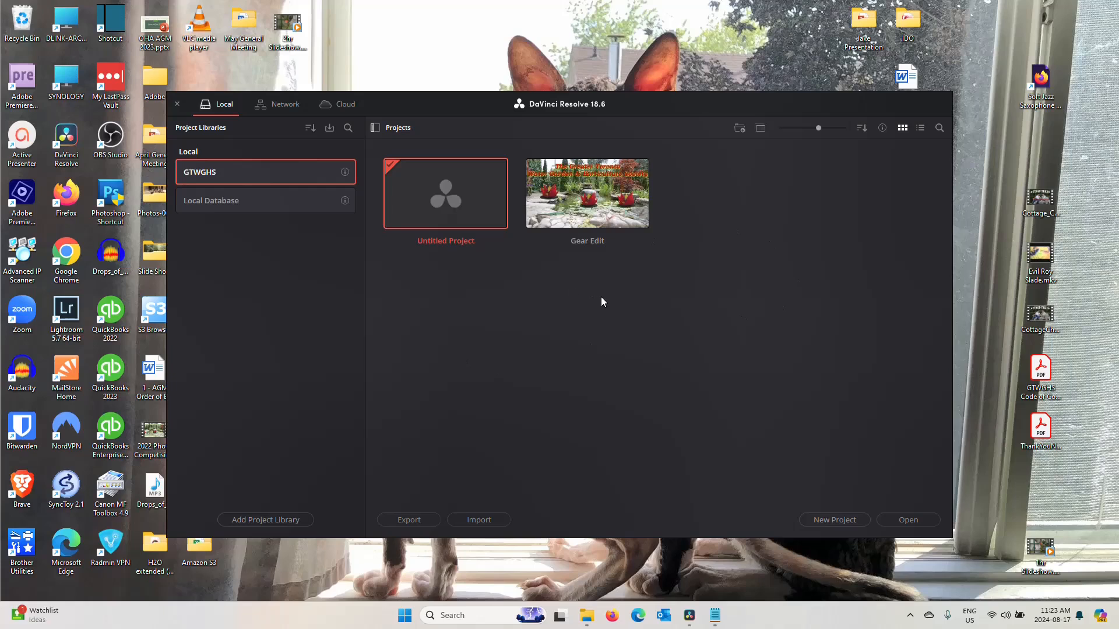
Step: Switch to File Explorer, look over the Gear and Renders folders inside Davinci, and open the Media folder
left_click(587, 616)
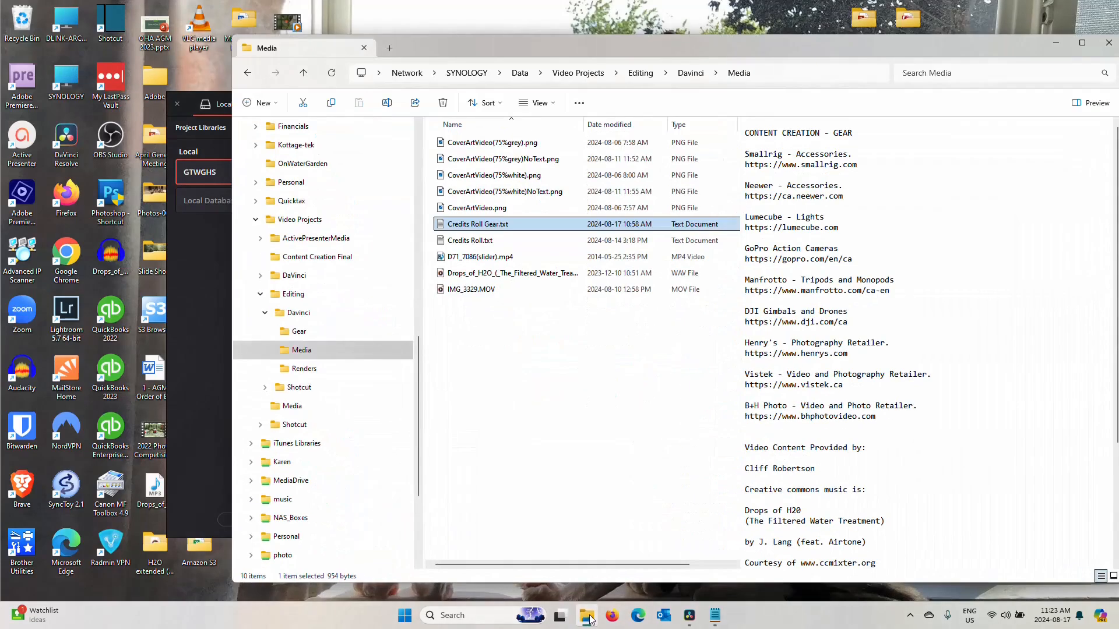
left_click(284, 350)
left_click(284, 313)
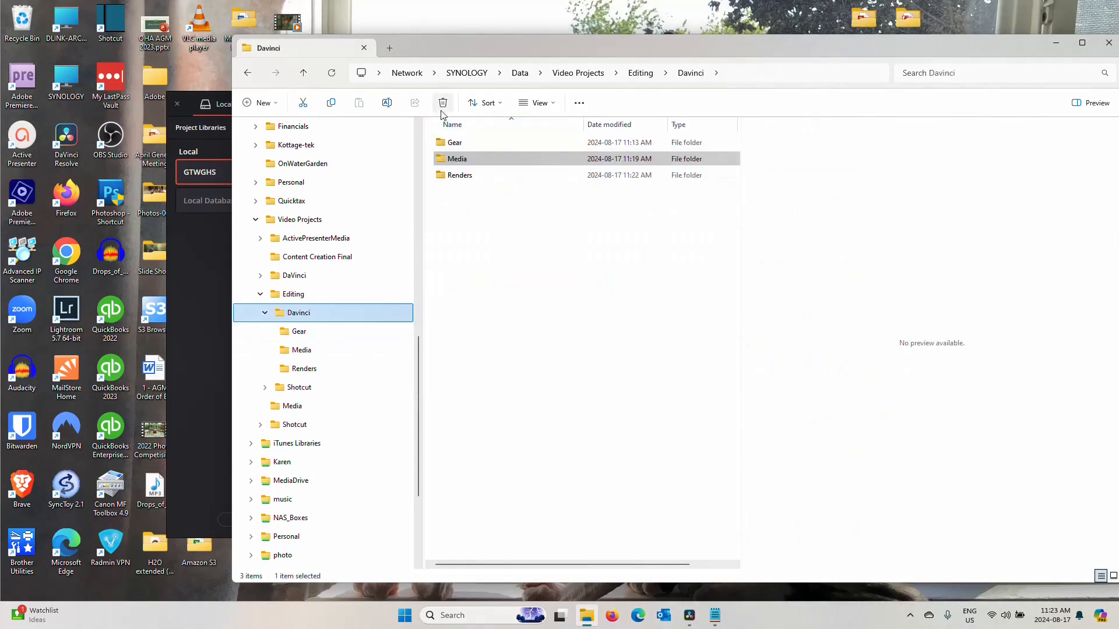
left_click(458, 144)
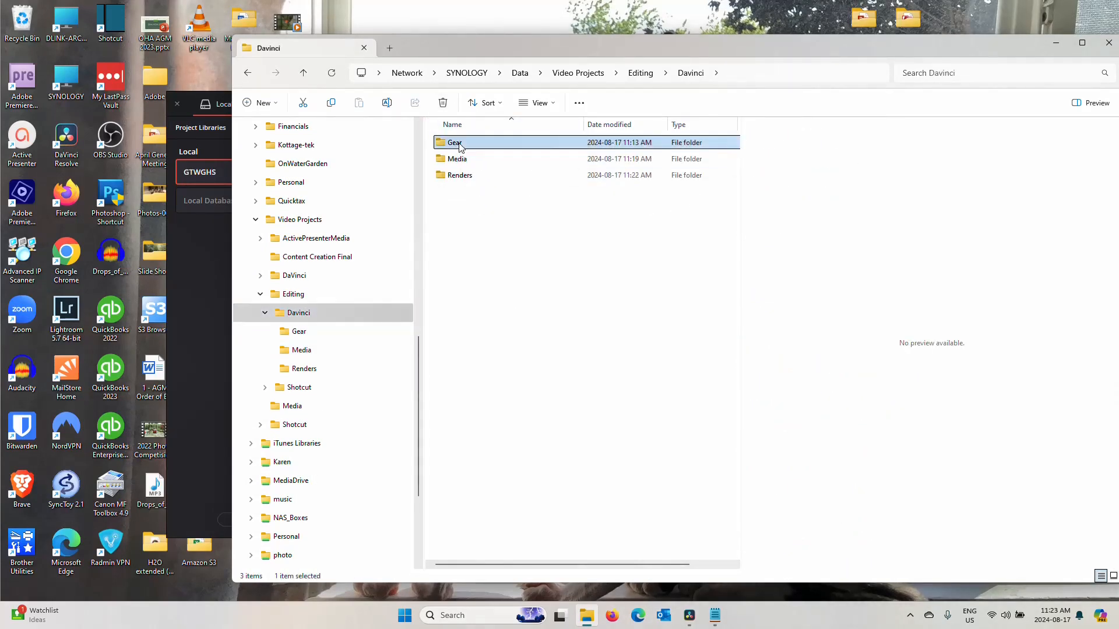
left_click(460, 177)
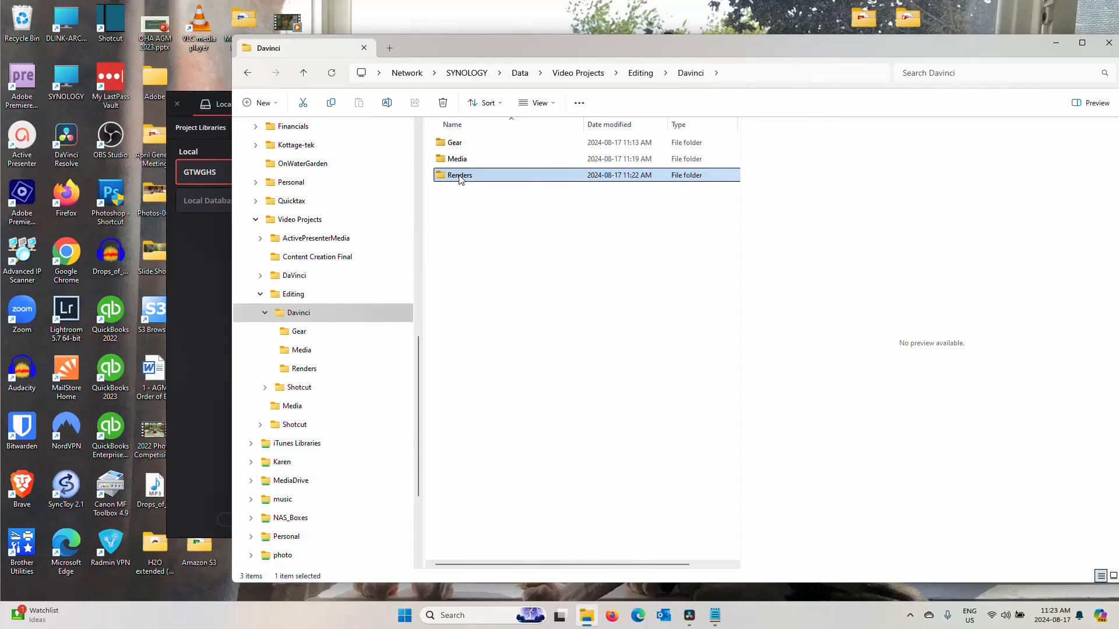
double_click(457, 159)
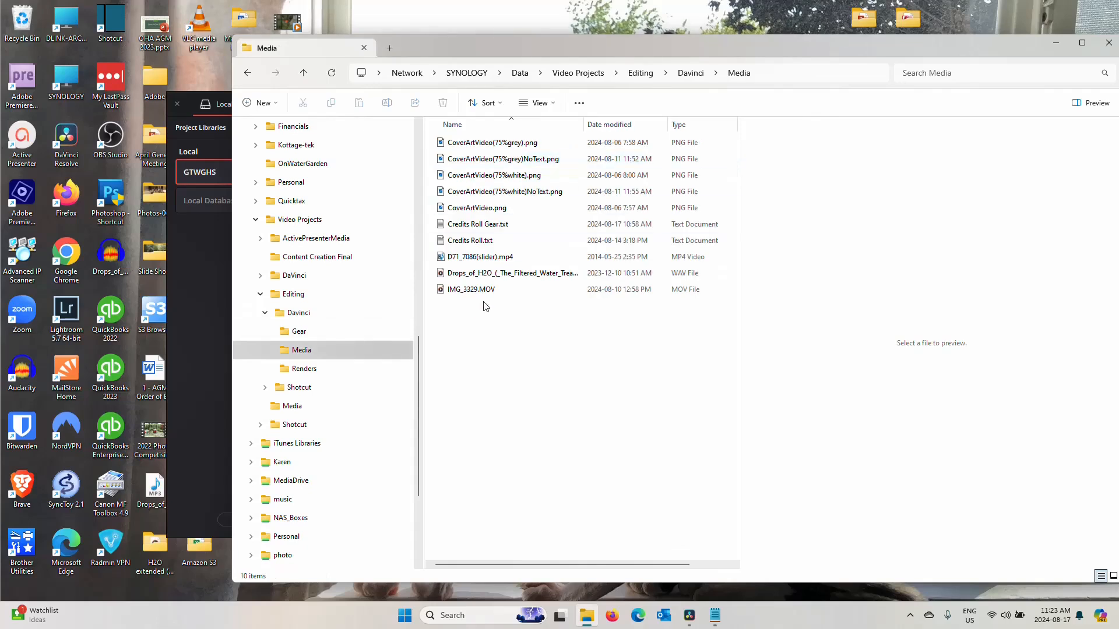
Step: Preview the Media folder's IMG_3329.MOV, D71_7086(slider).mp4, Drops_of_H2O audio file, and the full-colour and 75%white CoverArtVideo images
left_click(478, 290)
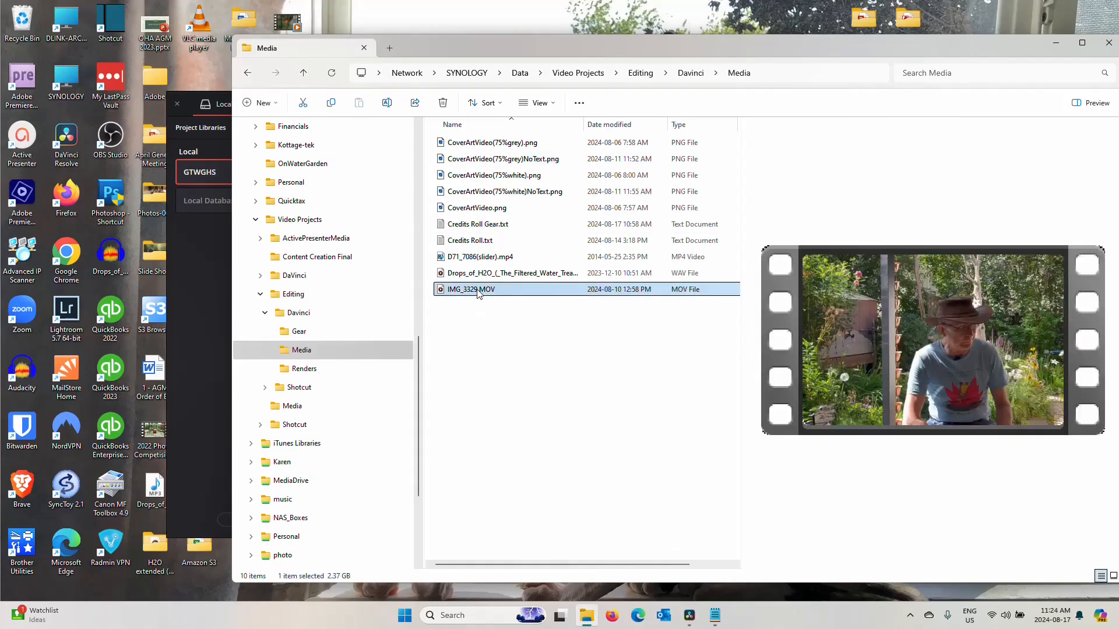
left_click(460, 257)
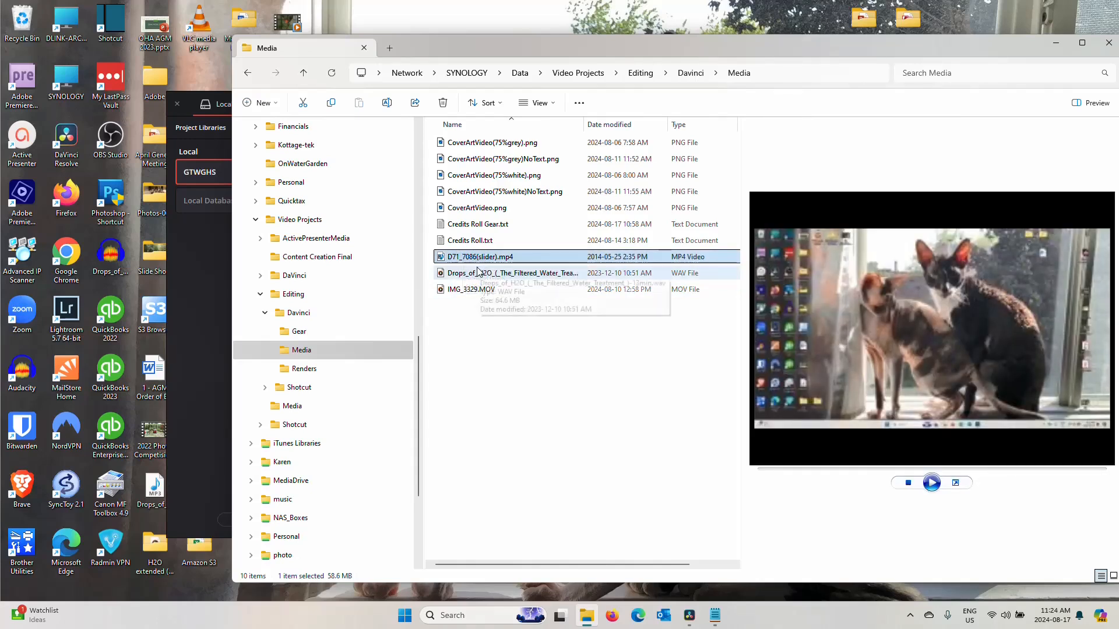
left_click(477, 272)
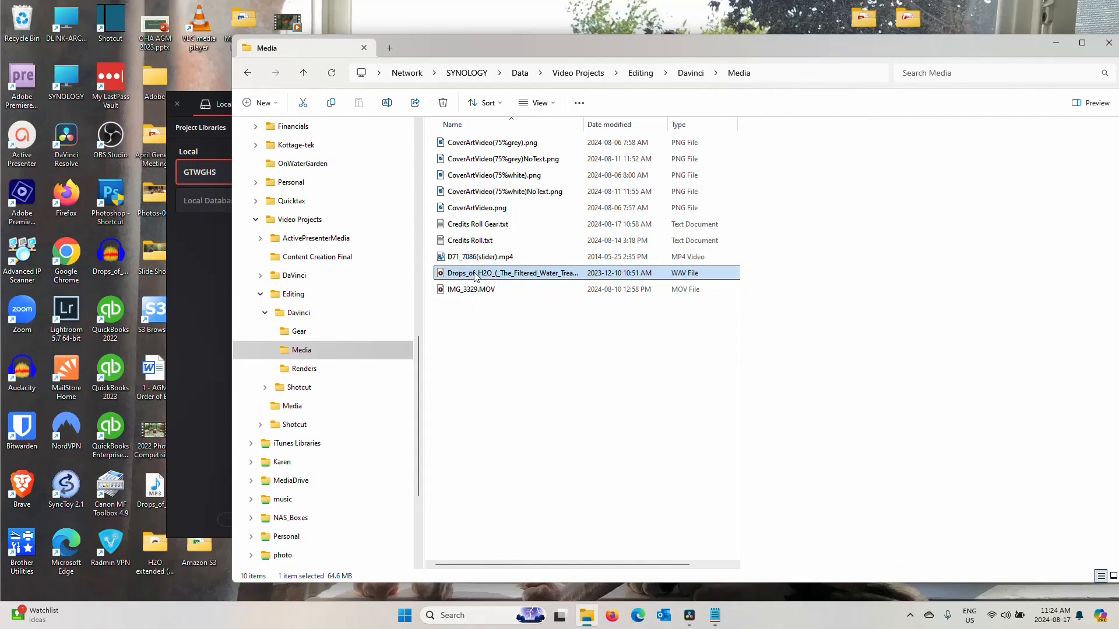
left_click(475, 211)
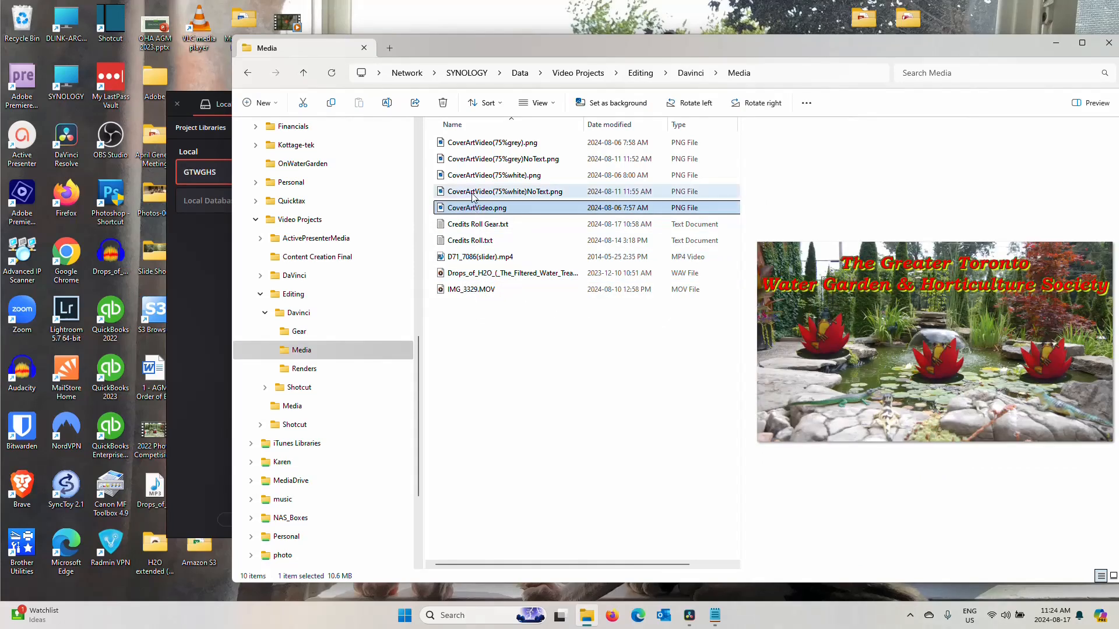
left_click(472, 197)
left_click(472, 177)
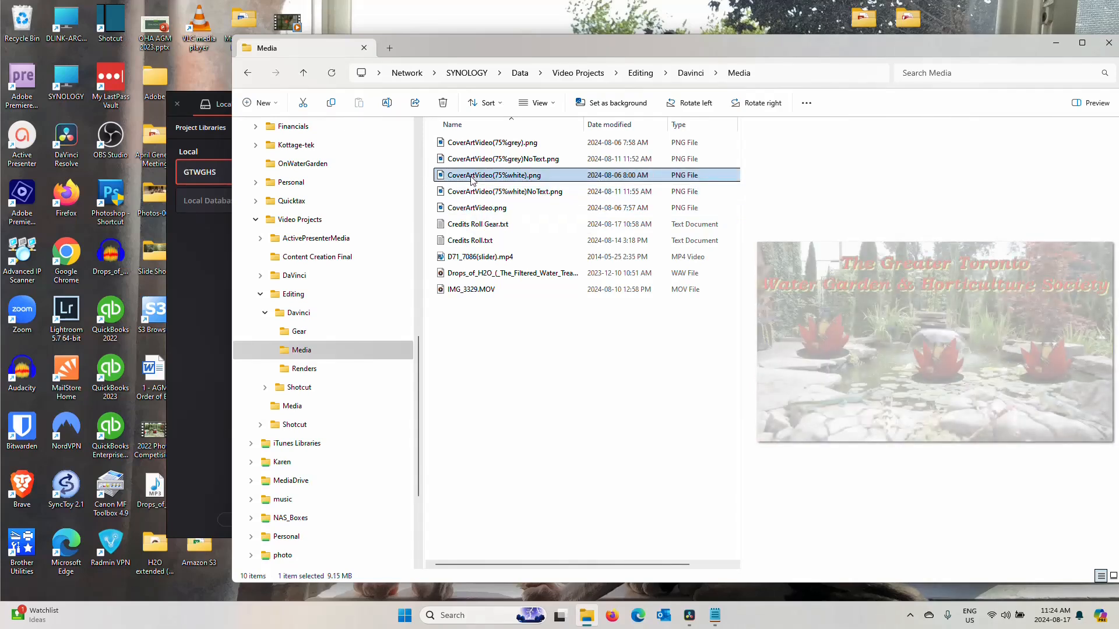
left_click(473, 193)
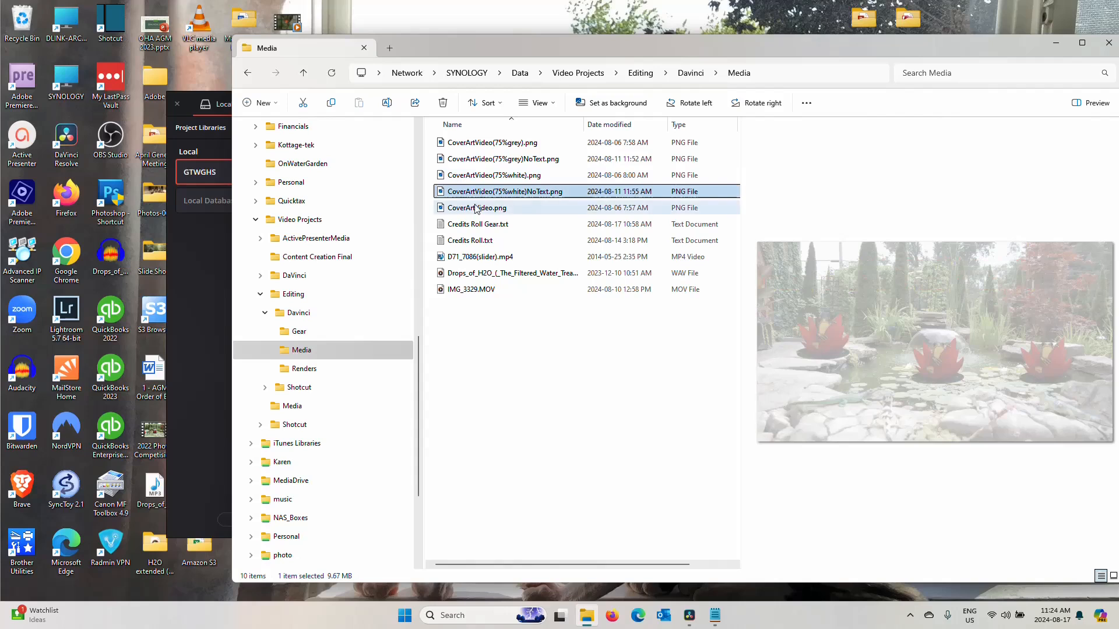
left_click(476, 210)
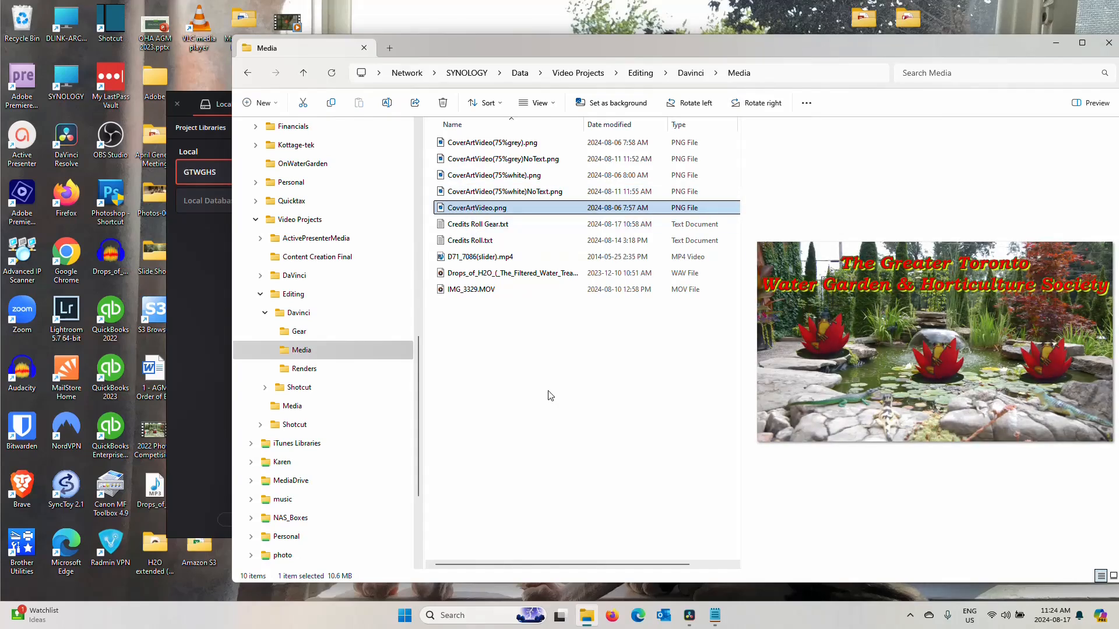
Step: Switch to Notepad, read through Credits Roll Gear.txt to its end, and return to File Explorer
left_click(715, 615)
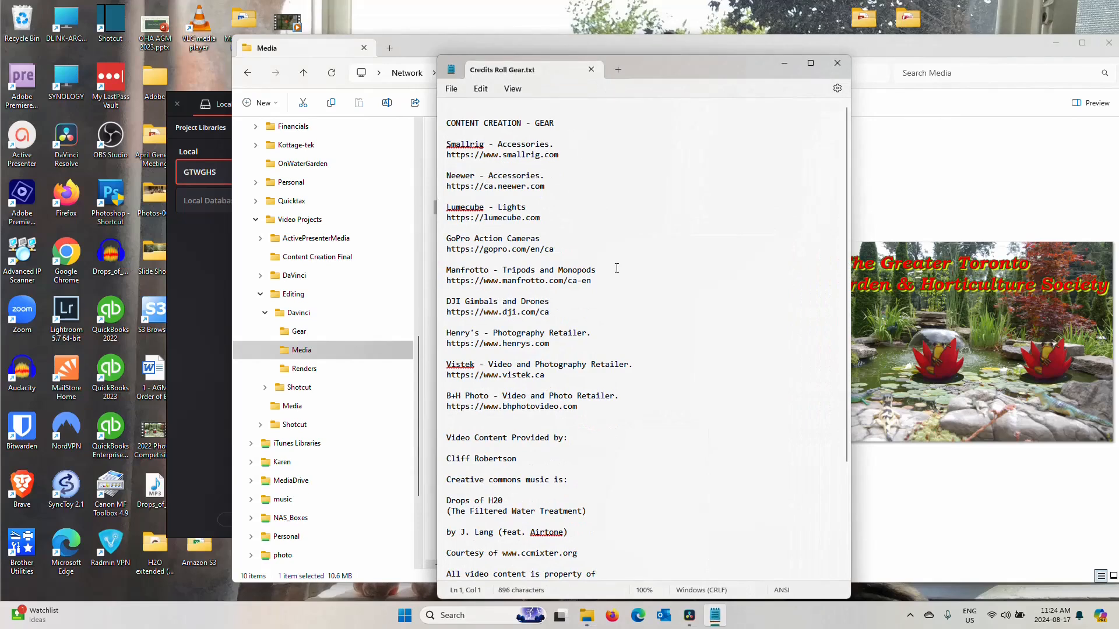
scroll(536, 173, "down", 5)
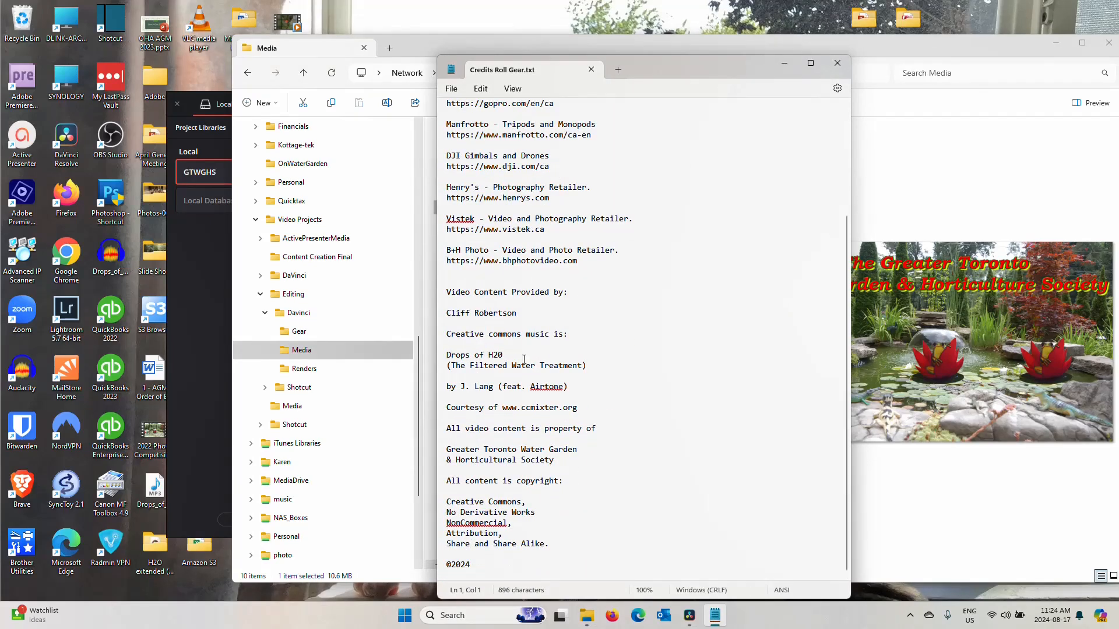
scroll(511, 403, "up", 5)
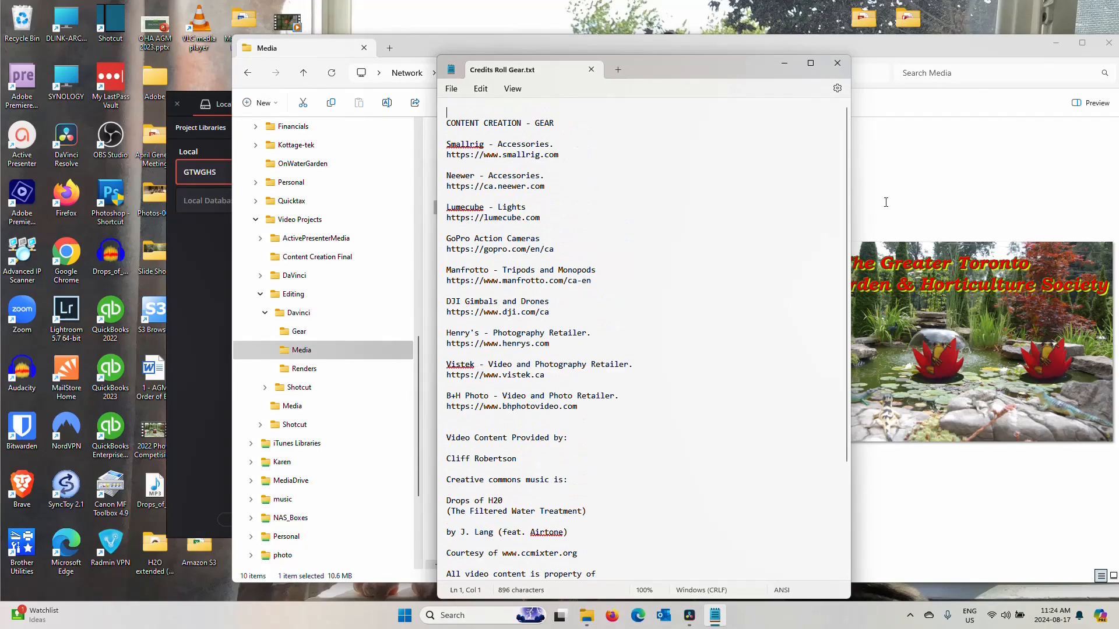
left_click(916, 44)
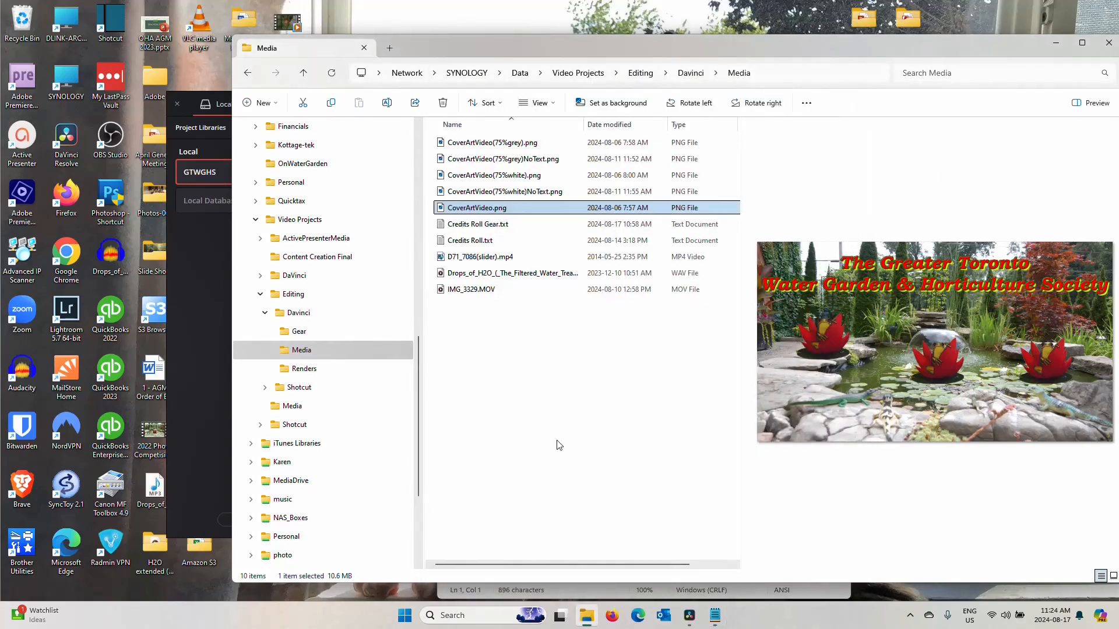
Step: Switch to DaVinci Resolve and open the Gear Edit project from the GTWGHS library
left_click(195, 479)
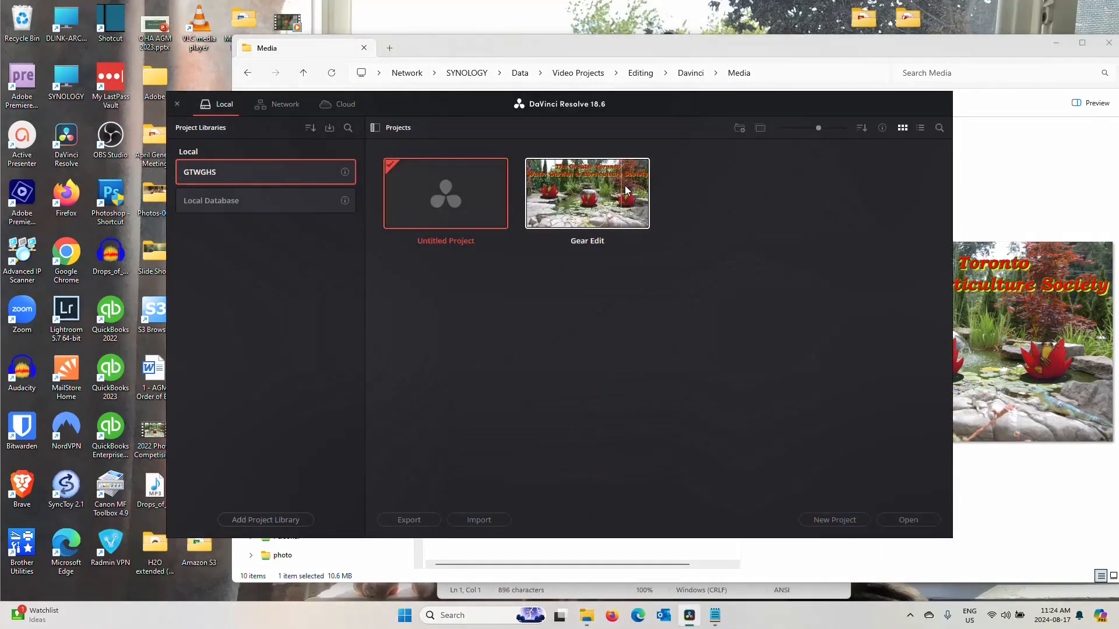
left_click(597, 190)
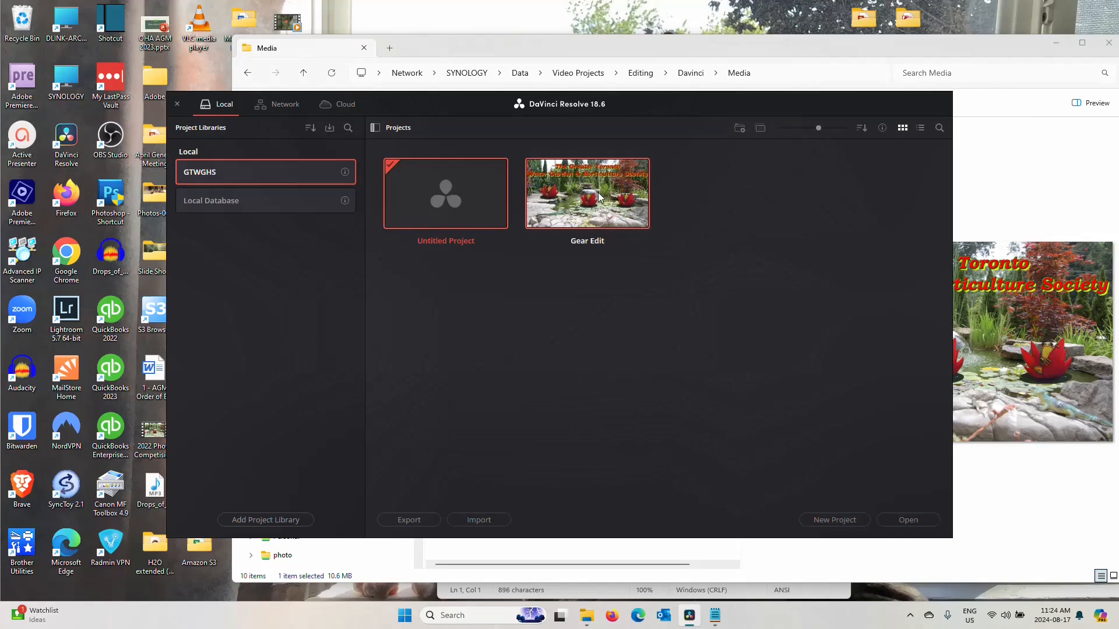
left_click(908, 519)
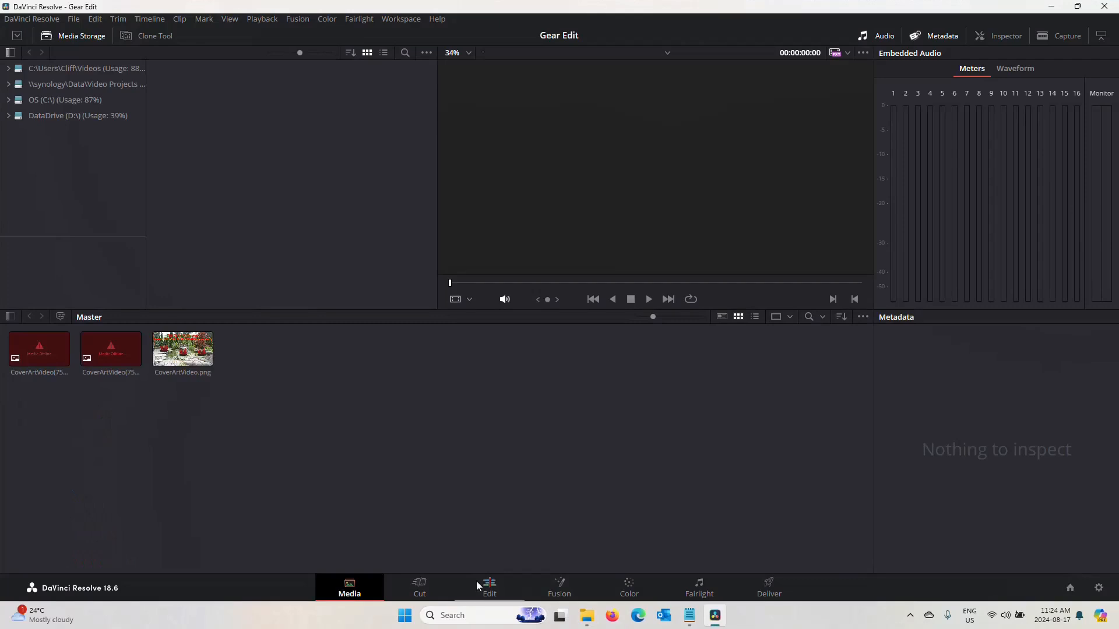
Step: Browse the Media Storage to the Media folder under the synology Video Projects location and examine its clips
left_click(100, 363)
left_click(63, 35)
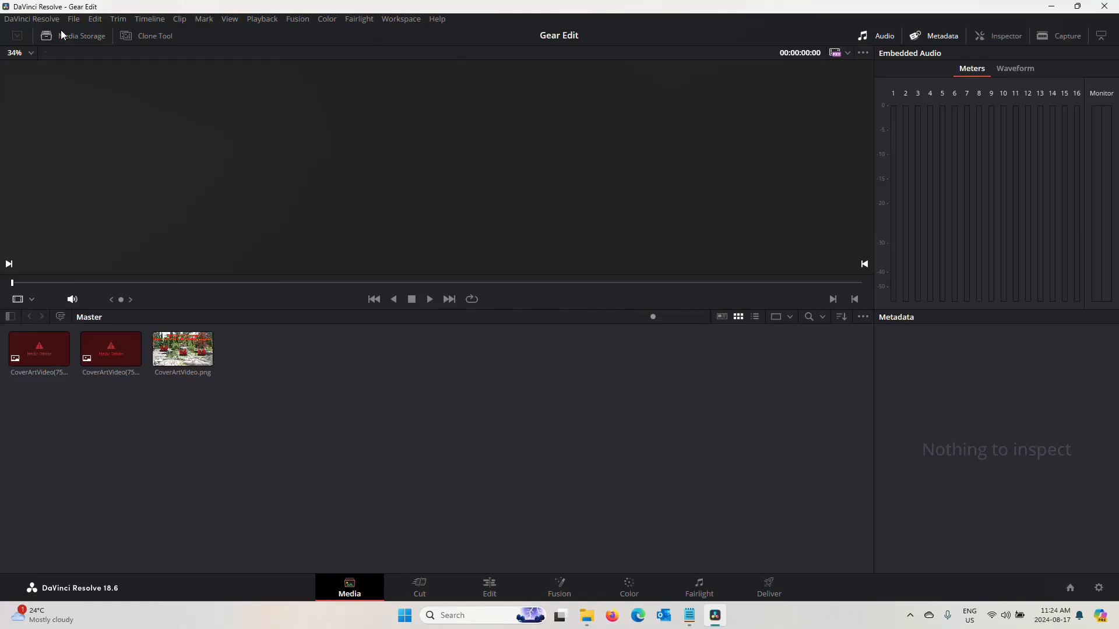
left_click(52, 38)
left_click(70, 83)
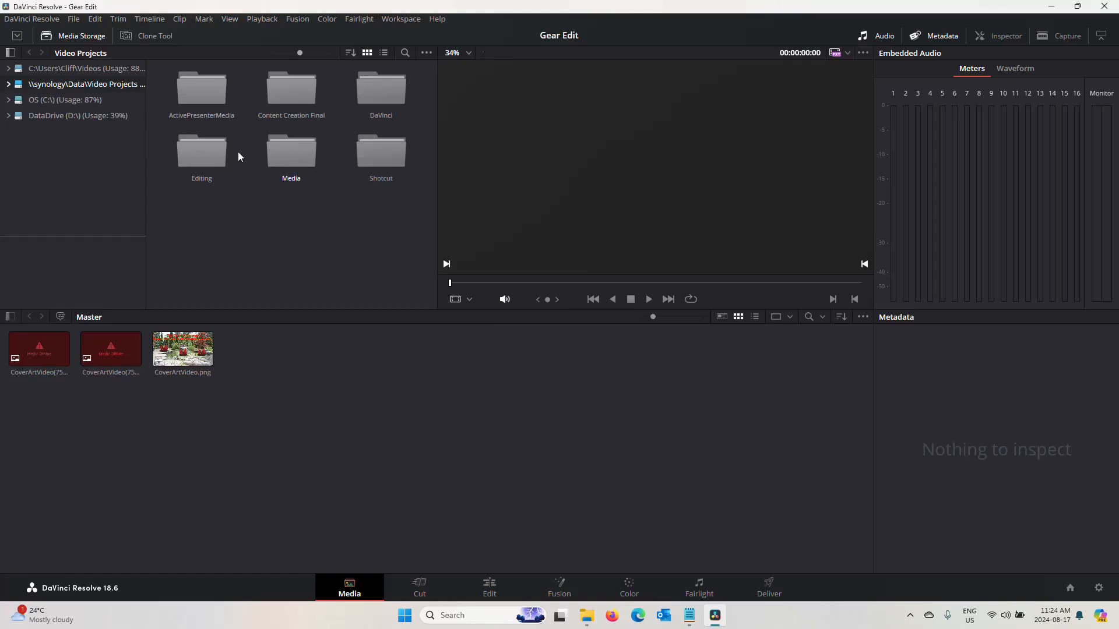
double_click(306, 156)
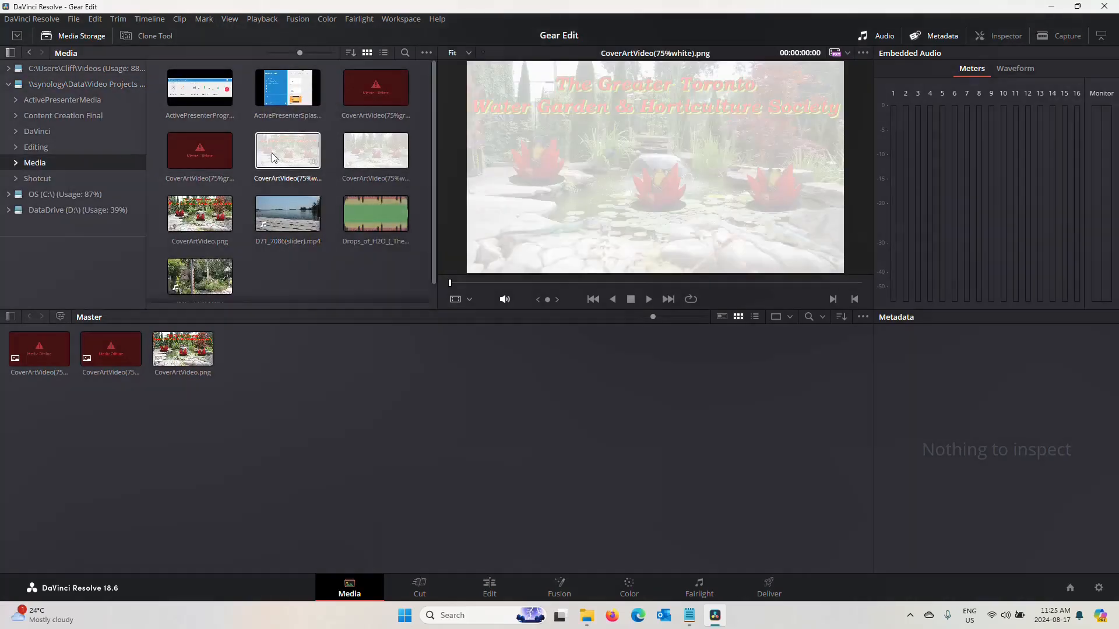
left_click(318, 402)
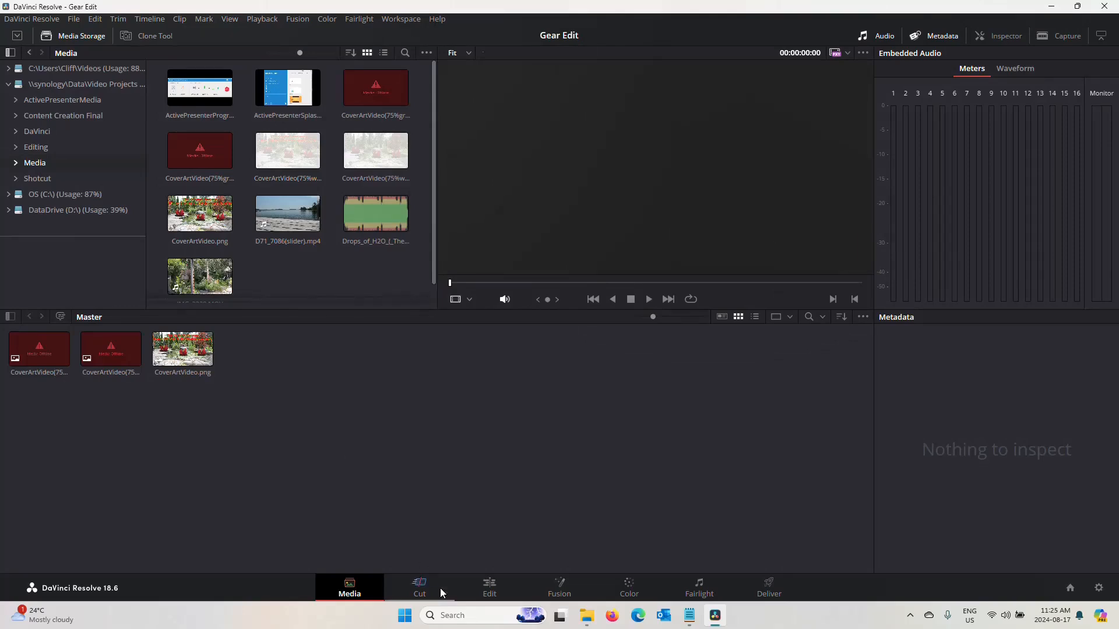
Step: Look over the Edit and Cut pages, and return to the Edit page with its Media Pool shown
left_click(490, 589)
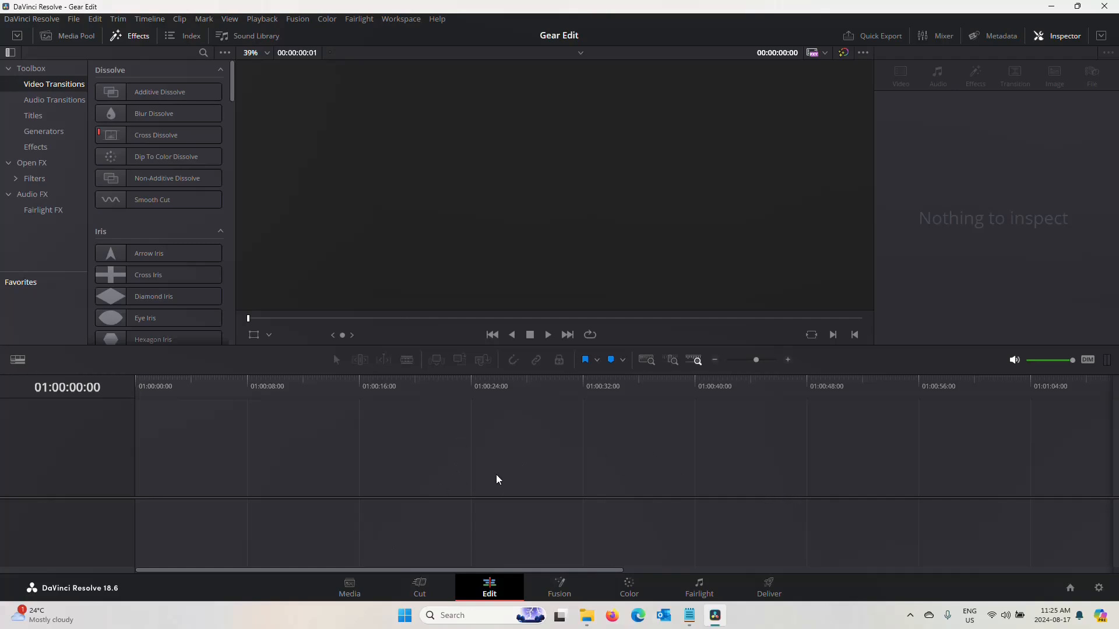
left_click(416, 585)
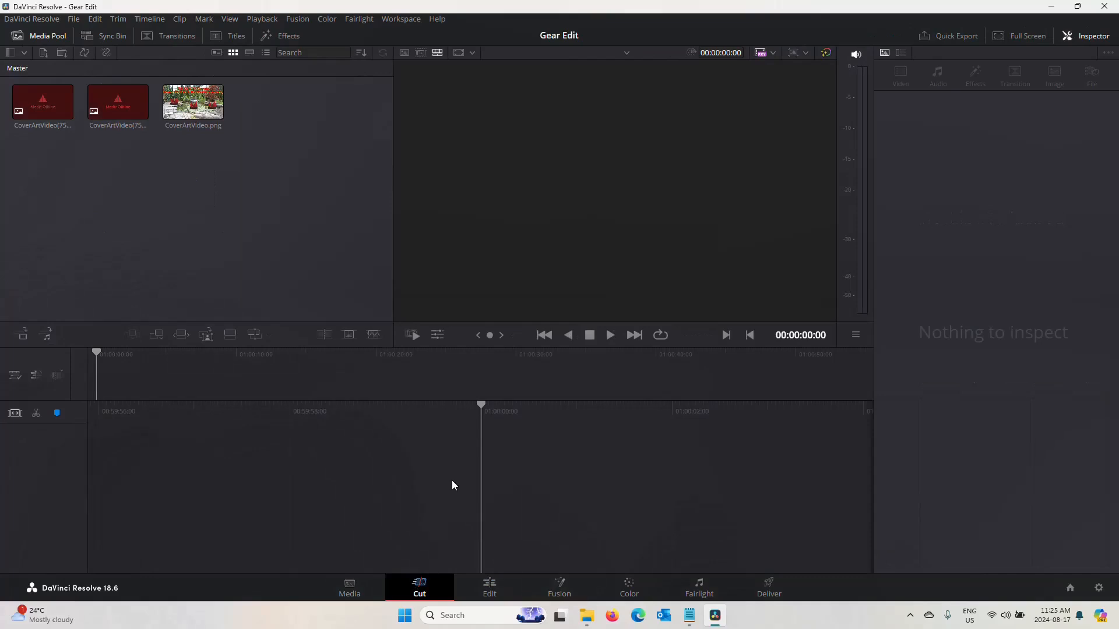
left_click(493, 583)
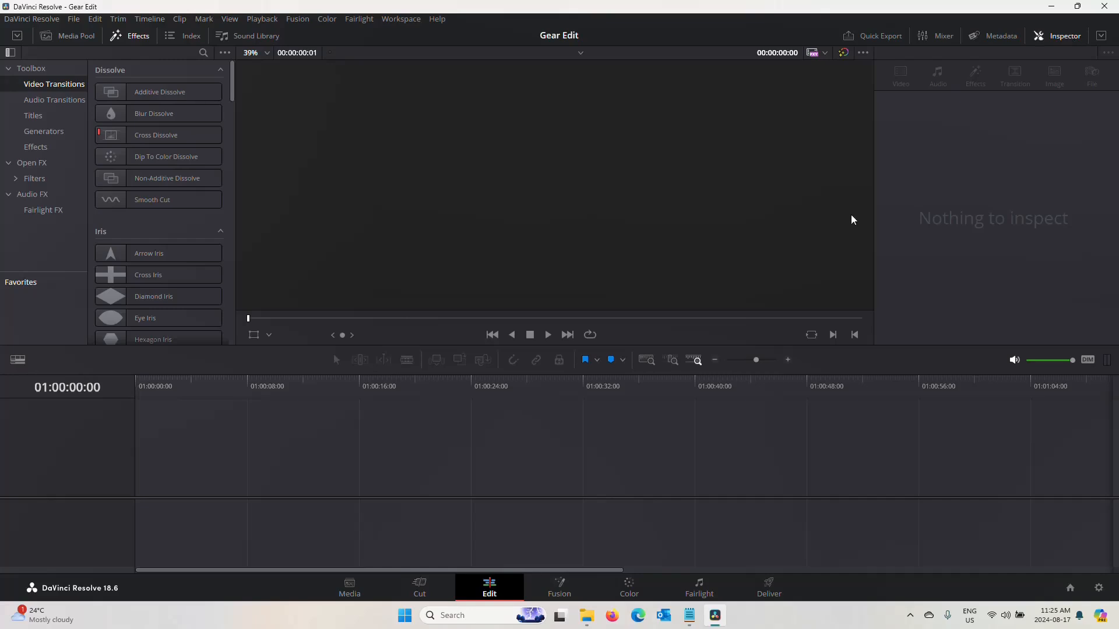
left_click(82, 36)
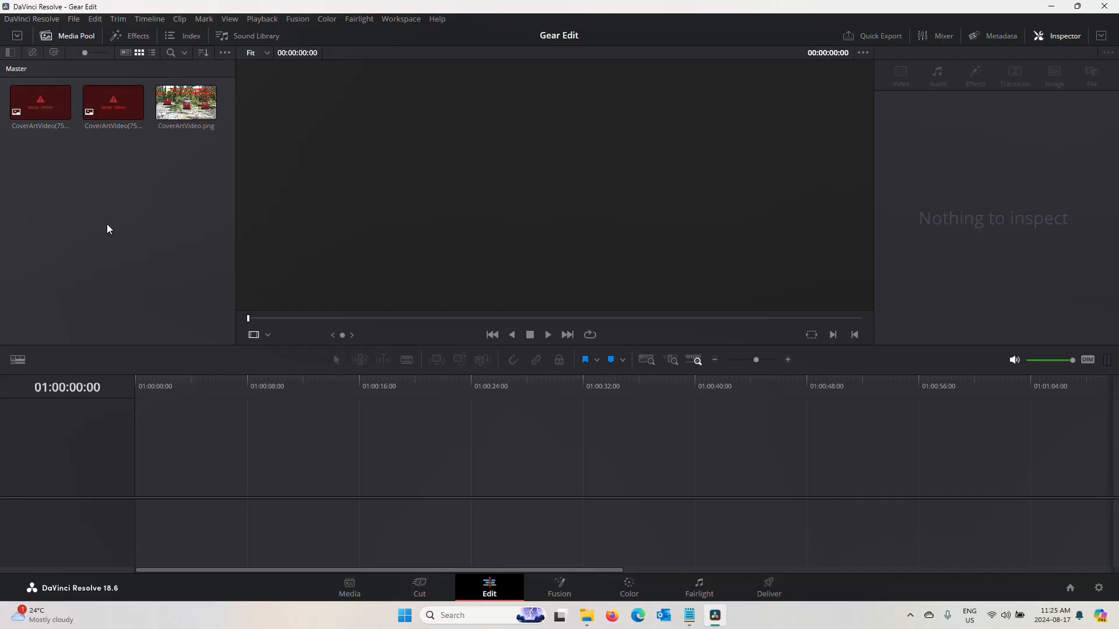
Step: Remove the offline clips CoverArtVideo(75%grey).png and CoverArtVideo(75%grey)NoText.png from the Media Pool
left_click(37, 106)
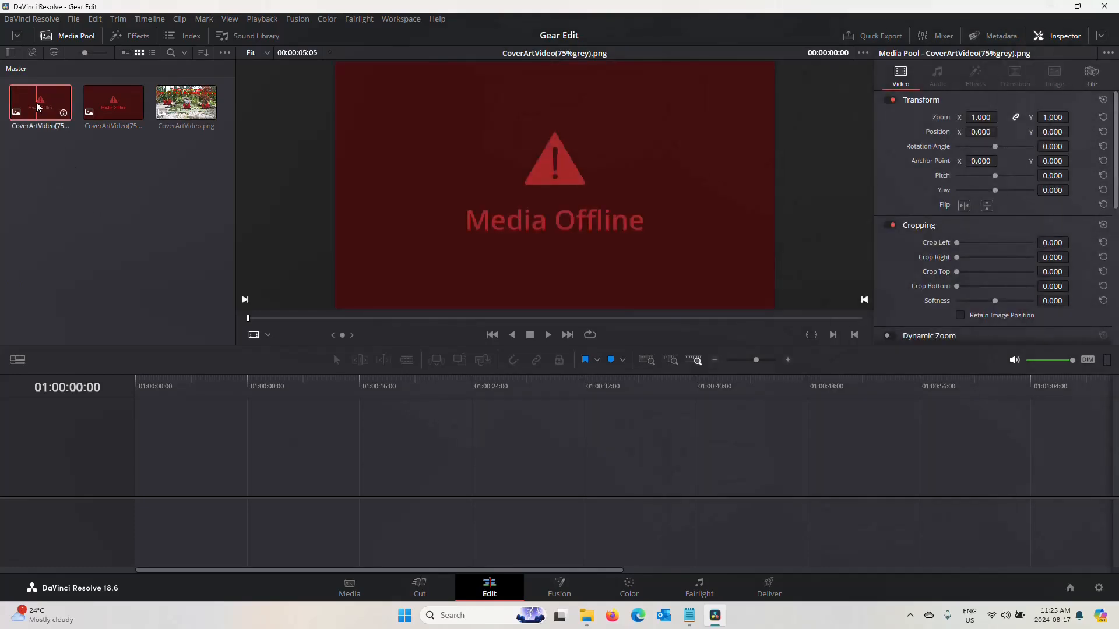
right_click(37, 107)
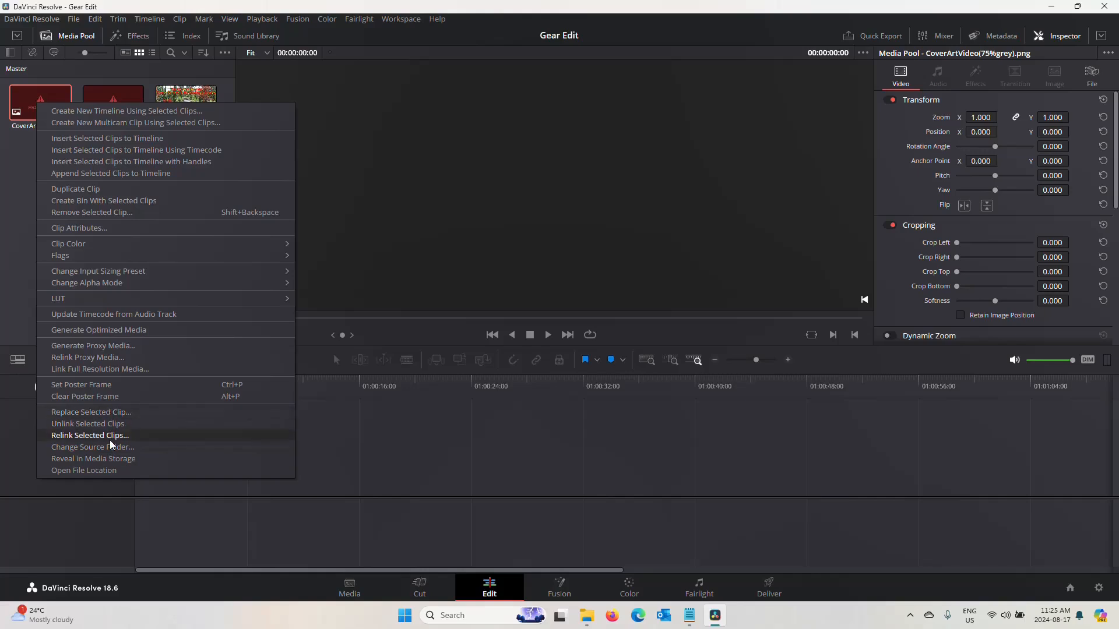
left_click(91, 212)
right_click(49, 111)
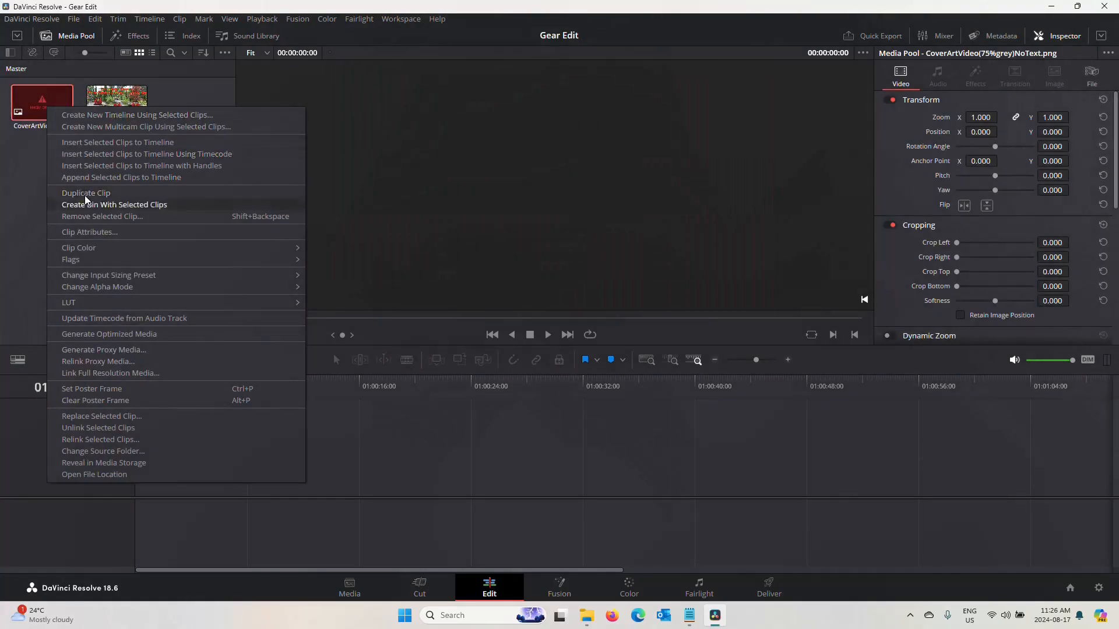
left_click(89, 217)
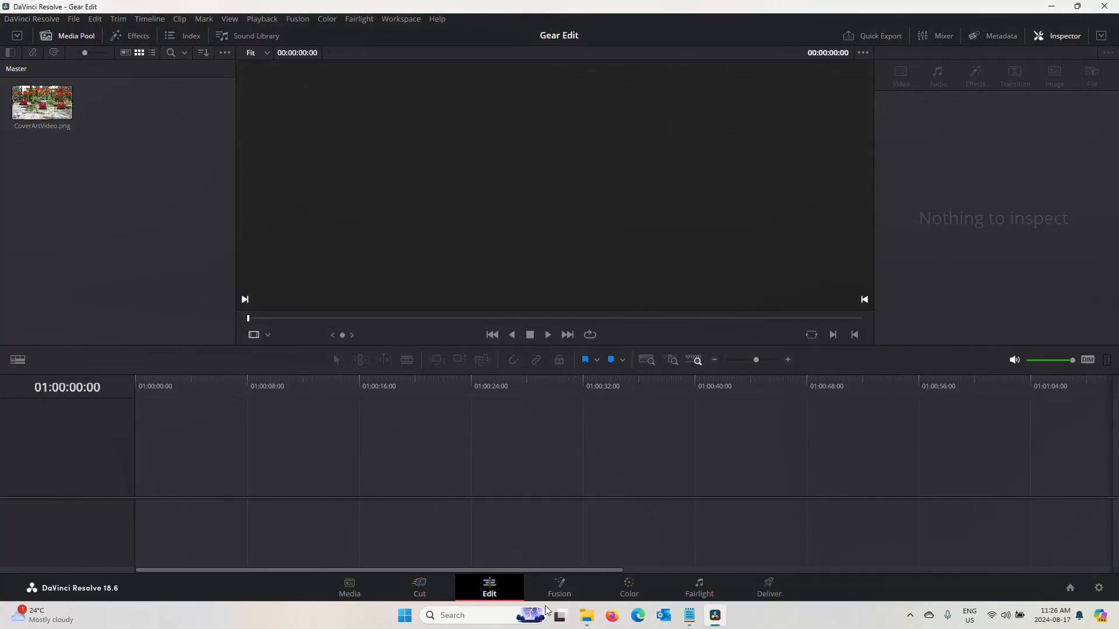
Step: Import both CoverArtVideo(75%white) PNGs, D71_7086(slider).mp4, the Drops_of_H2O WAV file and IMG_3329.MOV from File Explorer's Media folder into the Media Pool
left_click(587, 616)
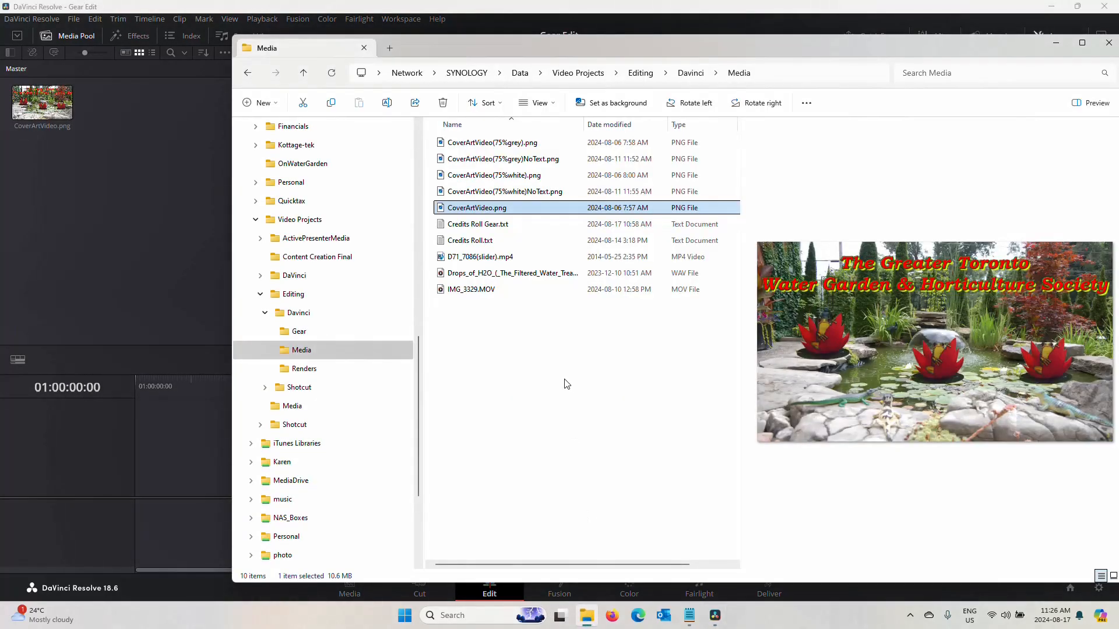
left_click(479, 177)
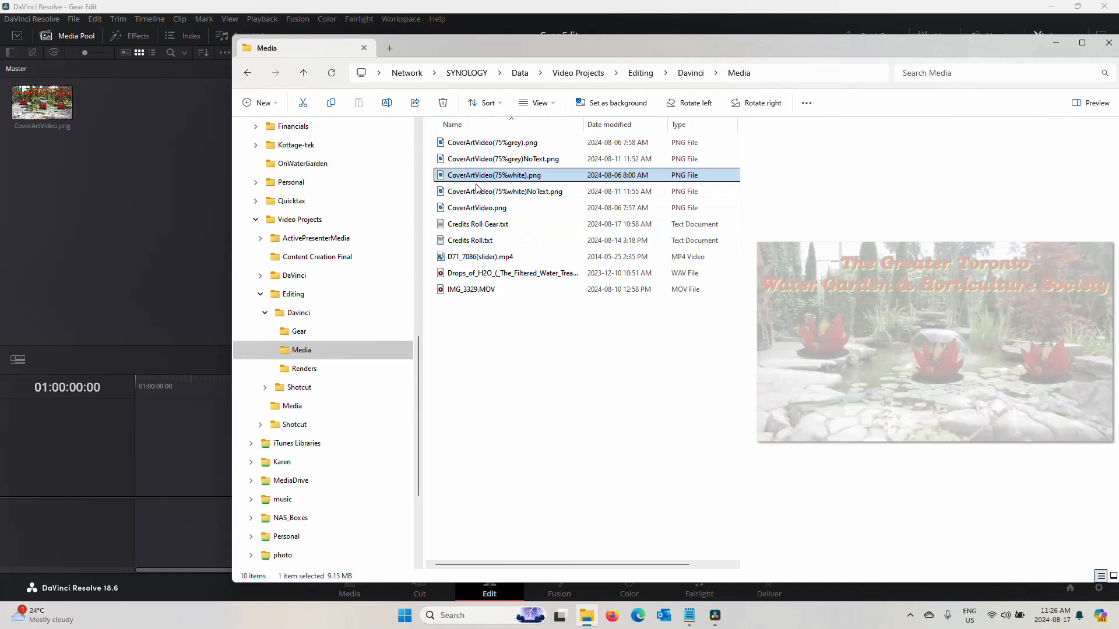
left_click(475, 191, "ctrl")
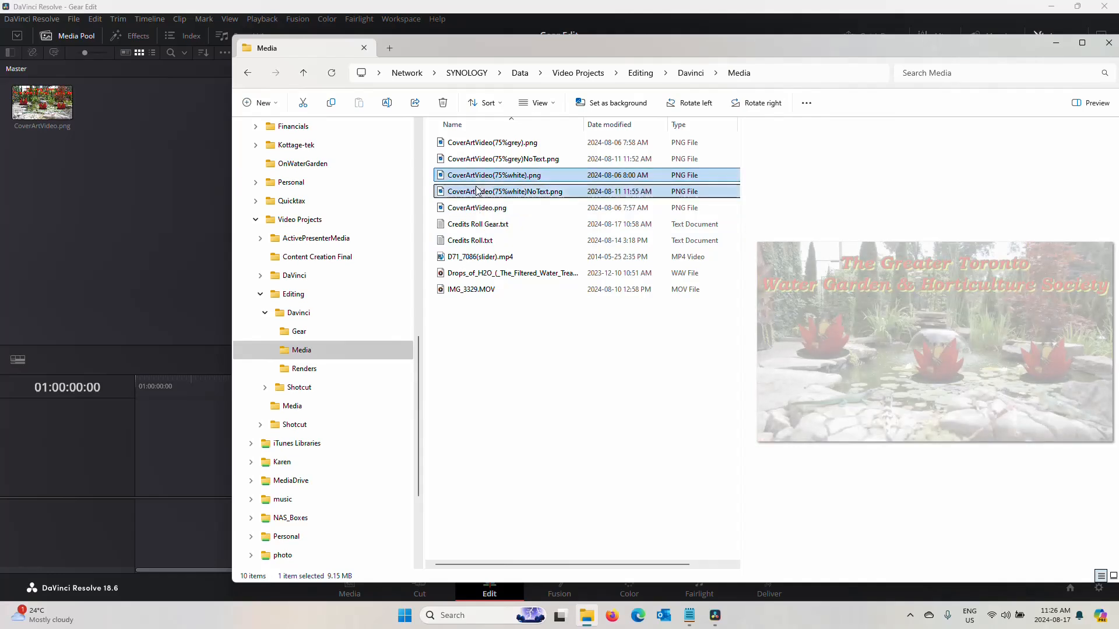
left_click(462, 258, "ctrl")
left_click(469, 273, "ctrl")
left_click(472, 291, "ctrl")
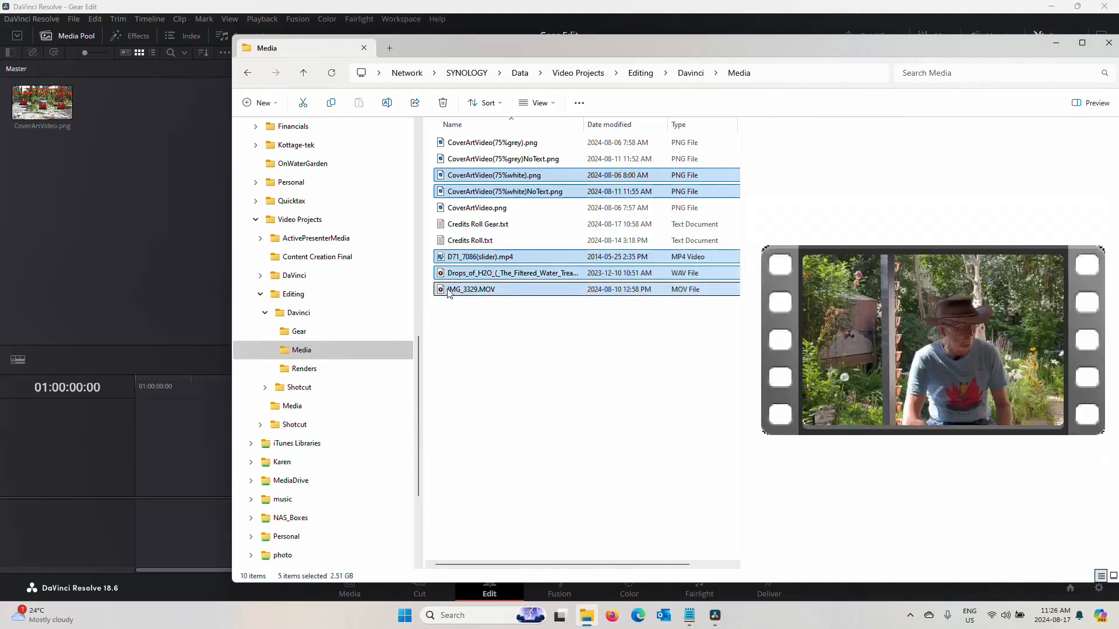
left_click_drag(447, 292, 99, 246)
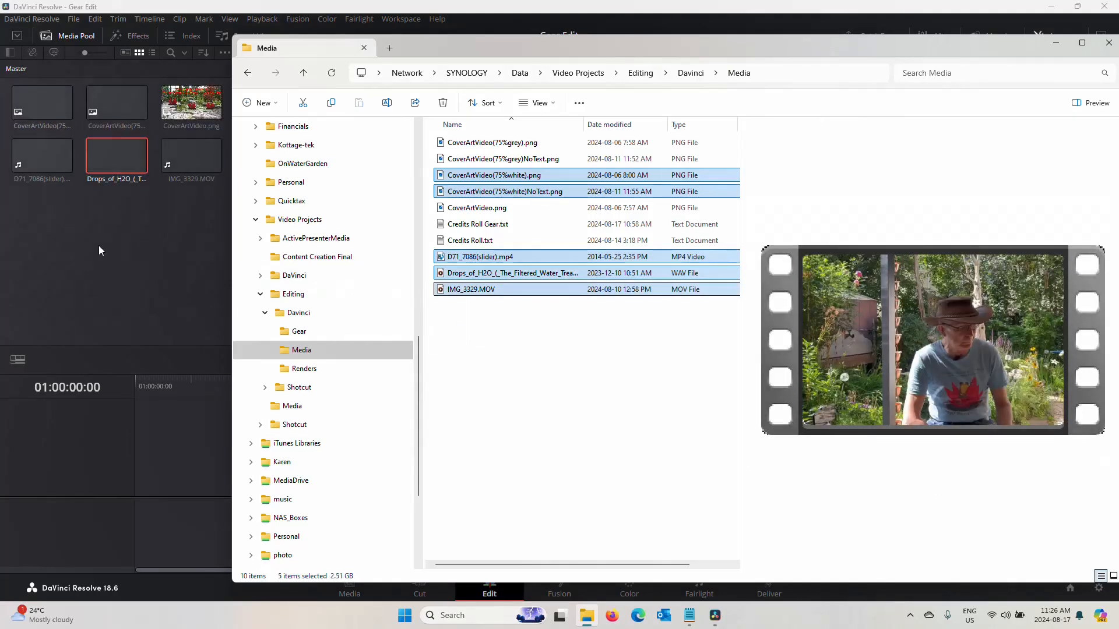
left_click(99, 246)
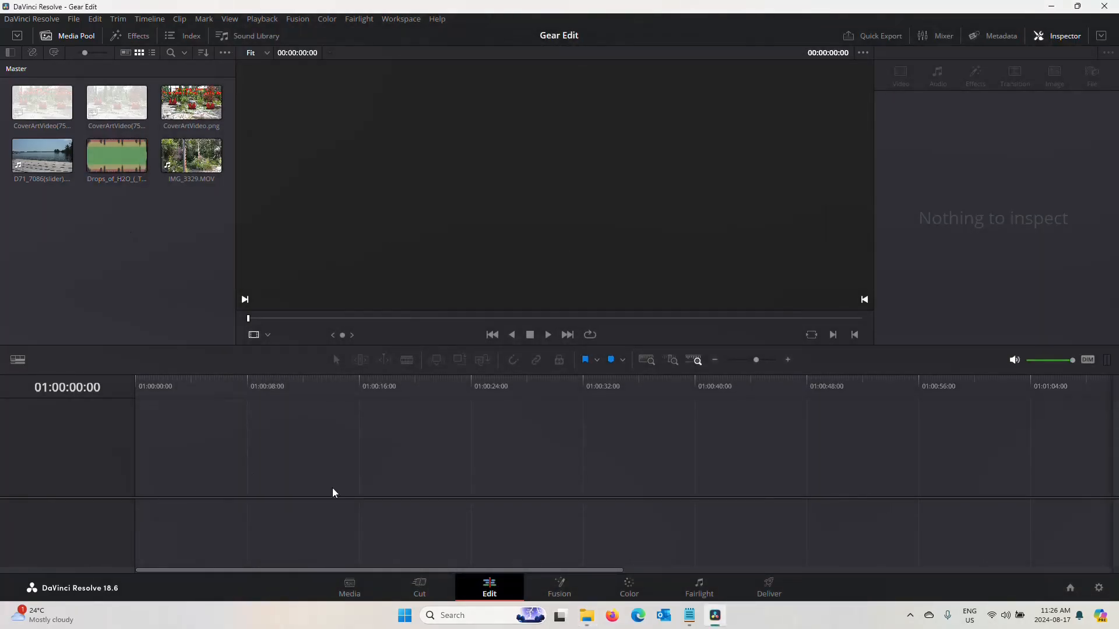
Step: Build a new timeline with CoverArtVideo.png placed twice in a row on Video 1, followed directly by IMG_3329.MOV
left_click(207, 113)
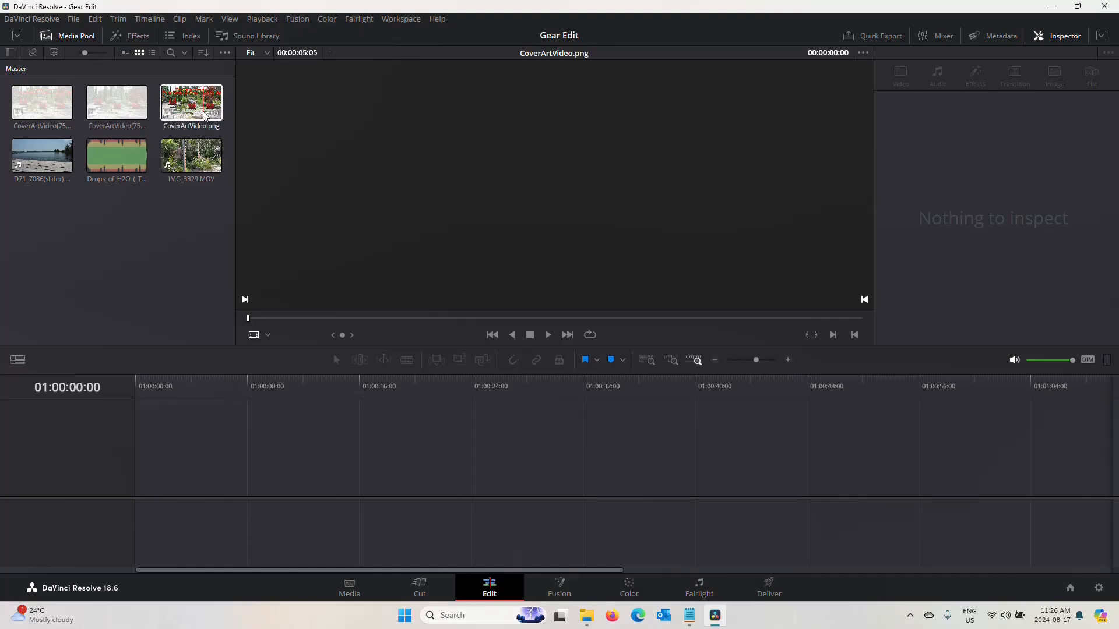
left_click_drag(196, 111, 144, 443)
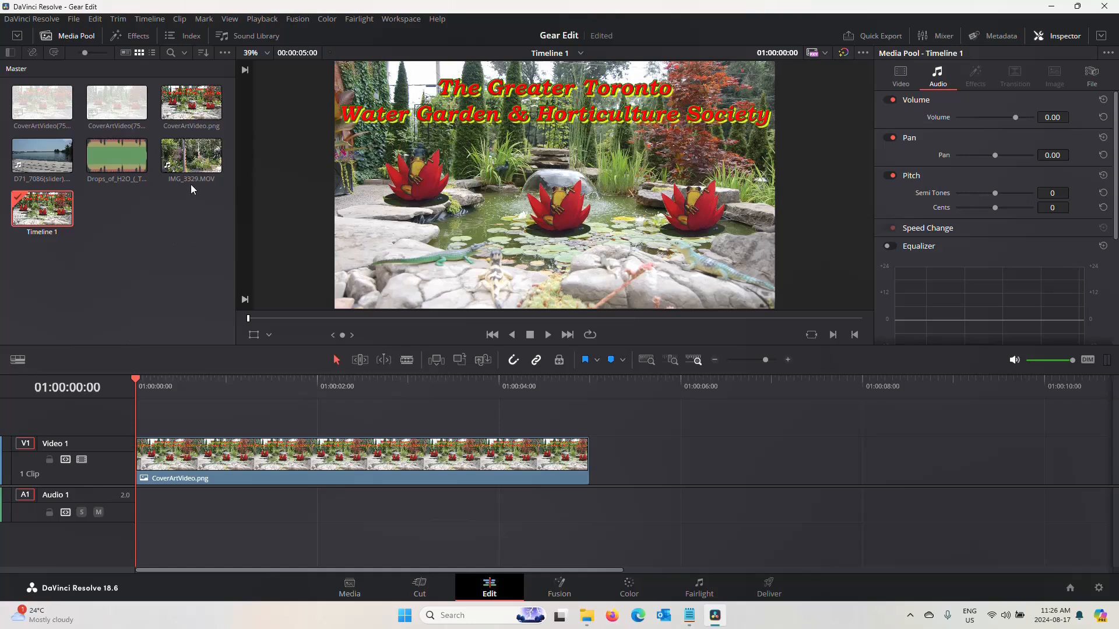
mouse_move(192, 158)
left_mouse_down()
mouse_move(223, 236)
mouse_move(582, 373)
mouse_move(626, 466)
mouse_move(473, 337)
mouse_move(205, 153)
left_mouse_up()
left_click_drag(192, 105, 596, 464)
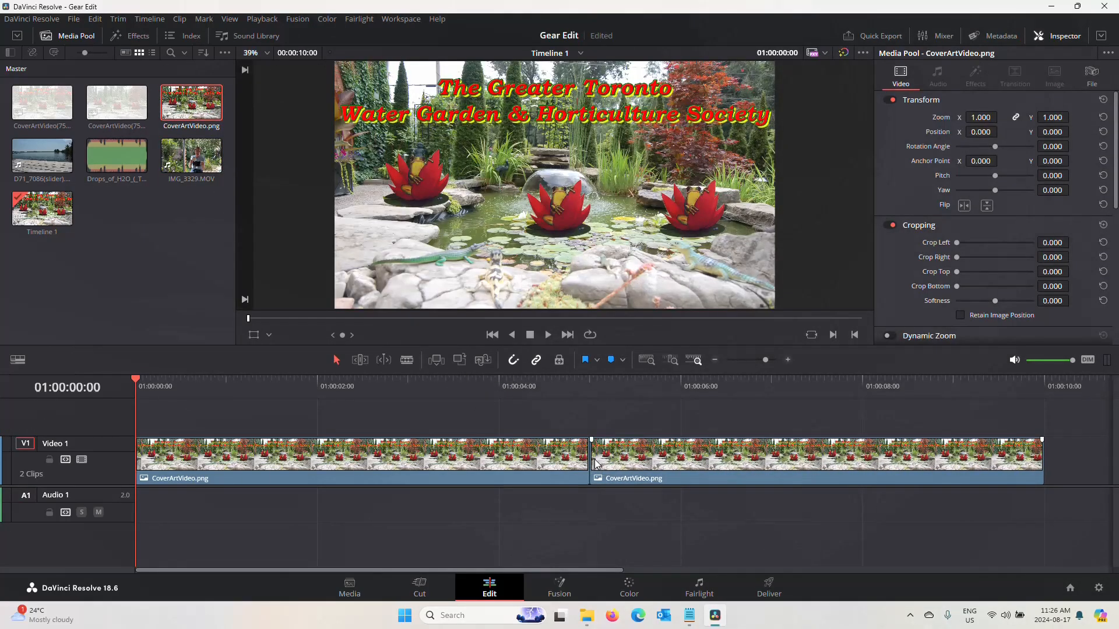
left_click(182, 156)
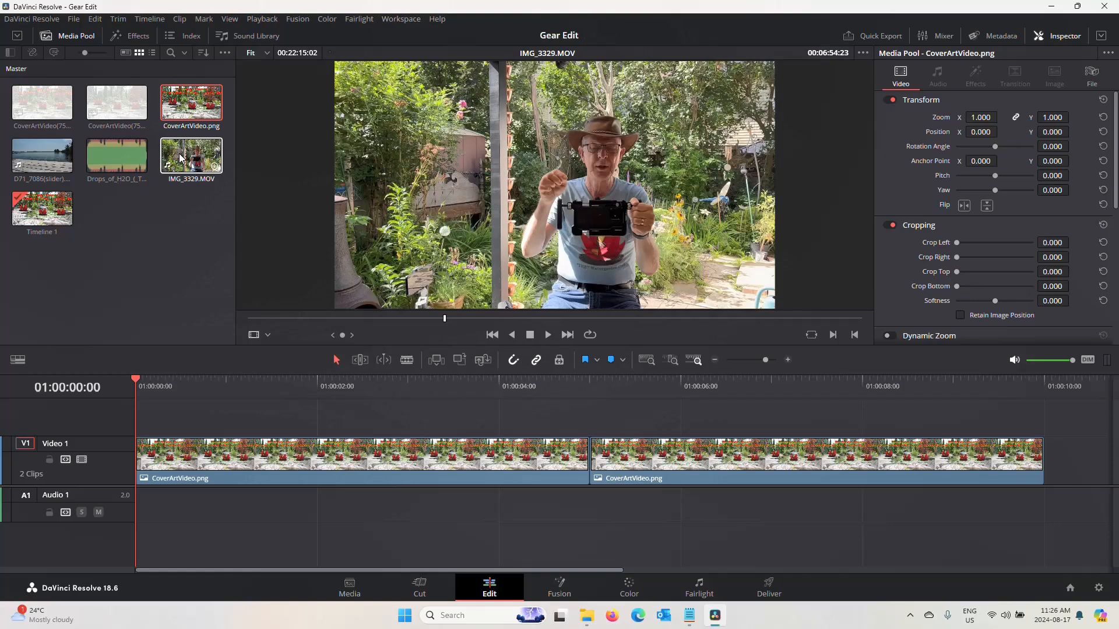
left_click_drag(182, 156, 1047, 478)
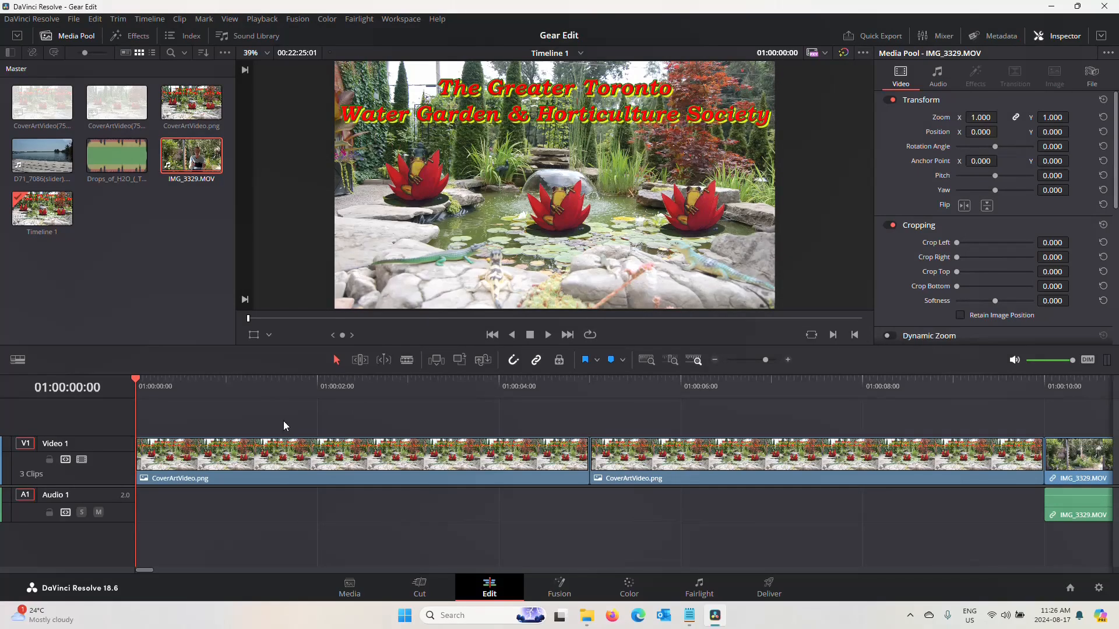
Step: Play the timeline from its start into the IMG_3329.MOV clip, and return the playhead to the beginning
left_click(146, 399)
left_click(163, 392)
left_click(492, 335)
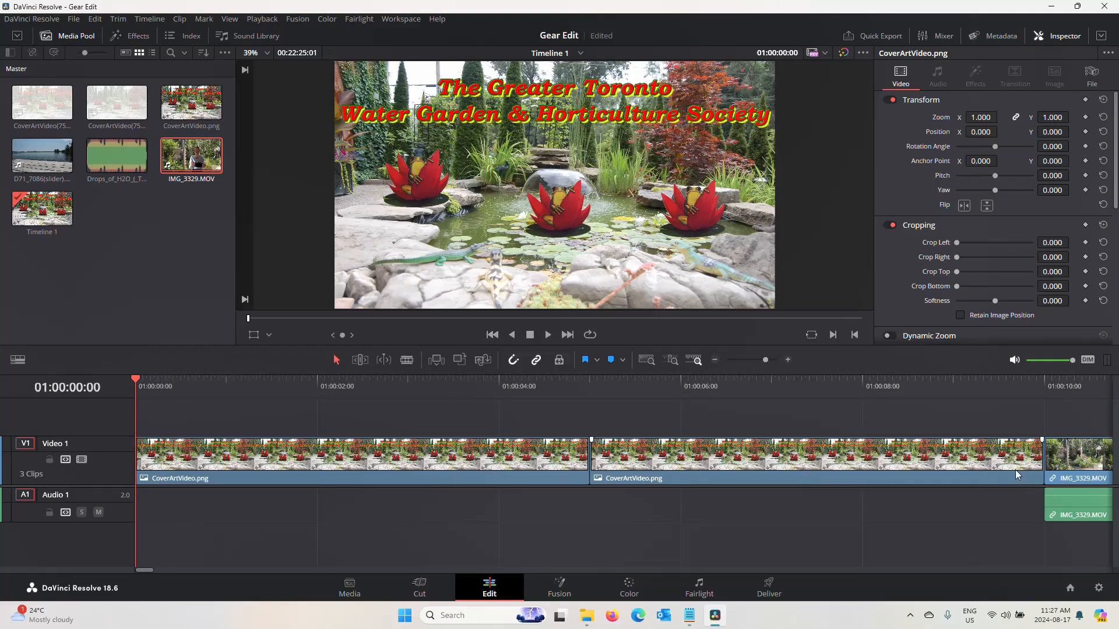
left_click(548, 336)
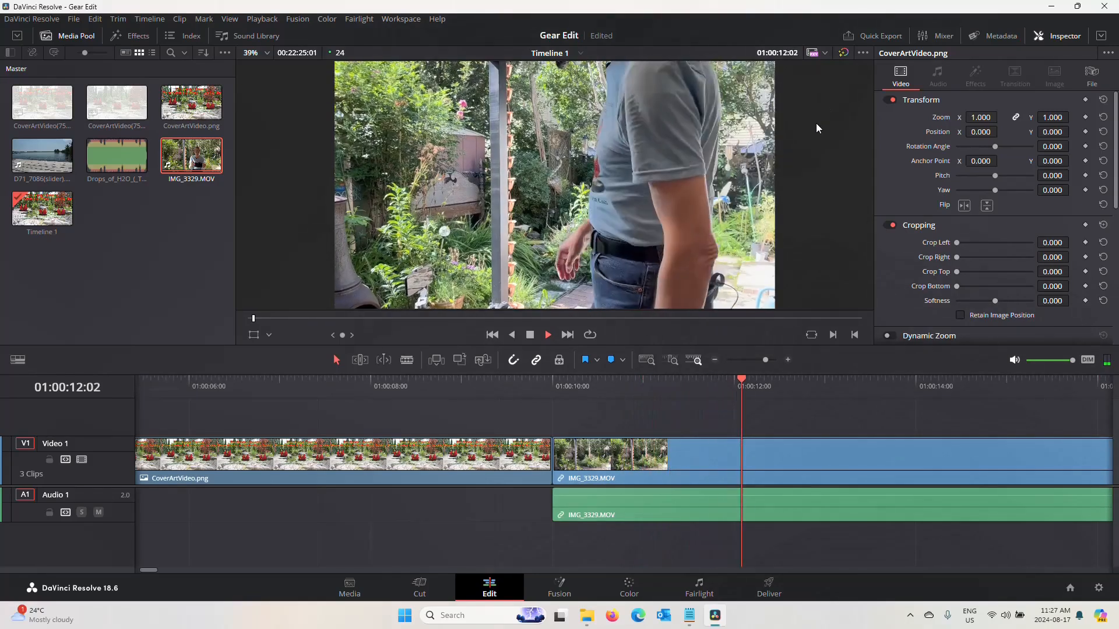
left_click(530, 335)
left_click(499, 338)
left_click(499, 338)
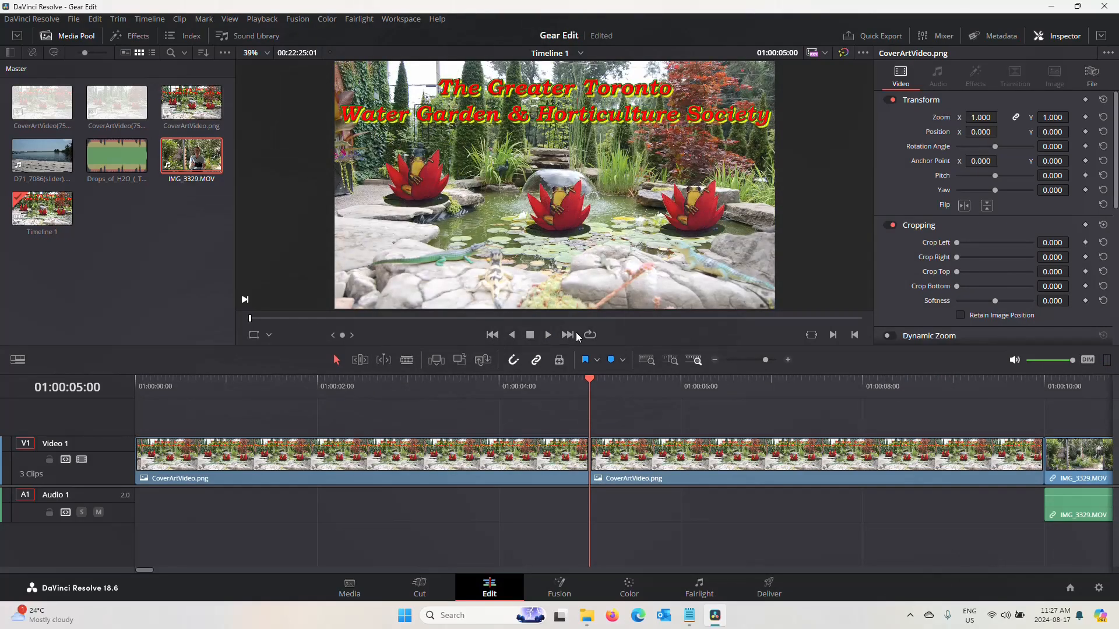
left_click(497, 338)
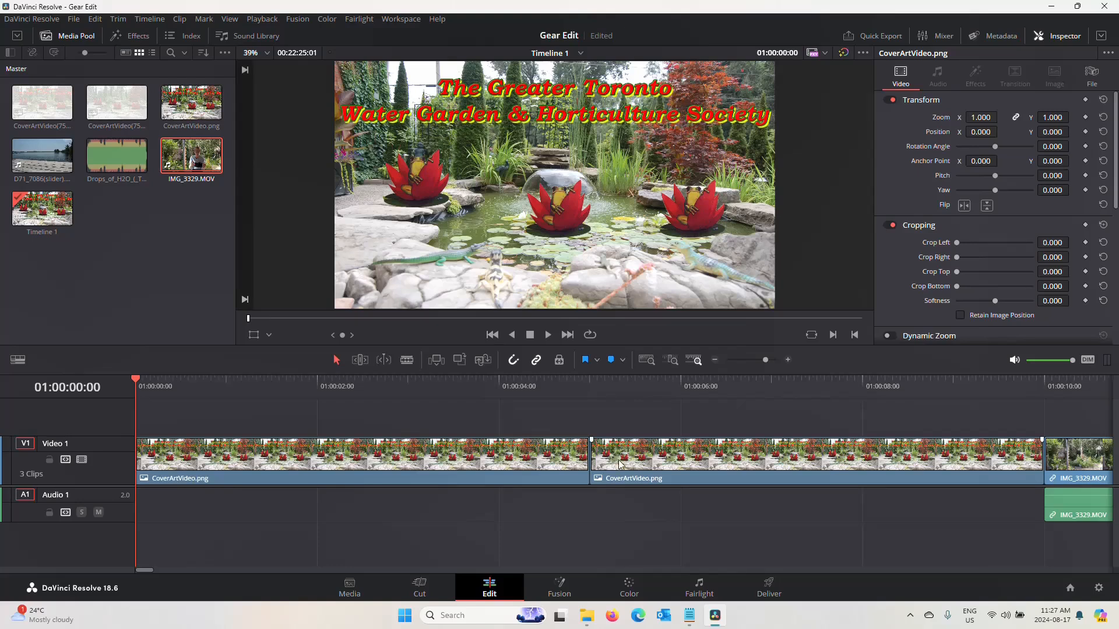
Step: Add a basic Text title on a new video track directly above the second CoverArtVideo.png clip, aligned with its start
left_click(737, 468)
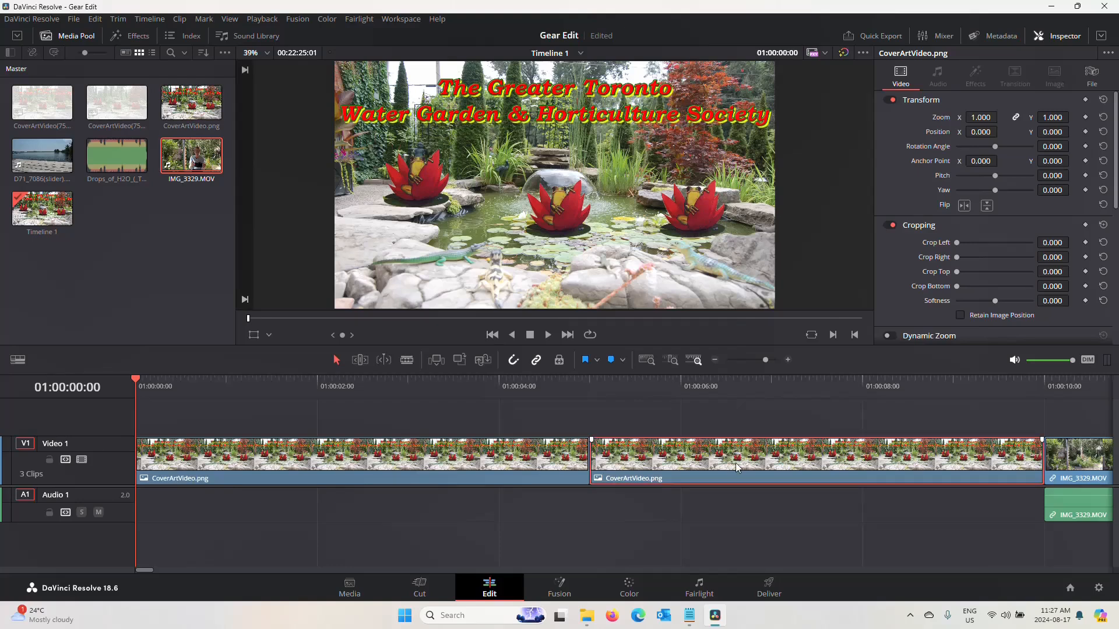
left_click(107, 265)
left_click(129, 39)
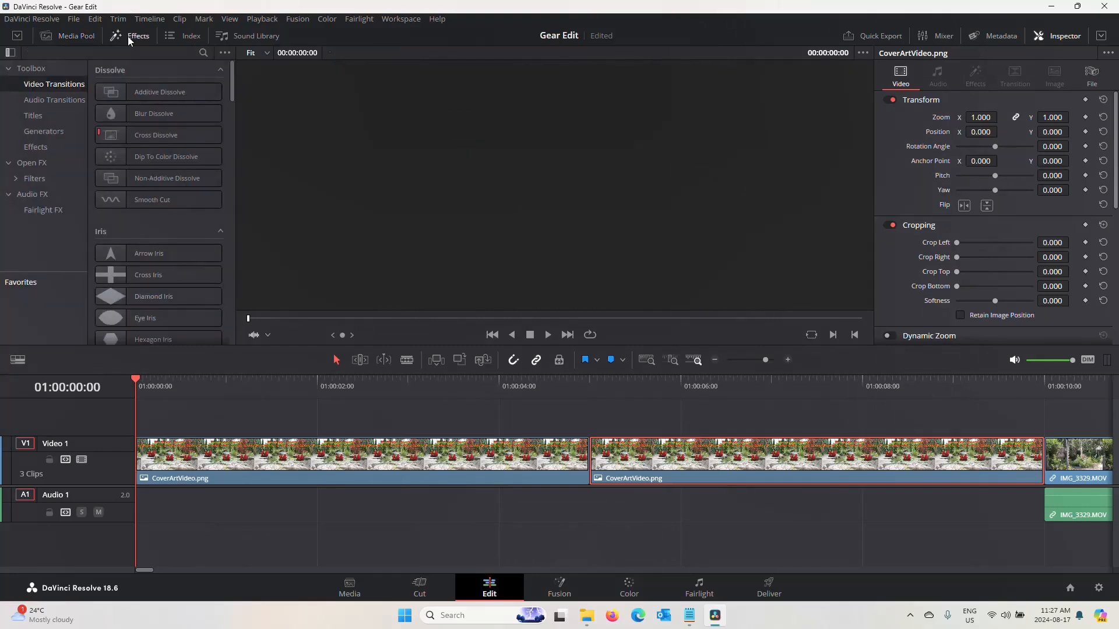
left_click(38, 115)
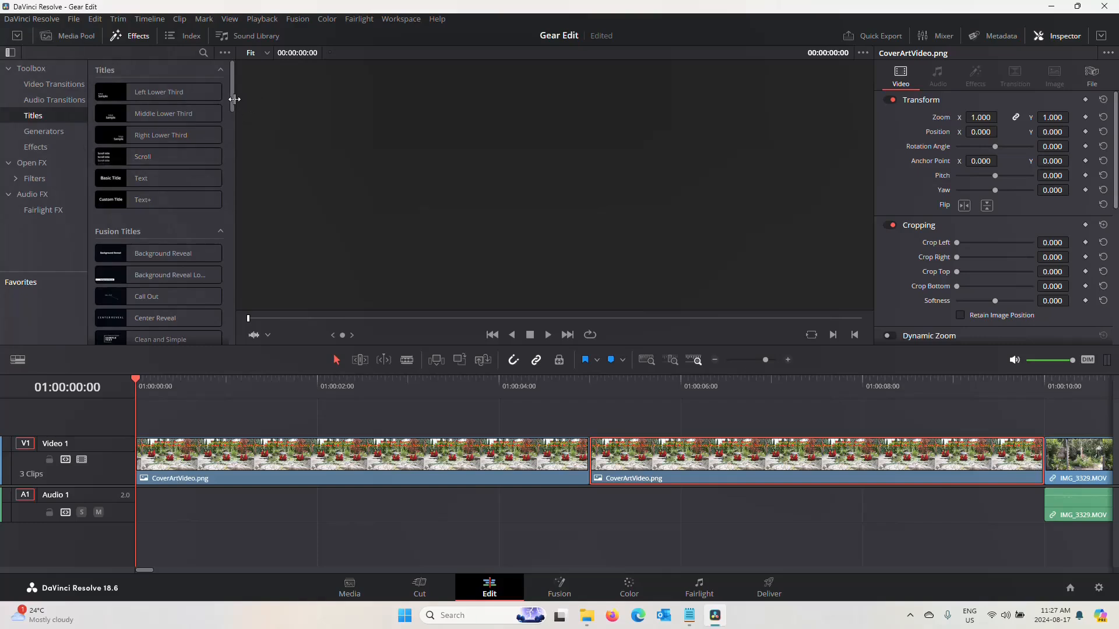
left_click(143, 178)
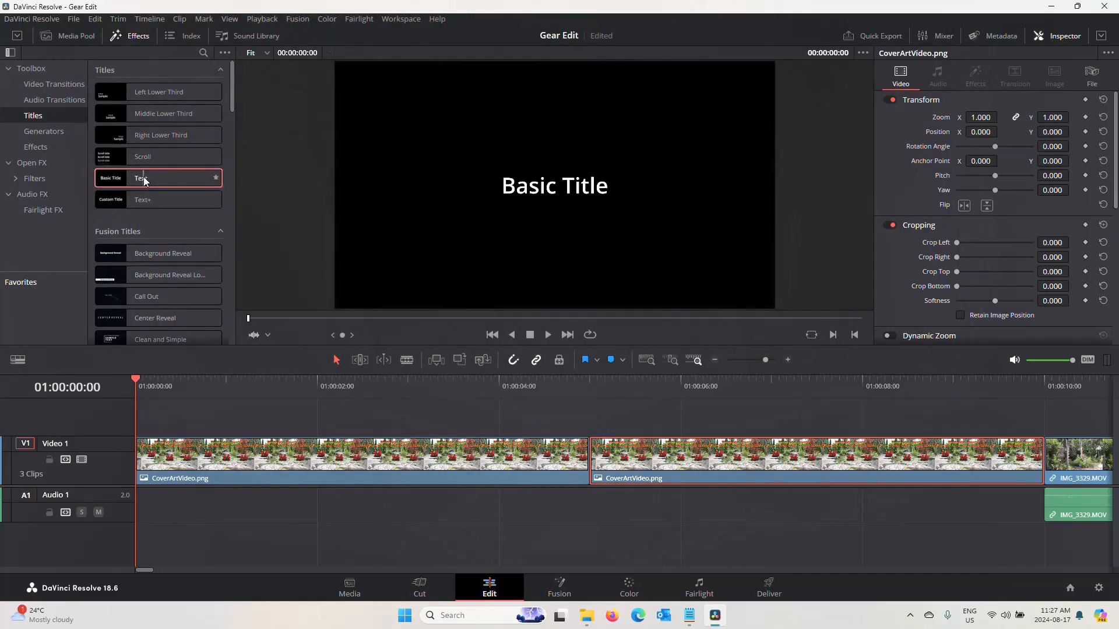
left_click_drag(108, 185, 592, 421)
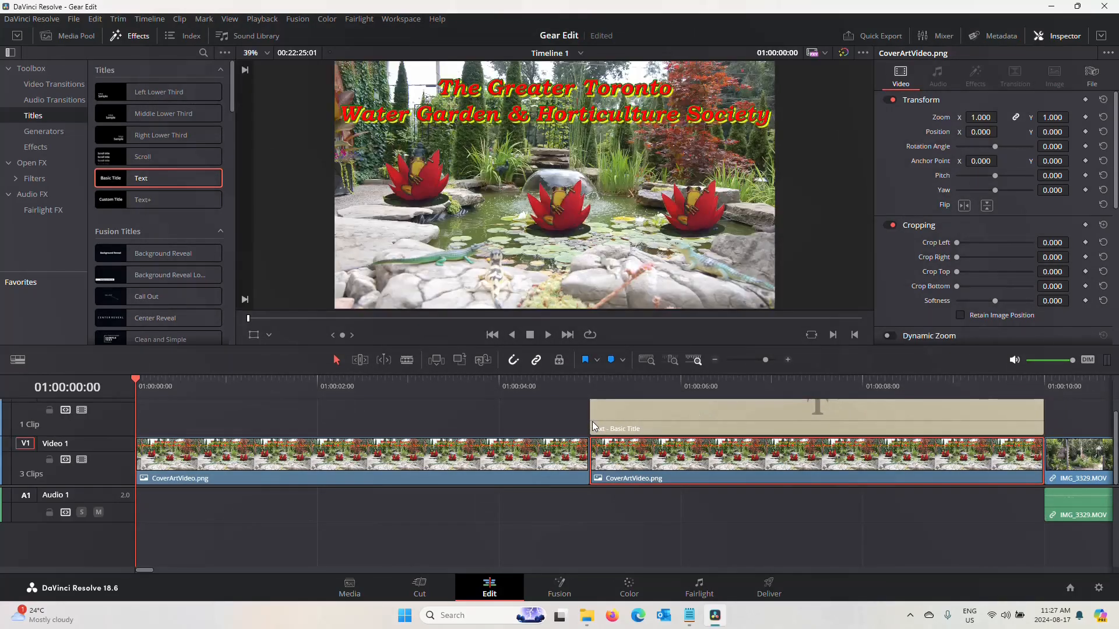
Step: Replace the new title's default text with "CONTENT CREATION - GEAR"
left_click(713, 413)
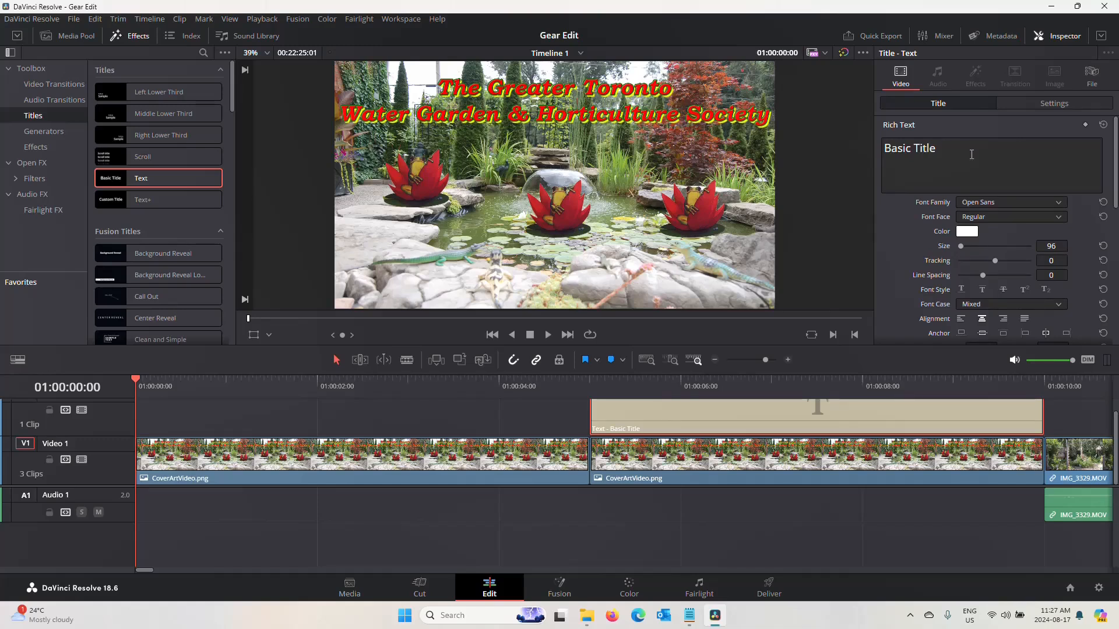
left_click_drag(946, 149, 866, 148)
type("C")
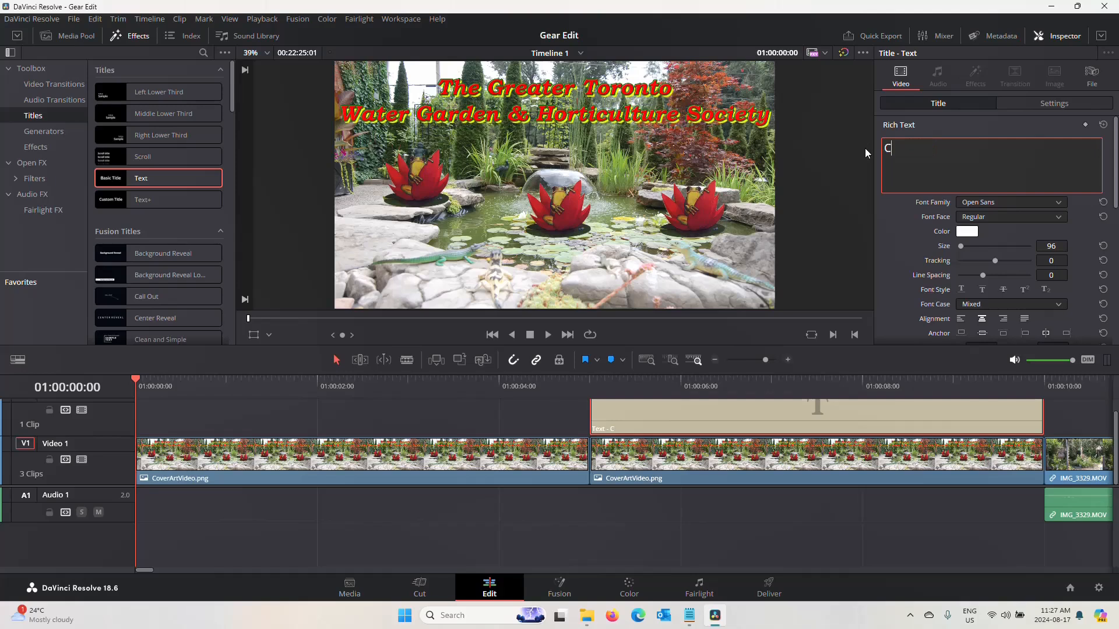
type("ONTENT CREATION")
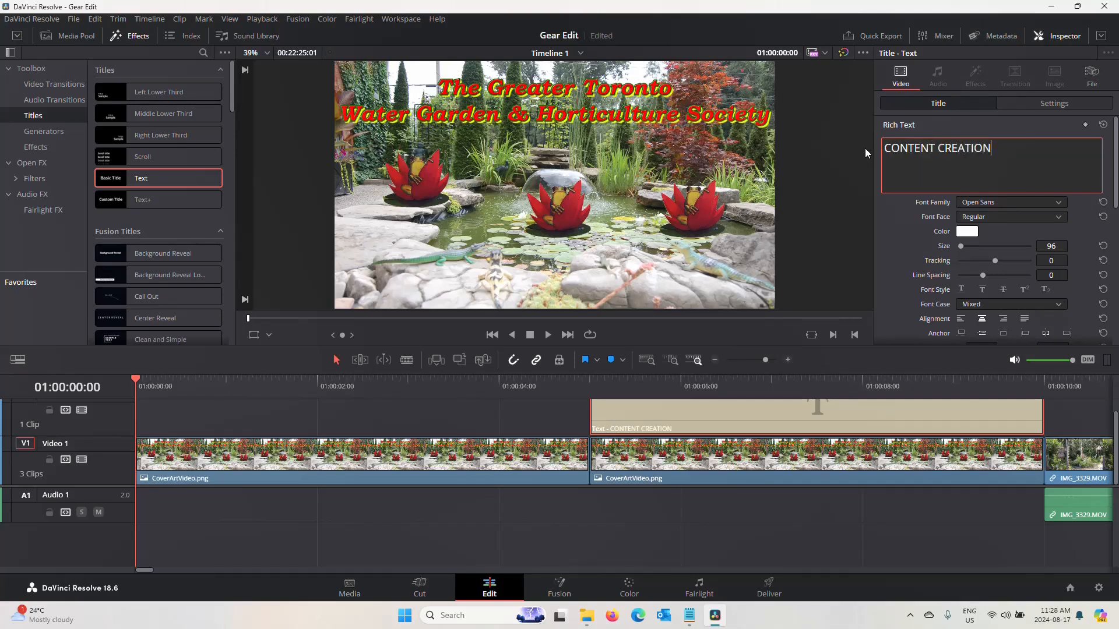
type(" - GEAR")
Step: Set the font family of the "CONTENT CREATION - GEAR" title to Bookman Old Style
left_click(1053, 204)
scroll(1020, 269, "up", 10)
scroll(1020, 269, "up", 15)
scroll(1020, 269, "up", 2)
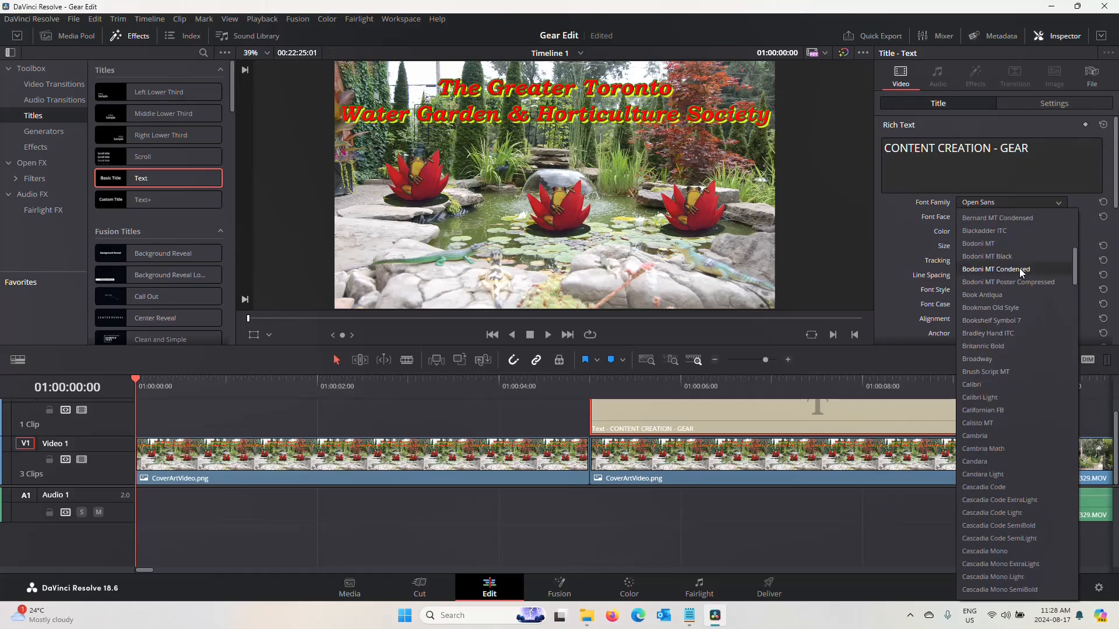
left_click(998, 310)
Step: Change the title text's color to the dark red basic color #aa0000
left_click(963, 233)
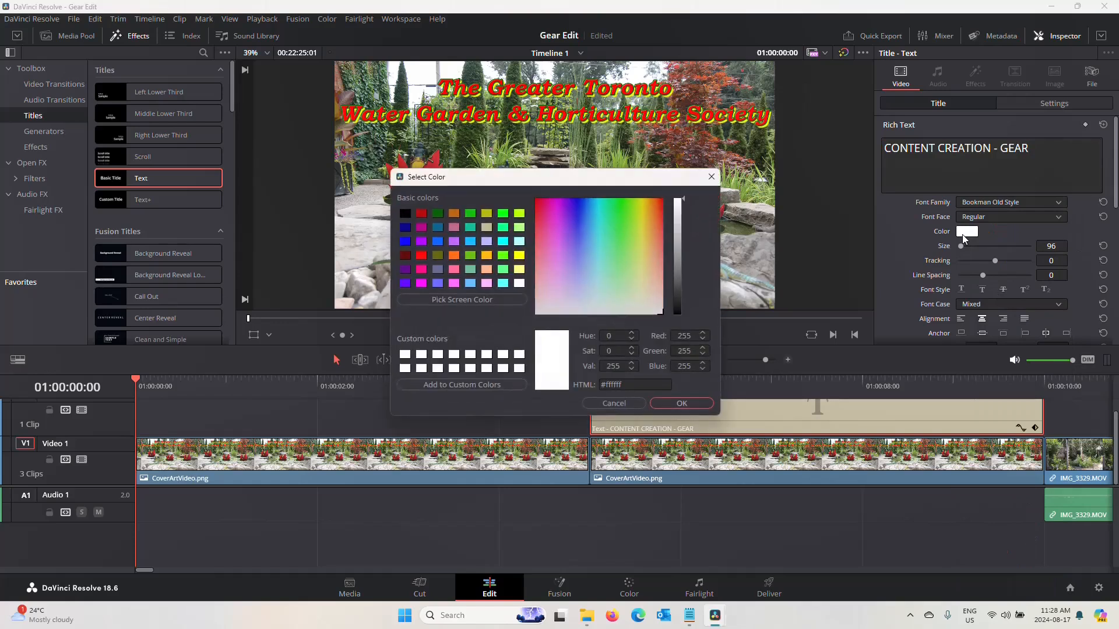
left_click(421, 214)
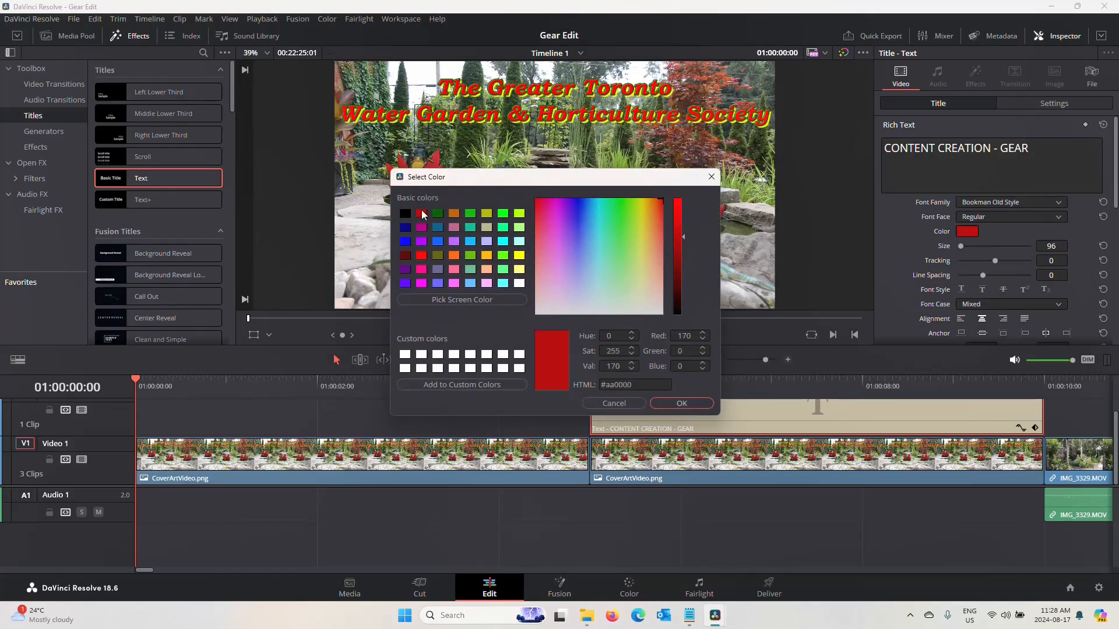
left_click(682, 403)
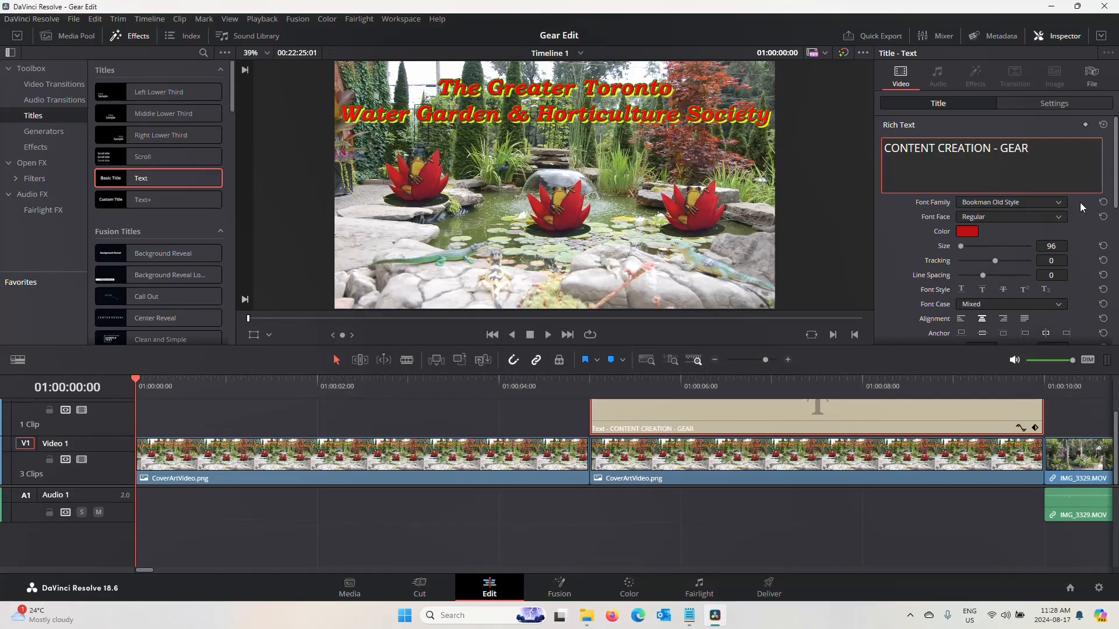
scroll(1041, 168, "down", 3)
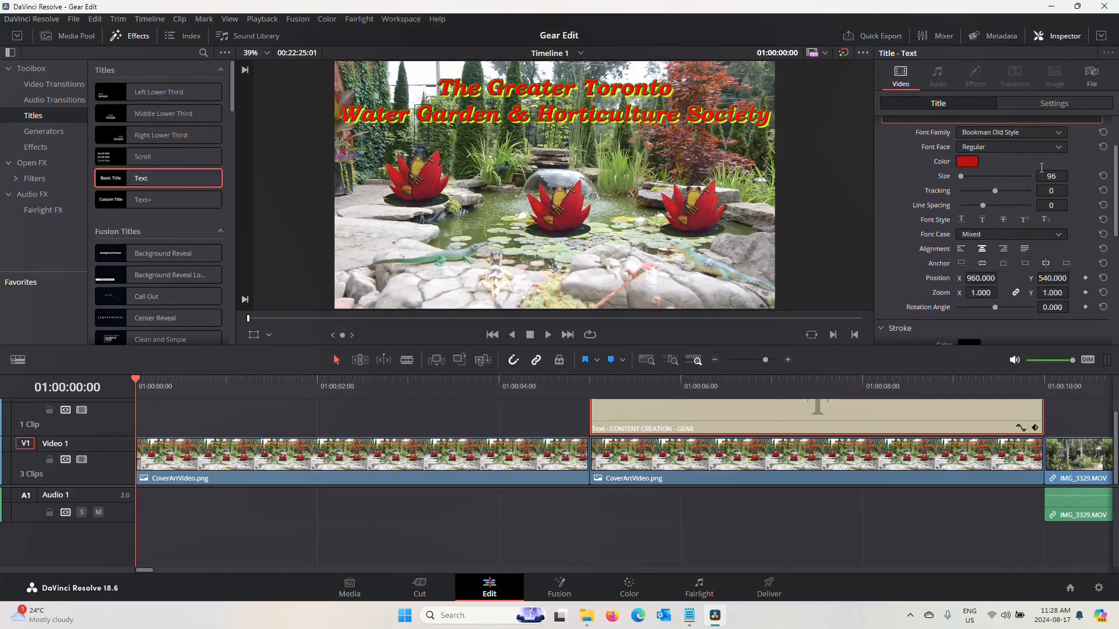
scroll(1041, 167, "up", 3)
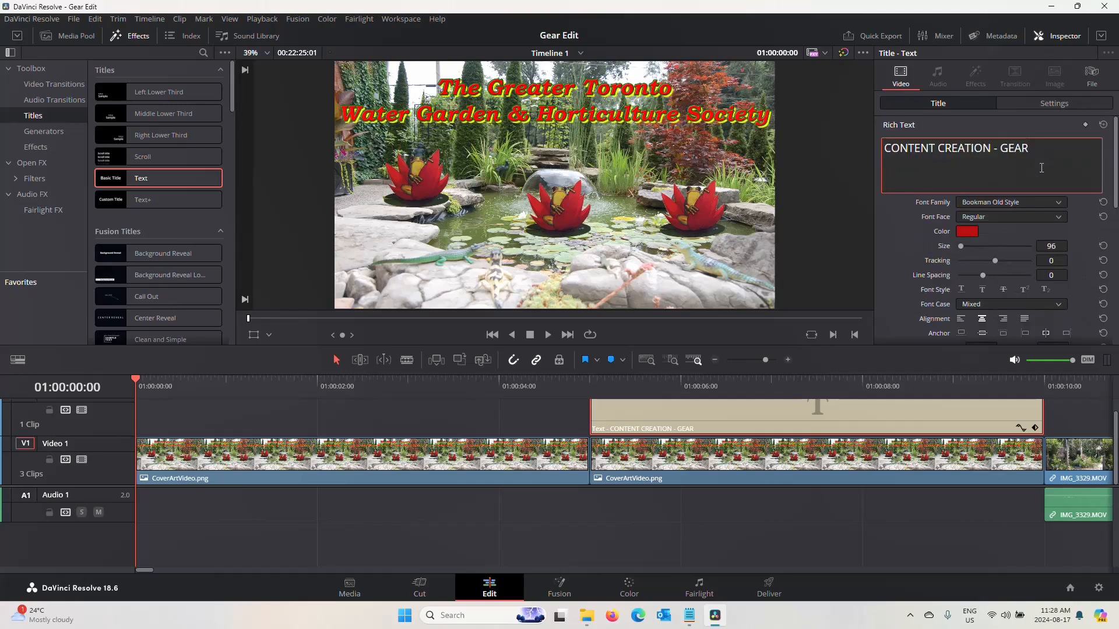
Step: Show the title in the viewer at 01:00:05:10 and set its font face to Bold Italic
left_click(628, 391)
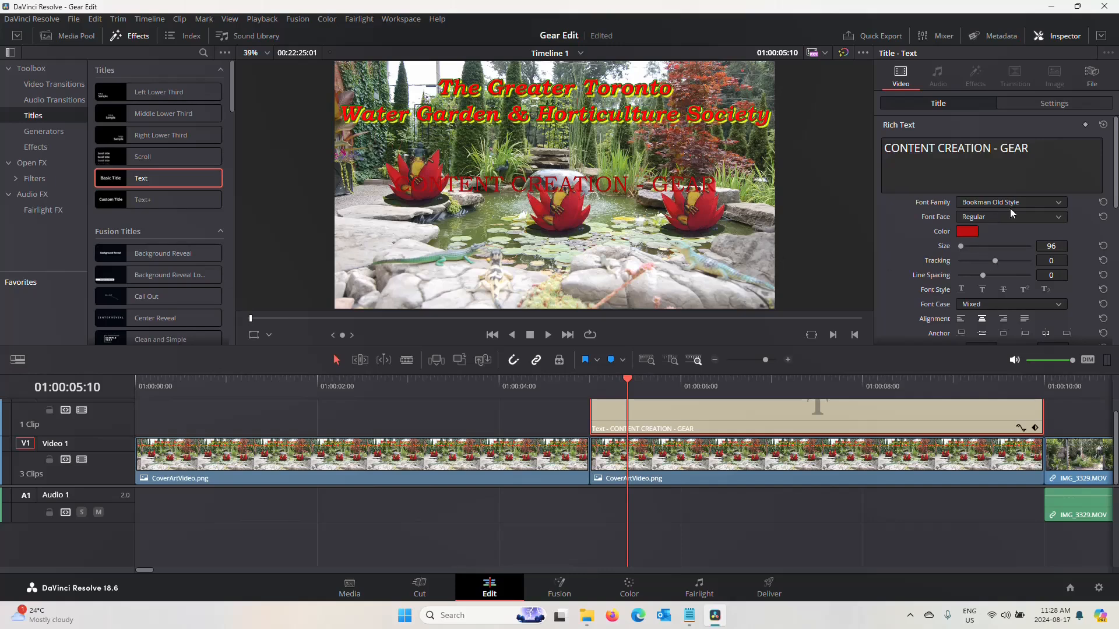
left_click(1062, 216)
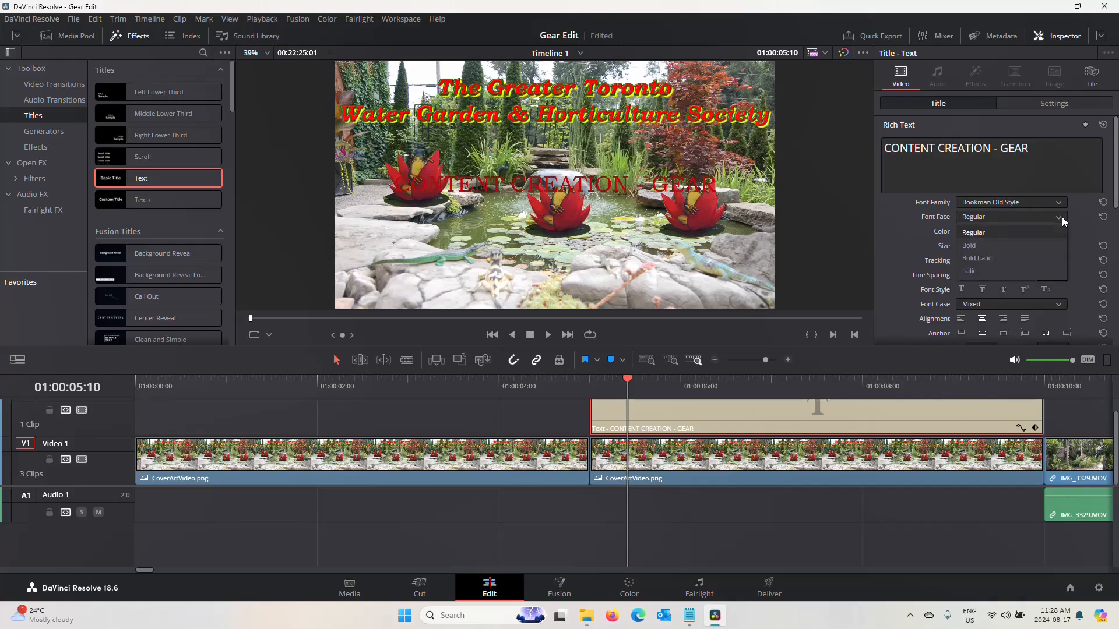
left_click(994, 261)
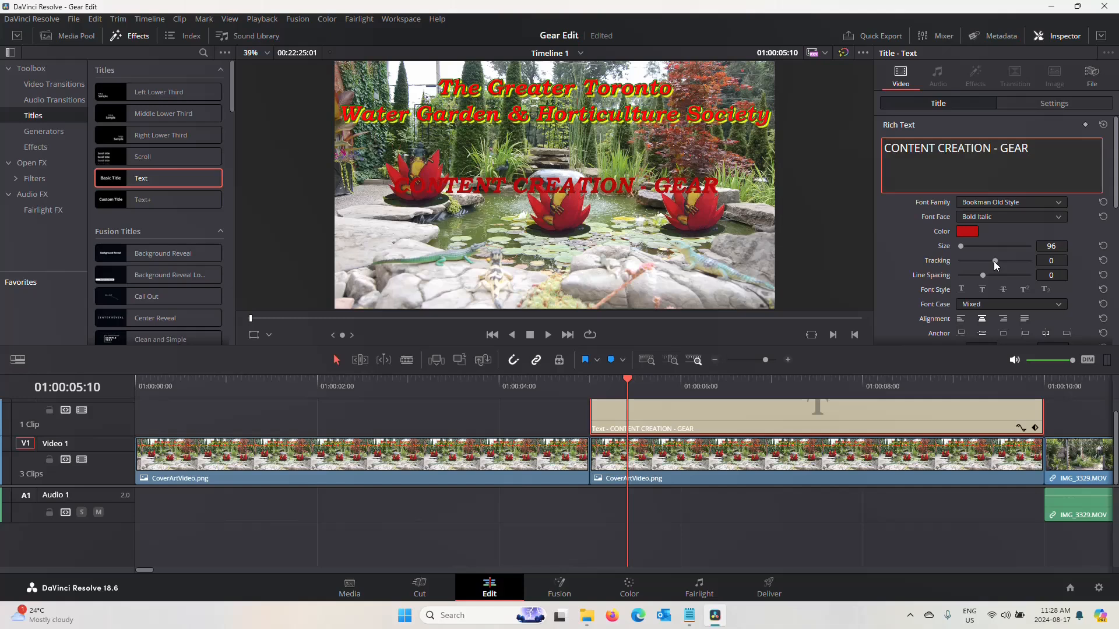
Step: Increase the title text's size to 101
left_click(1051, 246)
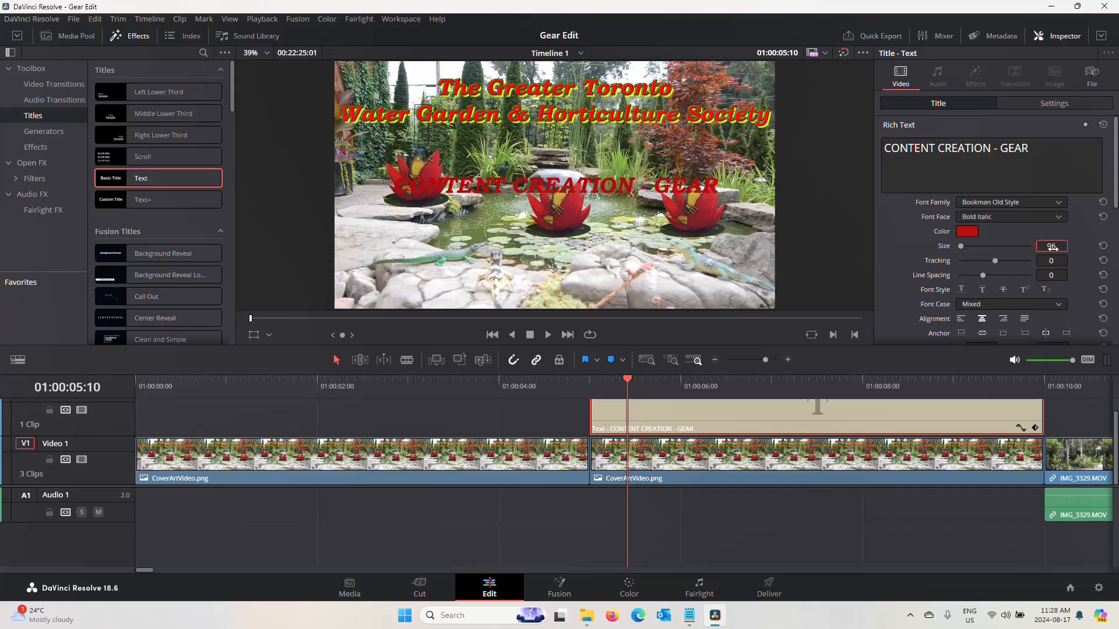
left_click(960, 246)
left_click_drag(960, 246, 960, 246)
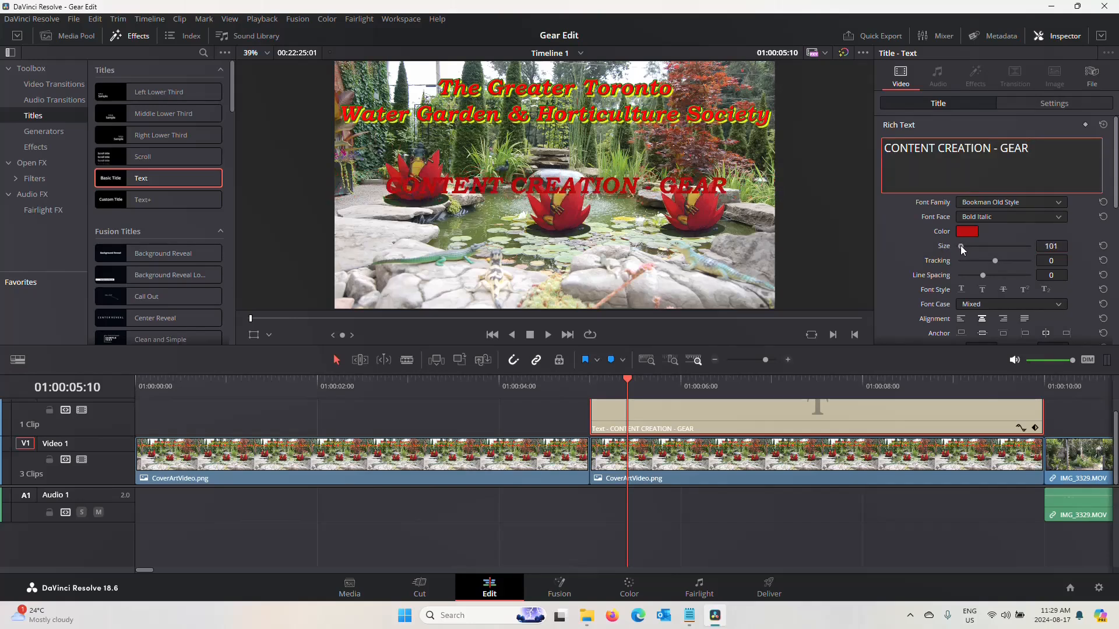
left_click(1062, 246)
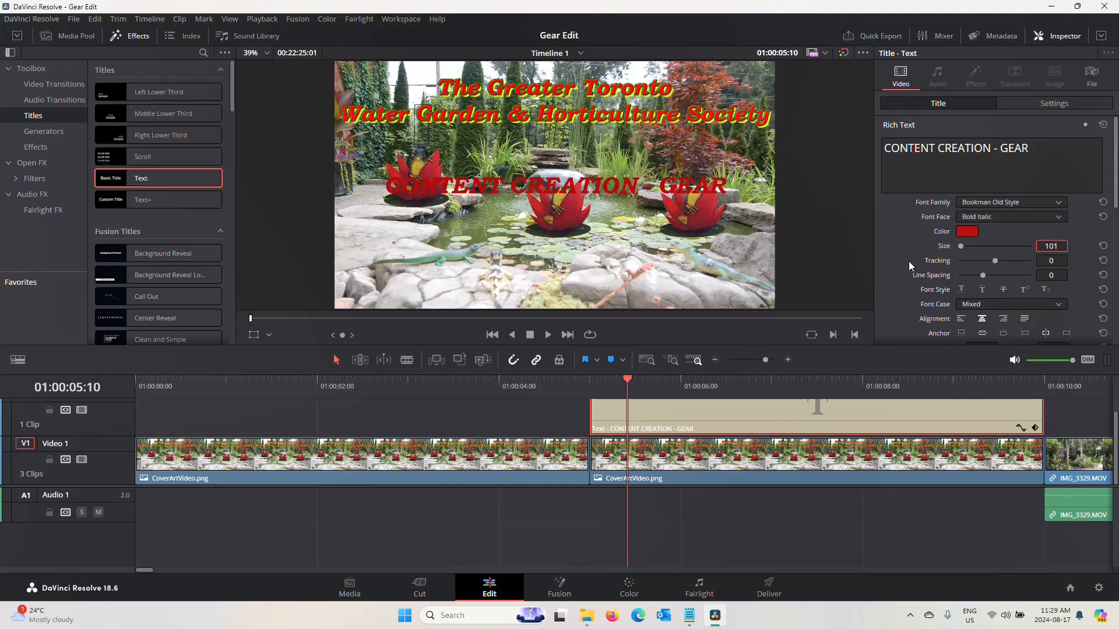
Step: Try a Y position of 1000 for the "CONTENT CREATION - GEAR" title text and reset its position to the default
scroll(904, 263, "down", 2)
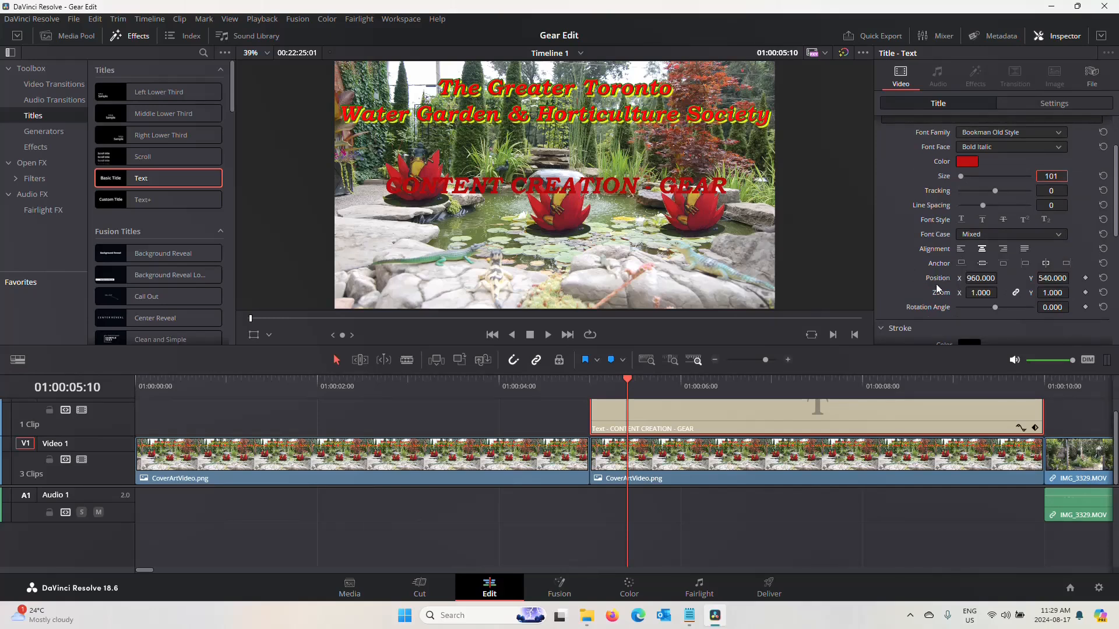
left_click(1044, 278)
double_click(1046, 278)
type("1000")
key("Return")
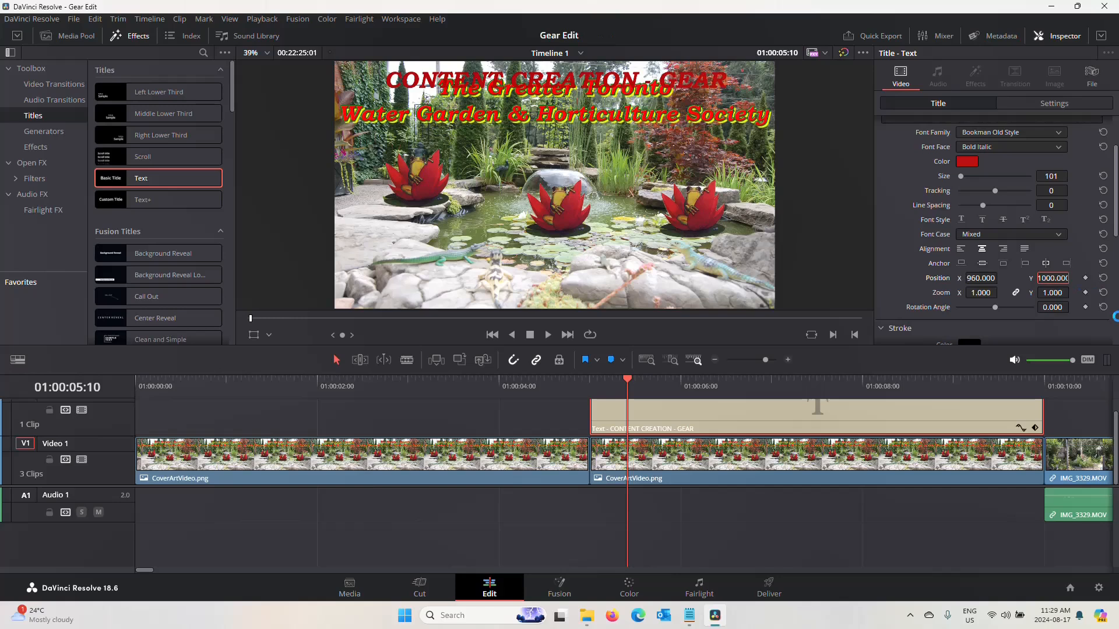
left_click(1103, 280)
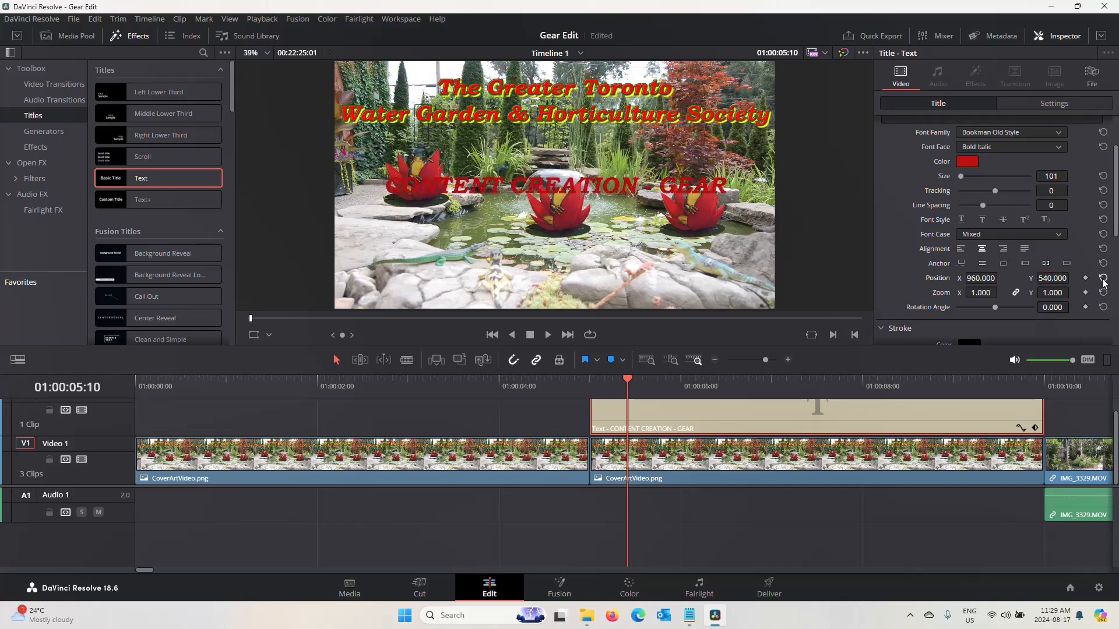
Step: Lower the title text to a Y position of 150 and save the project
left_click(1059, 278)
type("100")
key("Return")
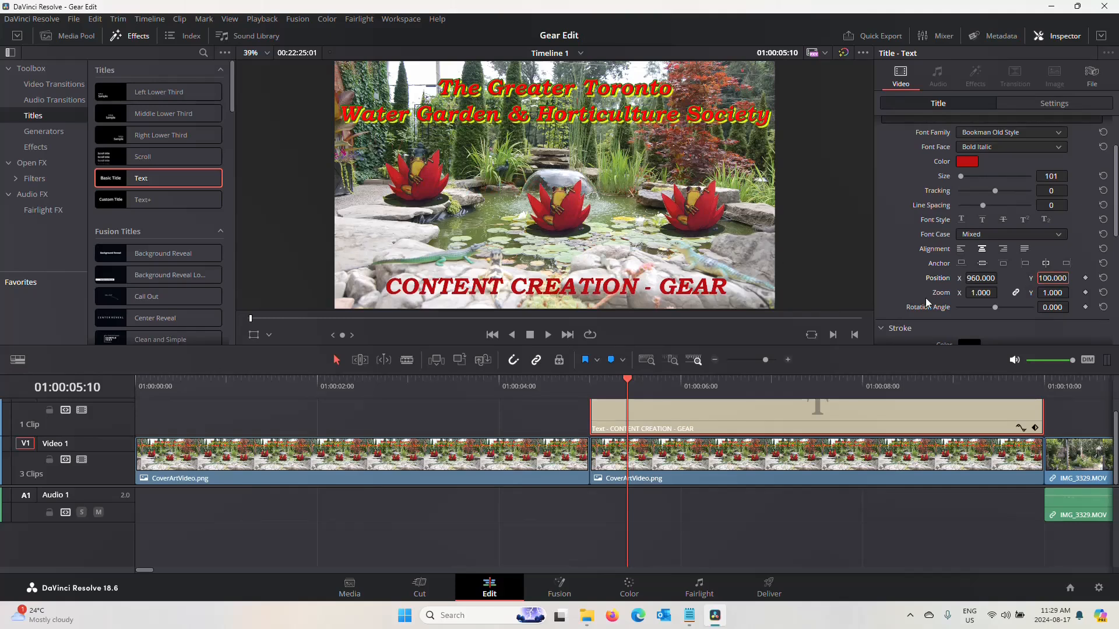
left_click(1057, 279)
type("150")
key("Return")
key("ctrl+s")
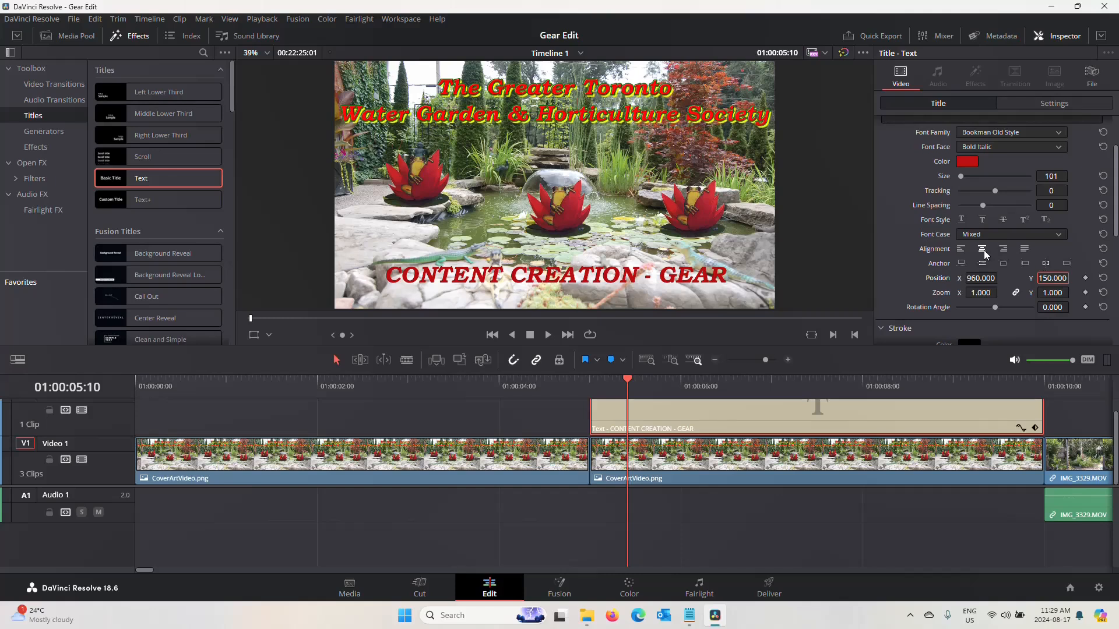
Step: Set the title text's size to 110
left_click(1052, 176)
left_click(1056, 176)
key("Return")
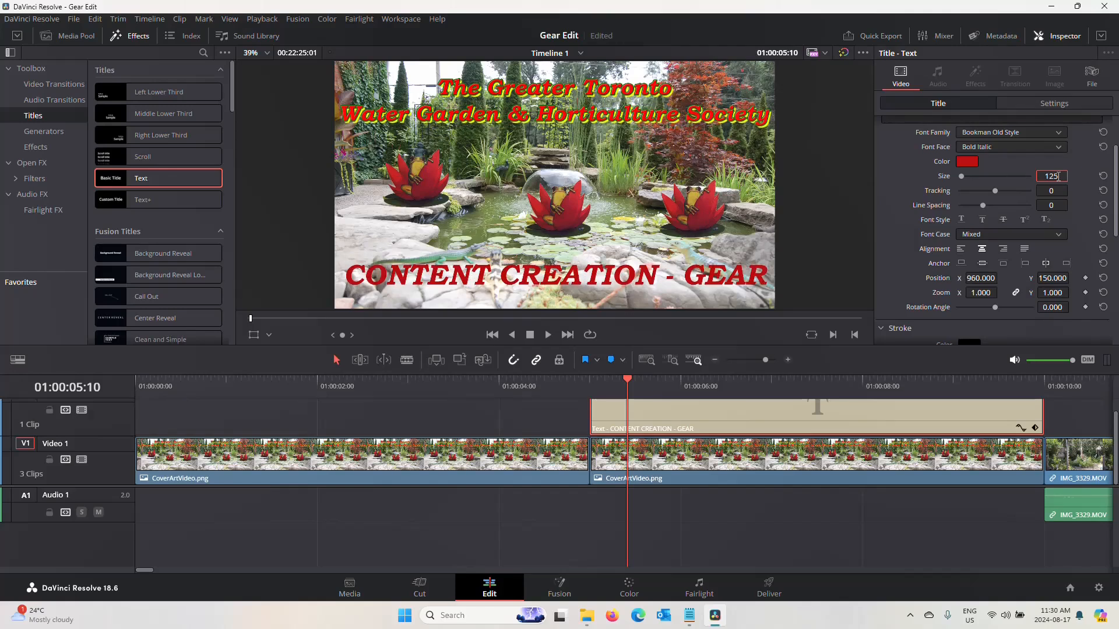
type("110")
key("Return")
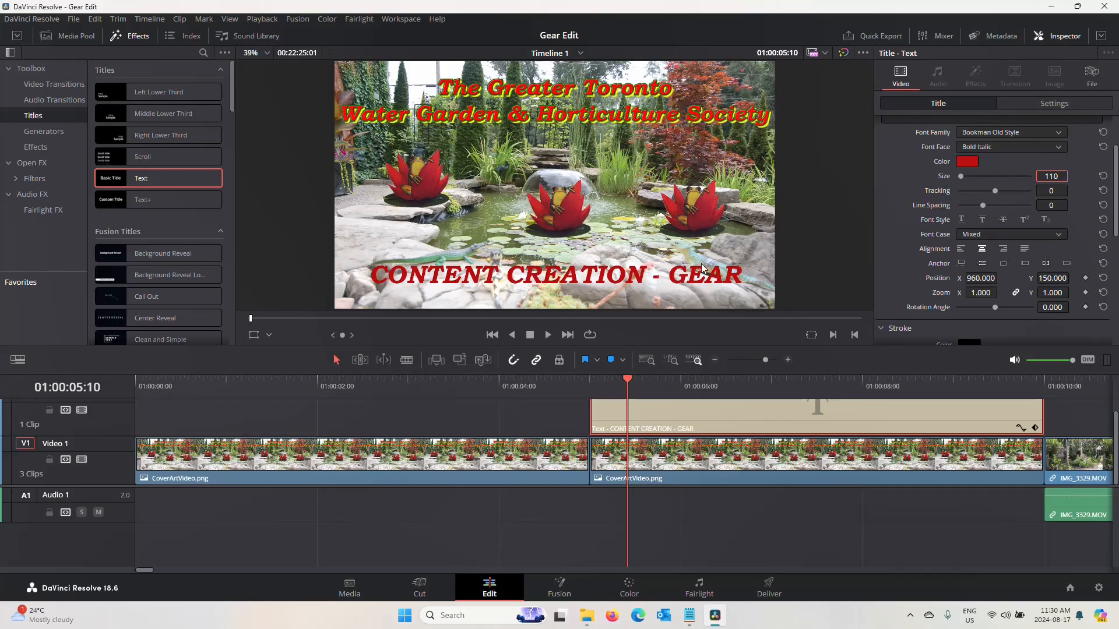
left_click(1055, 103)
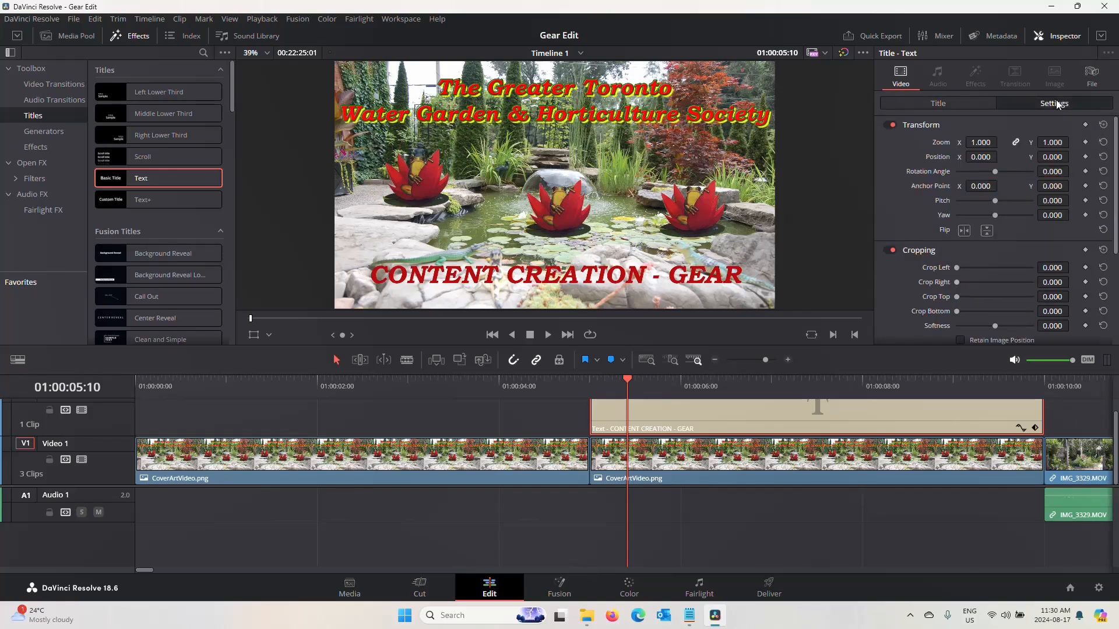
scroll(914, 203, "down", 3)
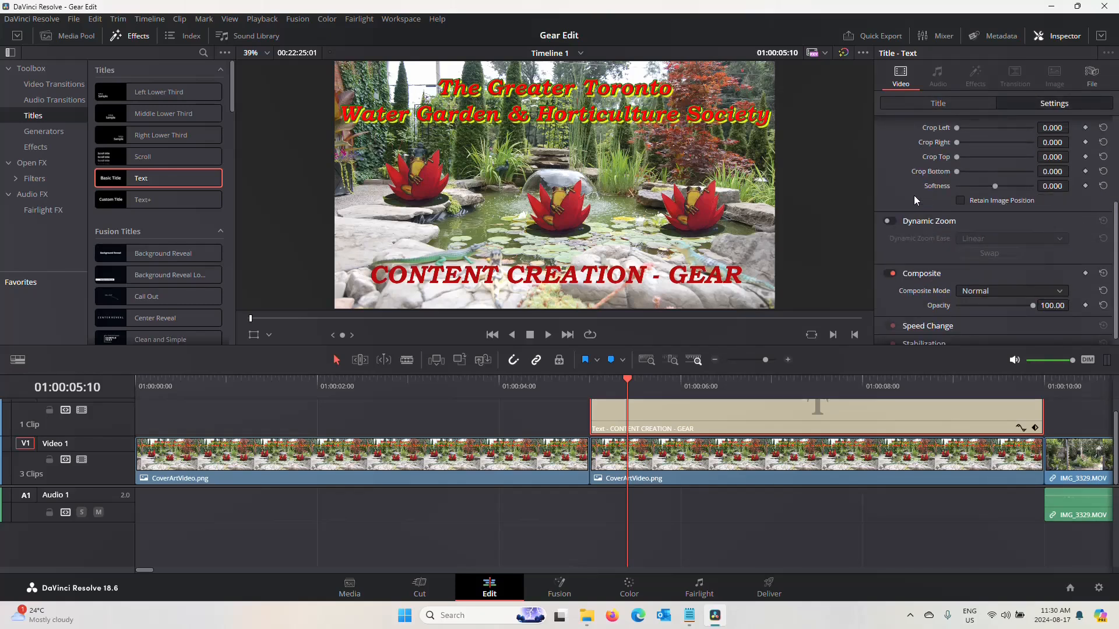
scroll(935, 262, "up", 3)
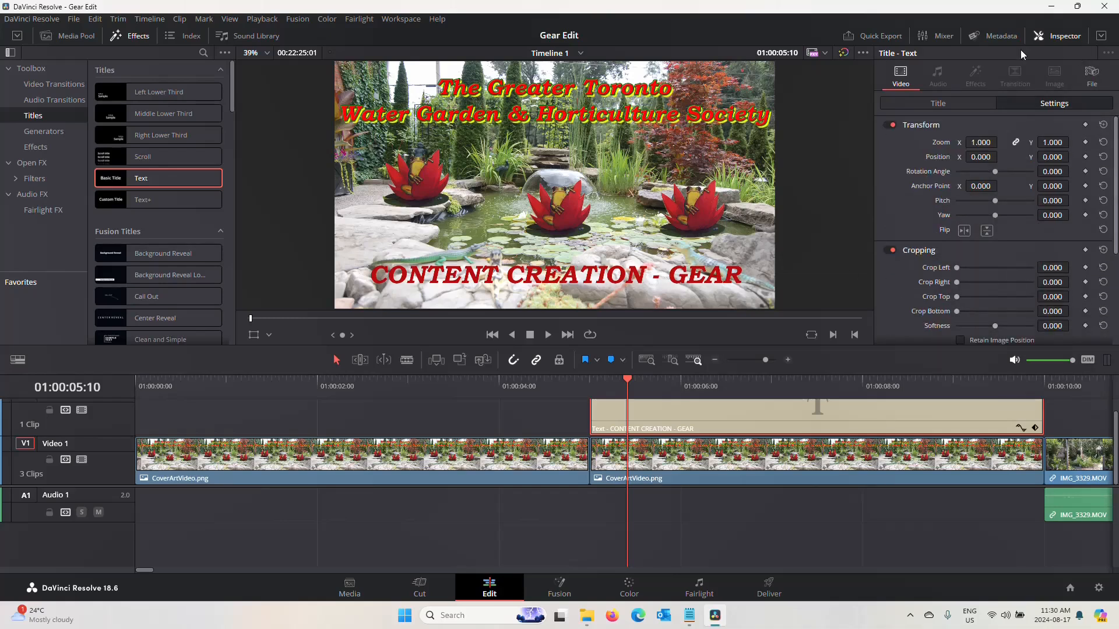
left_click(947, 103)
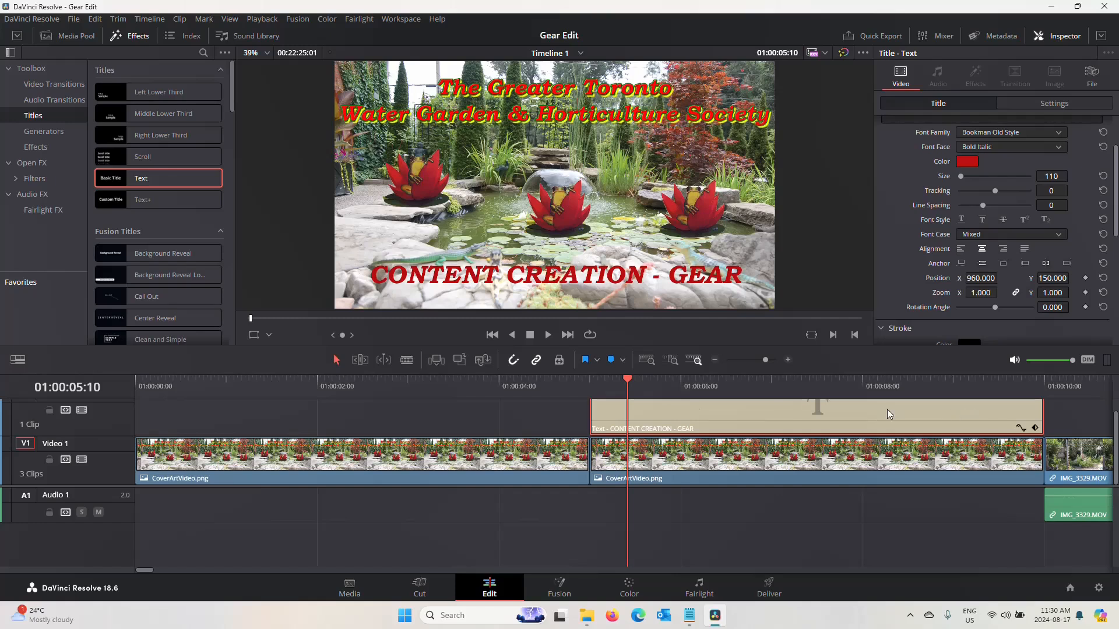
Step: Move the playhead to the end of the title clip at 01:00:10:00 and show the clip's composite settings
left_click(569, 335)
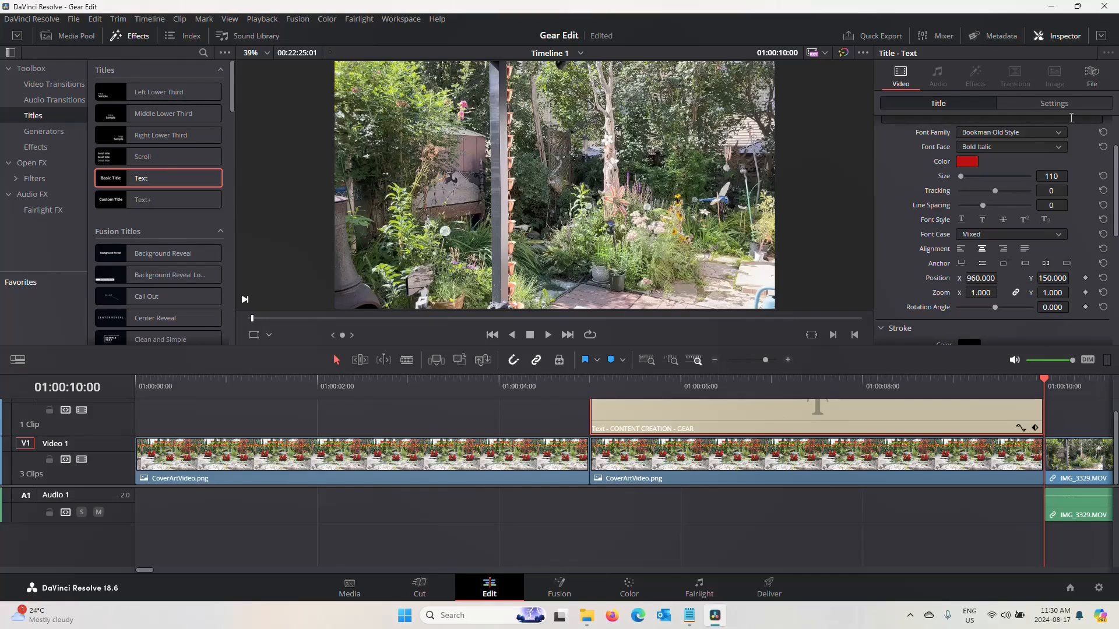
left_click(1047, 36)
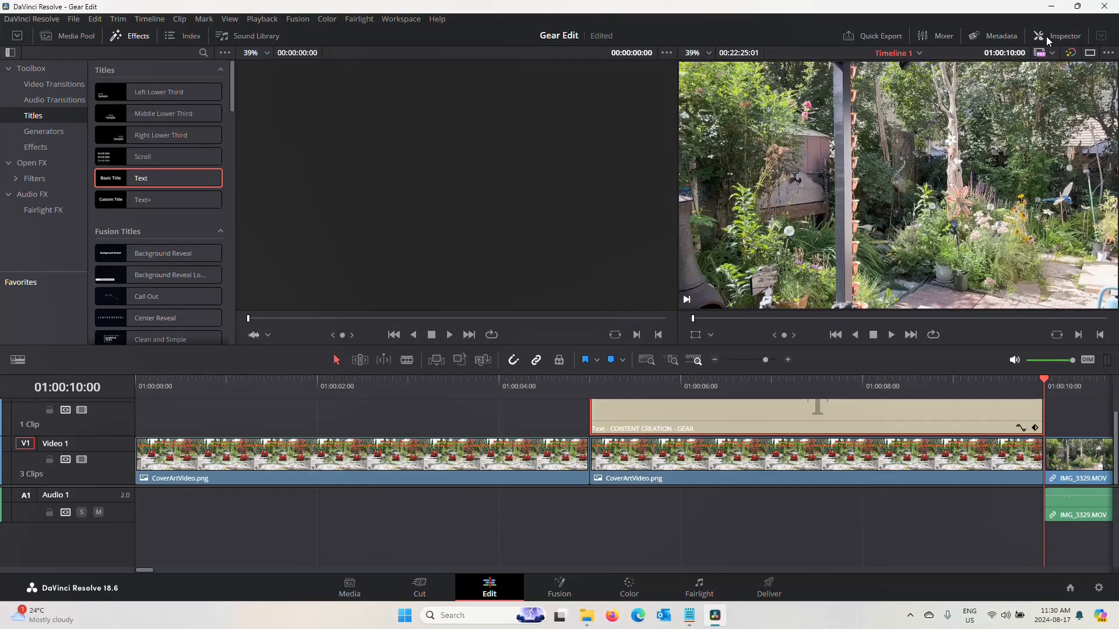
left_click(1047, 36)
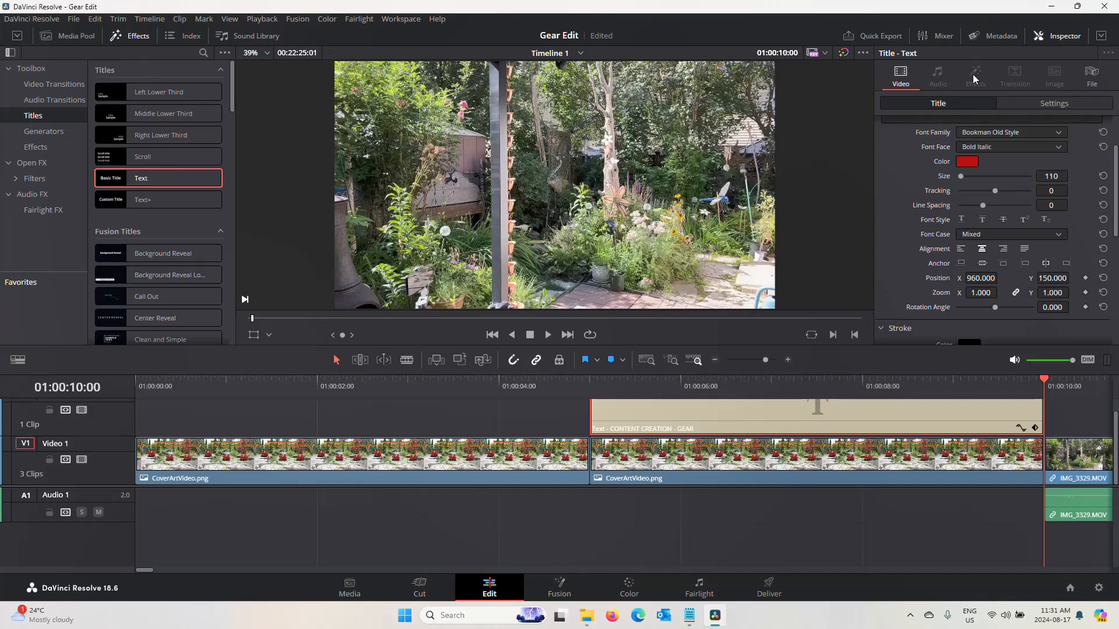
left_click(1076, 39)
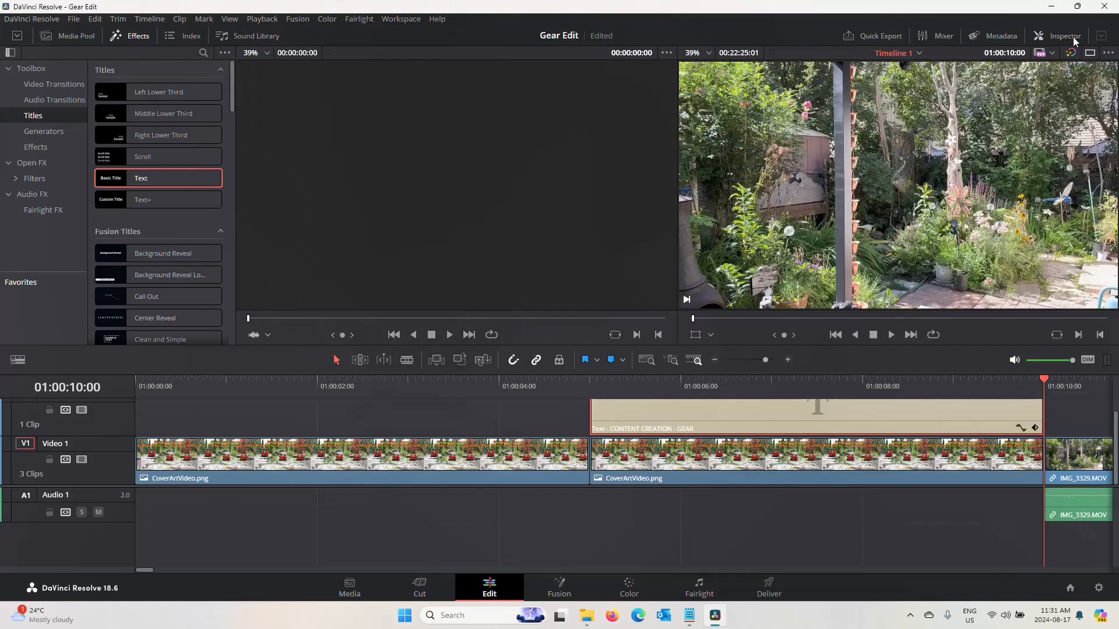
left_click(1076, 39)
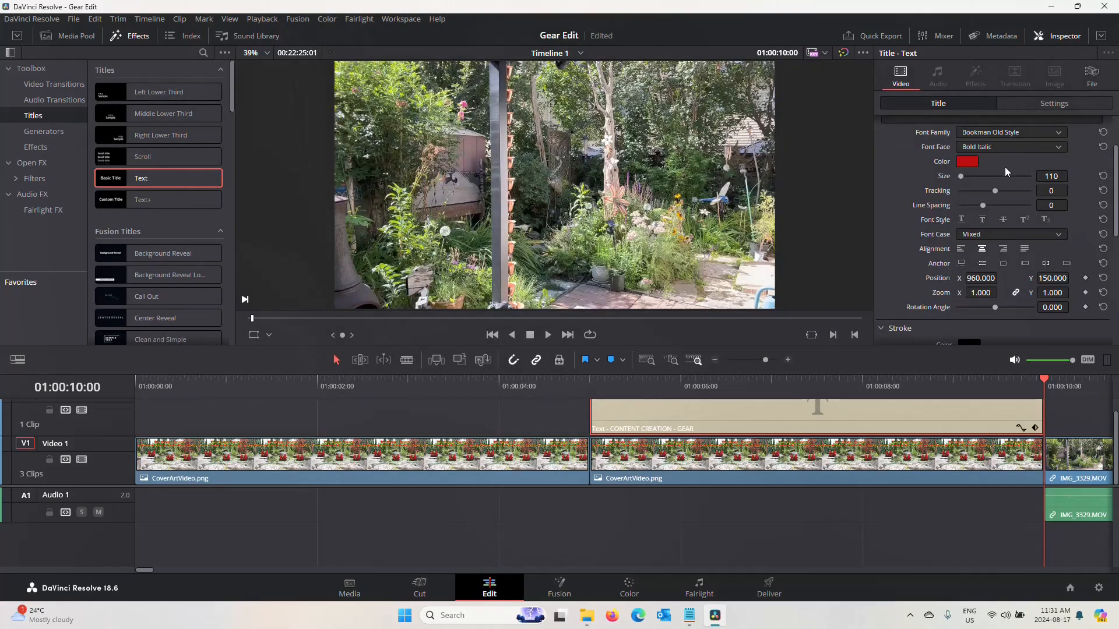
scroll(1004, 167, "down", 2)
scroll(1004, 167, "up", 2)
left_click(1054, 105)
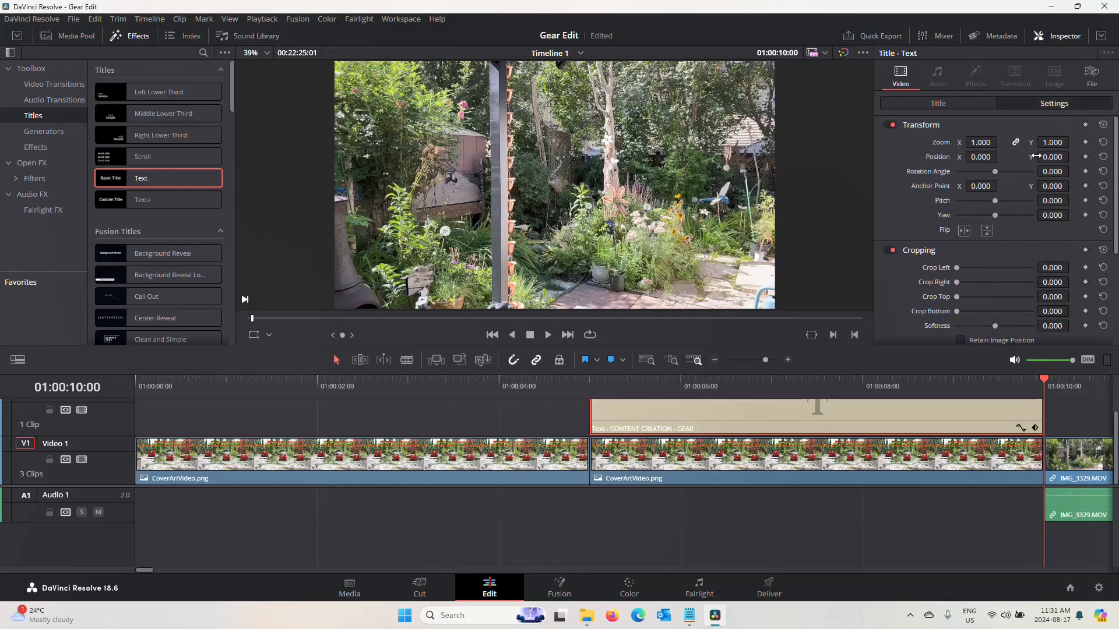
scroll(1033, 168, "down", 5)
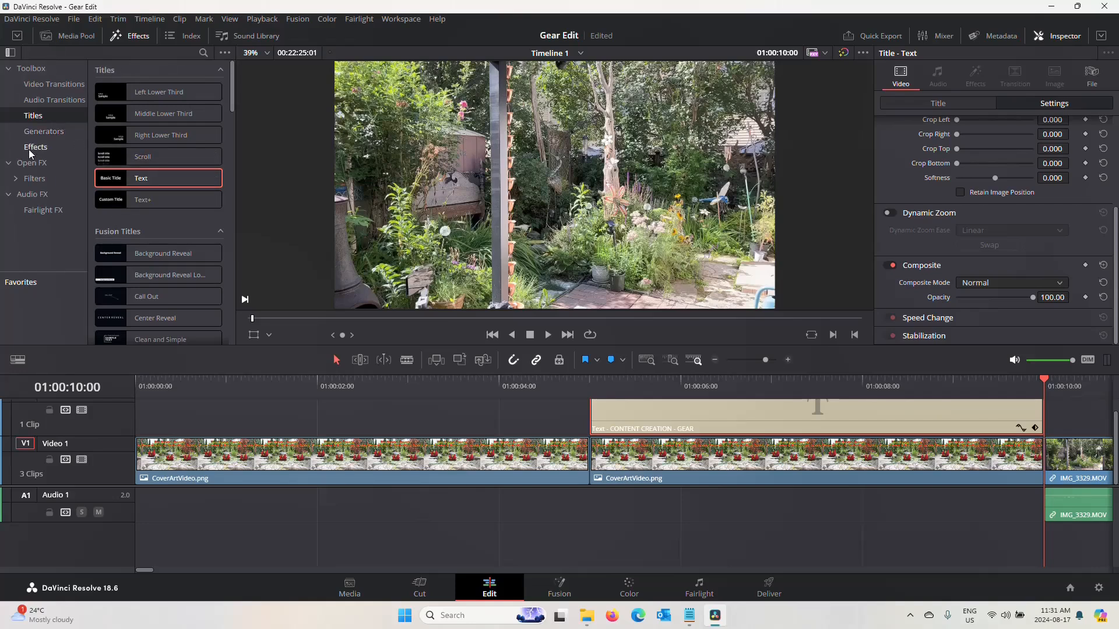
Step: Browse the video transitions and apply a Dip To Color Dissolve to the end of the title clip
left_click(55, 85)
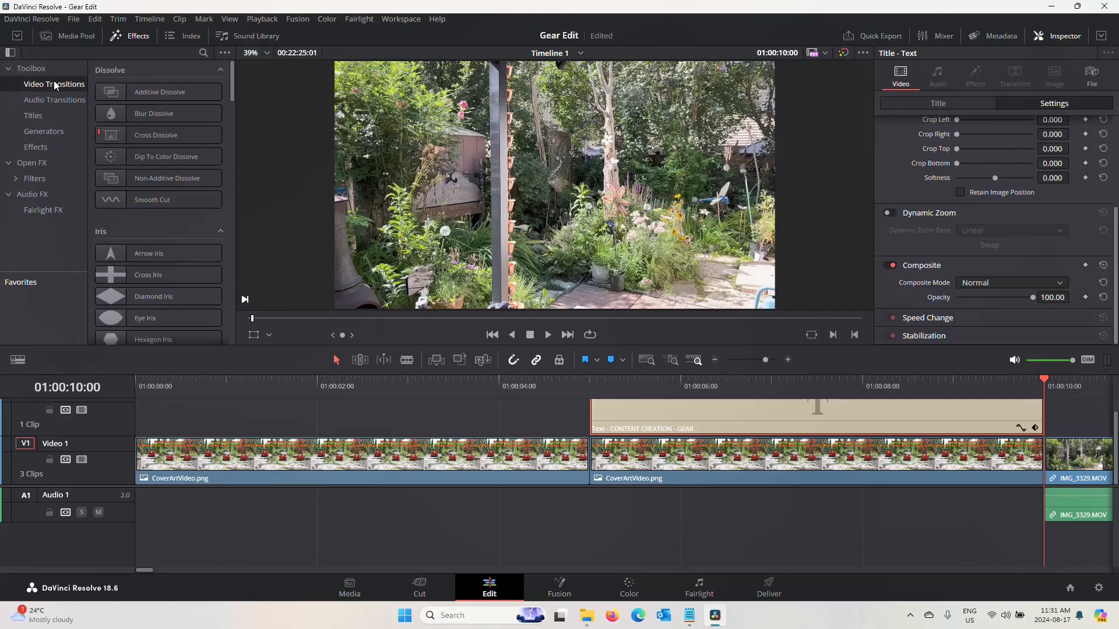
scroll(130, 215, "down", 7)
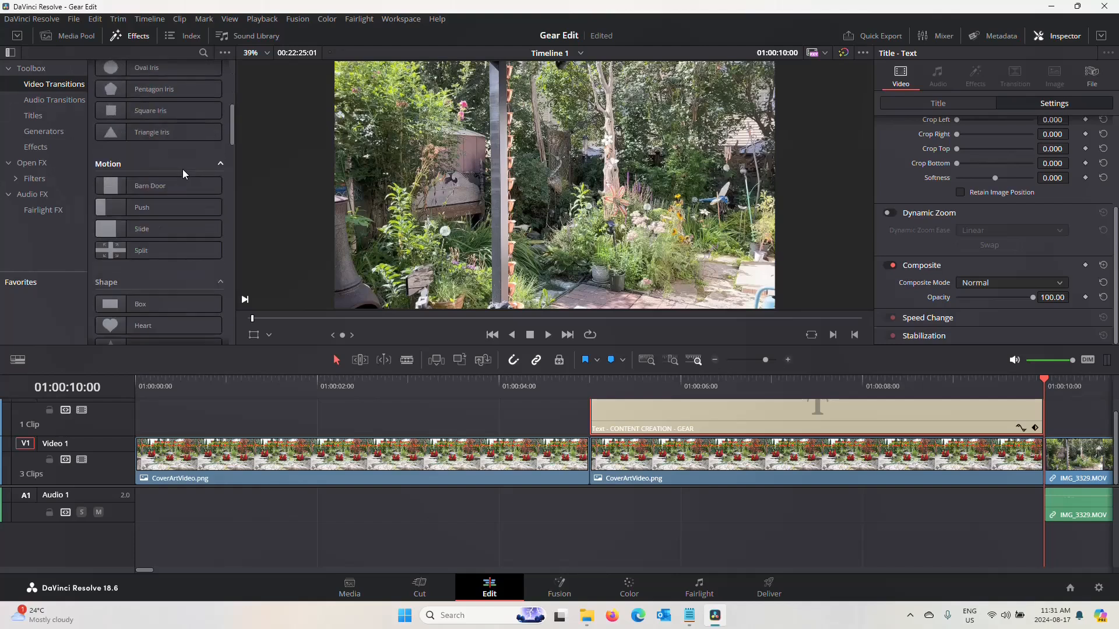
scroll(183, 169, "down", 10)
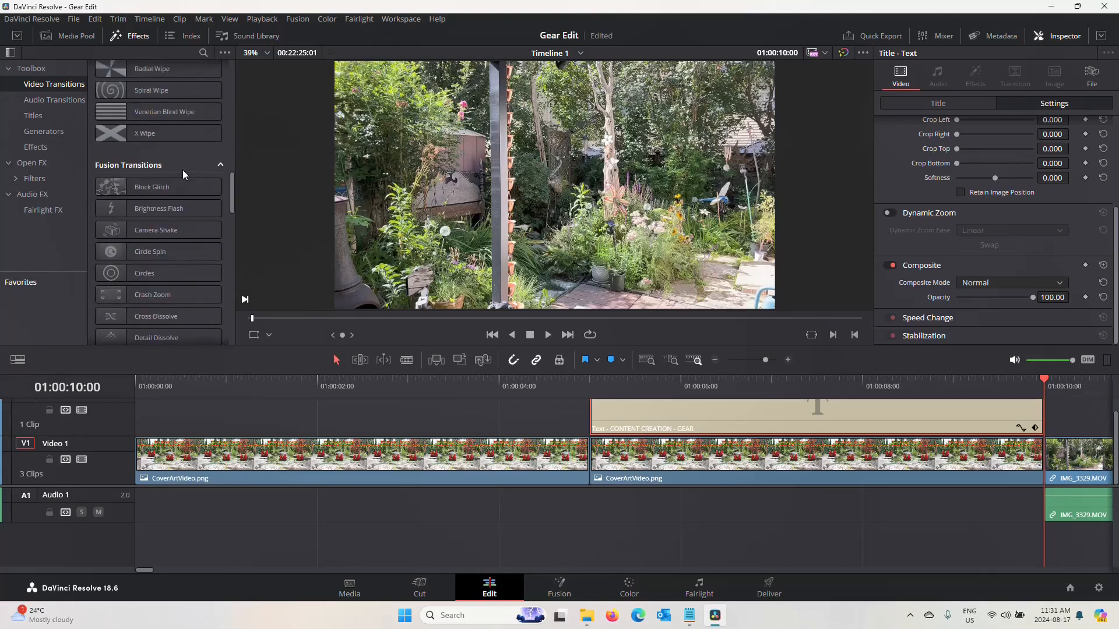
scroll(183, 169, "down", 3)
scroll(183, 169, "down", 3)
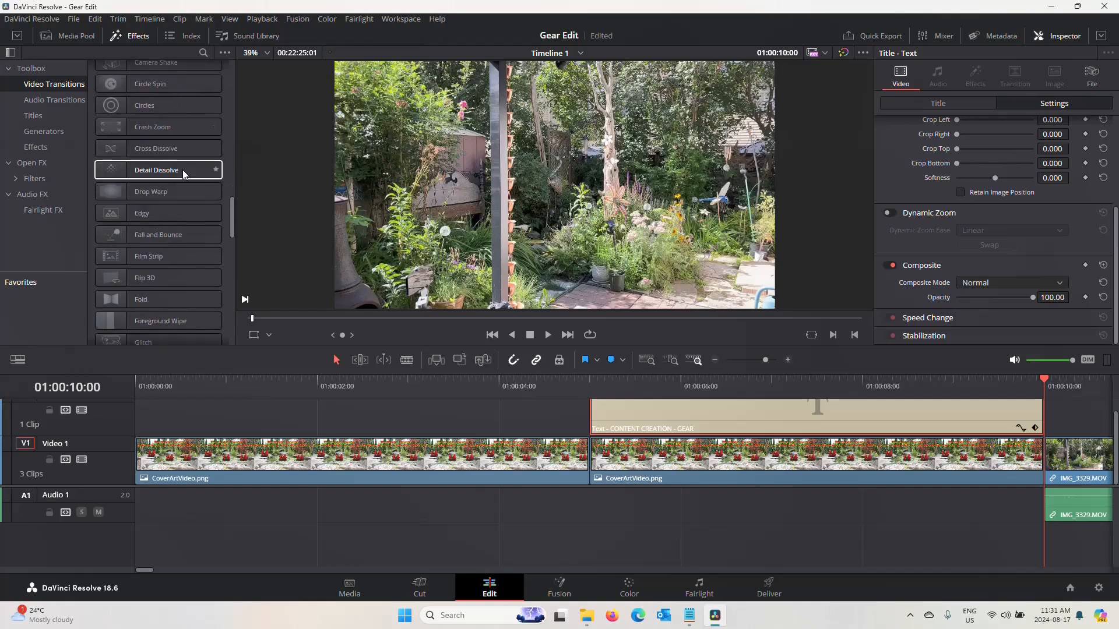
scroll(183, 174, "down", 4)
scroll(183, 174, "down", 8)
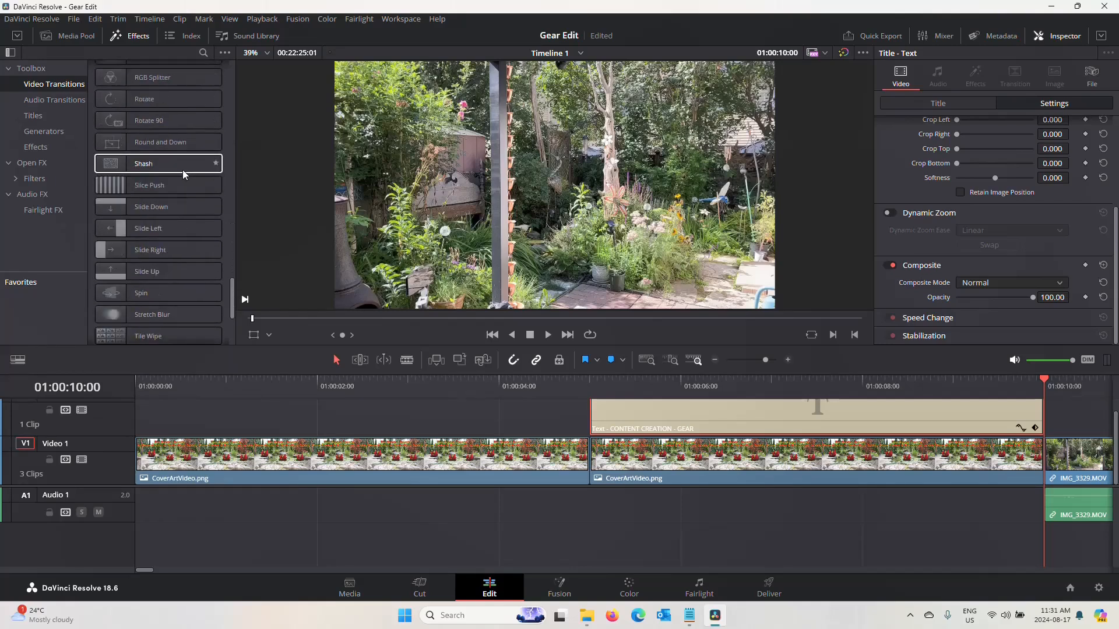
scroll(183, 174, "down", 6)
scroll(183, 174, "up", 20)
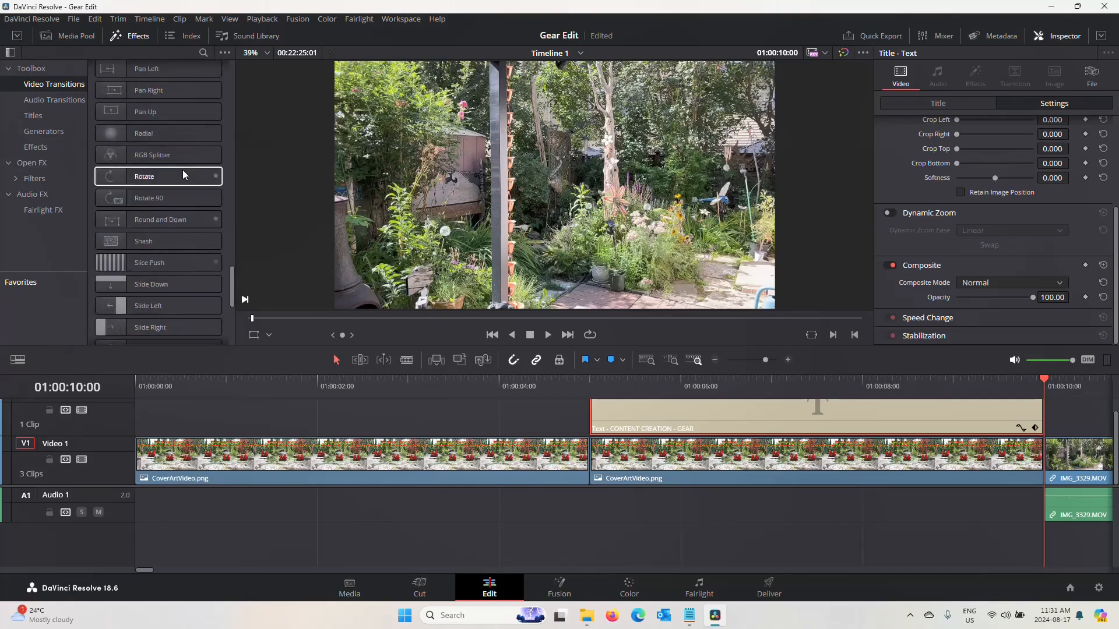
scroll(183, 173, "up", 7)
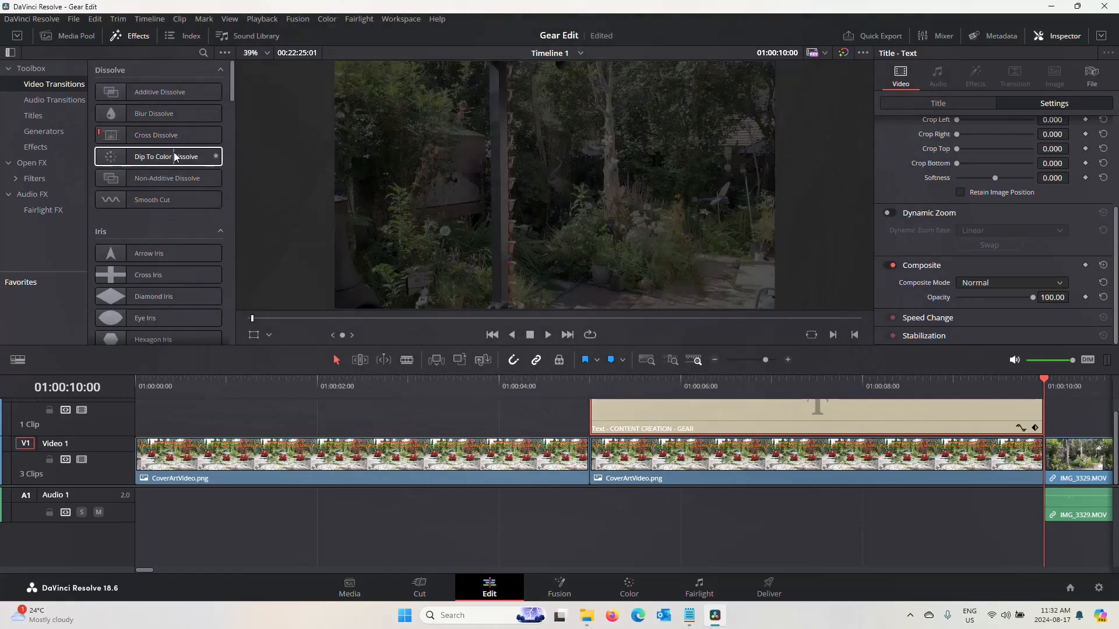
left_click_drag(175, 156, 1045, 422)
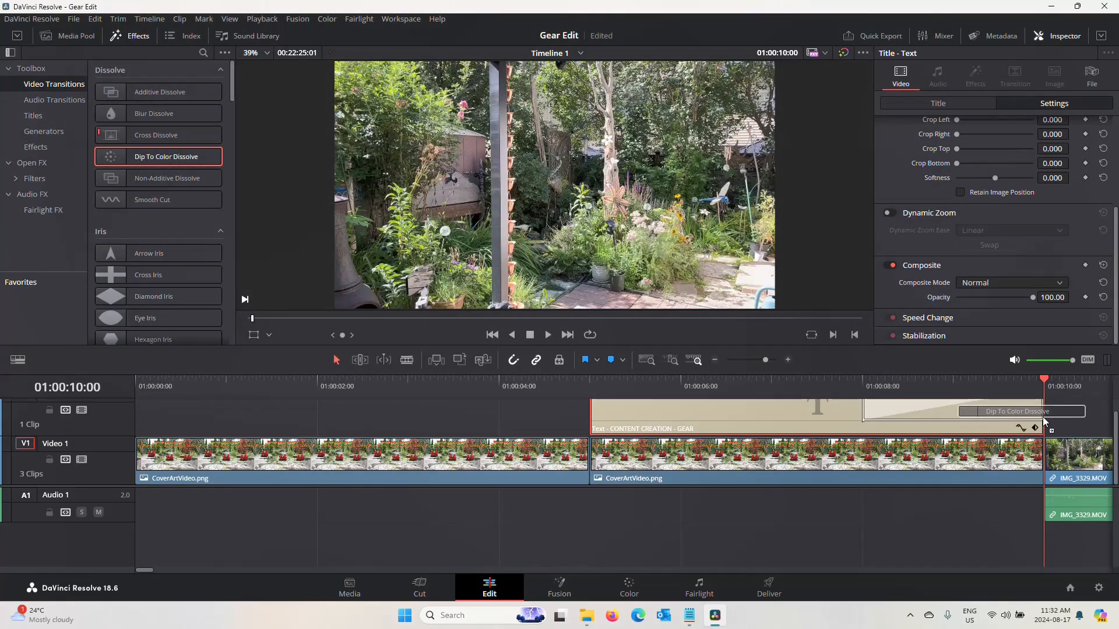
Step: Play the timeline from 01:00:07:21 to preview the title's Dip To Color Dissolve, and delete that transition
left_click(852, 394)
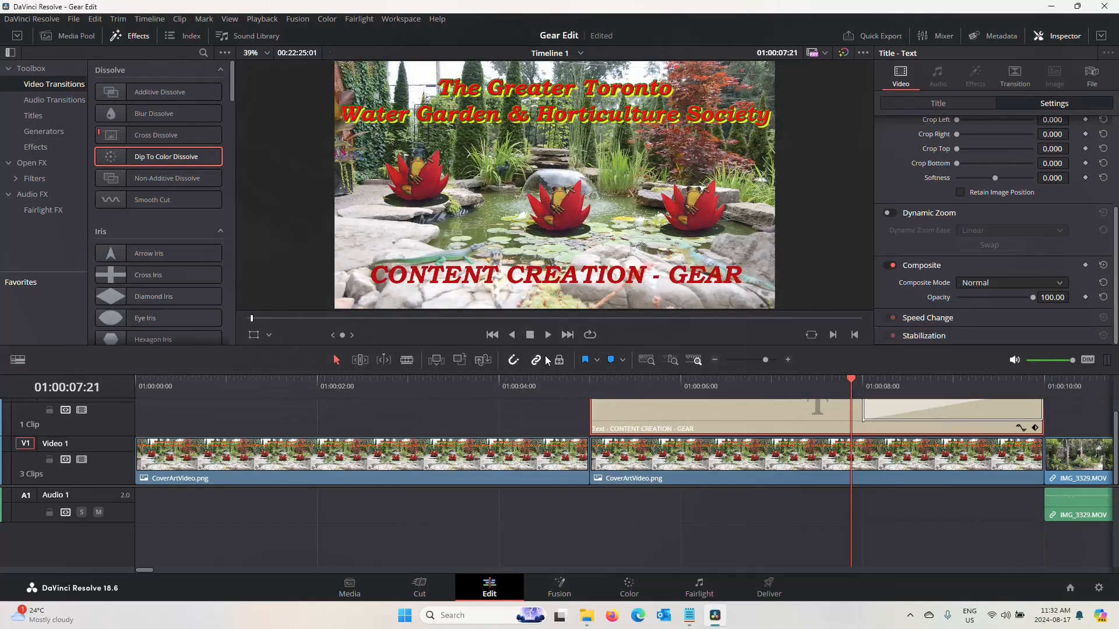
left_click(543, 336)
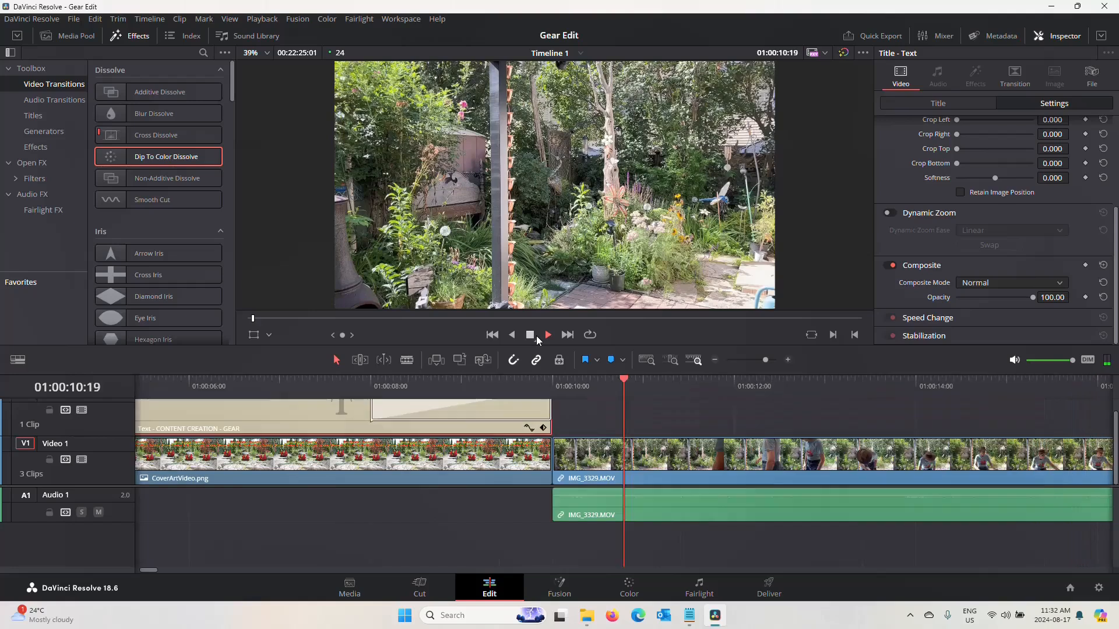
left_click(536, 336)
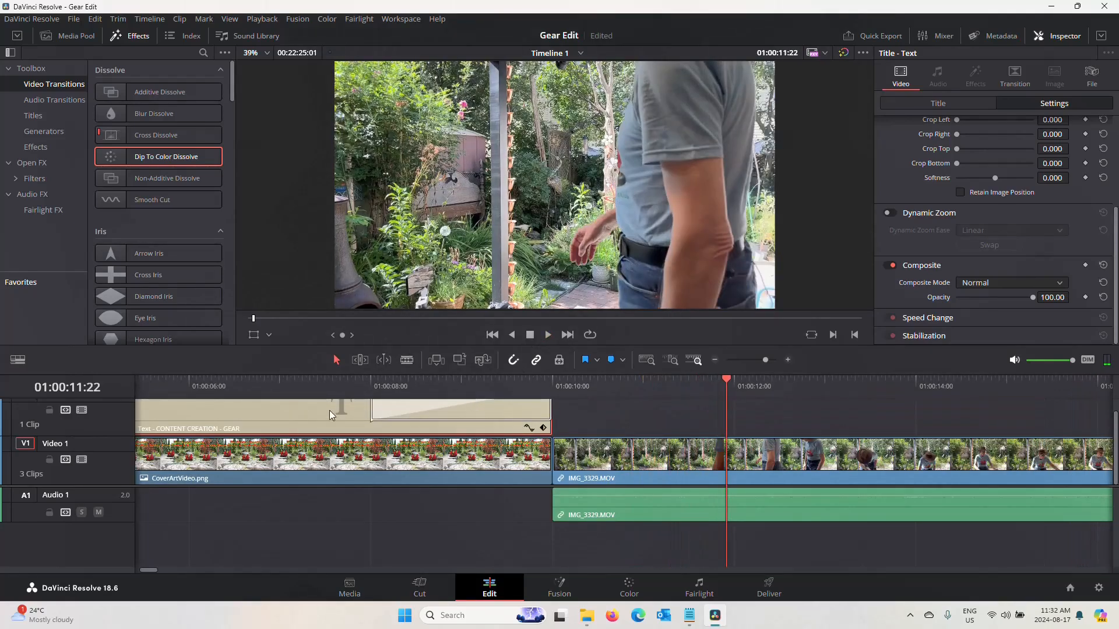
left_click(434, 416)
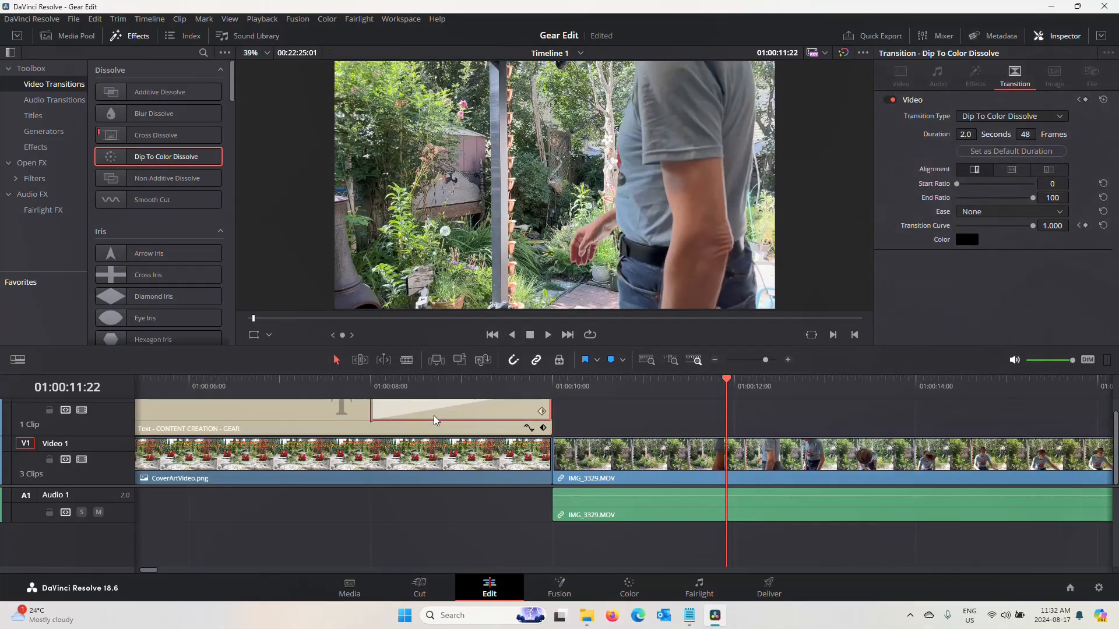
key("Delete")
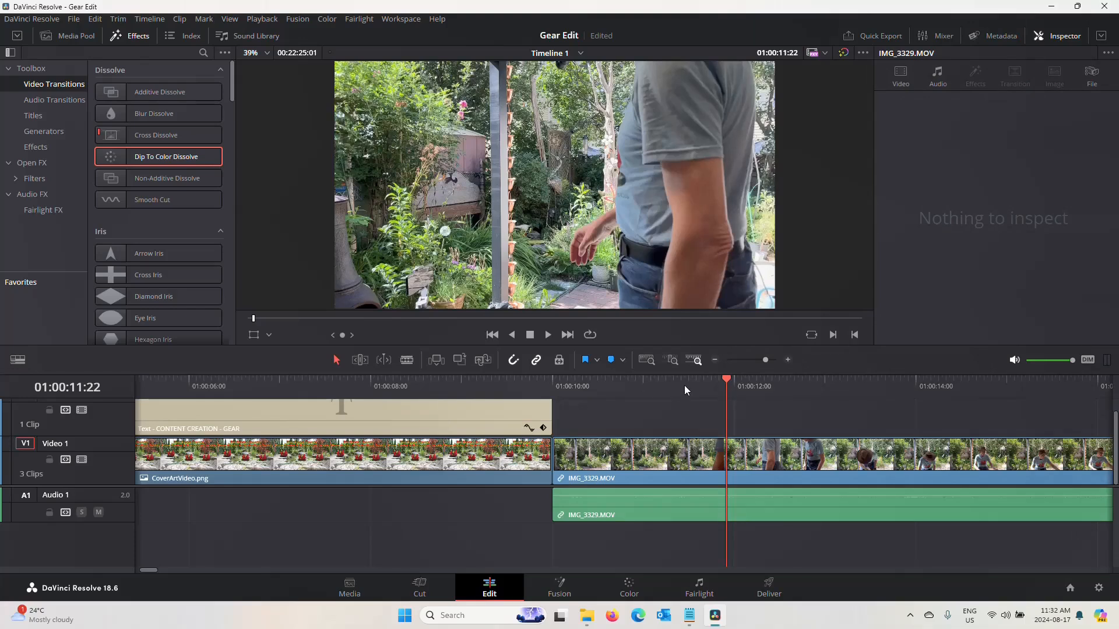
Step: Return the playhead to 01:00:10:00 and add an opacity keyframe to the title clip there
left_click(493, 335)
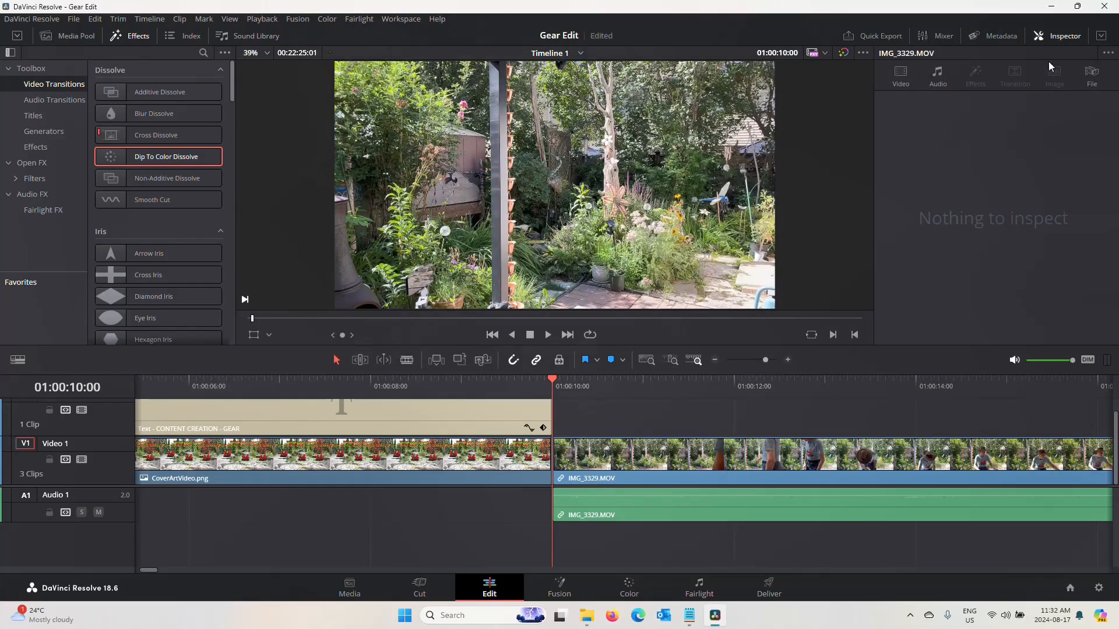
left_click(1065, 36)
left_click(1067, 37)
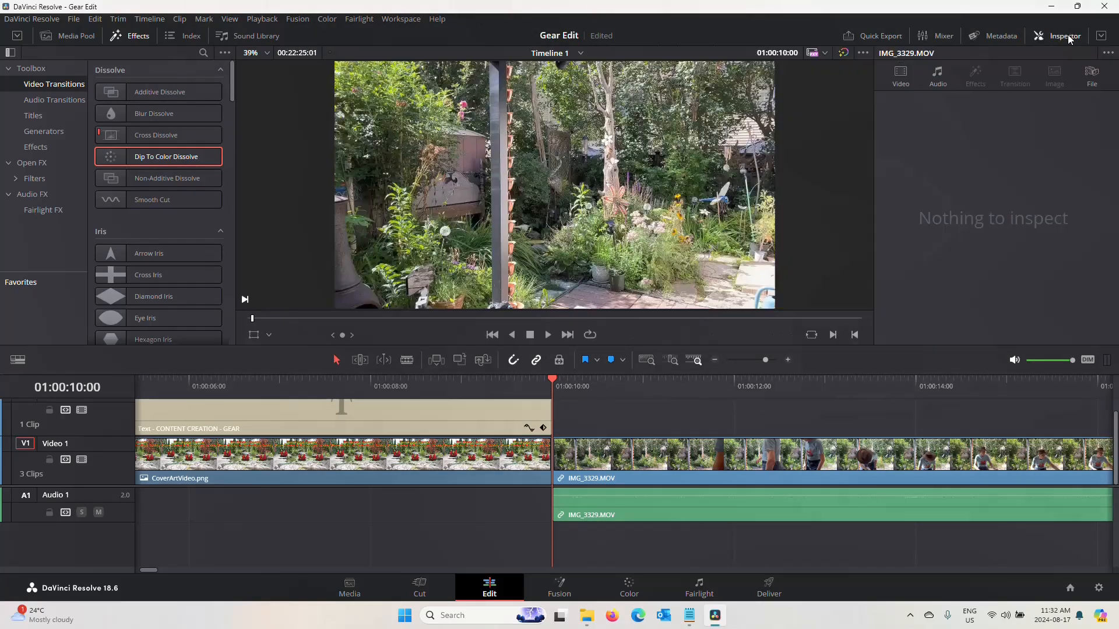
left_click(462, 419)
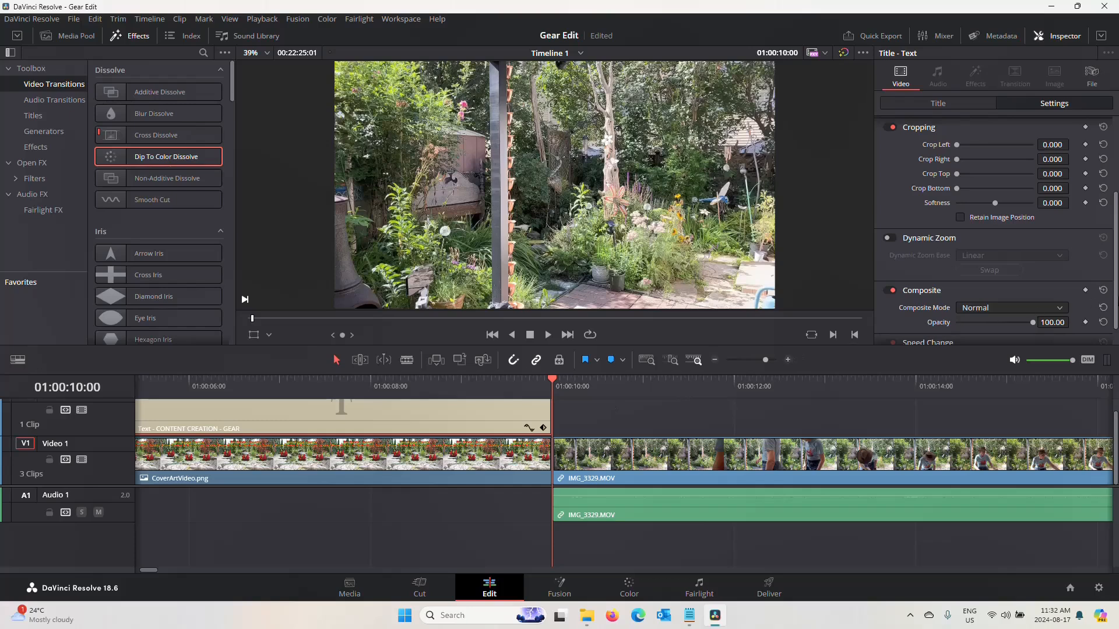
scroll(1114, 309, "down", 1)
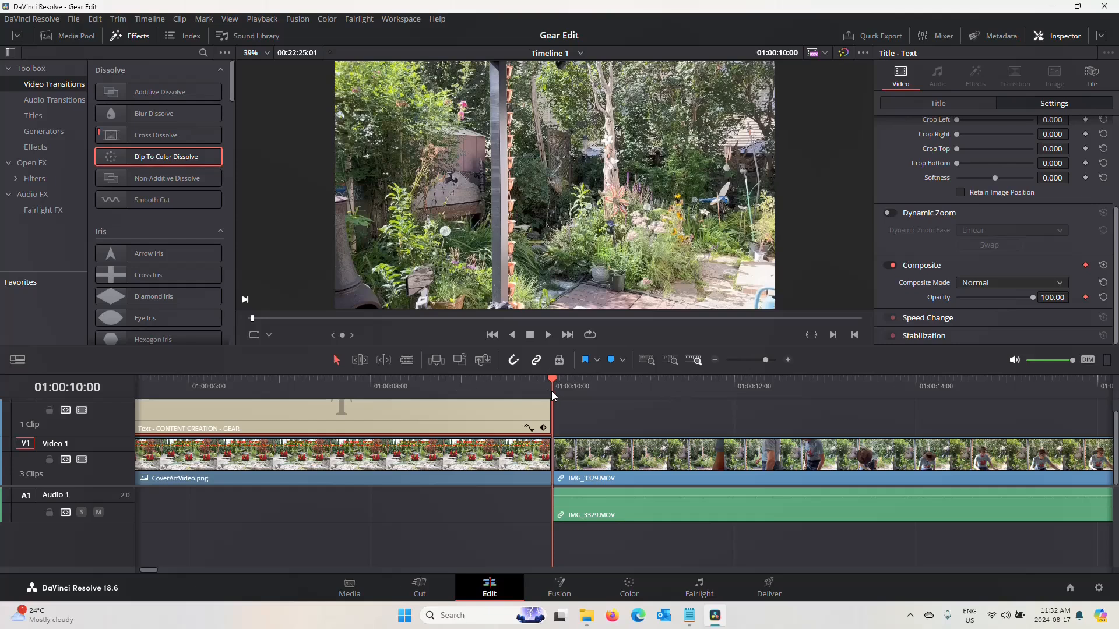
Step: Preview the composite modes on the title clip at 01:00:08:15, leave the mode at Normal, and return to the opacity keyframe at 01:00:10:00
left_click_drag(552, 396, 429, 396)
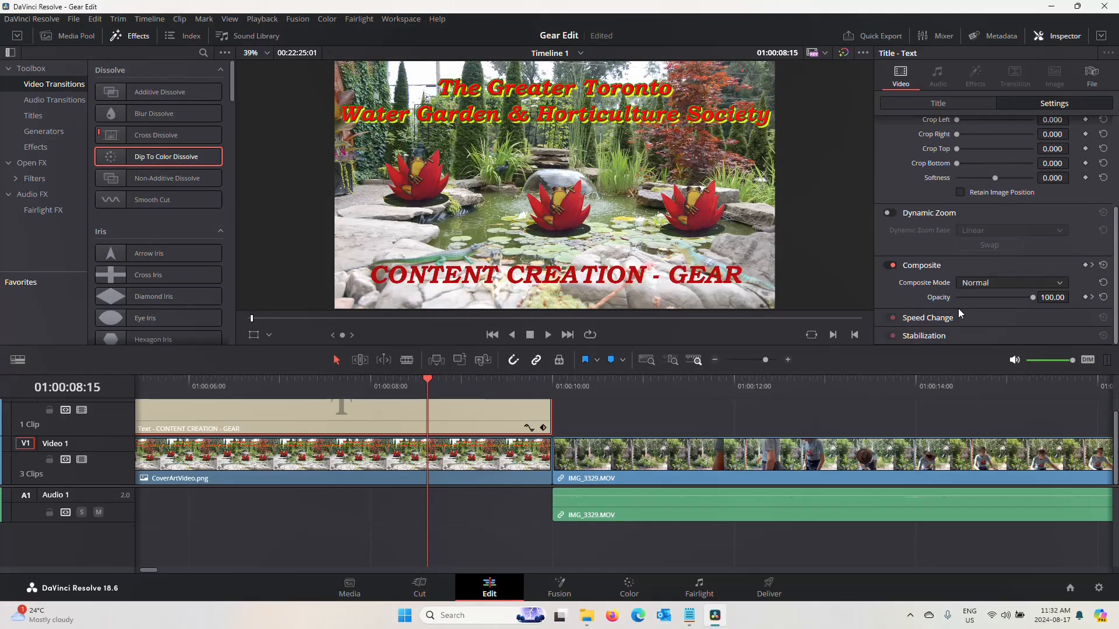
left_click(1061, 285)
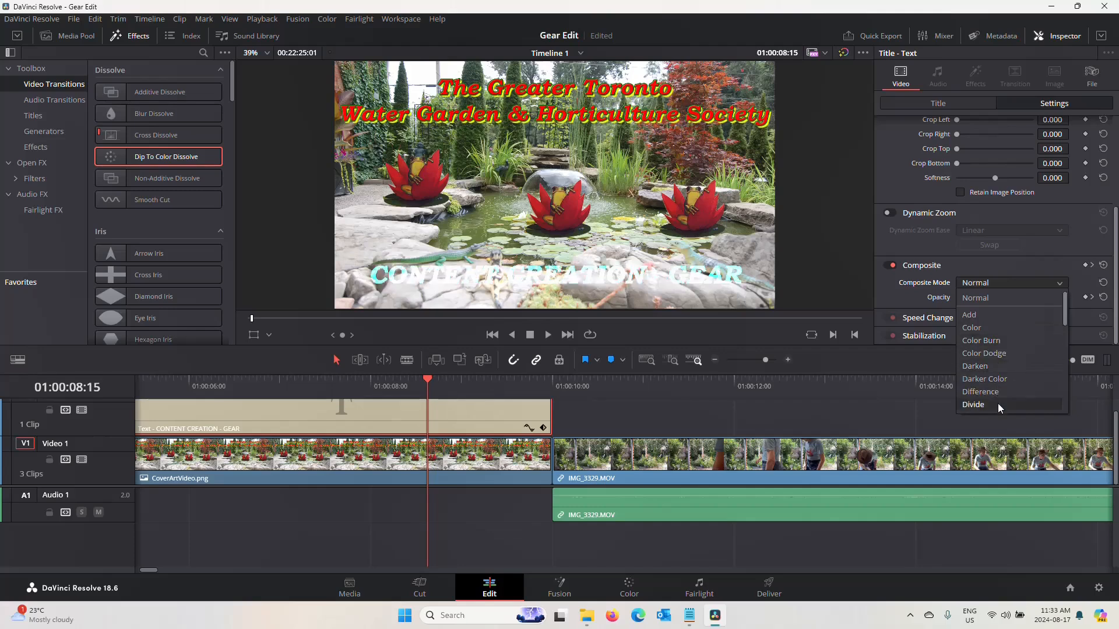
scroll(1010, 267, "up", 1)
scroll(1010, 270, "up", 1)
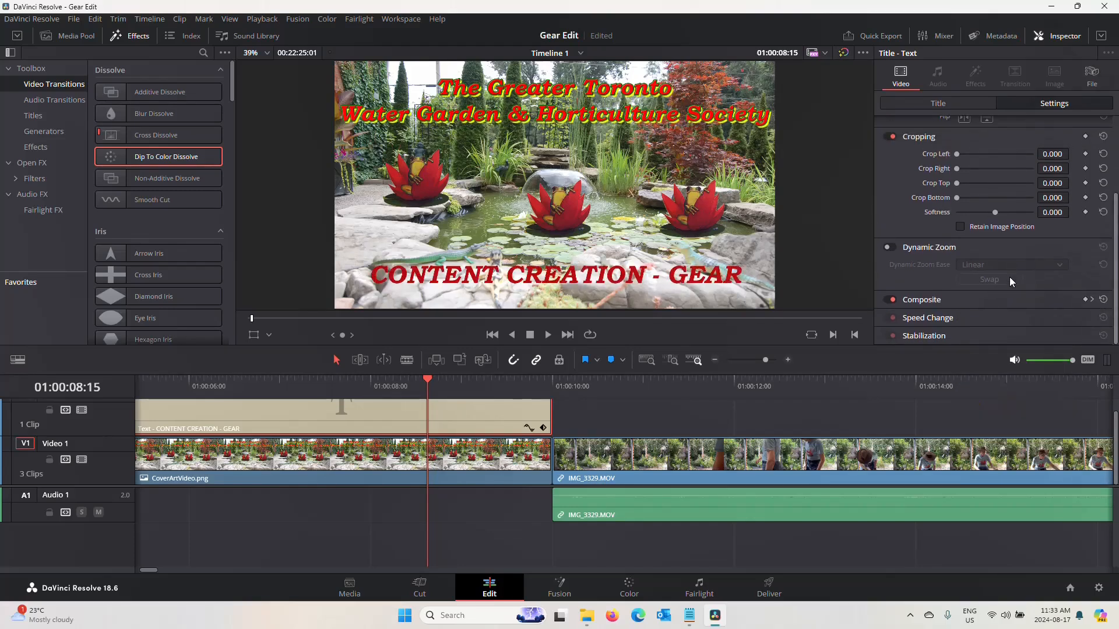
left_click(1092, 300)
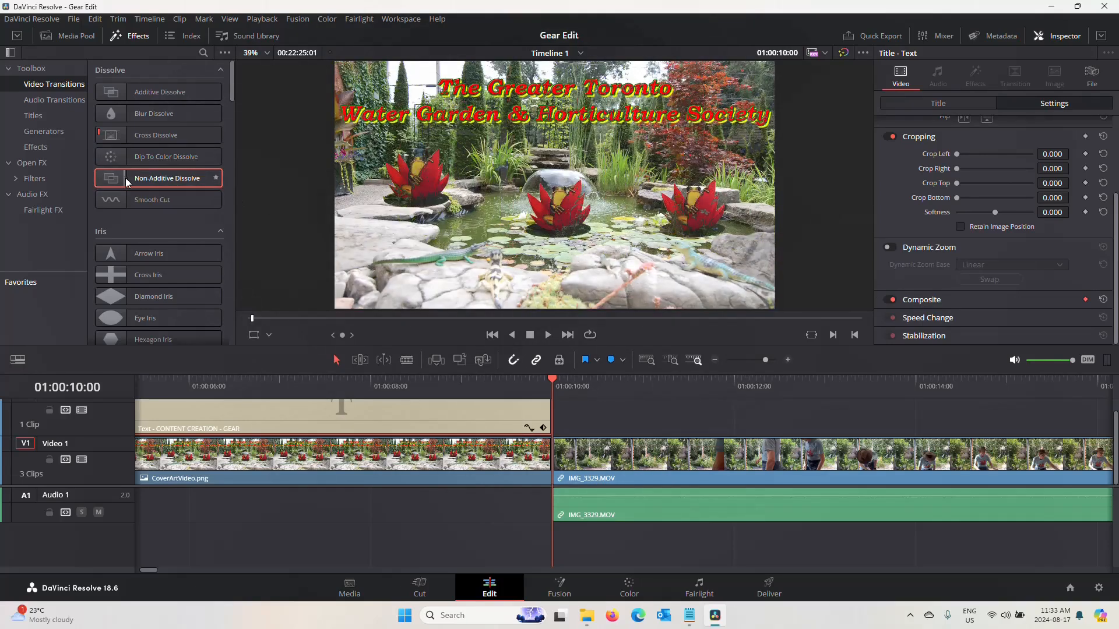
Step: Apply a Non-Additive Dissolve to the end of the title clip and play the timeline across it to preview the fade
left_click_drag(127, 182, 534, 418)
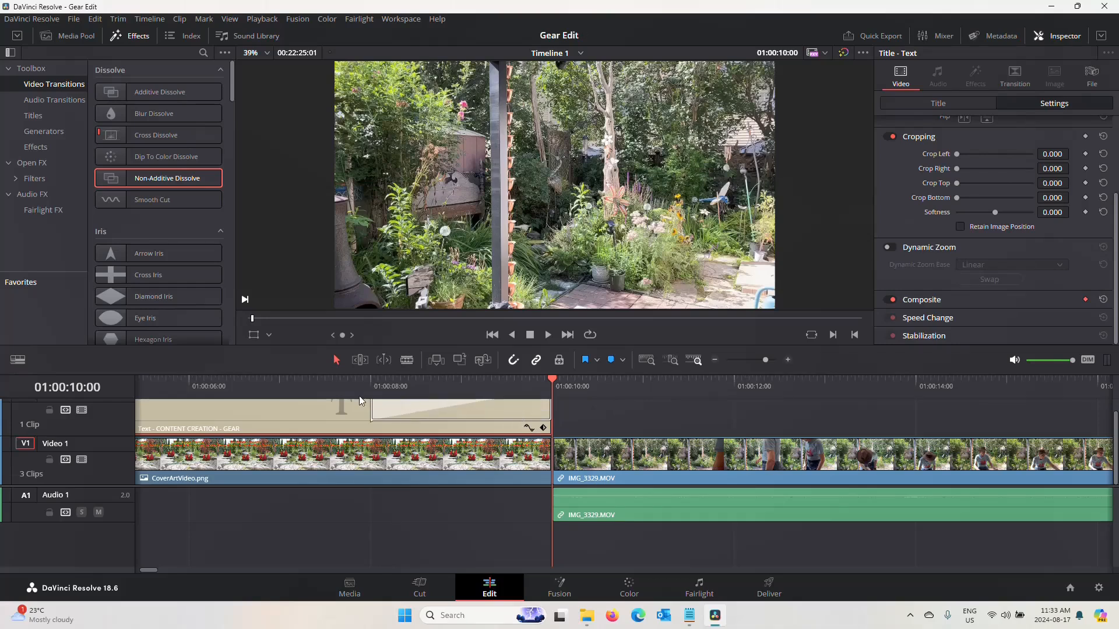
left_click(322, 387)
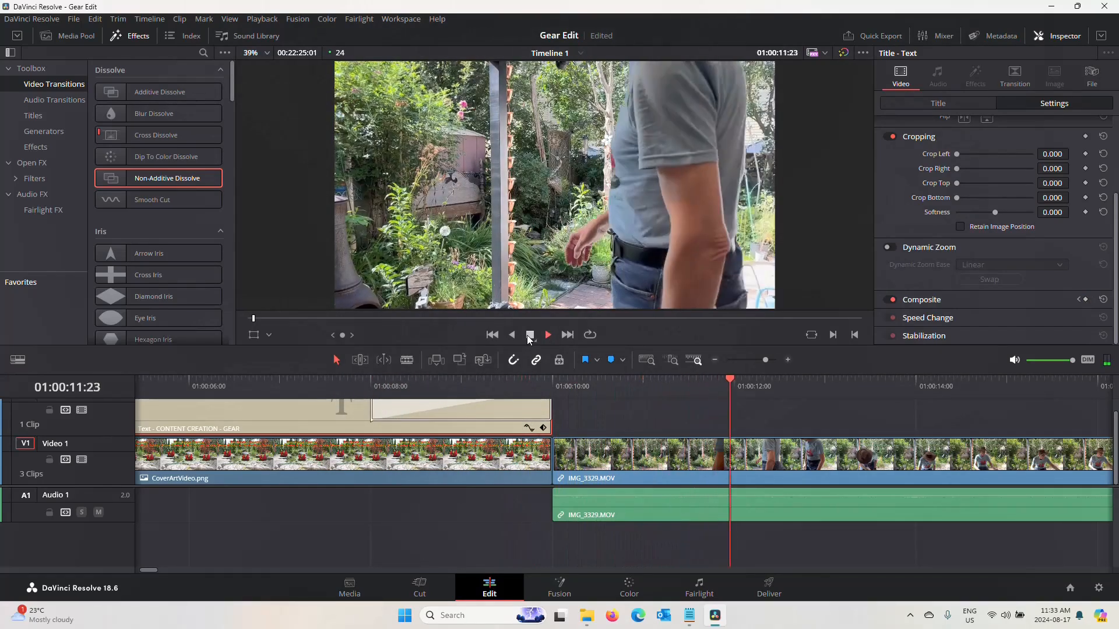
left_click(529, 335)
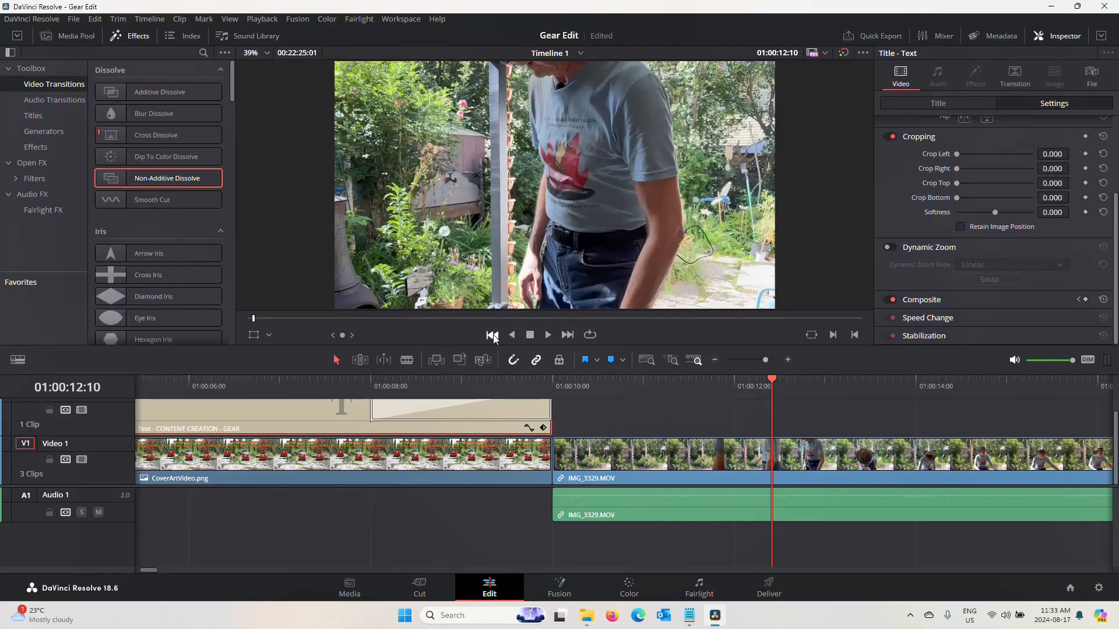
Step: Apply a Non-Additive Dissolve to the start of the title clip at 01:00:05:00 and preview it from 01:00:03:19
key("Up")
key("Up")
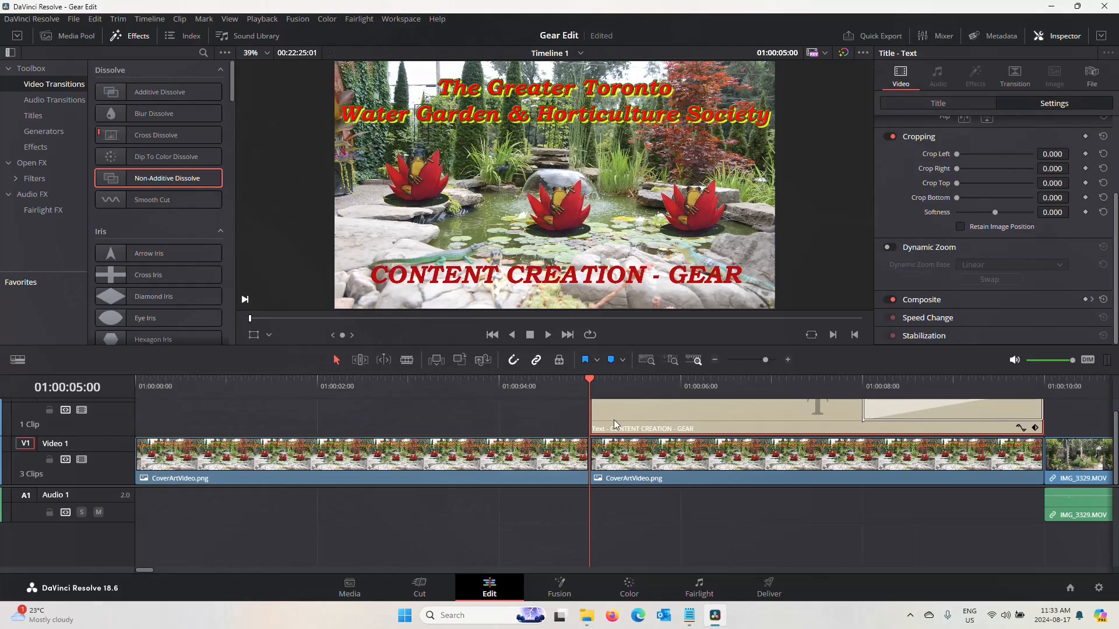
left_click_drag(169, 178, 600, 414)
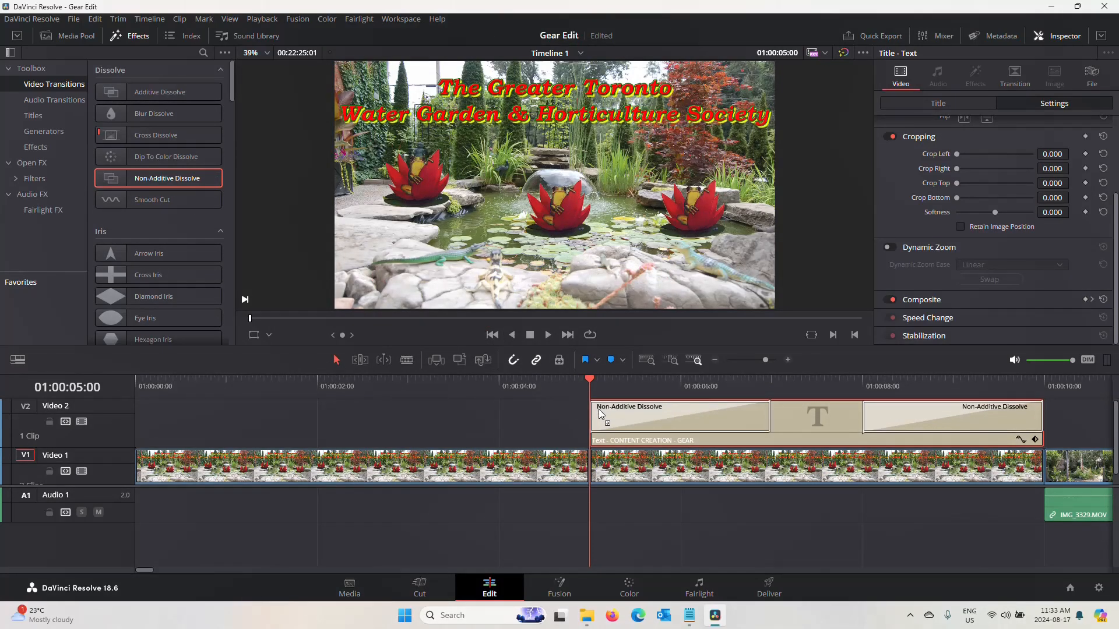
left_click(481, 384)
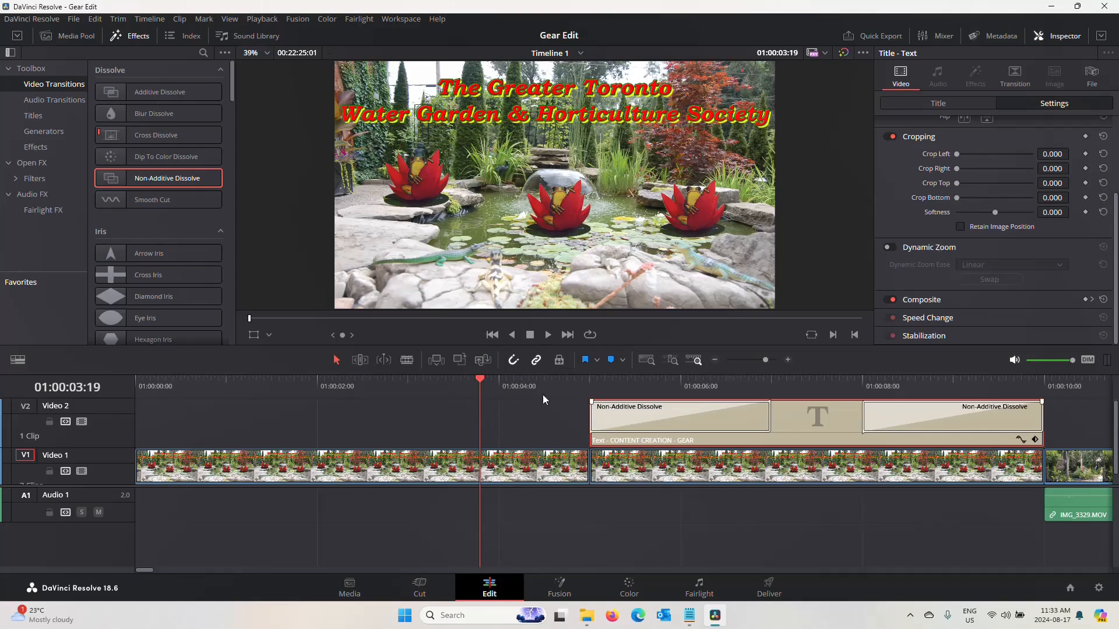
left_click(530, 335)
Step: Shorten the title's opening Non-Additive Dissolve to 1.4 seconds and its closing one to 1.2 seconds
left_click(653, 380)
left_click(764, 425)
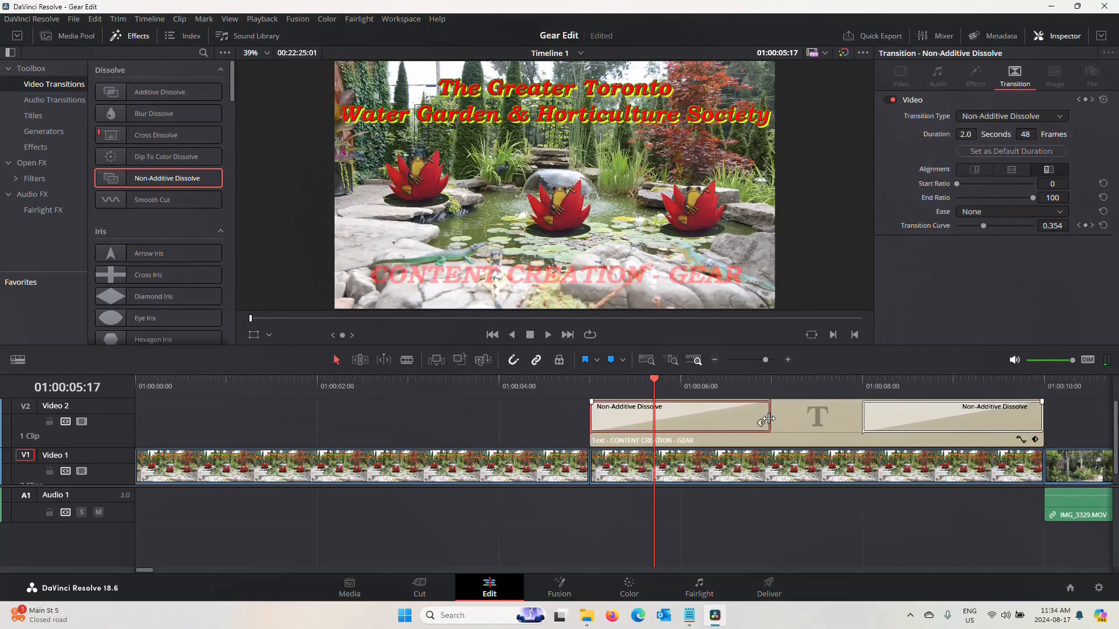
left_click_drag(769, 419, 716, 421)
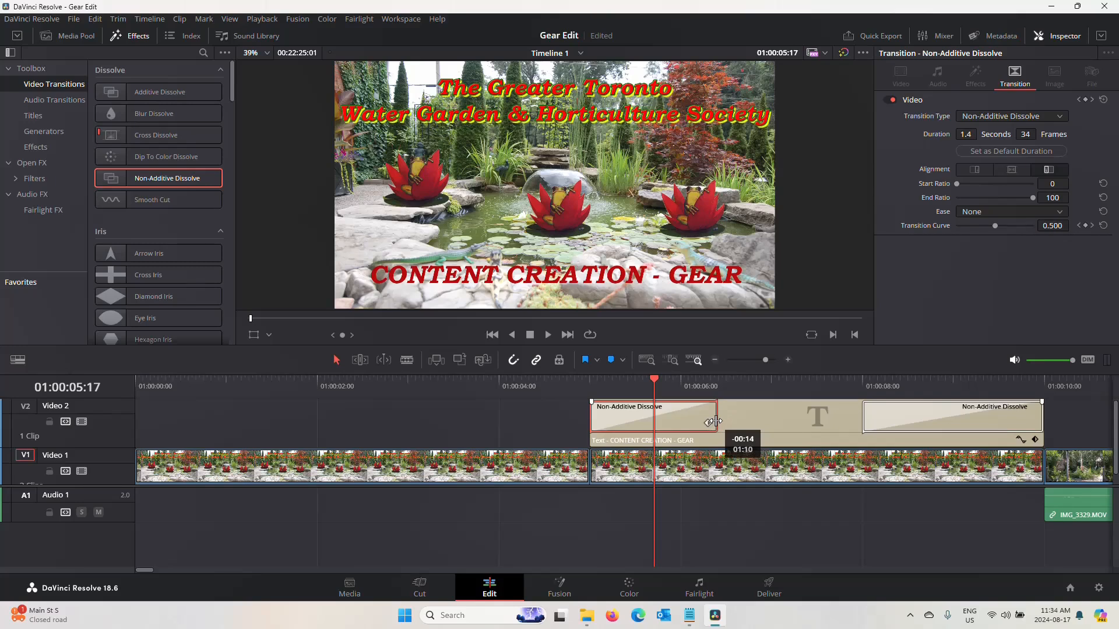
left_click_drag(716, 421, 716, 421)
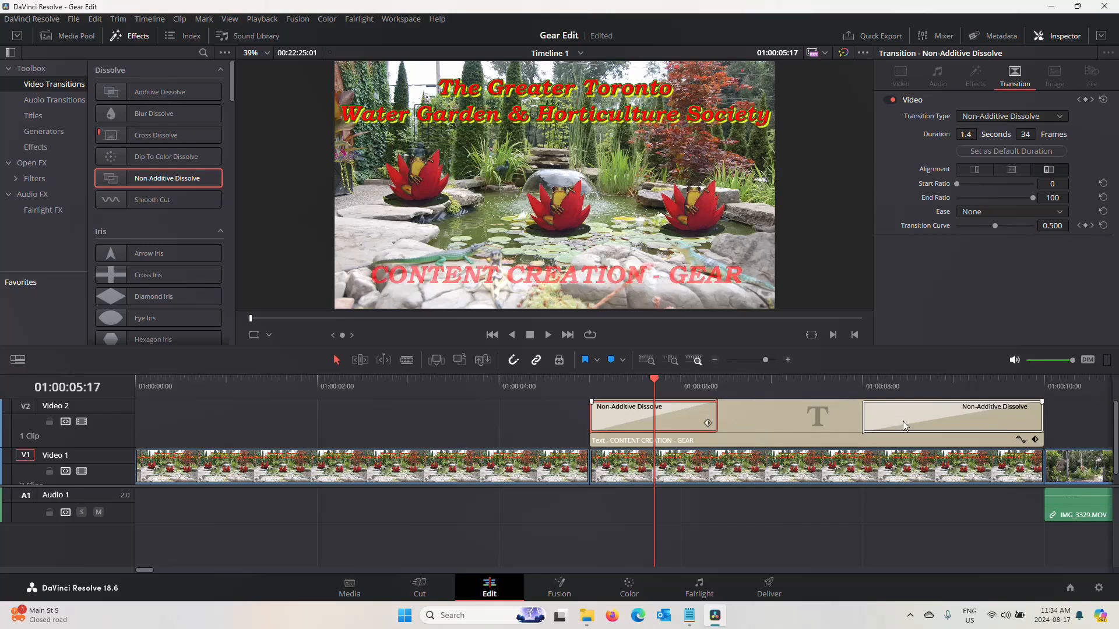
left_click(902, 420)
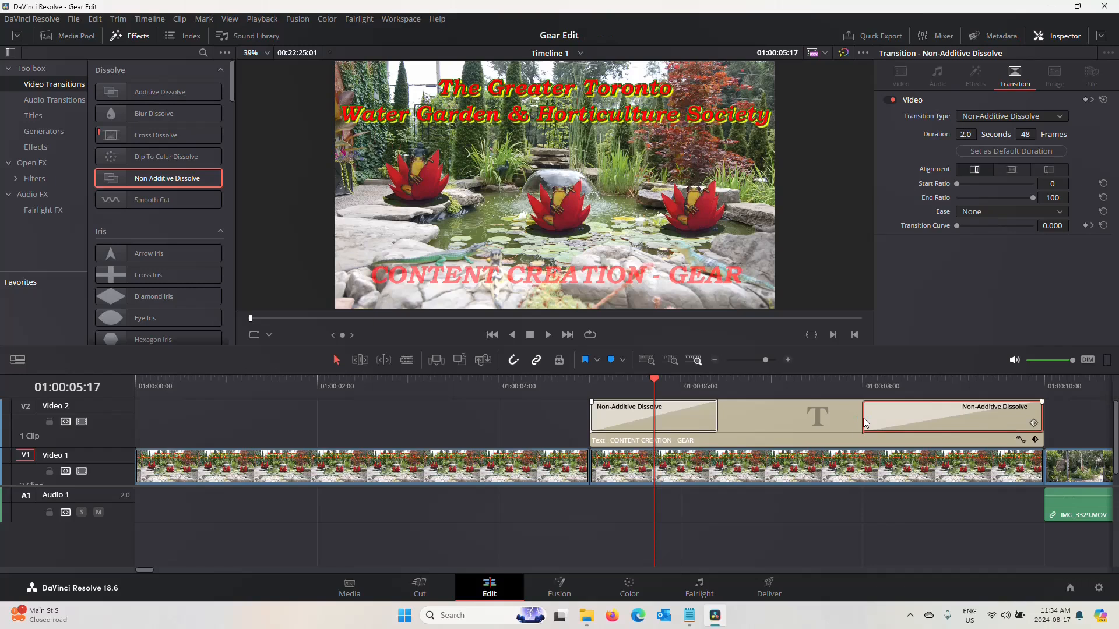
left_click_drag(865, 423, 937, 414)
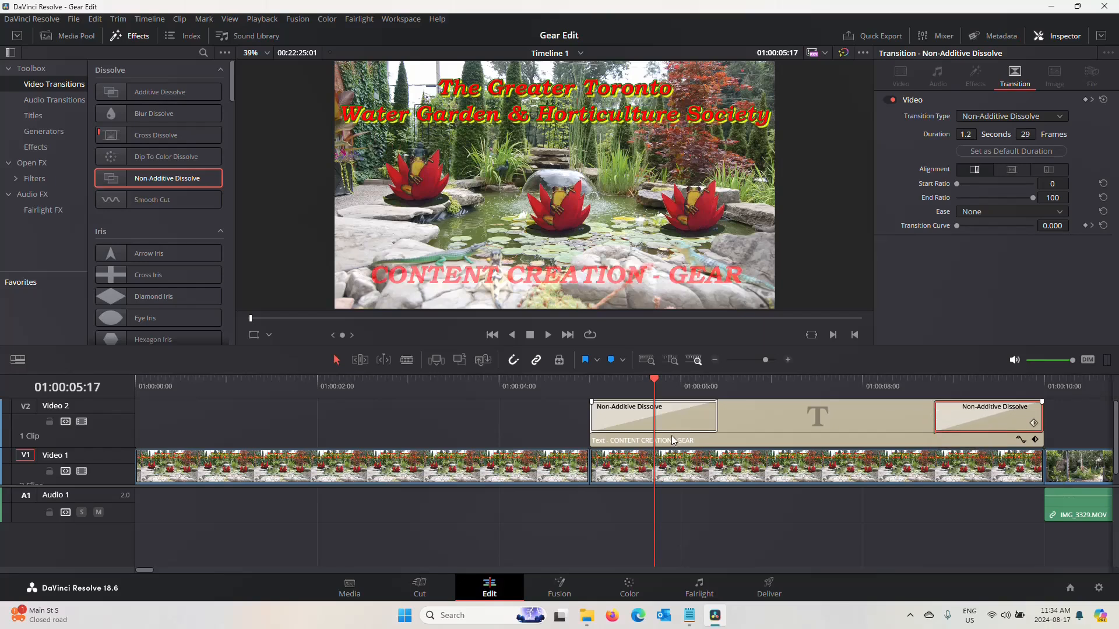
Step: Play the timeline from just before the title clip on through the opening of IMG_3329.MOV, stopping at 01:00:29:02
left_click(559, 384)
left_click(548, 336)
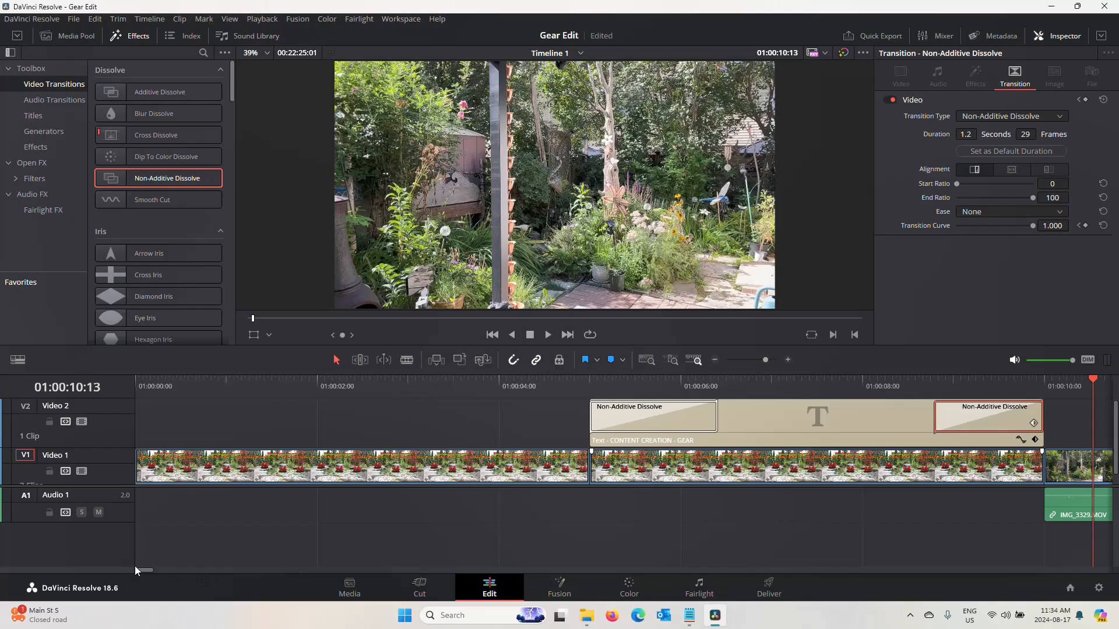
left_click_drag(142, 570, 146, 570)
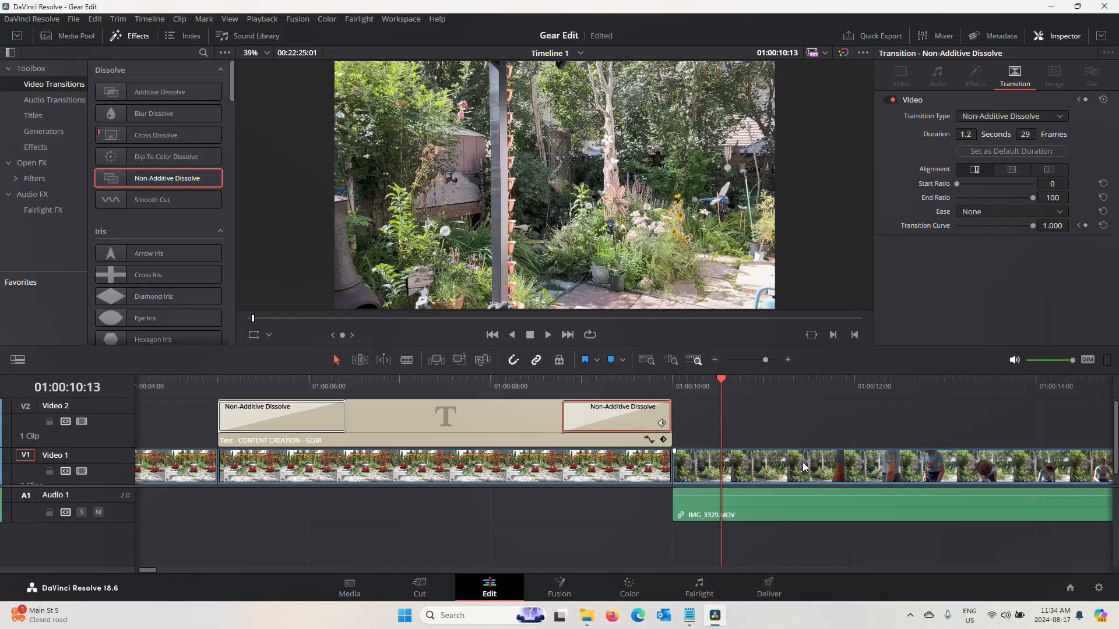
left_click(546, 335)
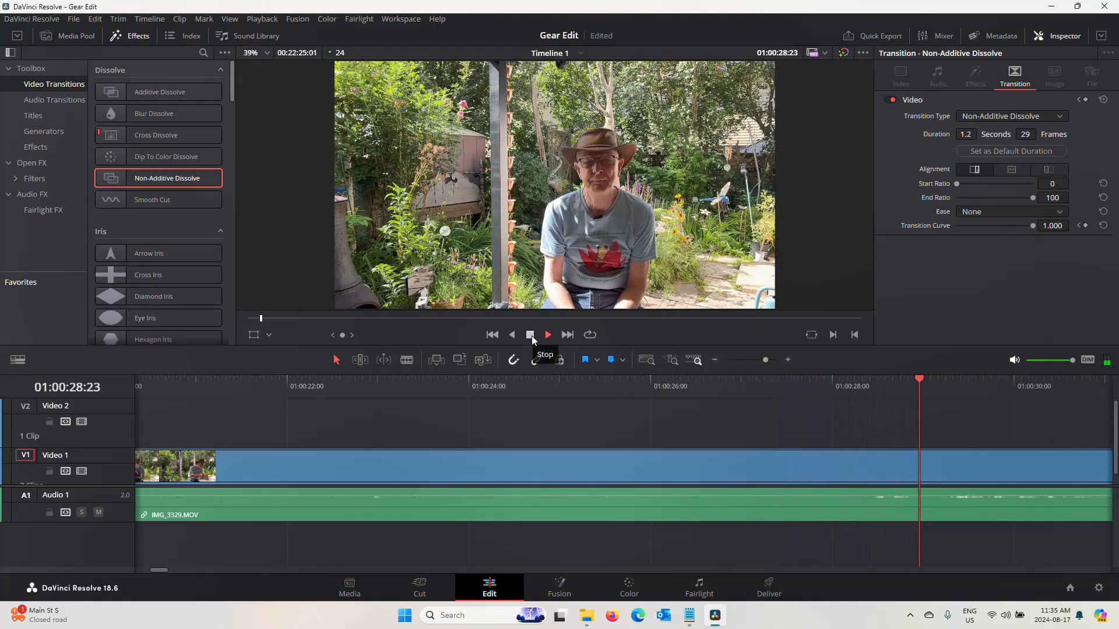
left_click(531, 335)
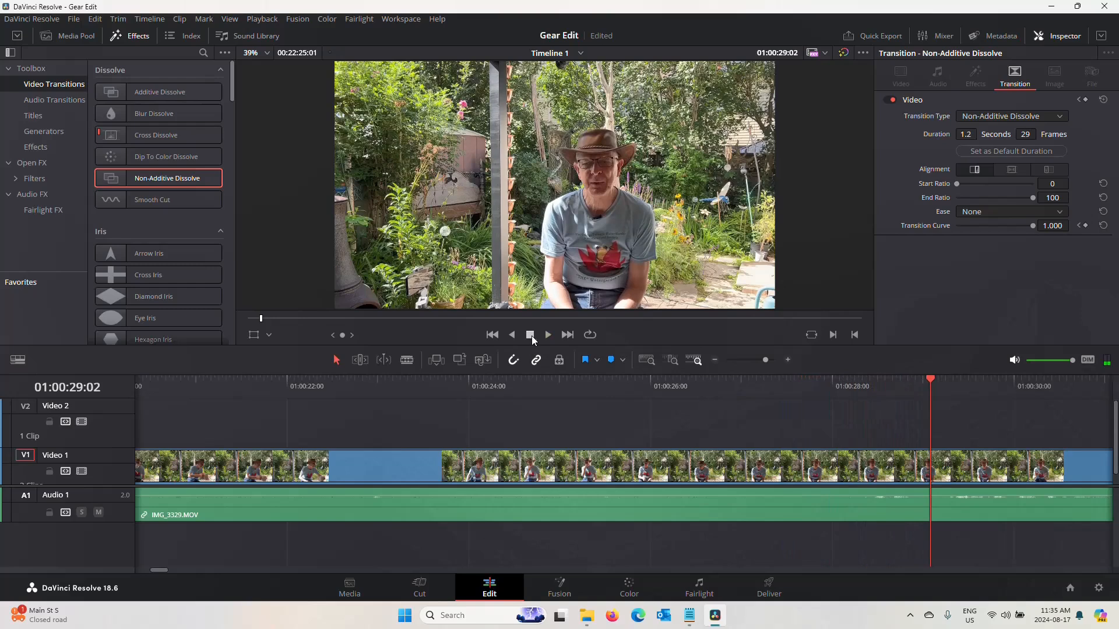
Step: Replay IMG_3329.MOV around 01:00:28:12 and earlier to find where the talk starts, stopping the playhead at 01:00:27:09
left_click(713, 364)
left_click(716, 364)
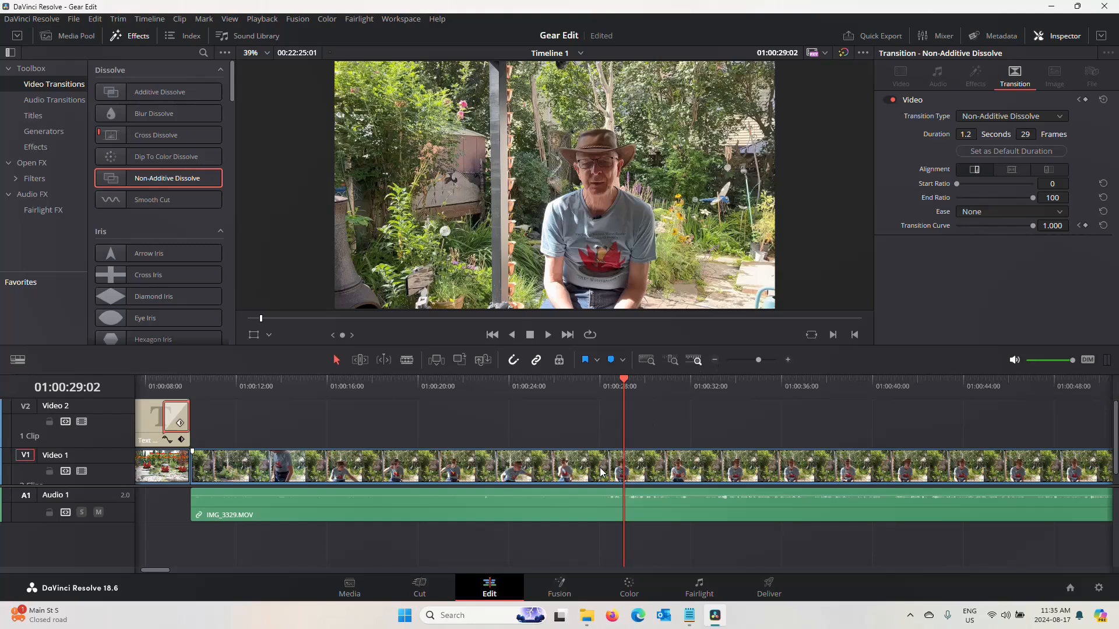
left_click(610, 392)
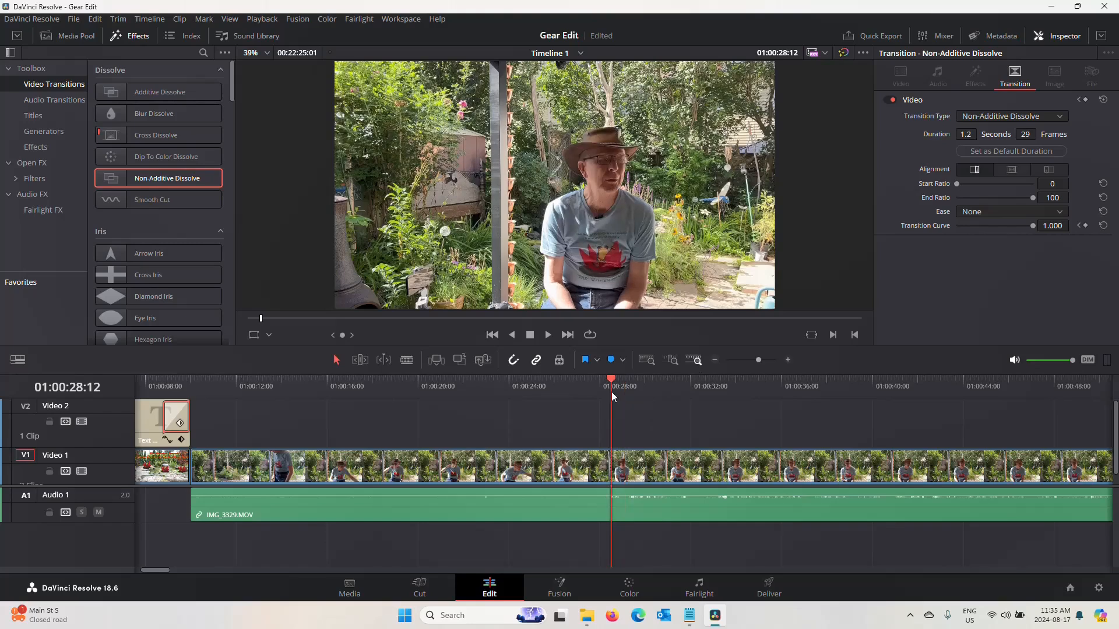
left_click(546, 335)
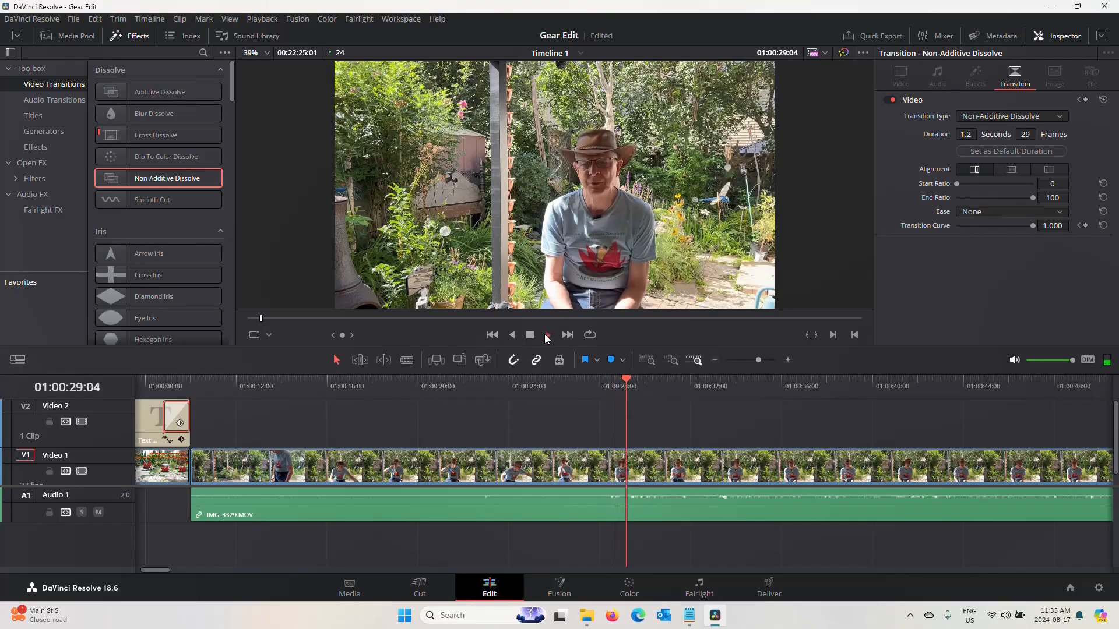
left_click(564, 380)
left_click(547, 338)
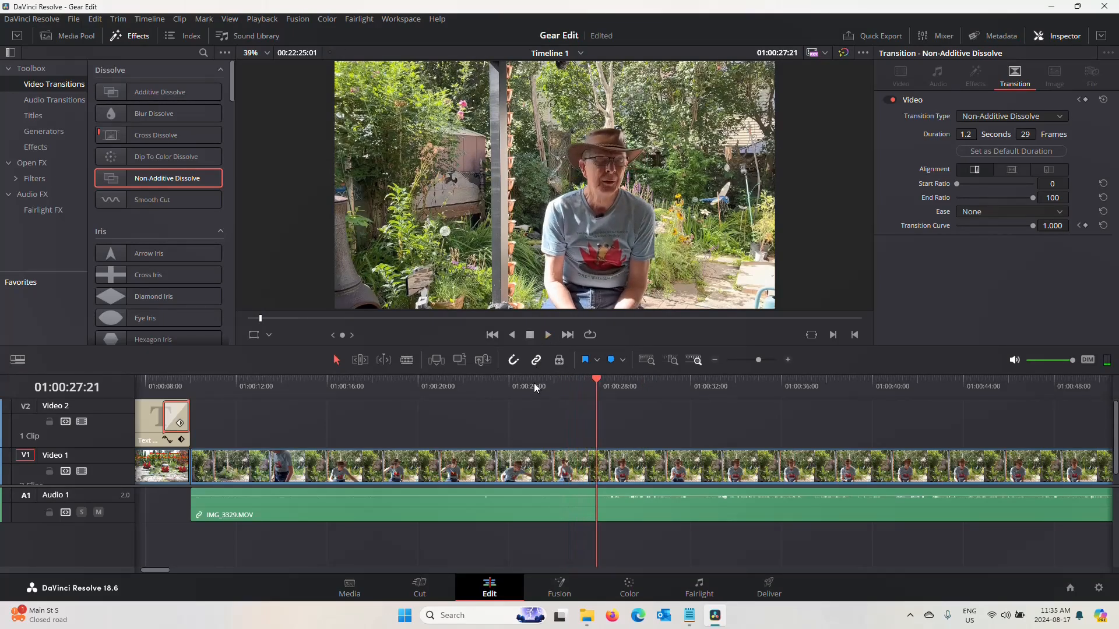
left_click(534, 383)
left_click(547, 337)
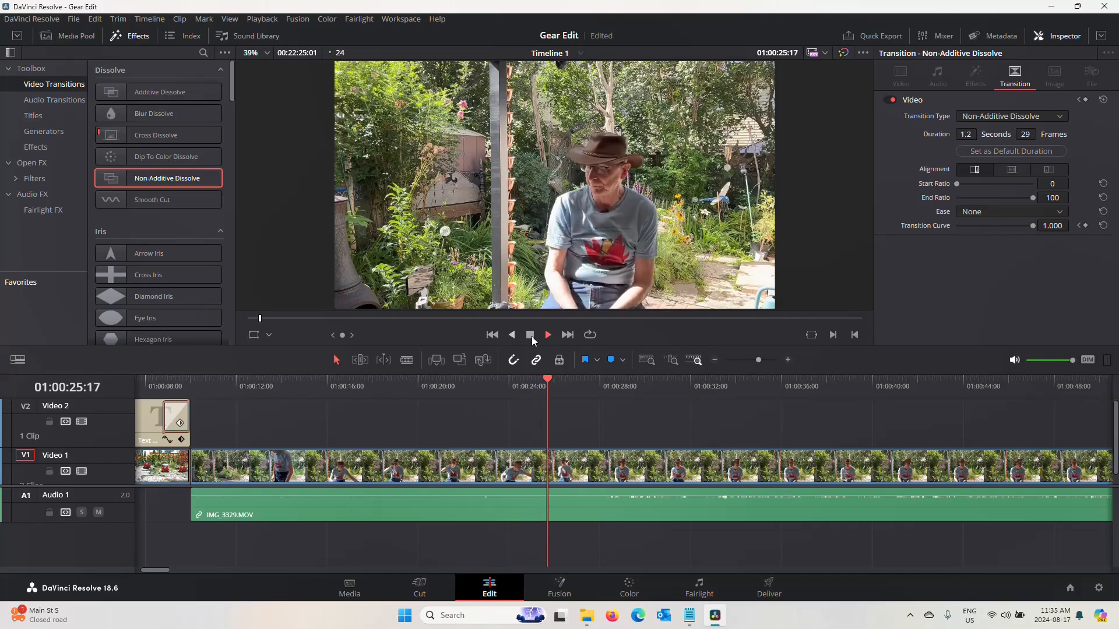
left_click(533, 337)
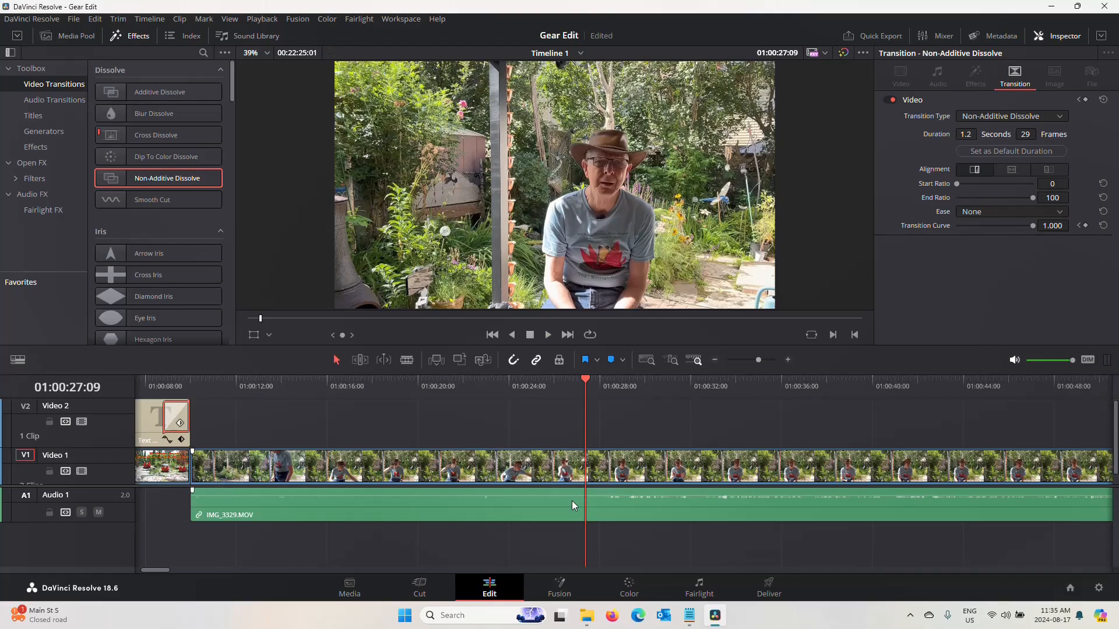
Step: Split IMG_3329.MOV and its linked audio at 01:00:27:09 on the Edit page timeline
left_click(422, 587)
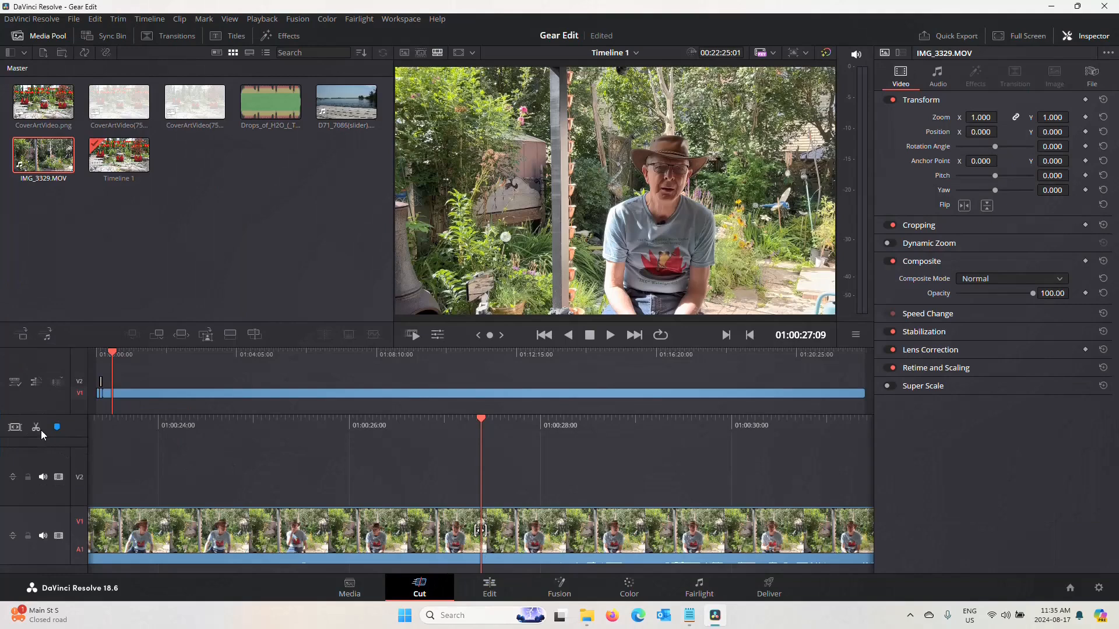
left_click(489, 589)
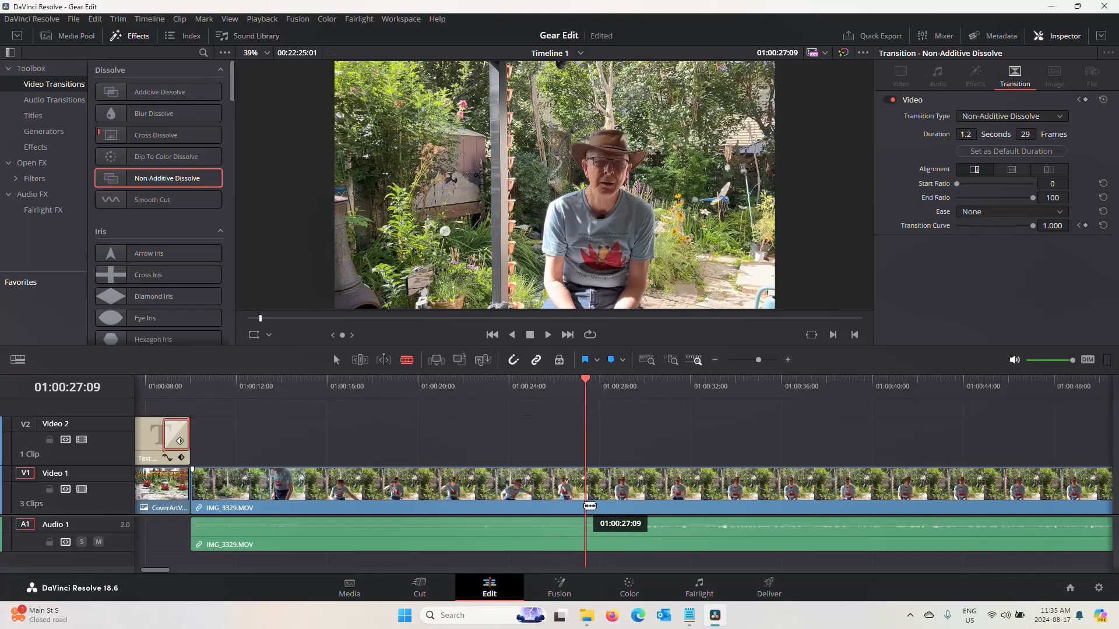
left_click(585, 506)
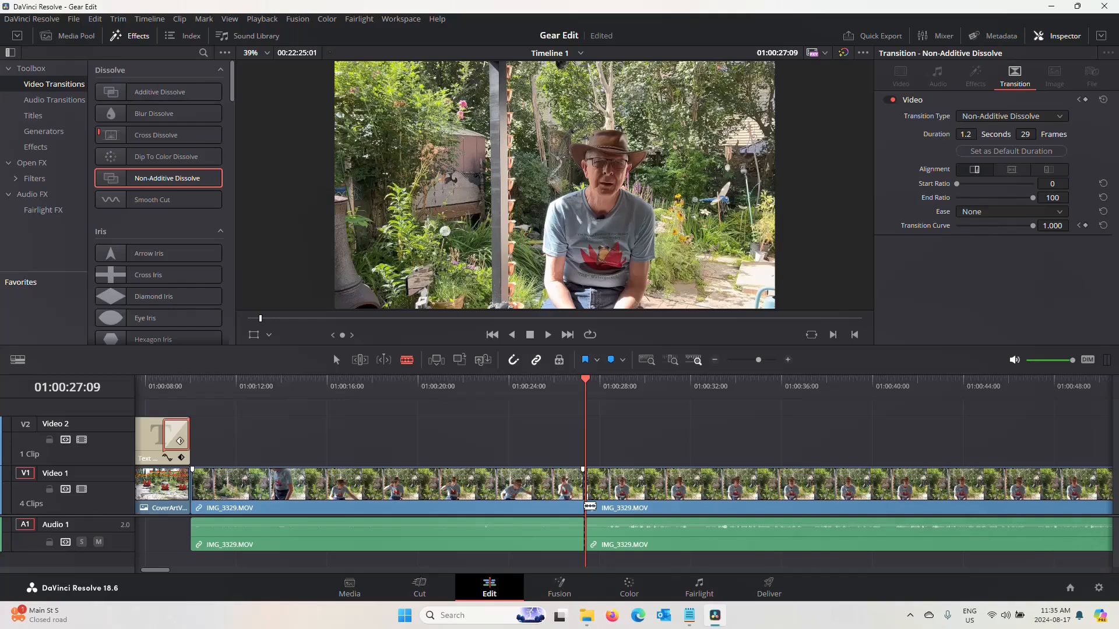
Step: Ripple-delete the part of IMG_3329.MOV before the split so the remaining footage follows directly after the title
left_click(338, 361)
left_click(640, 500)
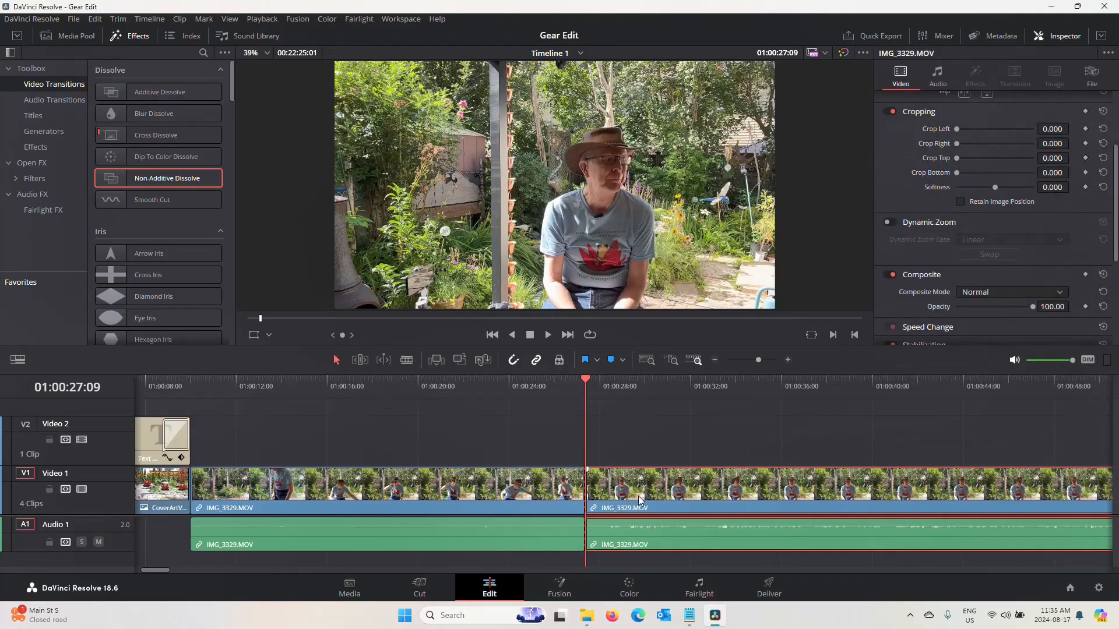
left_click(536, 495)
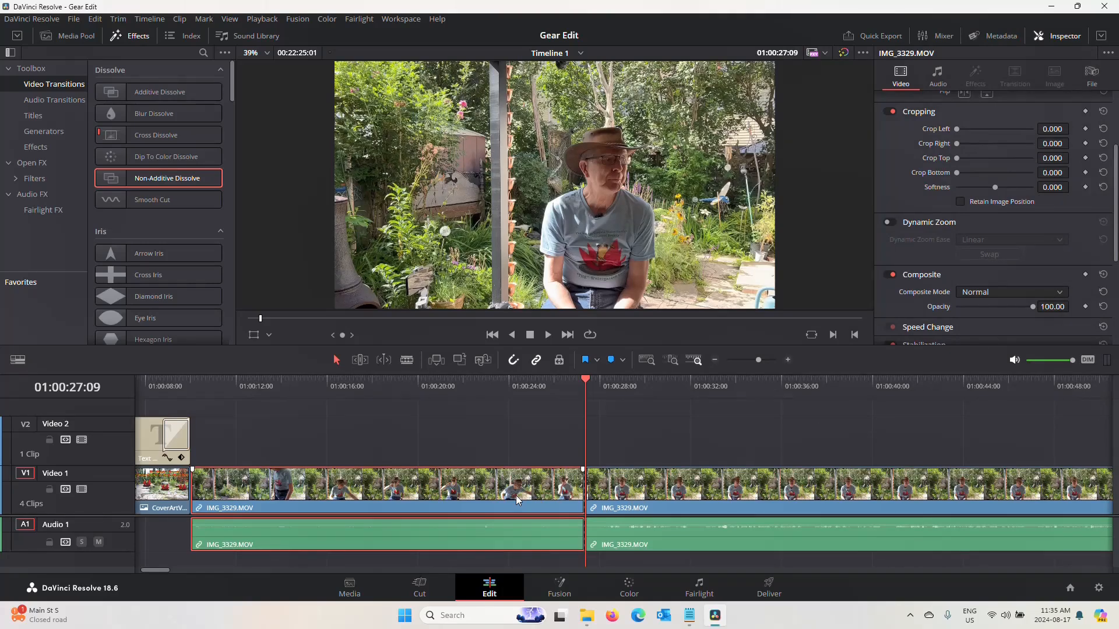
key("Delete")
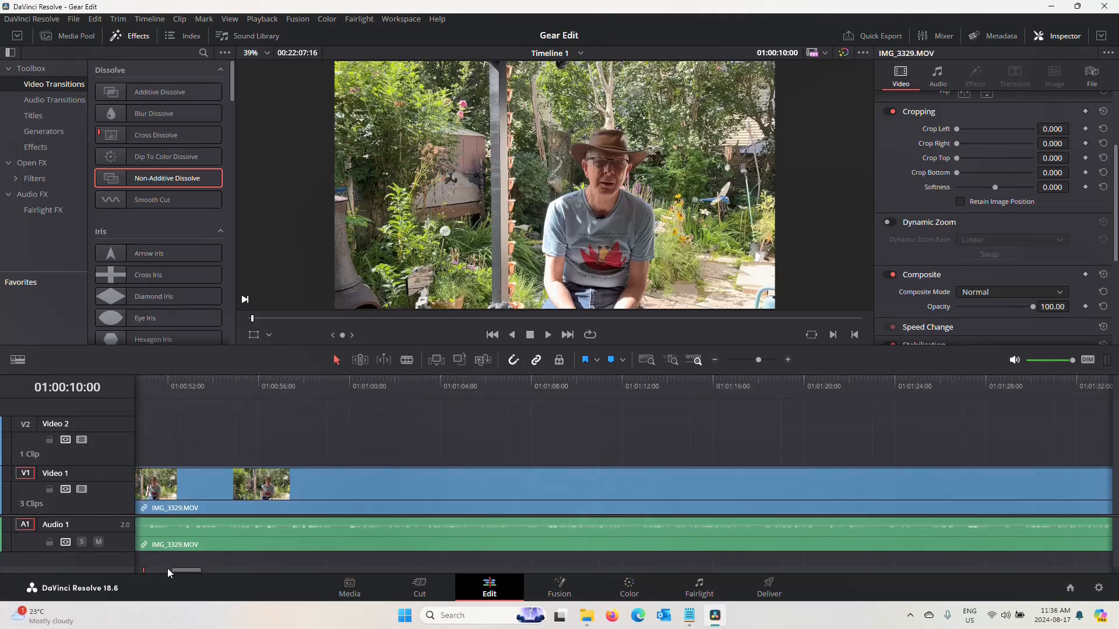
Step: Play the timeline from 01:00:02:22 to 01:00:13:07 to check the title fades and the trimmed start of IMG_3329.MOV
left_click_drag(166, 569, 146, 572)
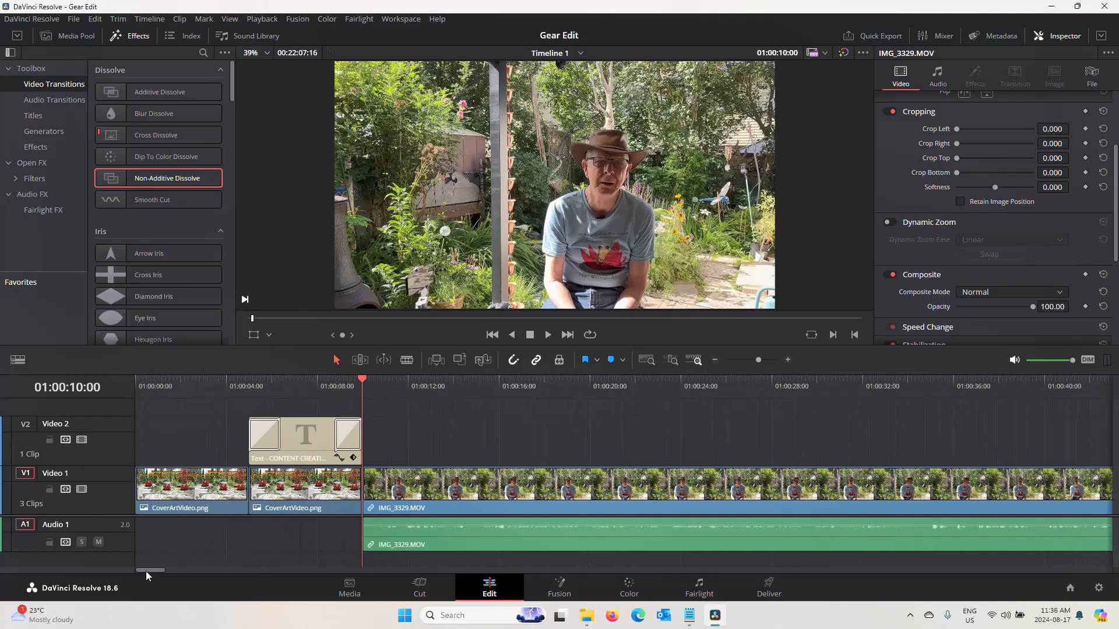
left_click(202, 388)
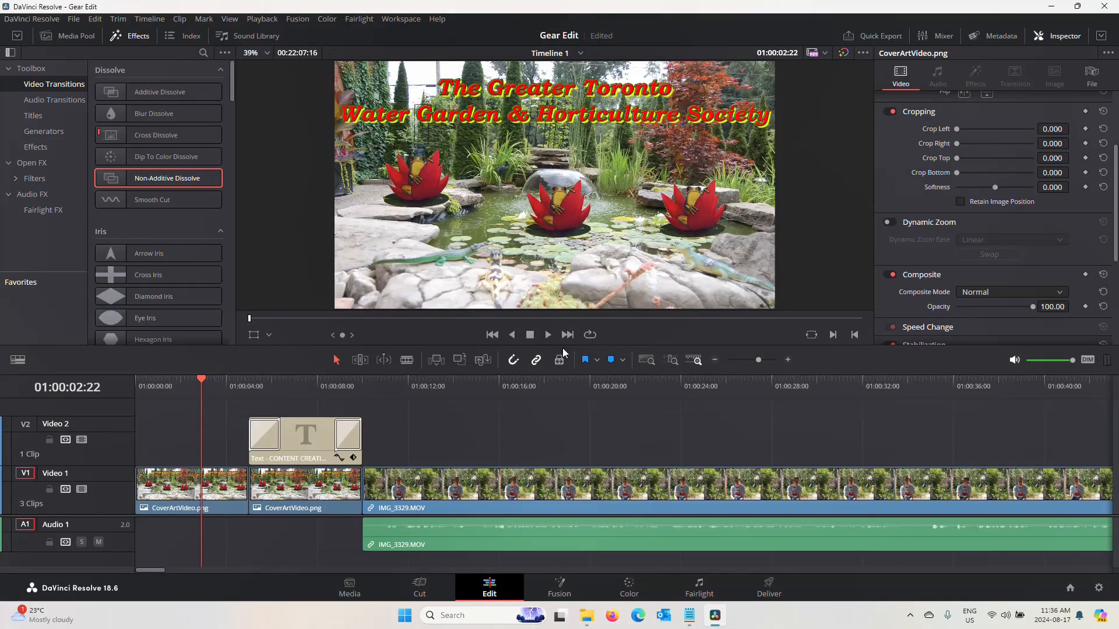
left_click(548, 335)
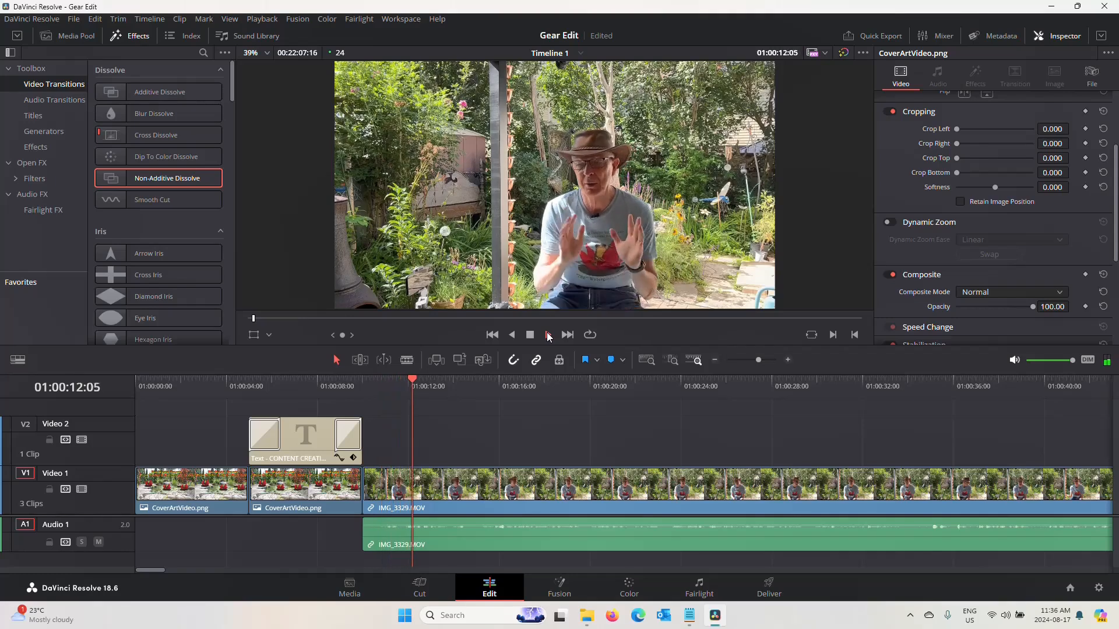
left_click(530, 335)
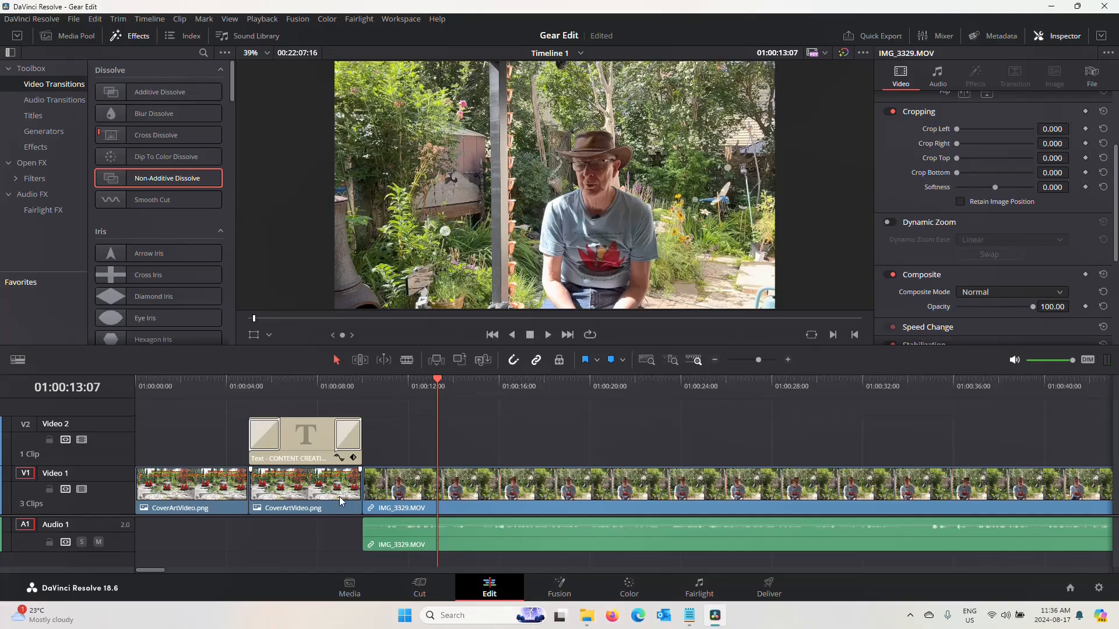
Step: Add a Cross Dissolve between the second CoverArtVideo.png and IMG_3329.MOV on Video 1, and play the timeline through it
left_click(137, 135)
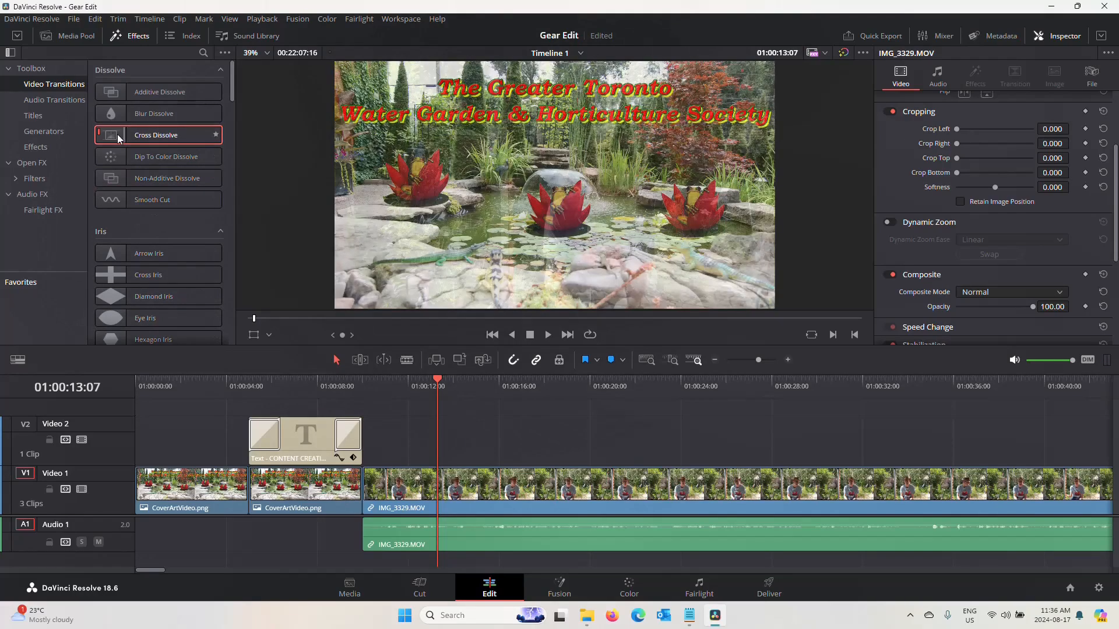
left_click_drag(118, 138, 352, 504)
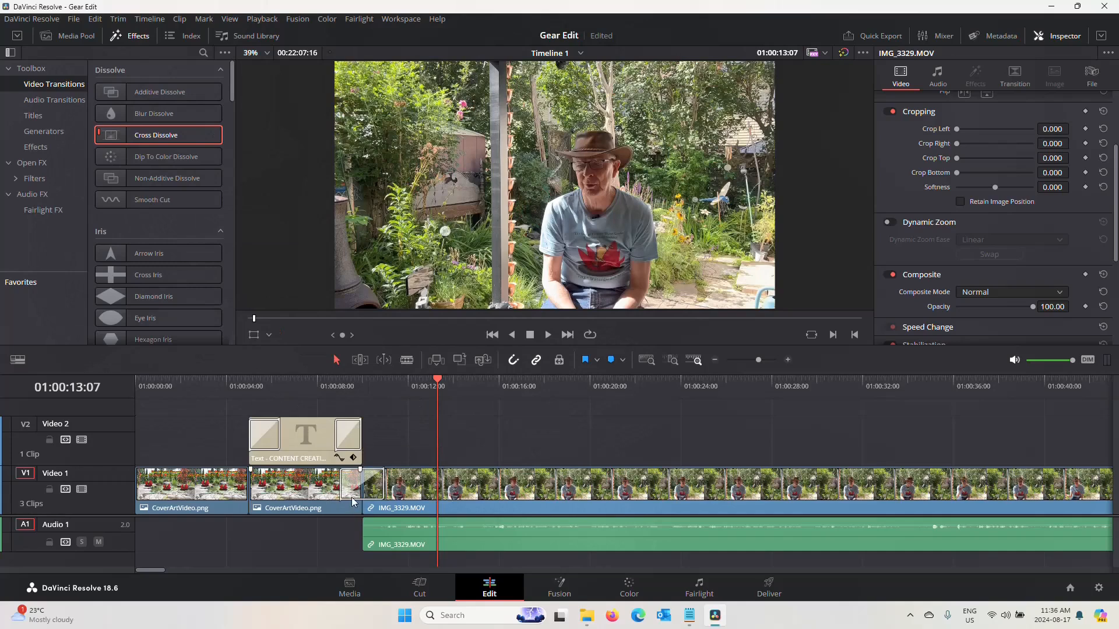
left_click(207, 392)
left_click(549, 336)
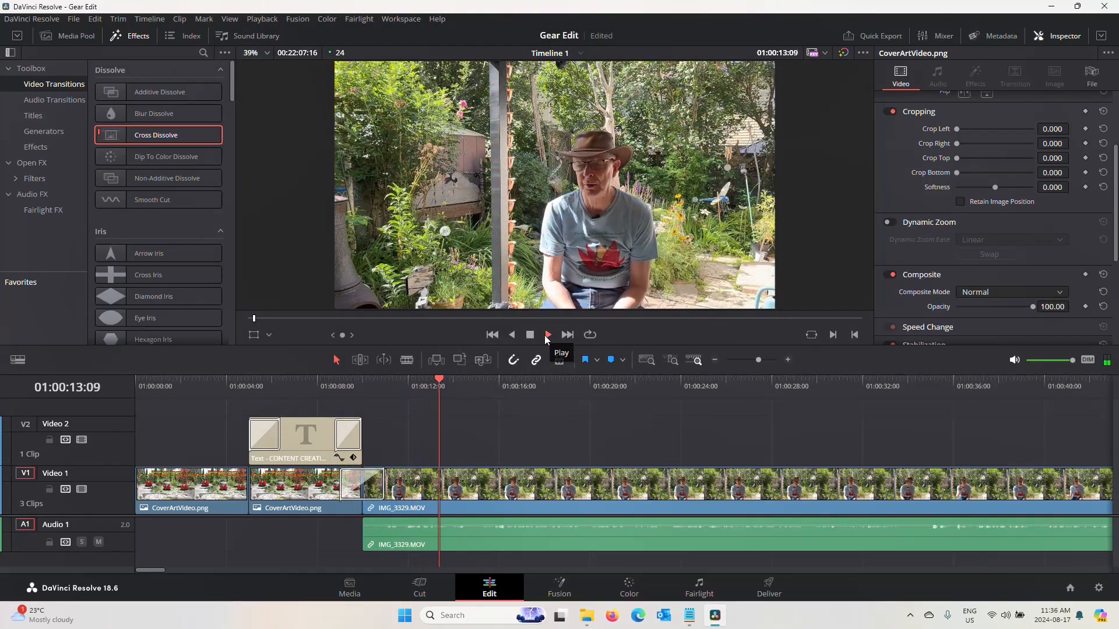
left_click(532, 334)
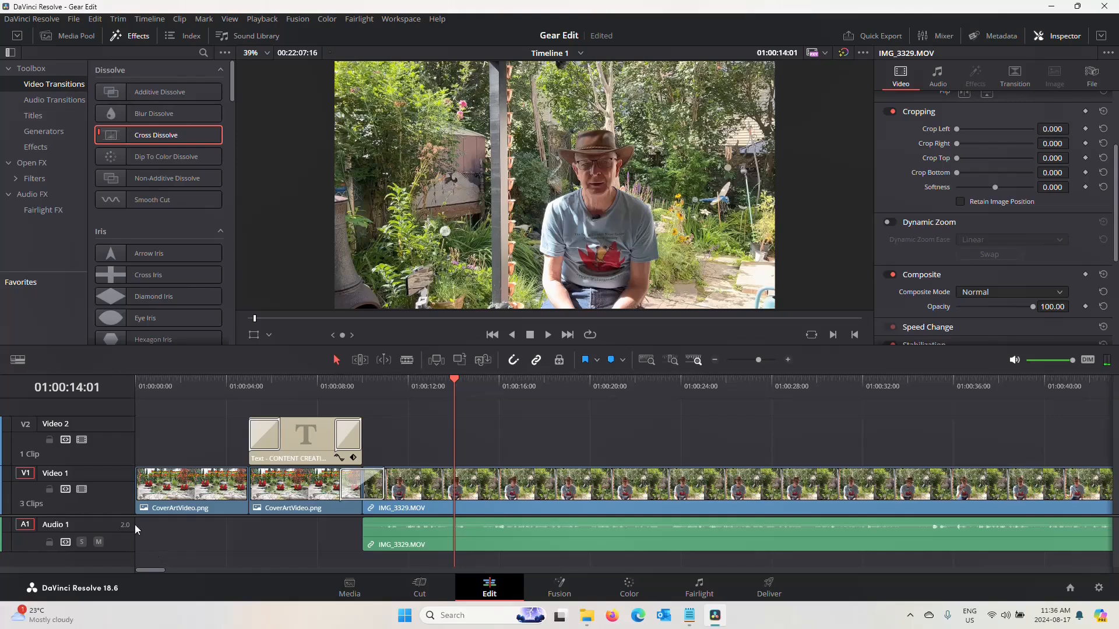
Step: Try adding a video track above Video 2 and moving it down below the existing video tracks
right_click(113, 416)
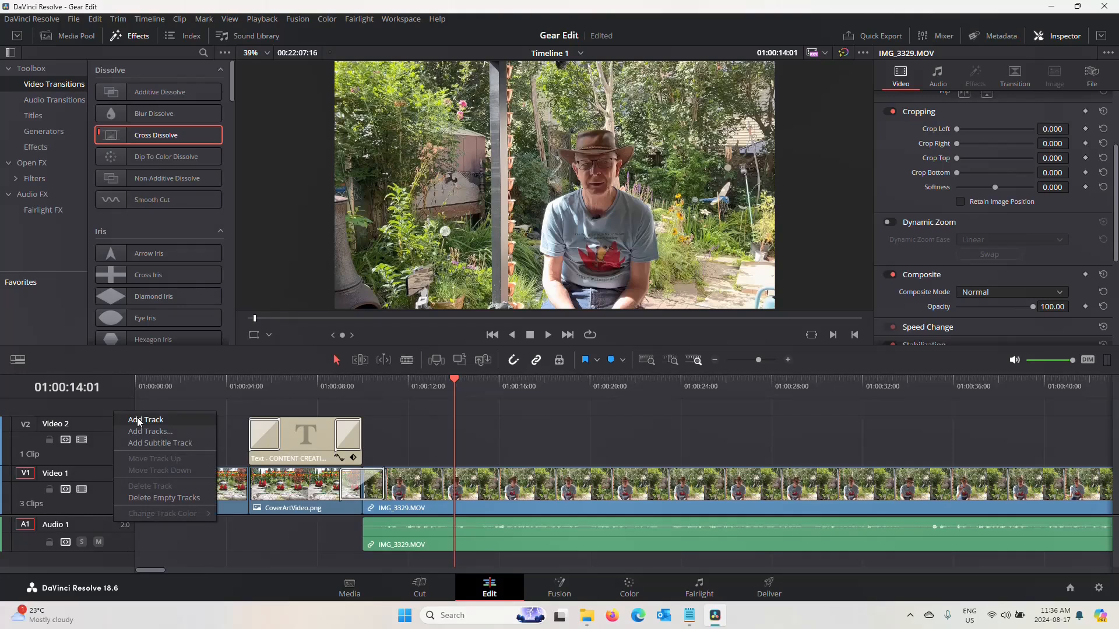
left_click(137, 420)
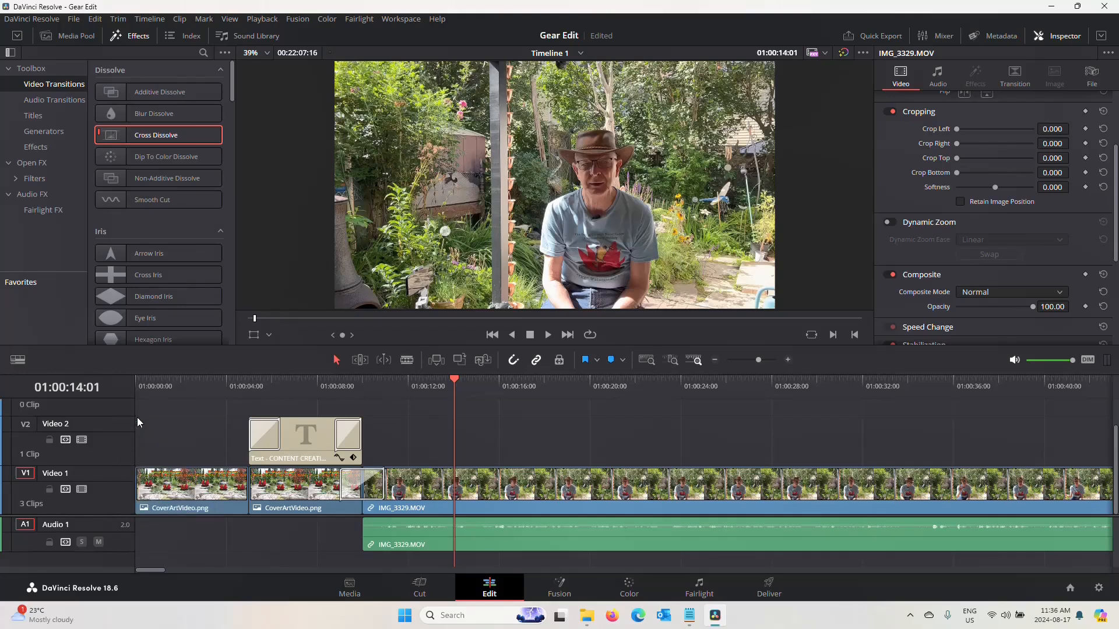
right_click(85, 412)
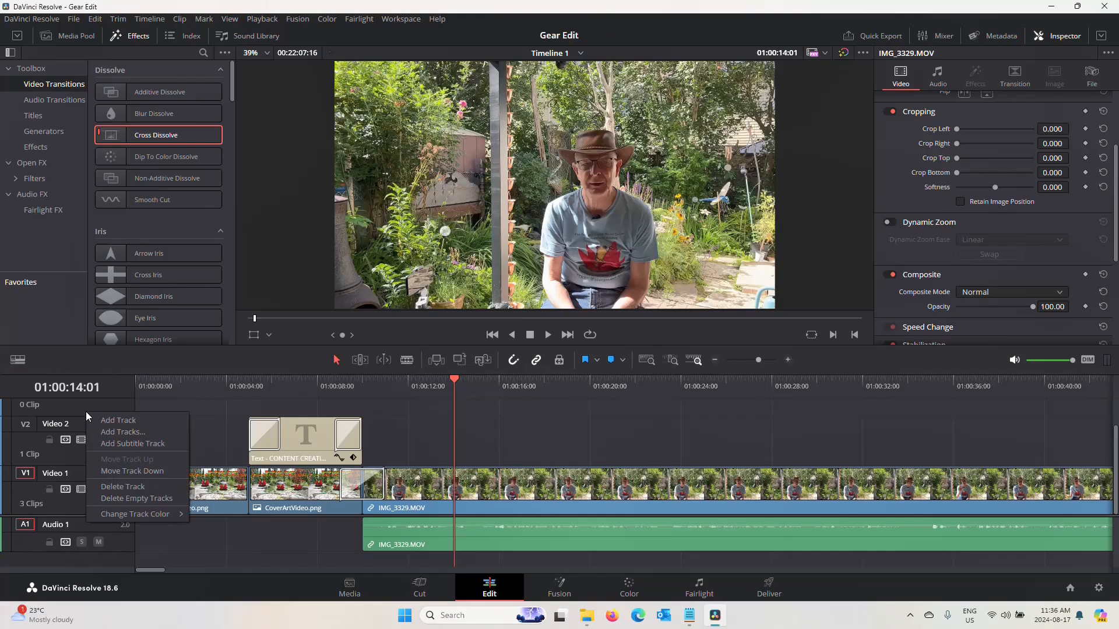
left_click(110, 472)
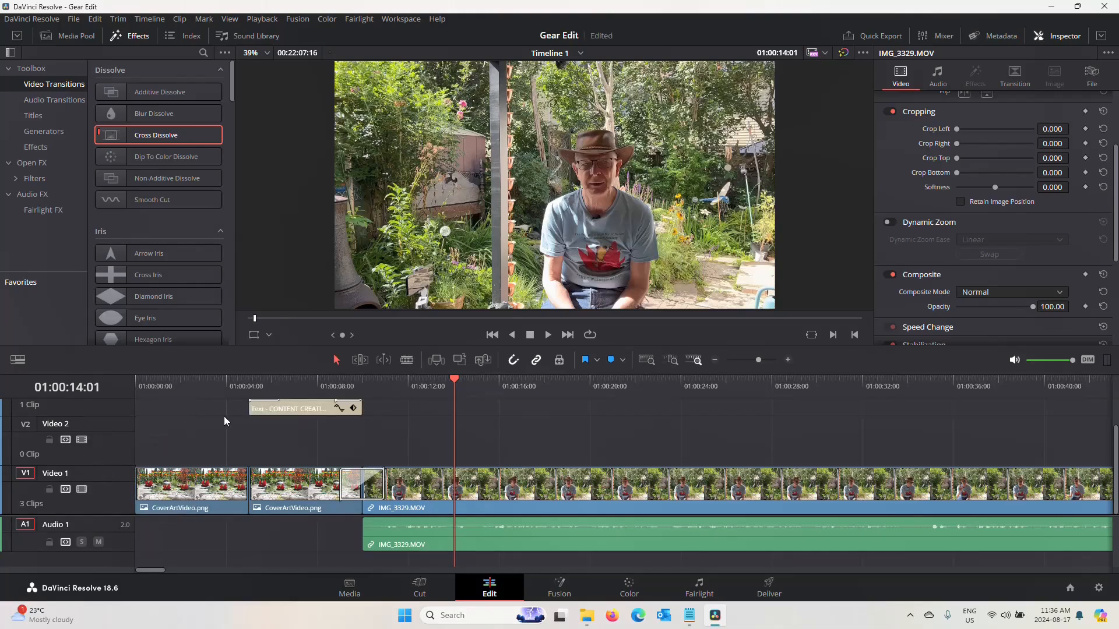
left_click_drag(223, 416, 243, 443)
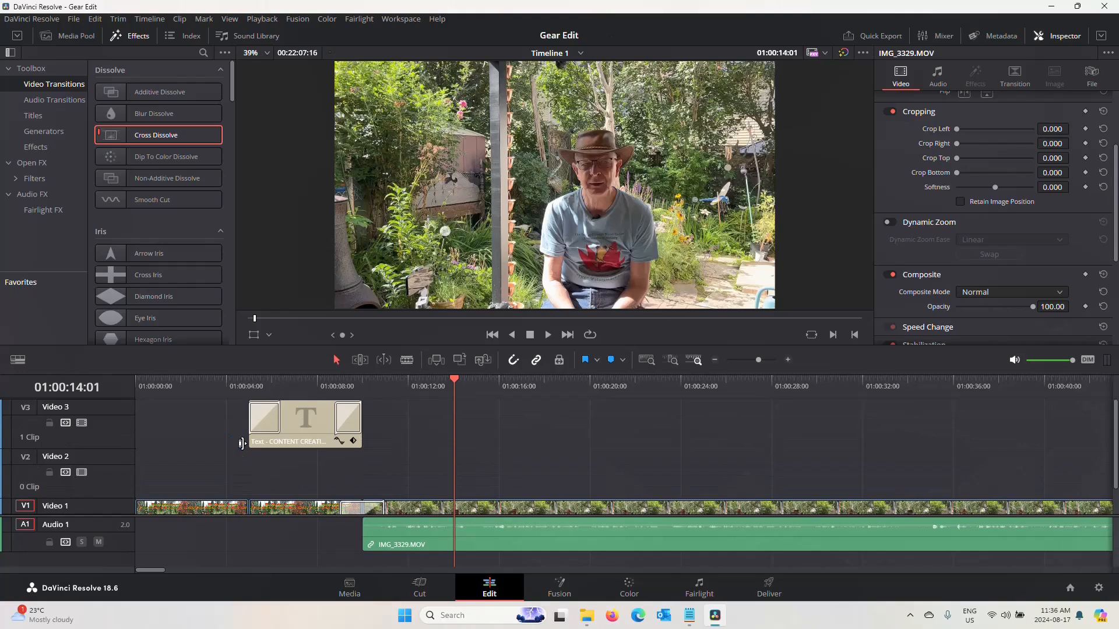
scroll(242, 444, "down", 2)
scroll(242, 444, "up", 2)
scroll(242, 445, "down", 3)
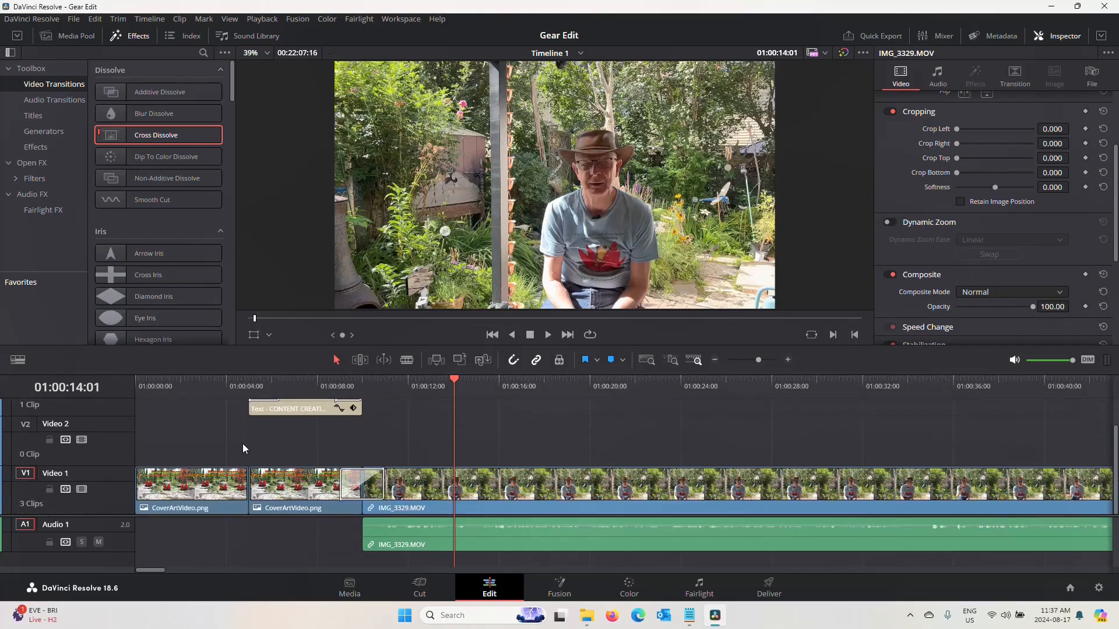
right_click(127, 449)
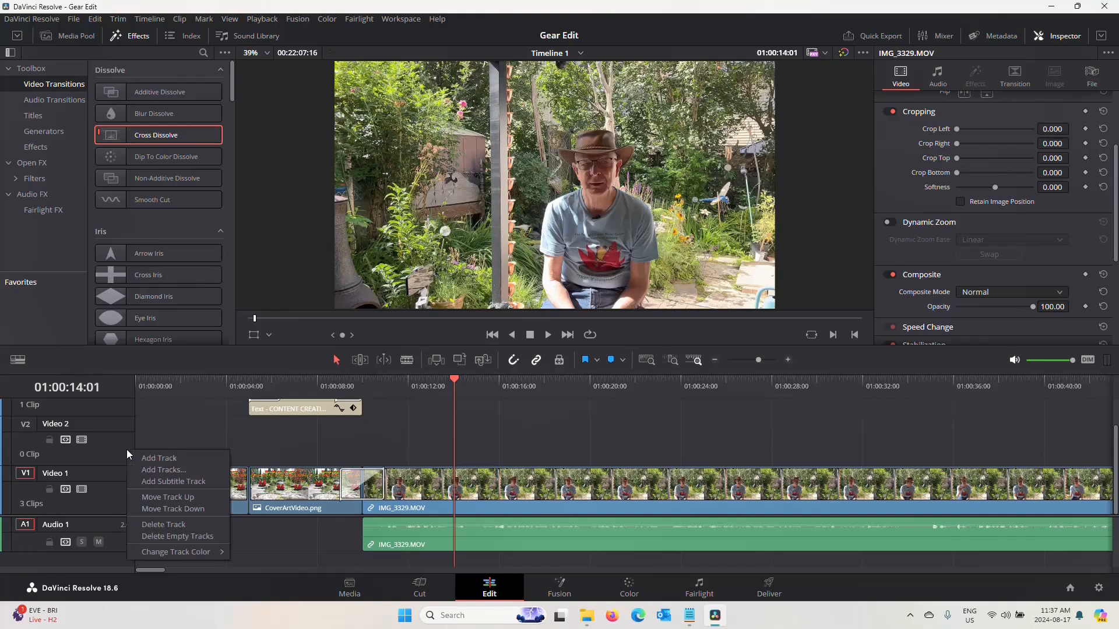
left_click(171, 509)
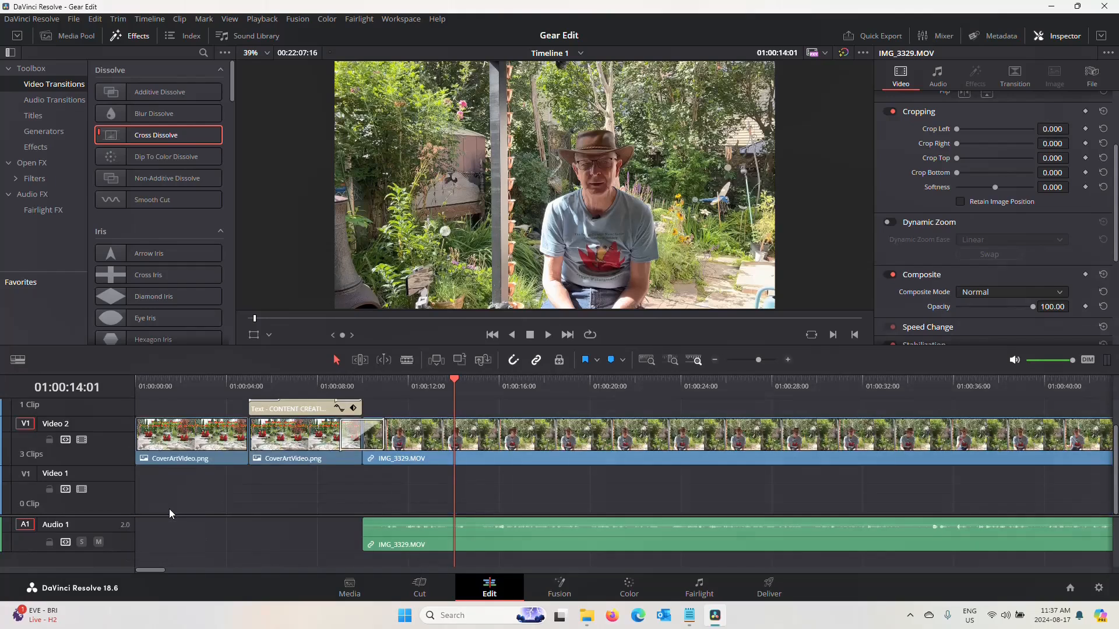
right_click(127, 491)
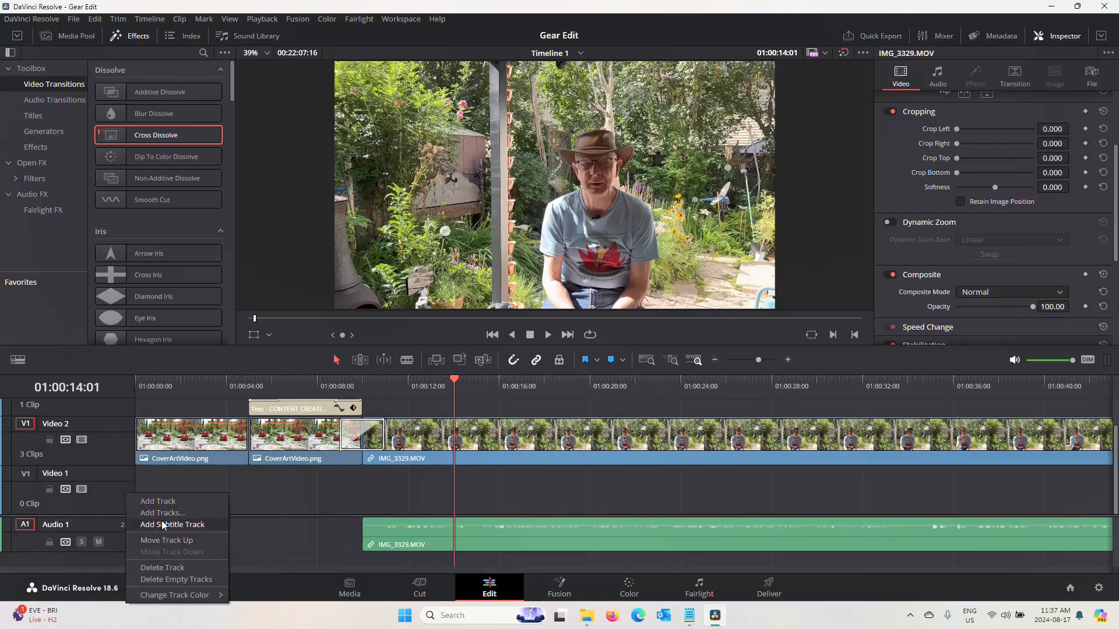
left_click(114, 502)
right_click(168, 493)
left_click(128, 494)
right_click(127, 493)
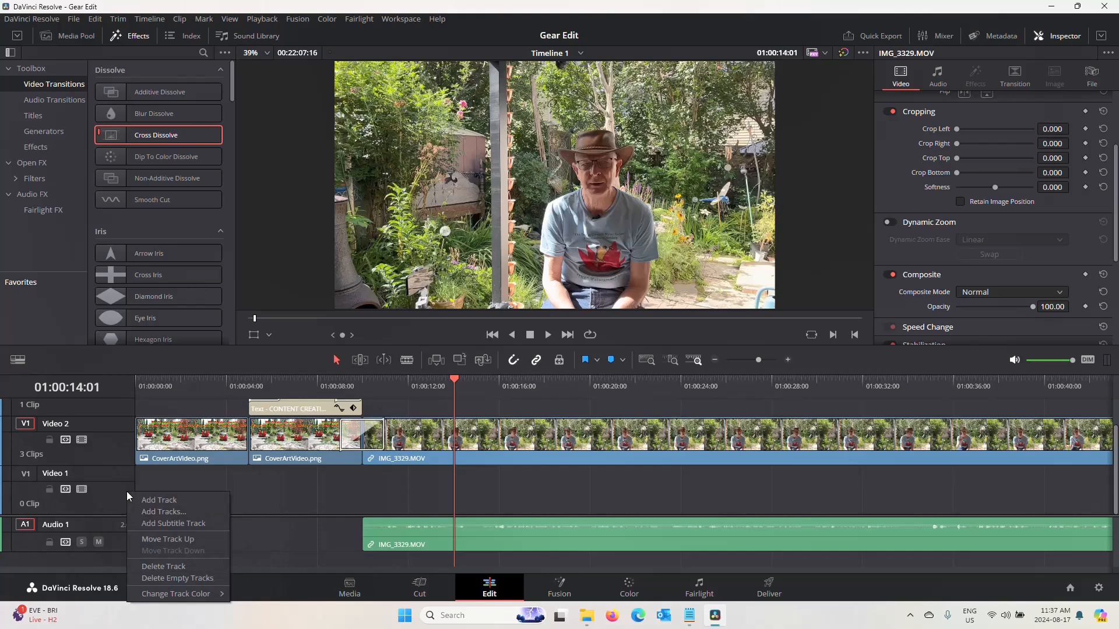
left_click(128, 491)
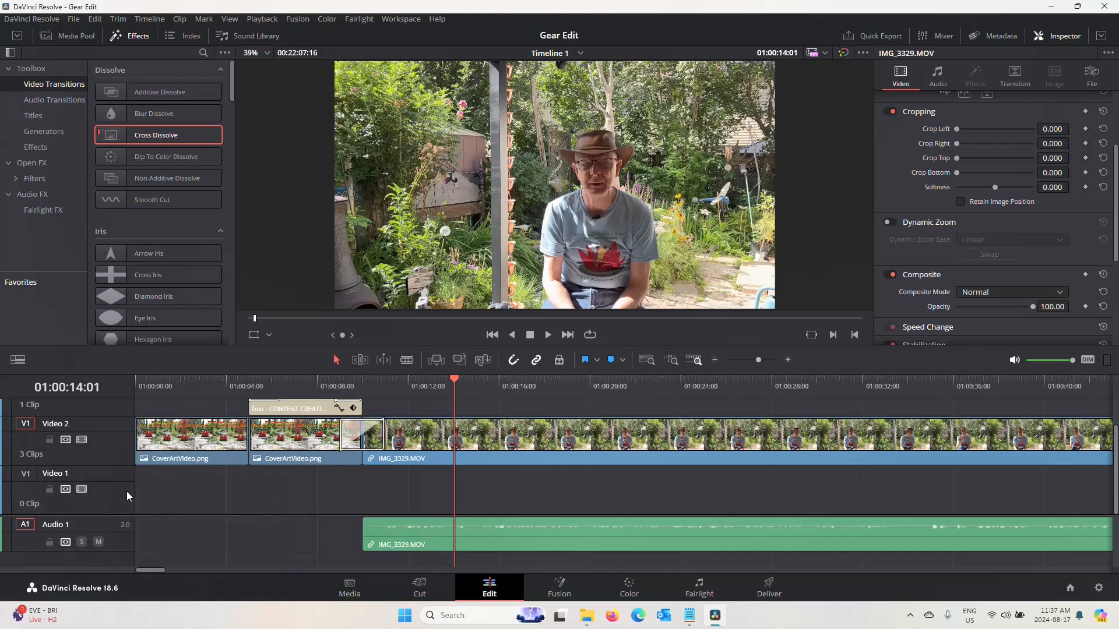
right_click(104, 524)
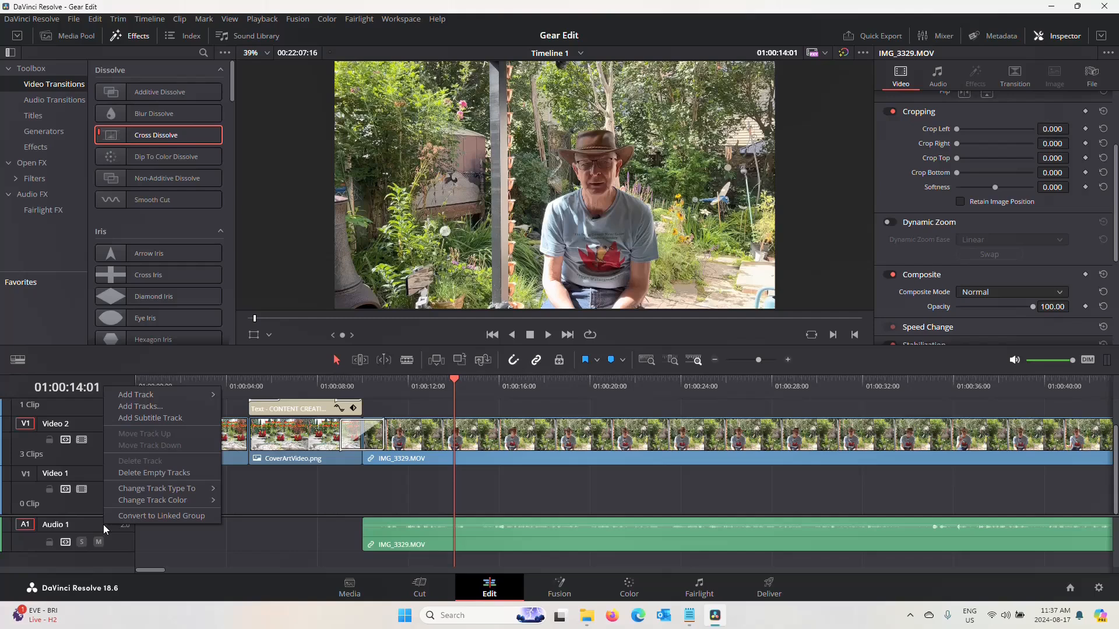
double_click(103, 524)
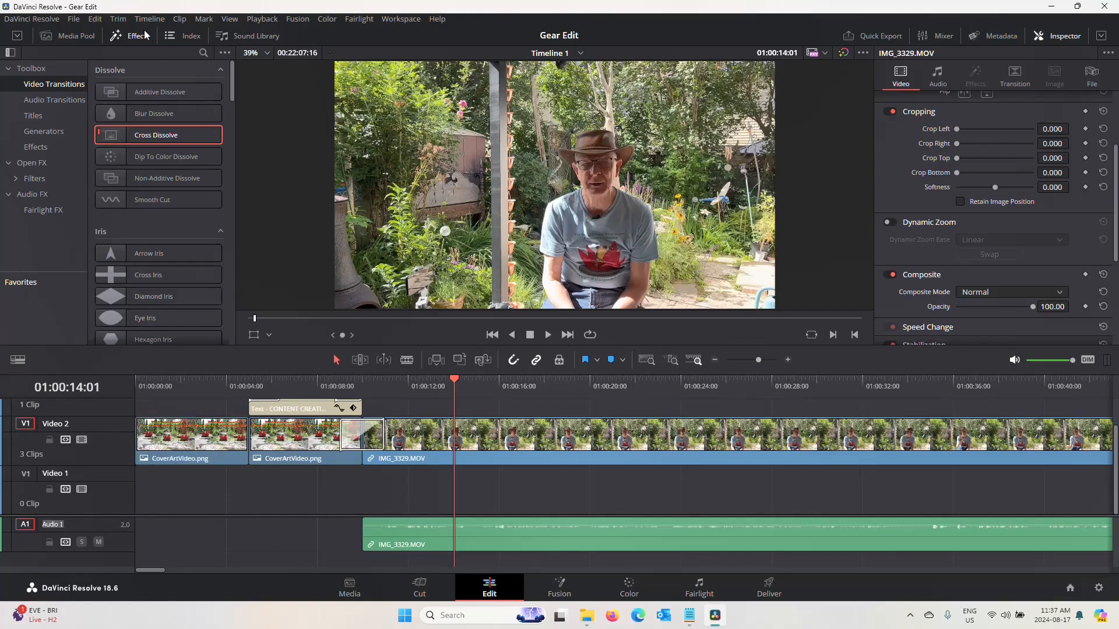
Step: Undo both track moves and delete the empty video track above Video 2
left_click(100, 21)
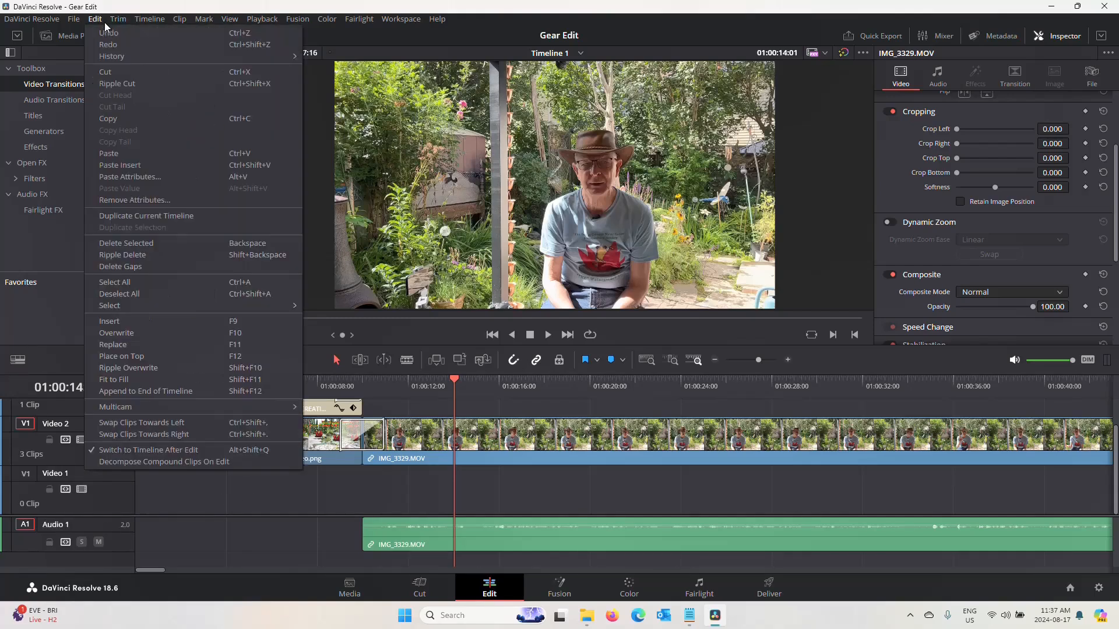
left_click(110, 41)
left_click(95, 19)
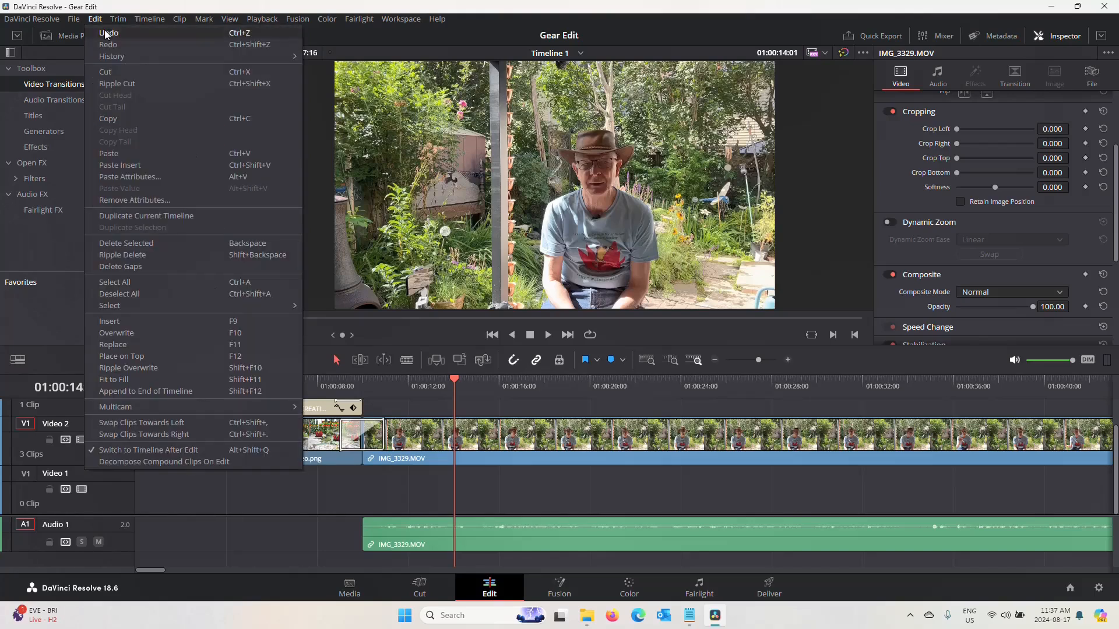
left_click(108, 33)
left_click(97, 19)
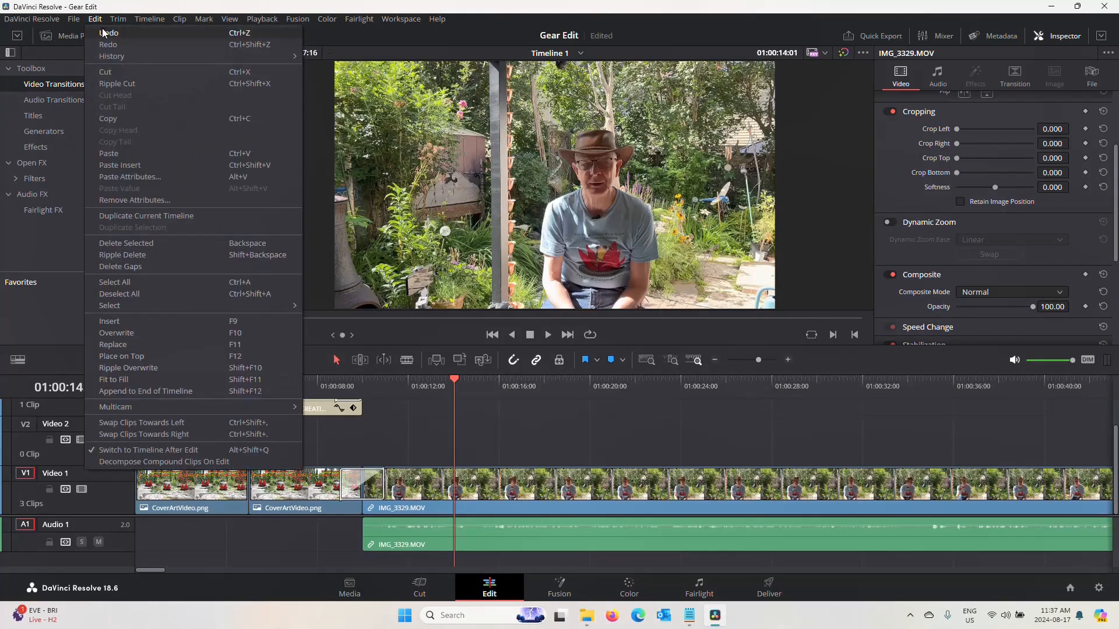
left_click(105, 33)
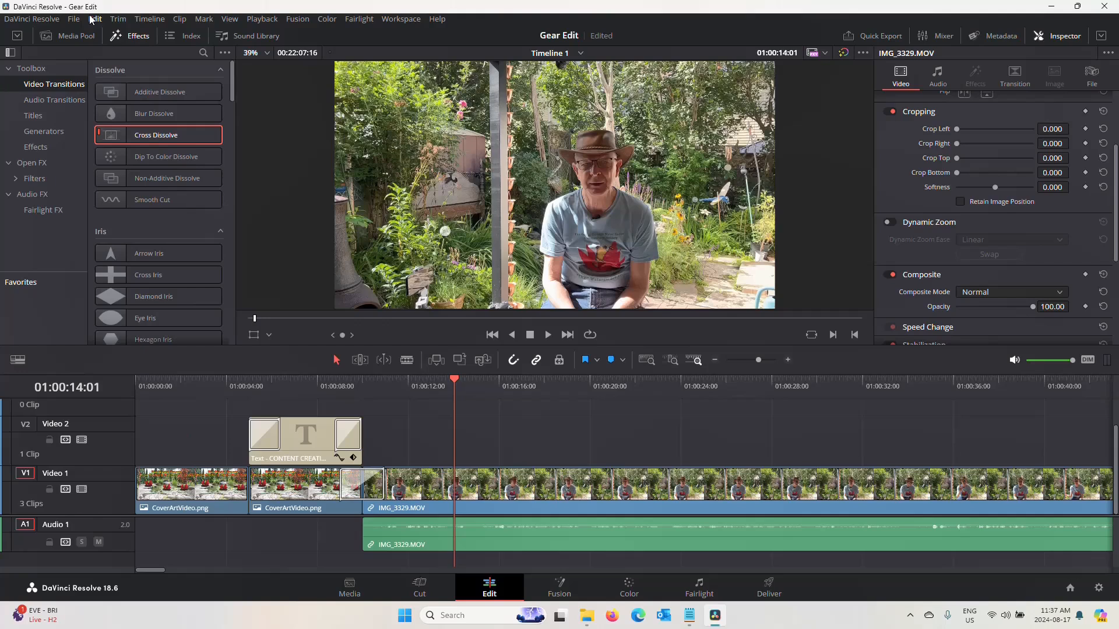
right_click(96, 411)
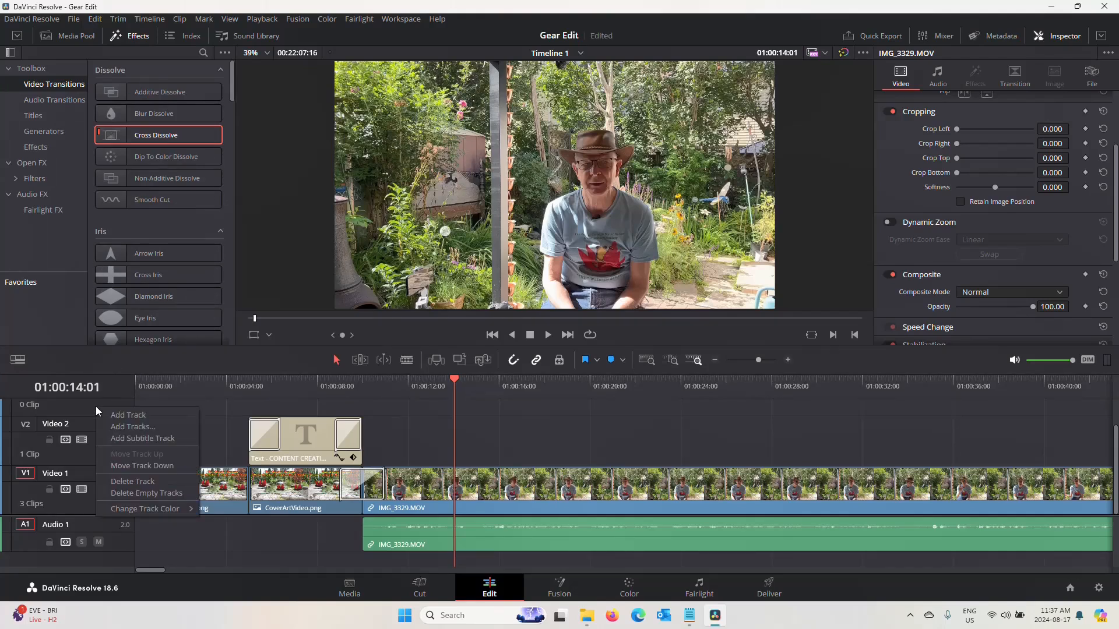
left_click(133, 482)
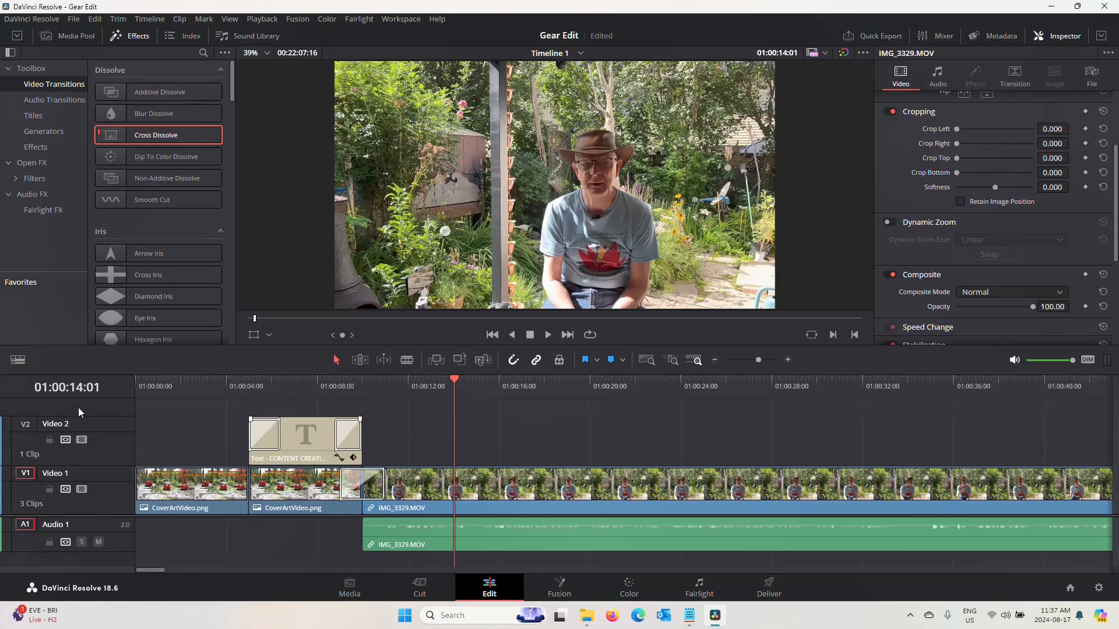
Step: Add a mono audio track below Audio 1 and enlarge the timeline area to show all tracks
right_click(81, 563)
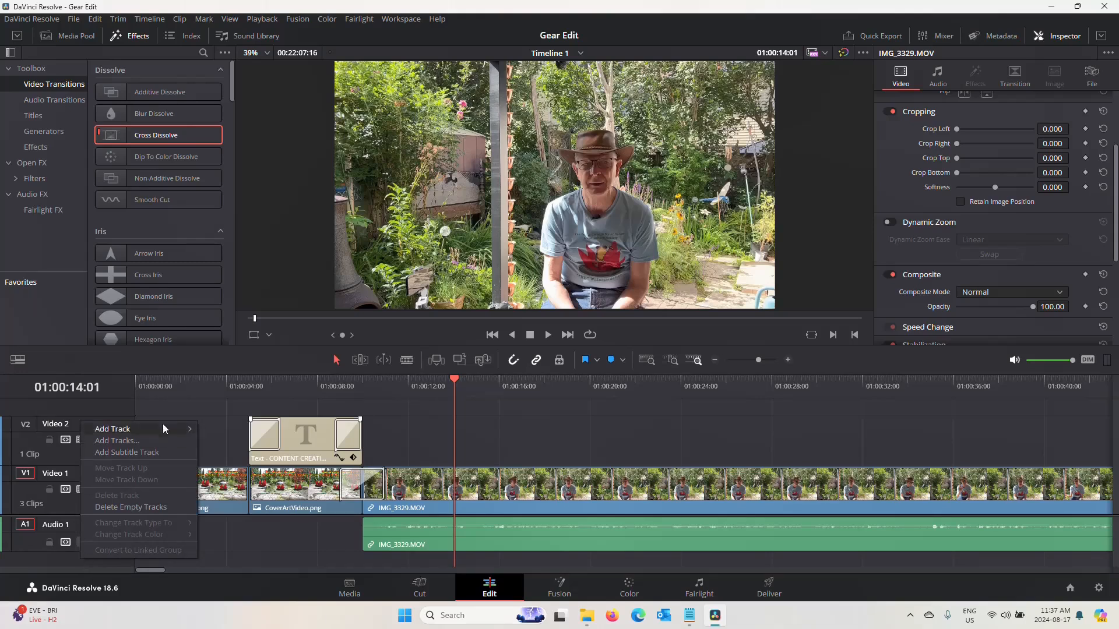
mouse_move(164, 429)
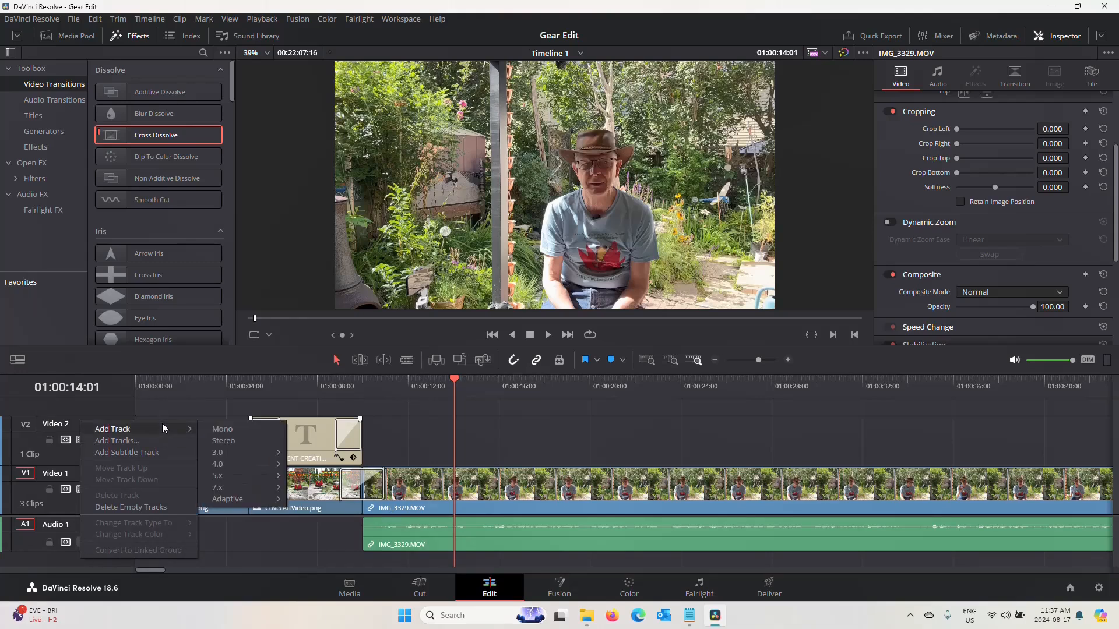
left_click(215, 431)
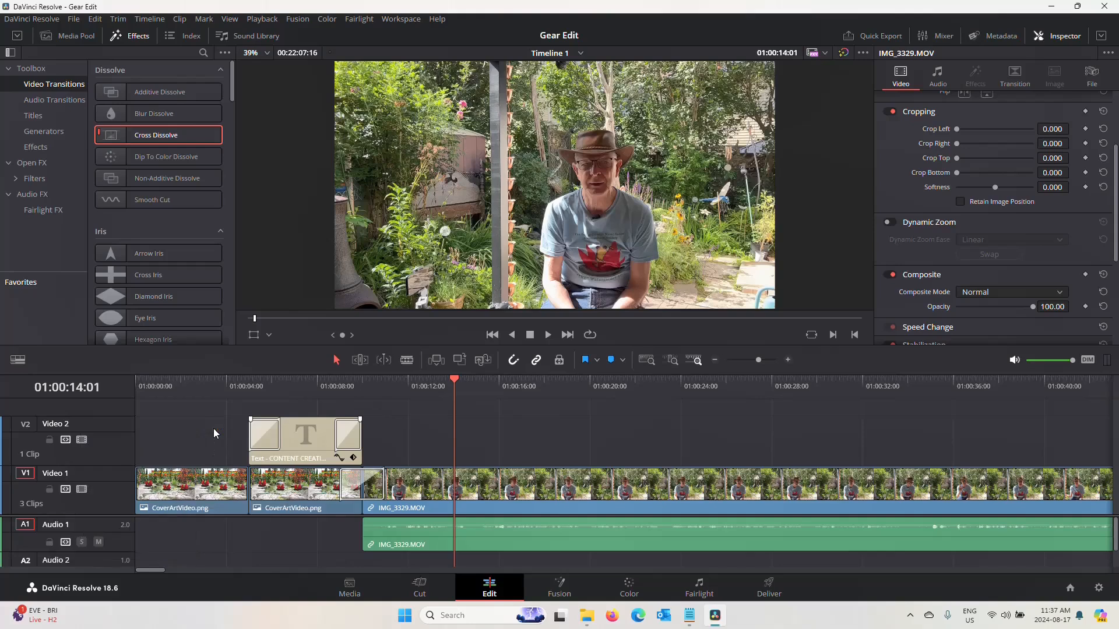
double_click(100, 560)
scroll(100, 560, "down", 2)
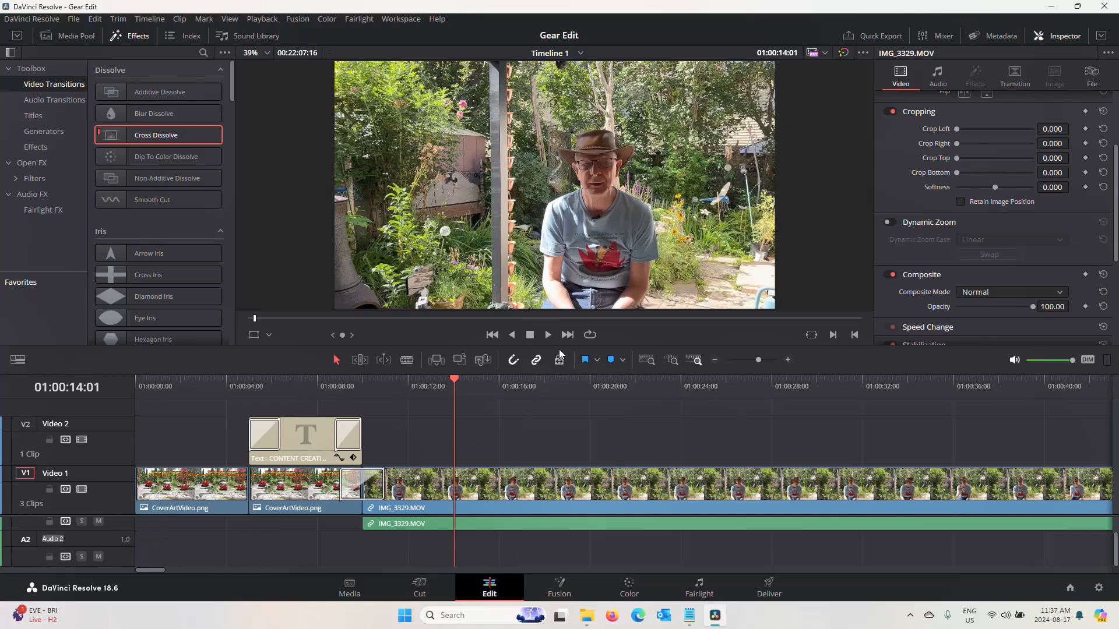
left_click_drag(557, 343, 556, 290)
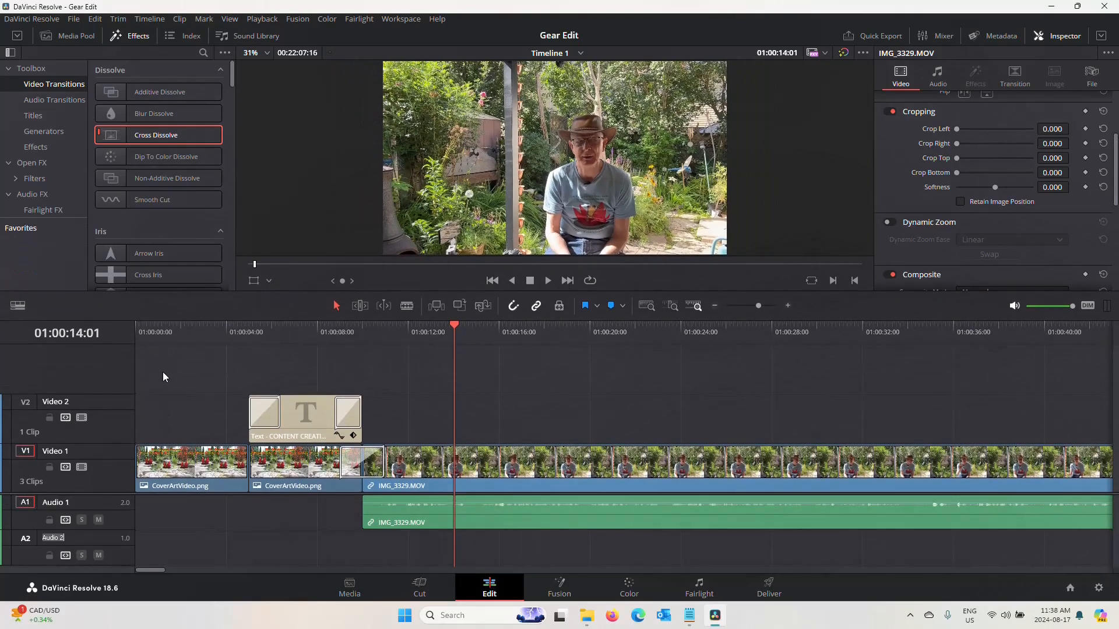
Step: Place the Drops_of_H2O_(_The_Filtered_Water_Treatment_)-13min.wav music from the media pool on Audio 2, starting at the beginning of the timeline
left_click(65, 36)
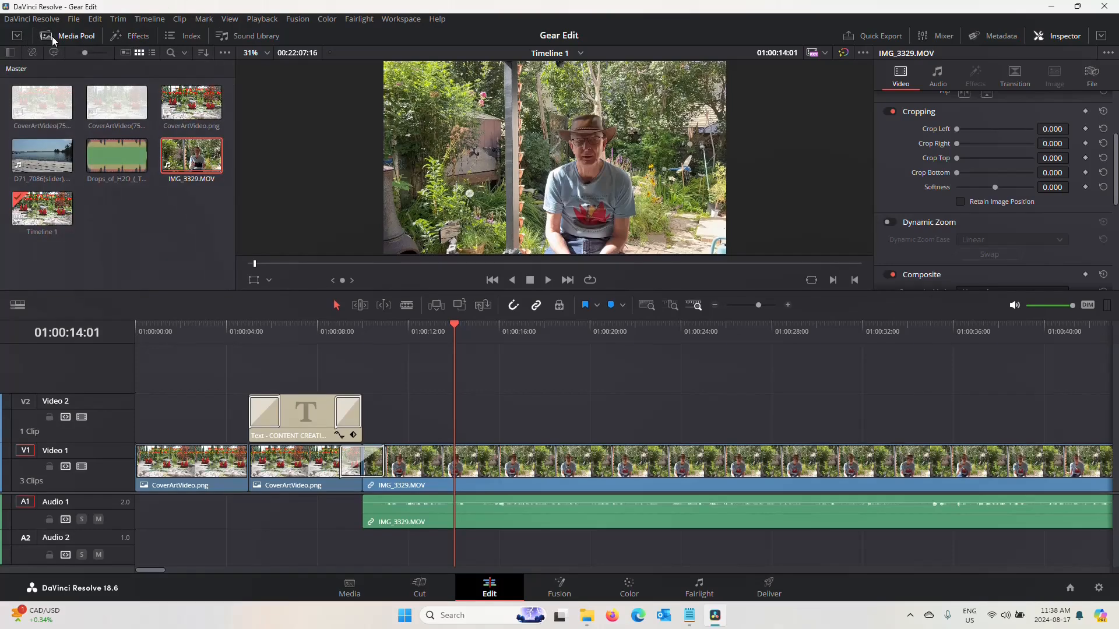
left_click(127, 162)
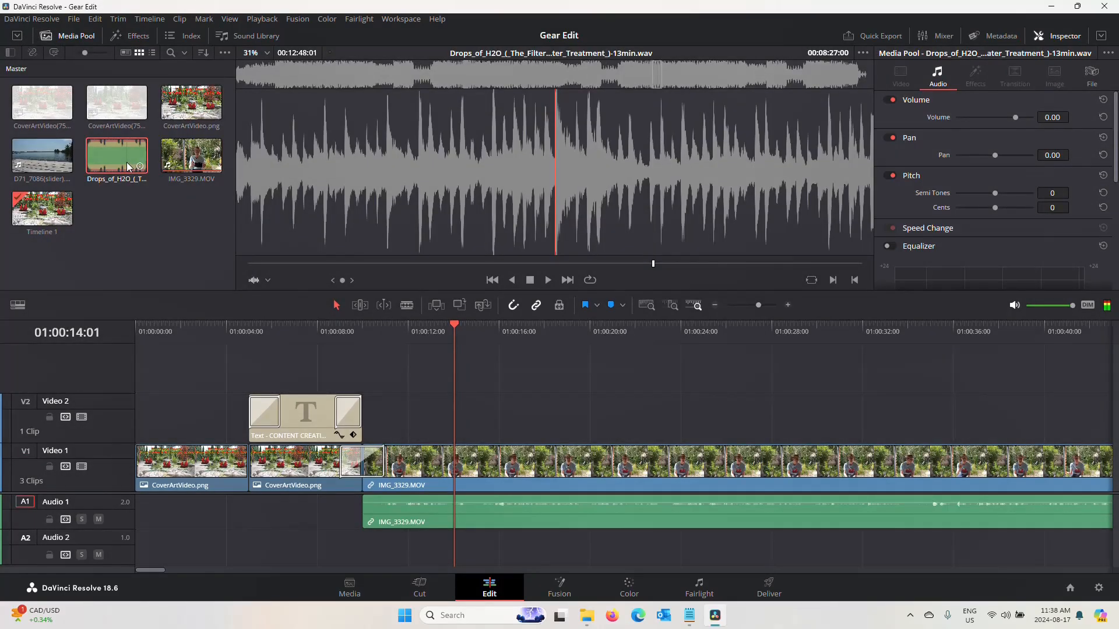
left_click_drag(127, 162, 142, 545)
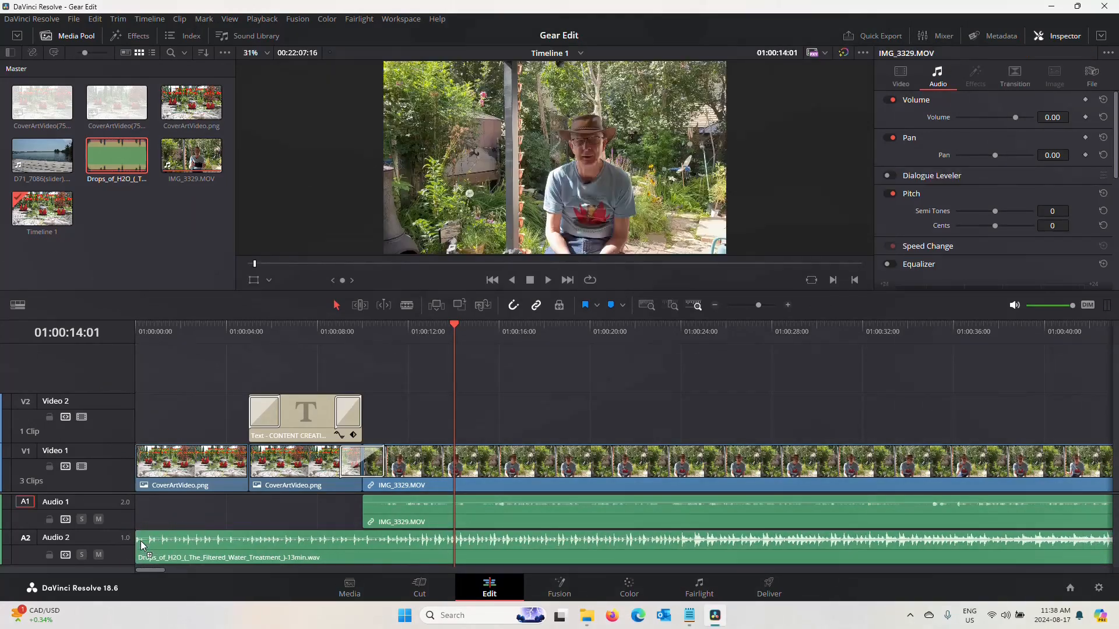
Step: Play the timeline from 01:00:00:00 into IMG_3329.MOV to check the music mix, then return the playhead to 01:00:10:00
left_click(492, 280)
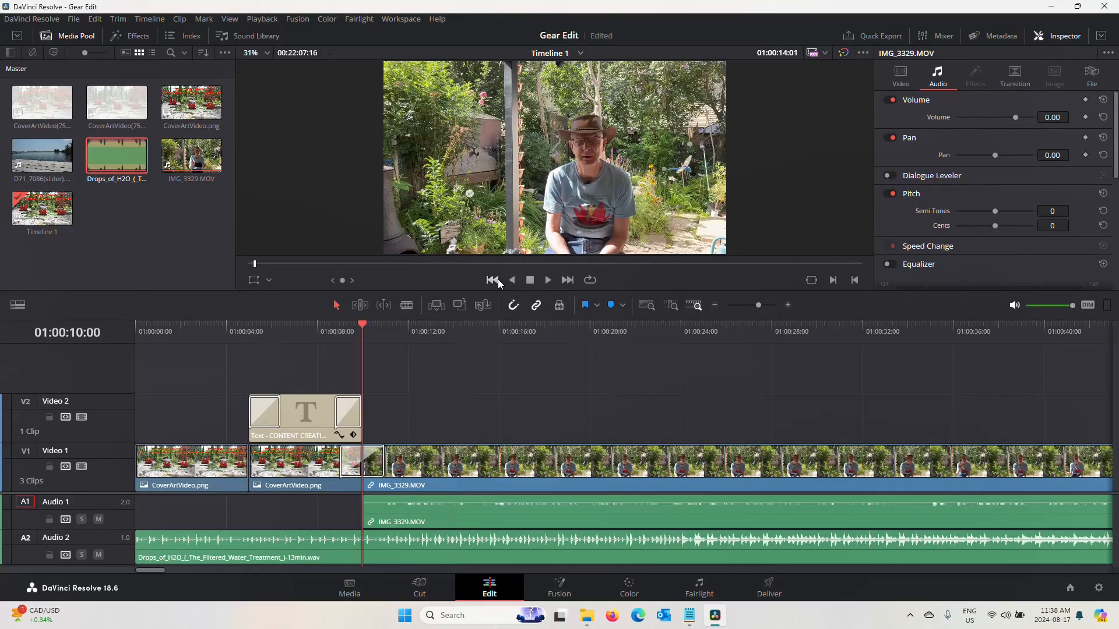
left_click(493, 280)
left_click(493, 281)
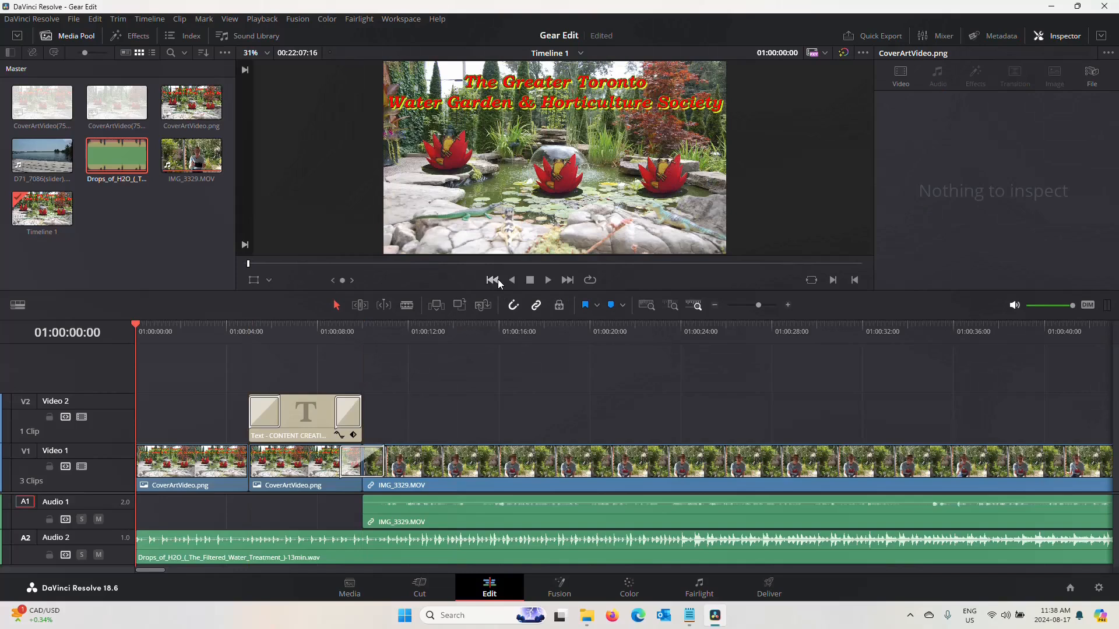
left_click(547, 280)
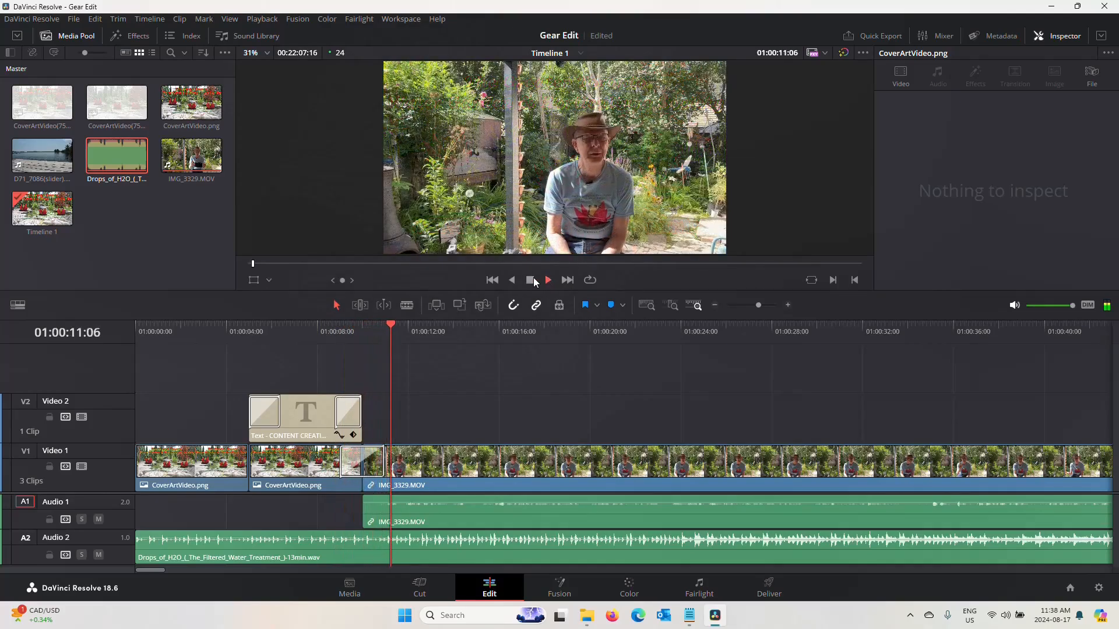
left_click(530, 280)
key("Up")
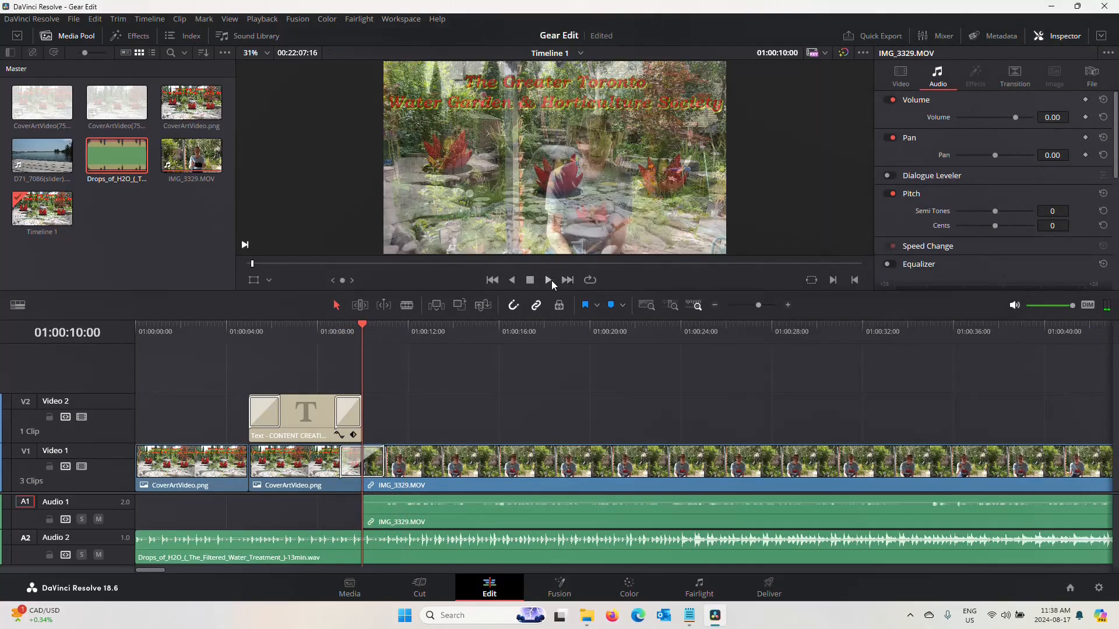
Step: Split the Drops_of_H2O music clip on Audio 2 at 01:00:10:16, just after the main footage starts
left_click(550, 281)
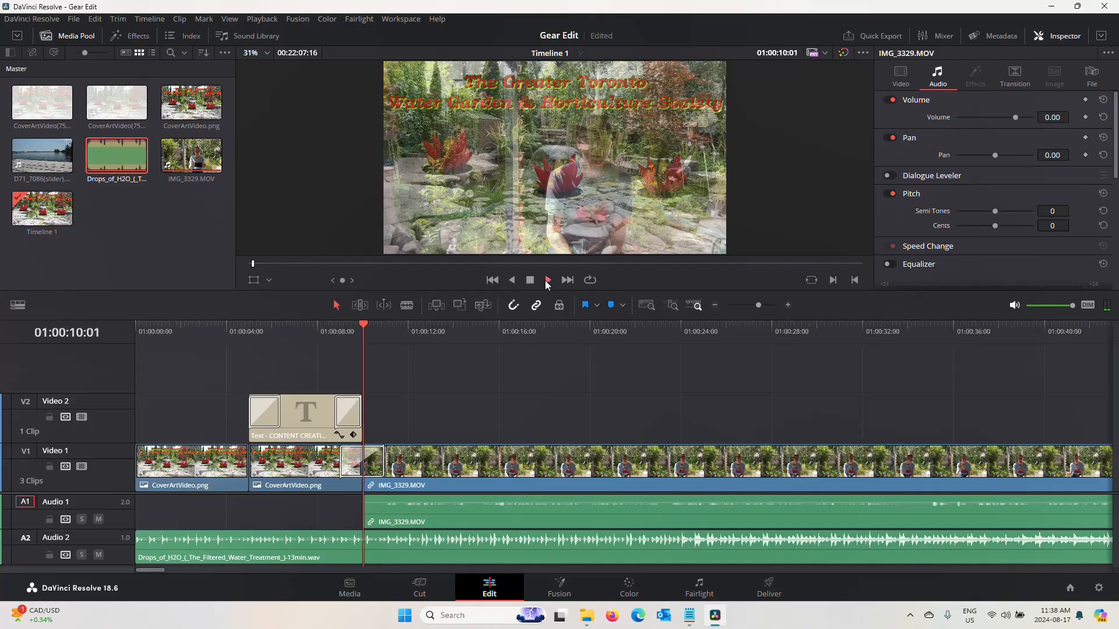
left_click(531, 280)
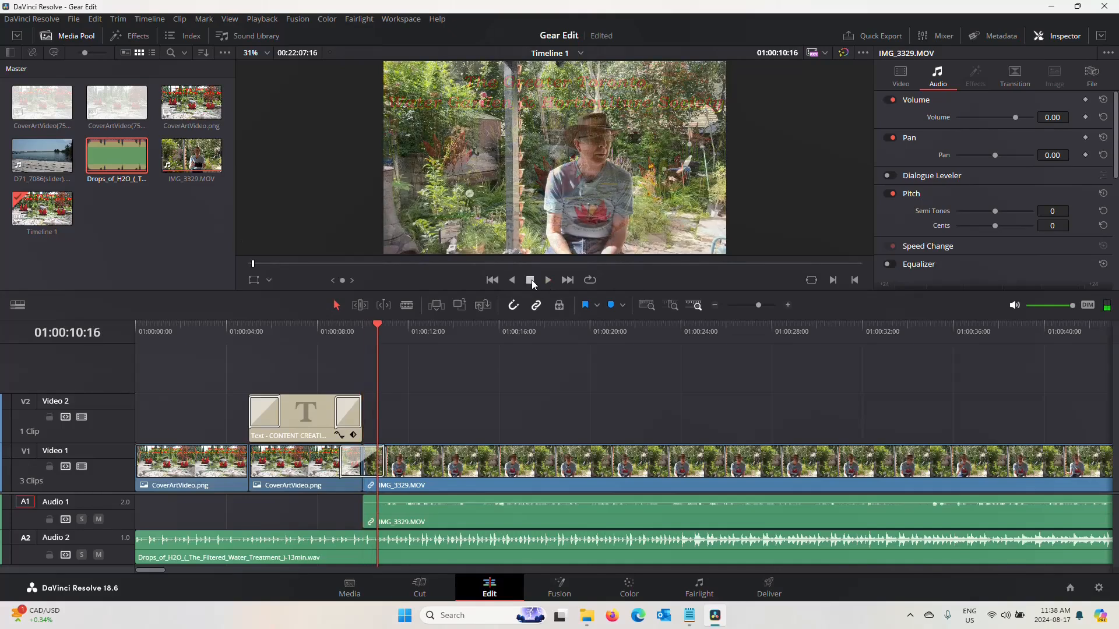
left_click(416, 547)
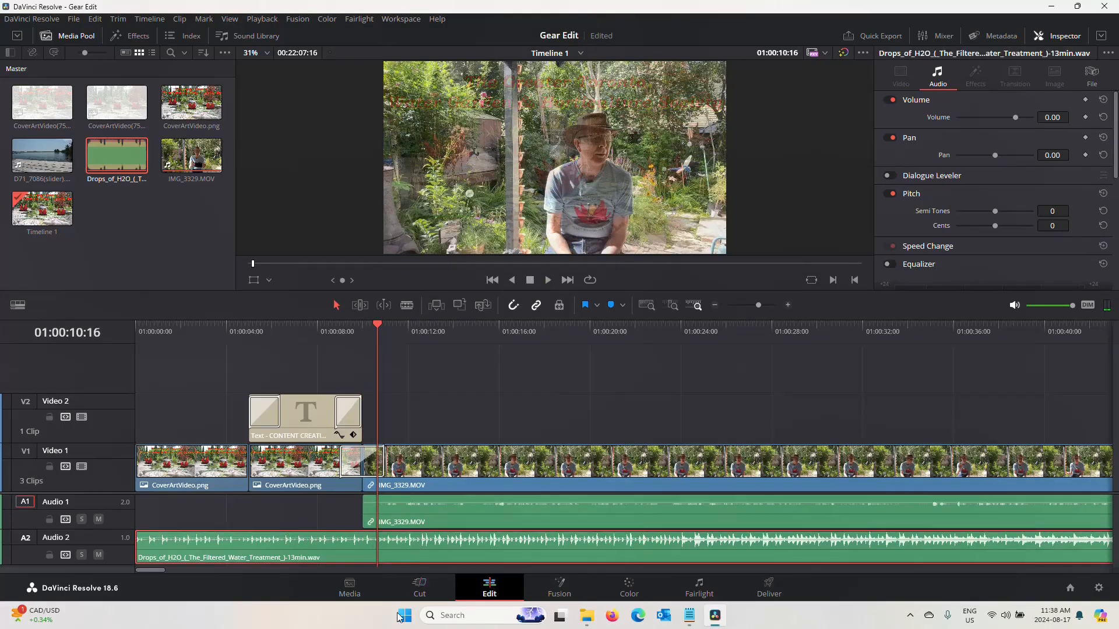
left_click(422, 584)
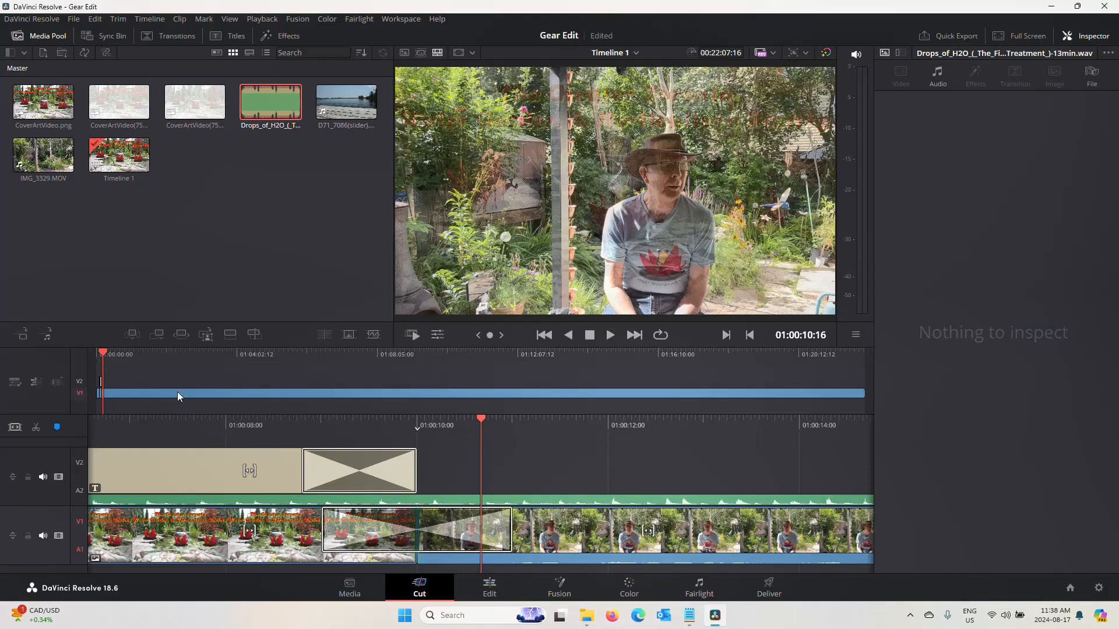
left_click(489, 589)
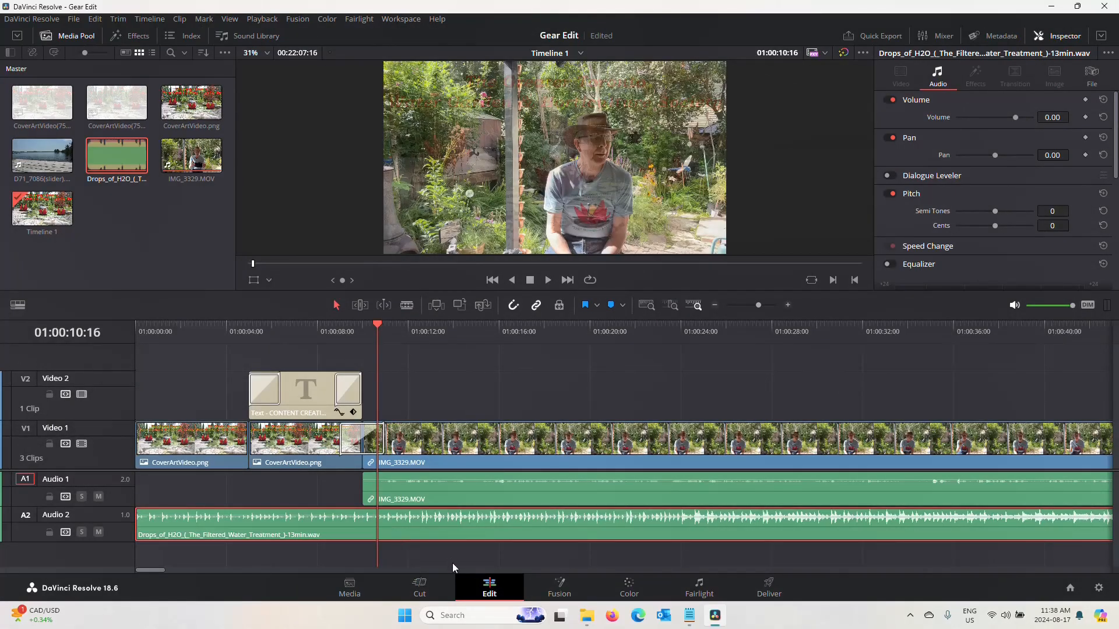
left_click(429, 582)
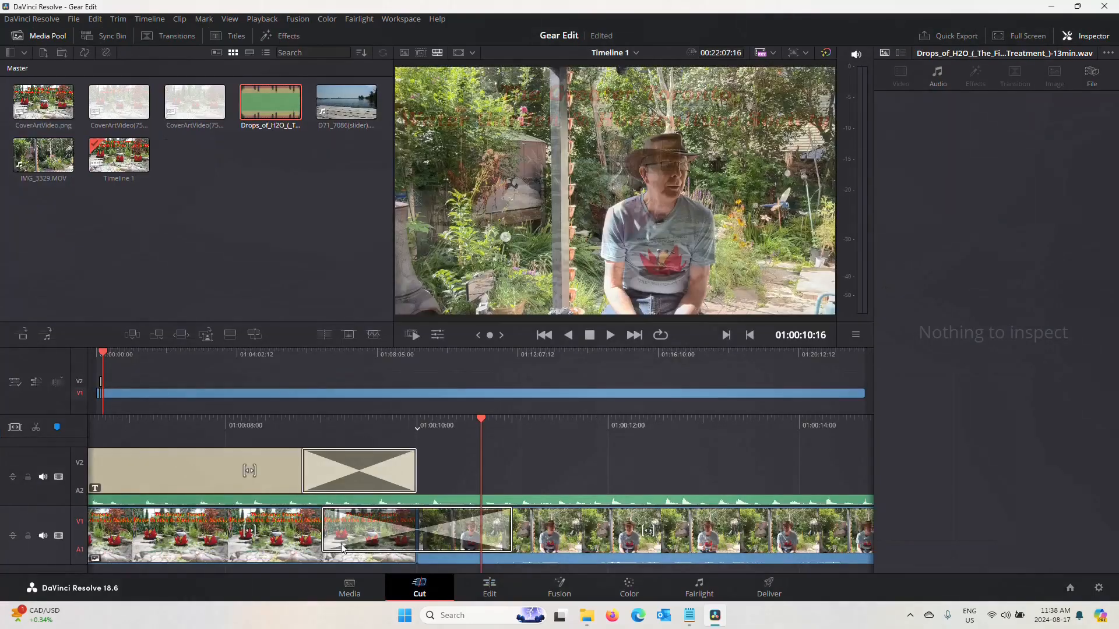
left_click(36, 430)
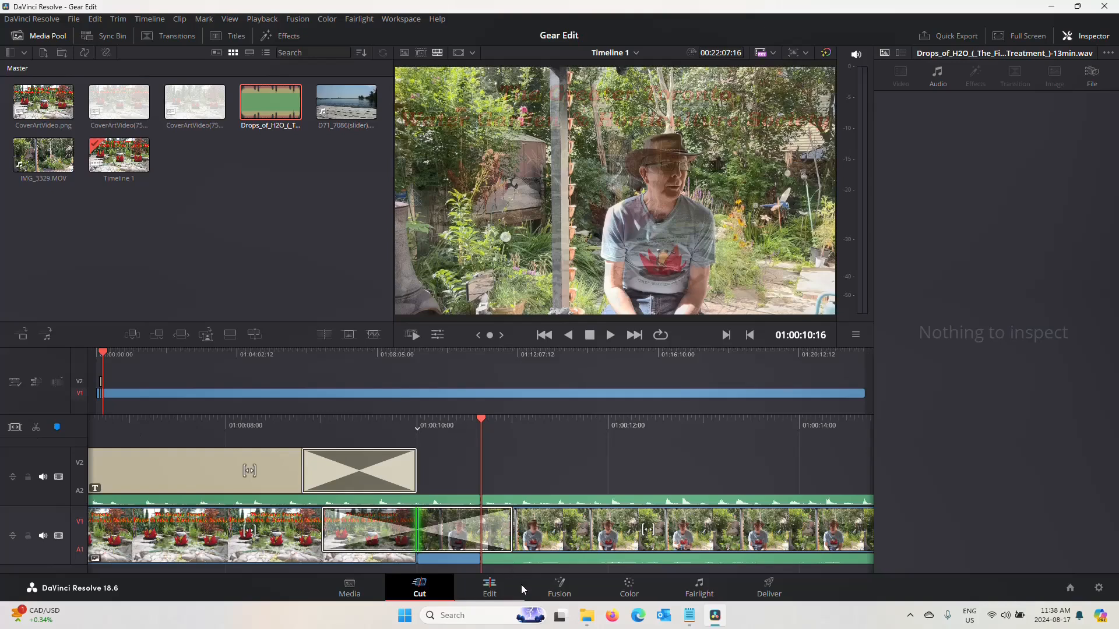
left_click(490, 585)
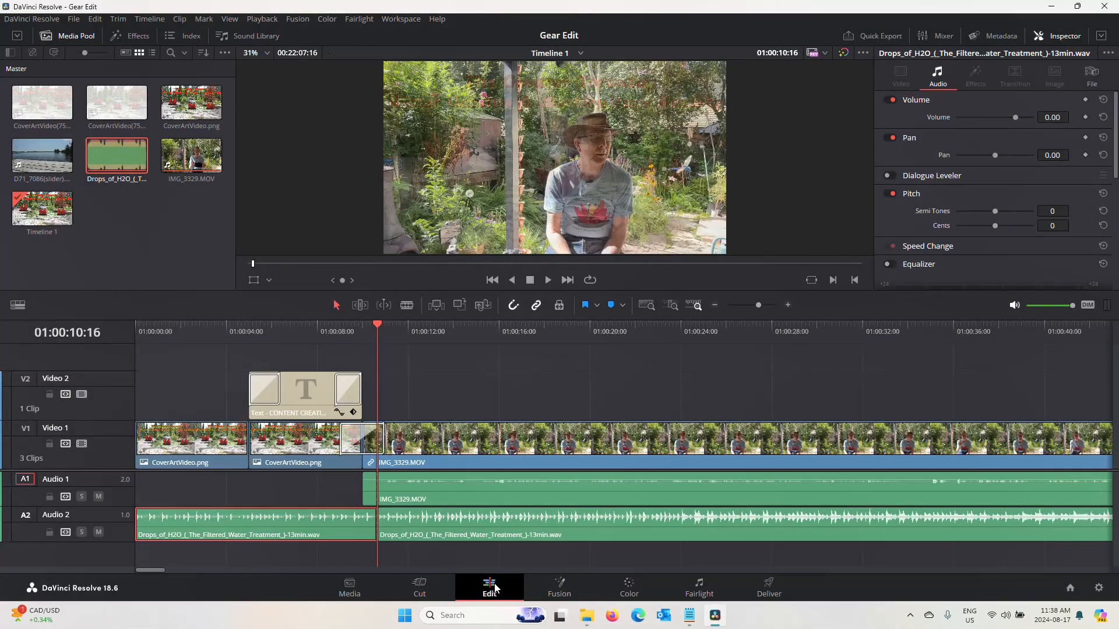
Step: Cut out the portion of the music clip on Audio 2 that follows the split at 01:00:10:16
left_click(441, 535)
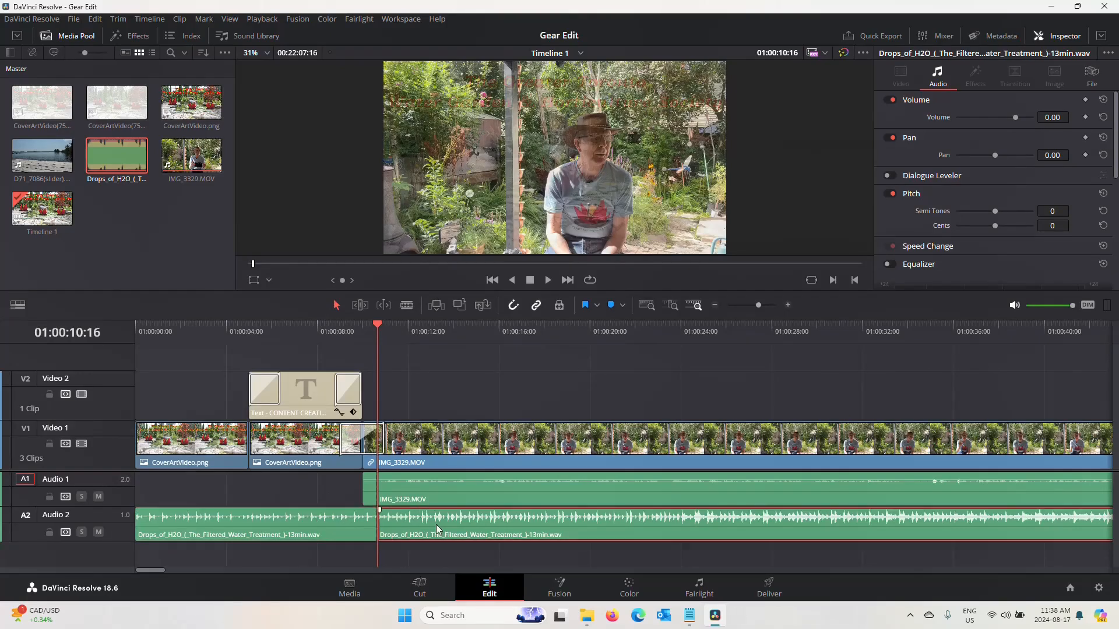
right_click(439, 529)
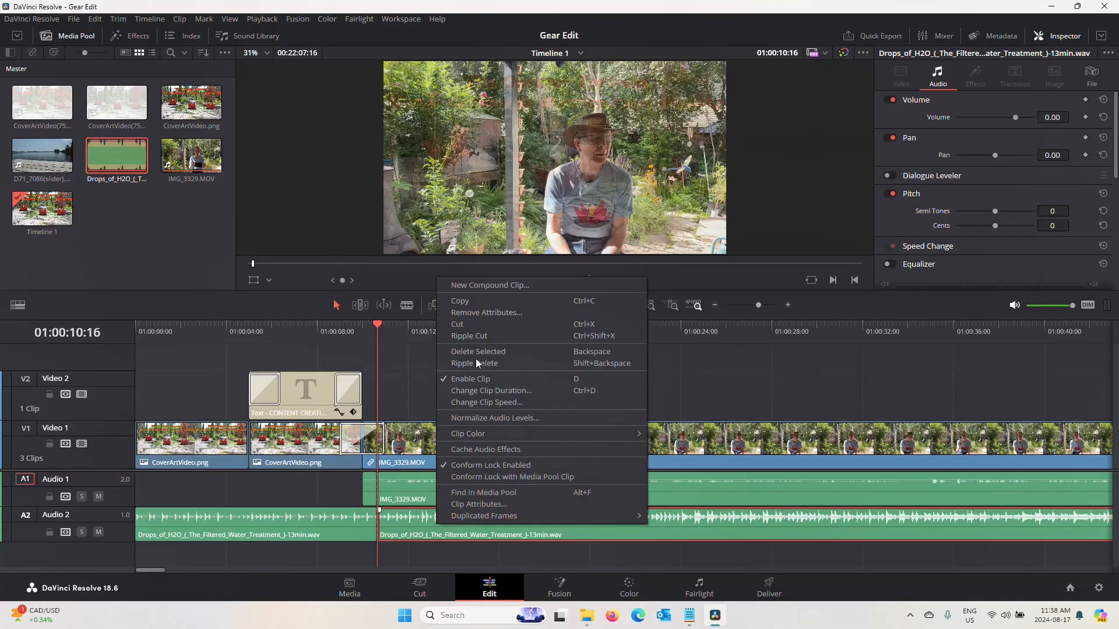
left_click(479, 328)
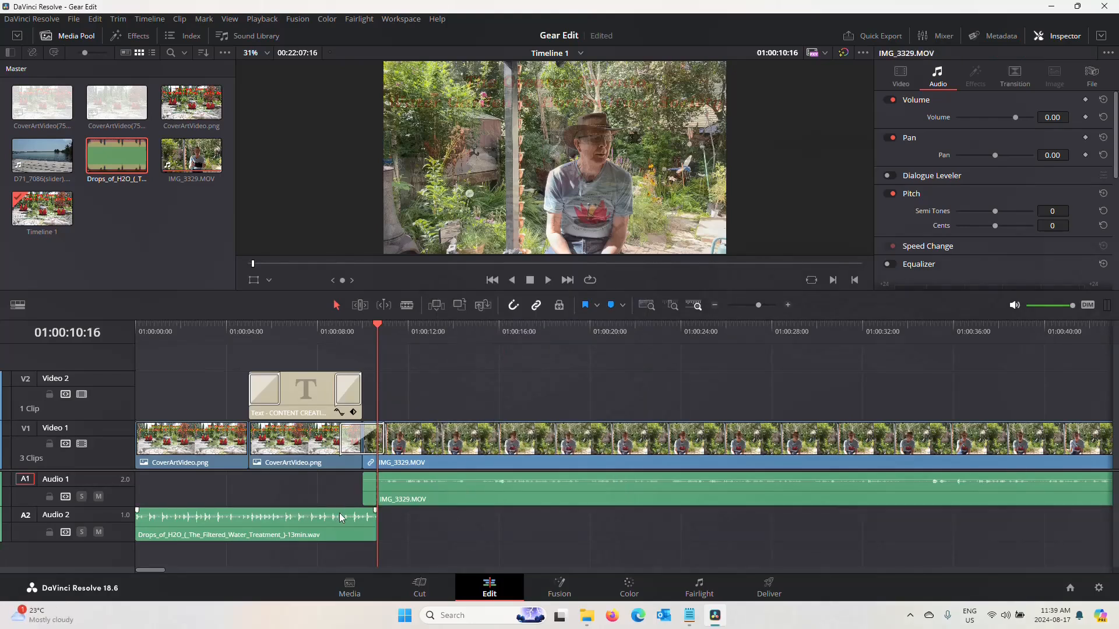
Step: Add a Cross Fade 0 dB audio transition at the end of the Audio 2 music clip and shorten it to 40 frames
left_click(343, 536)
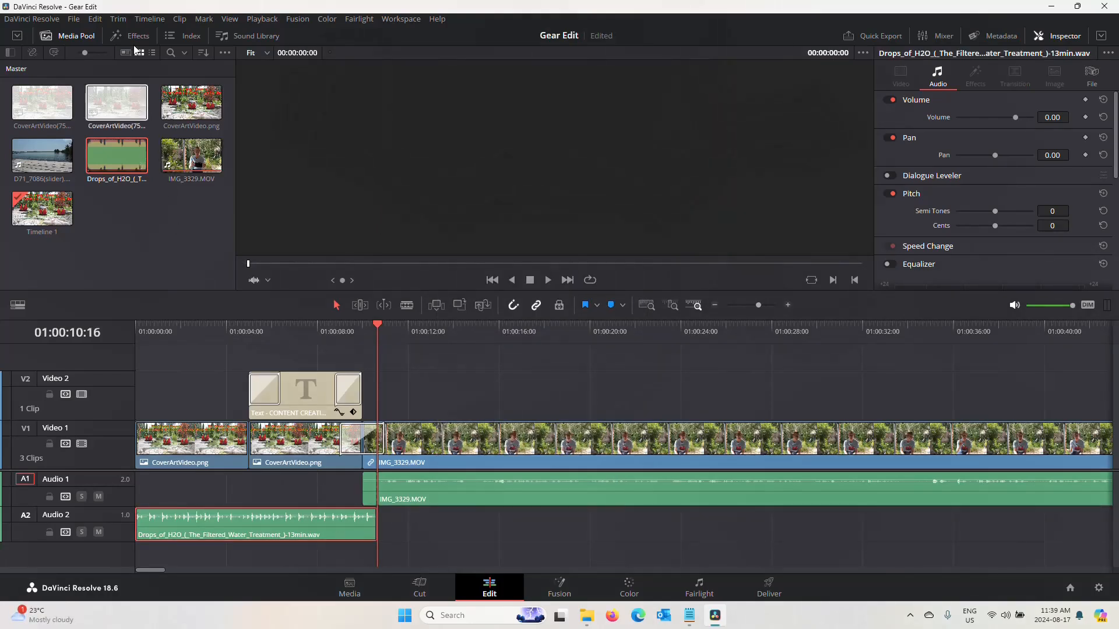
left_click(133, 35)
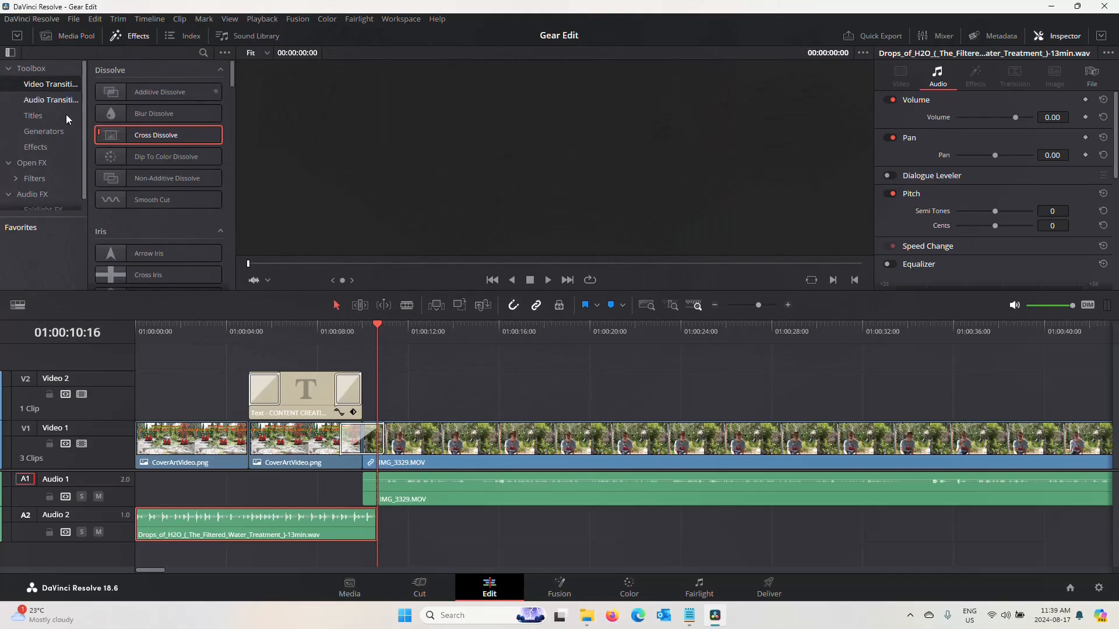
left_click(51, 101)
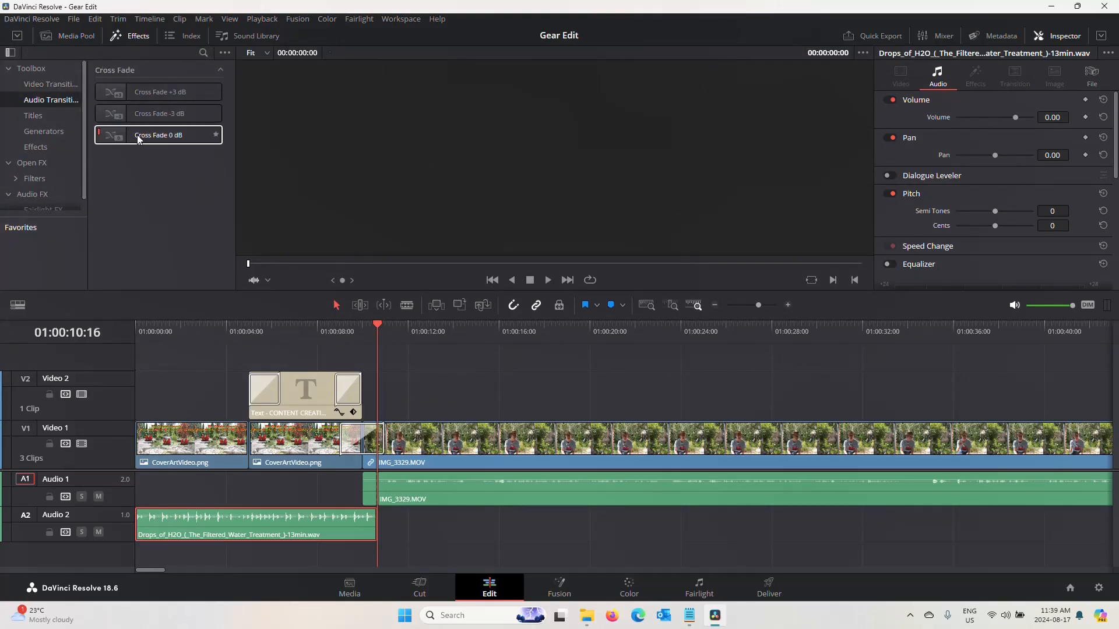
left_click_drag(138, 138, 366, 526)
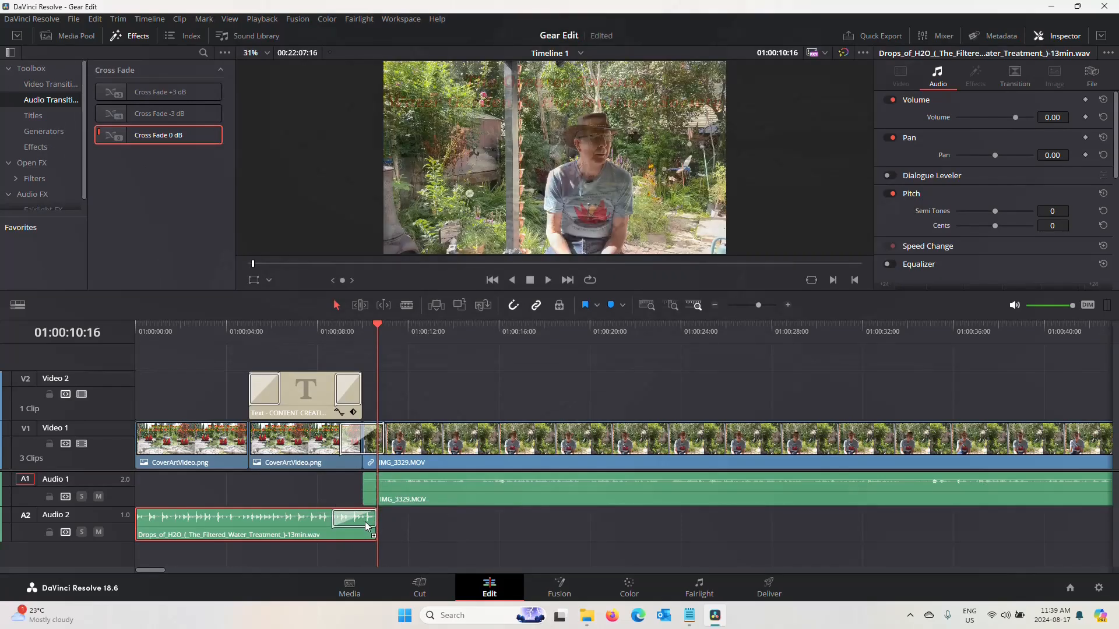
left_click_drag(336, 520, 341, 520)
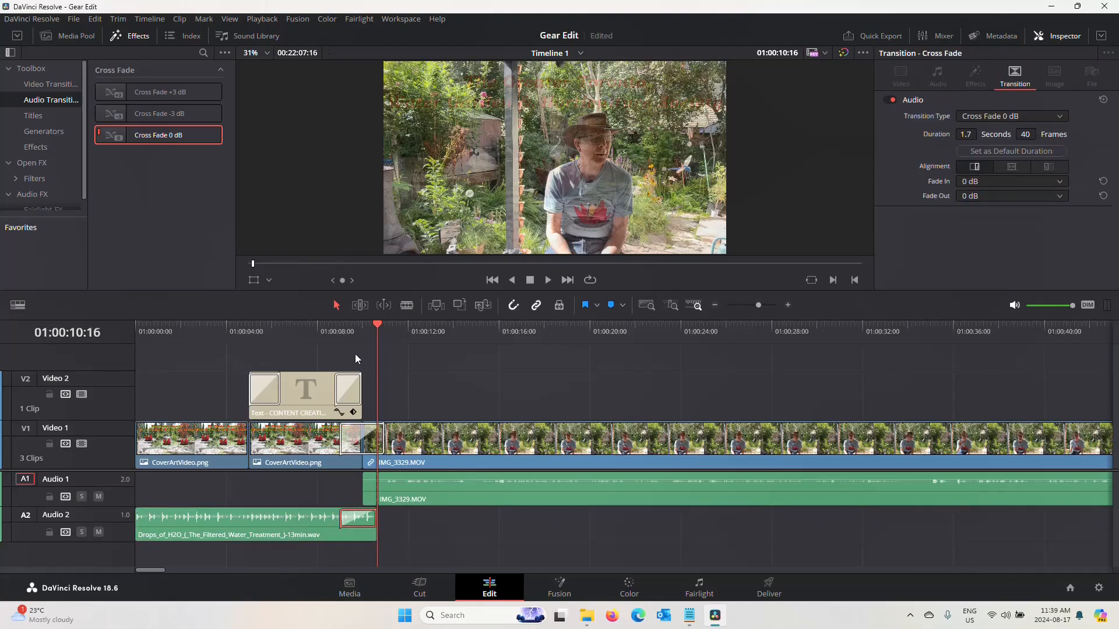
Step: Play the timeline from 01:00:02:15 into IMG_3329.MOV to check the music fade-out
left_click(495, 280)
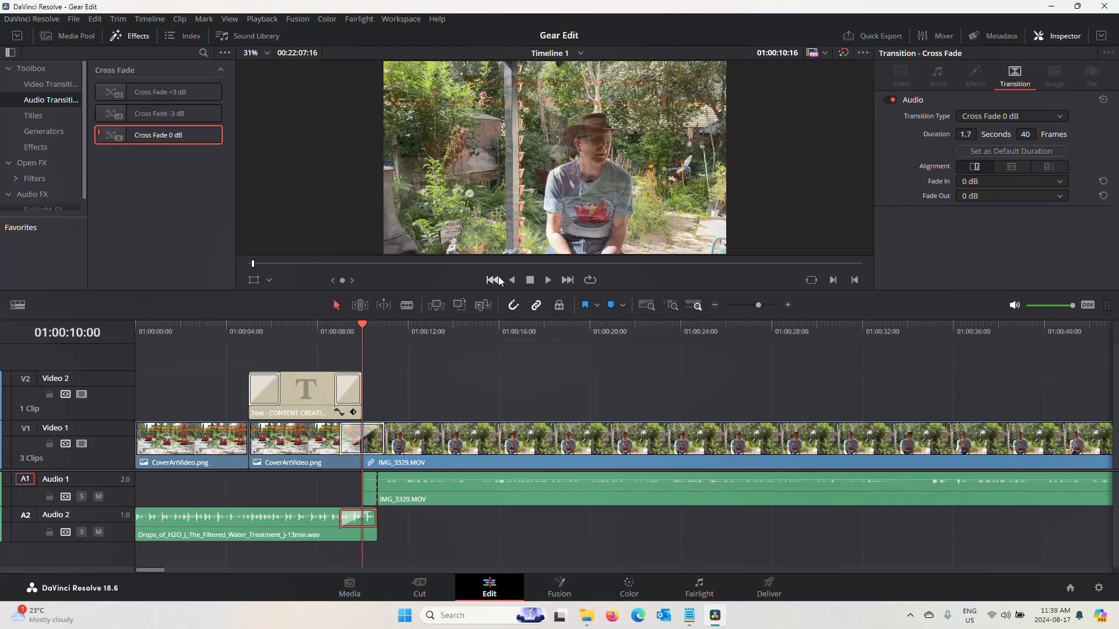
left_click(496, 280)
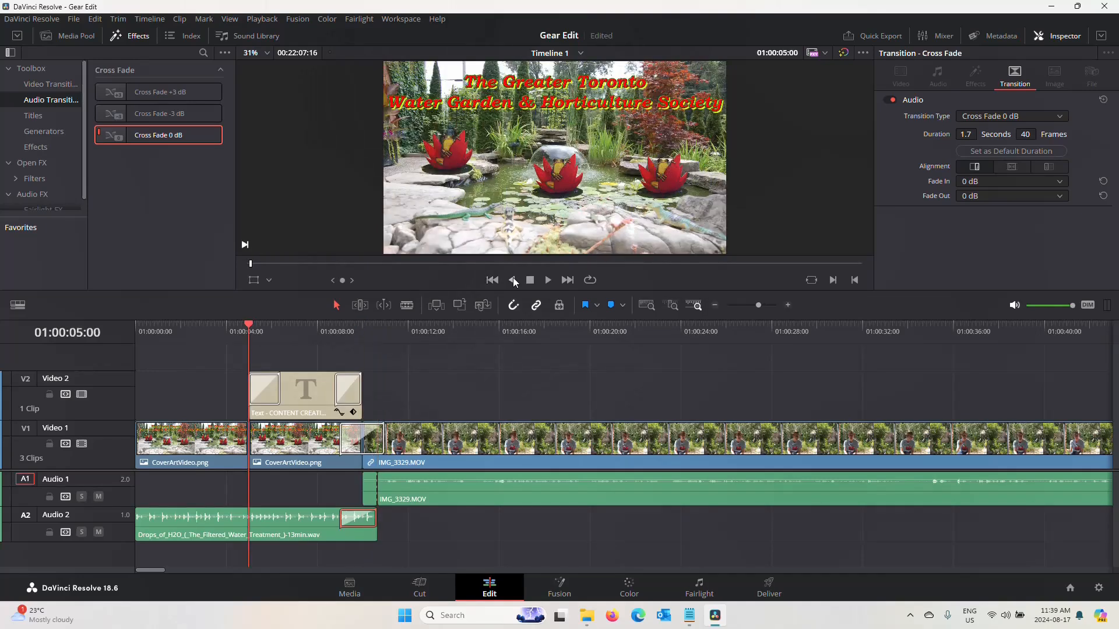
left_click(568, 281)
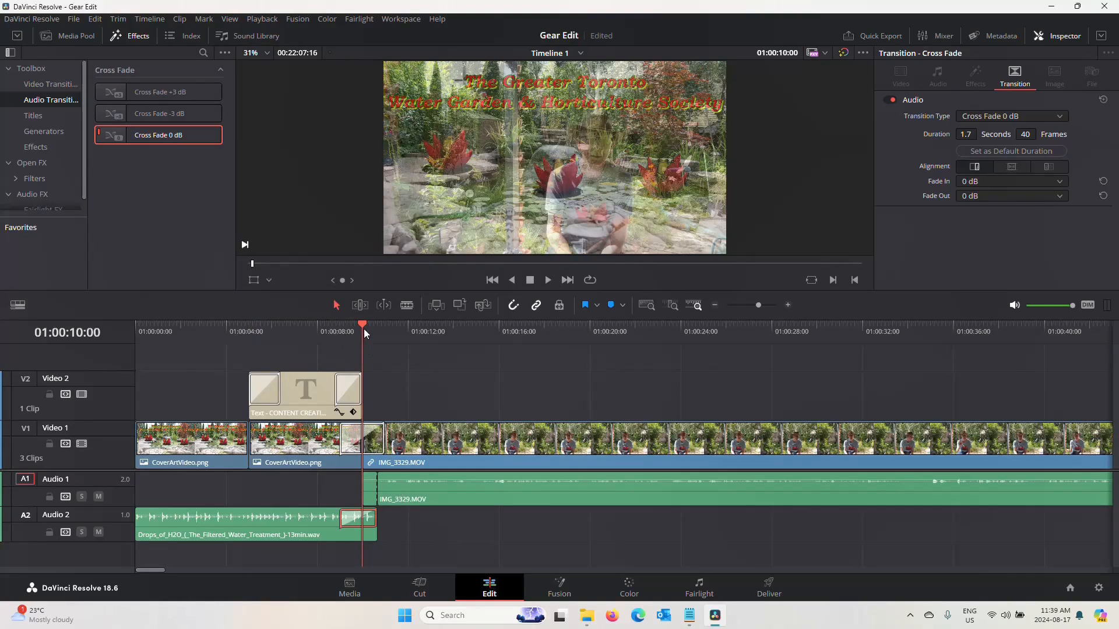
left_click_drag(358, 325, 348, 321)
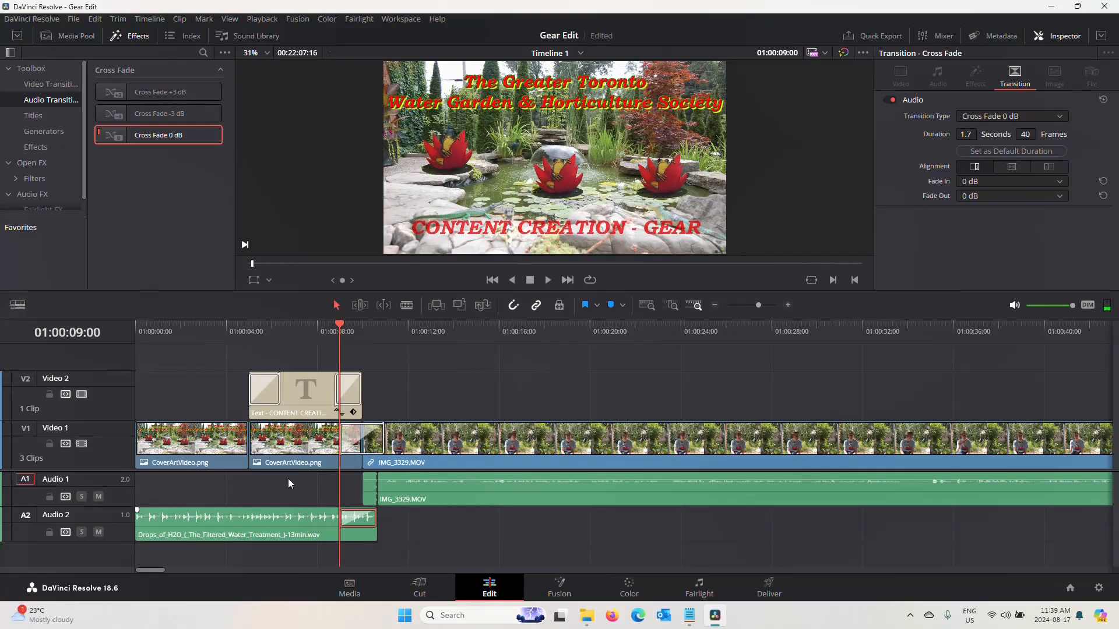
left_click(194, 337)
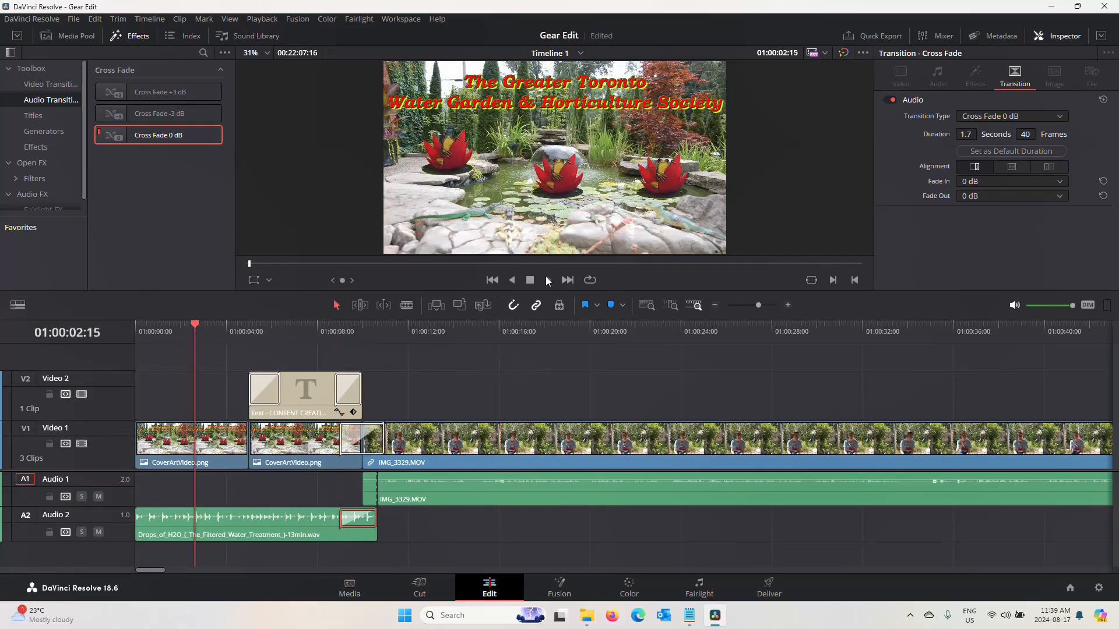
left_click(549, 281)
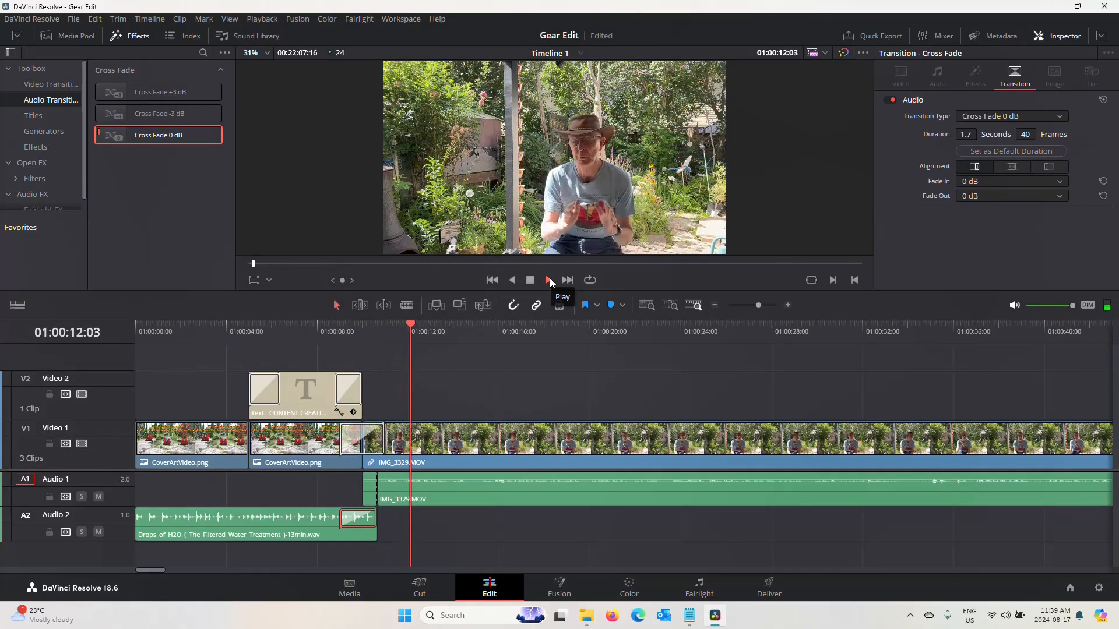
left_click(530, 280)
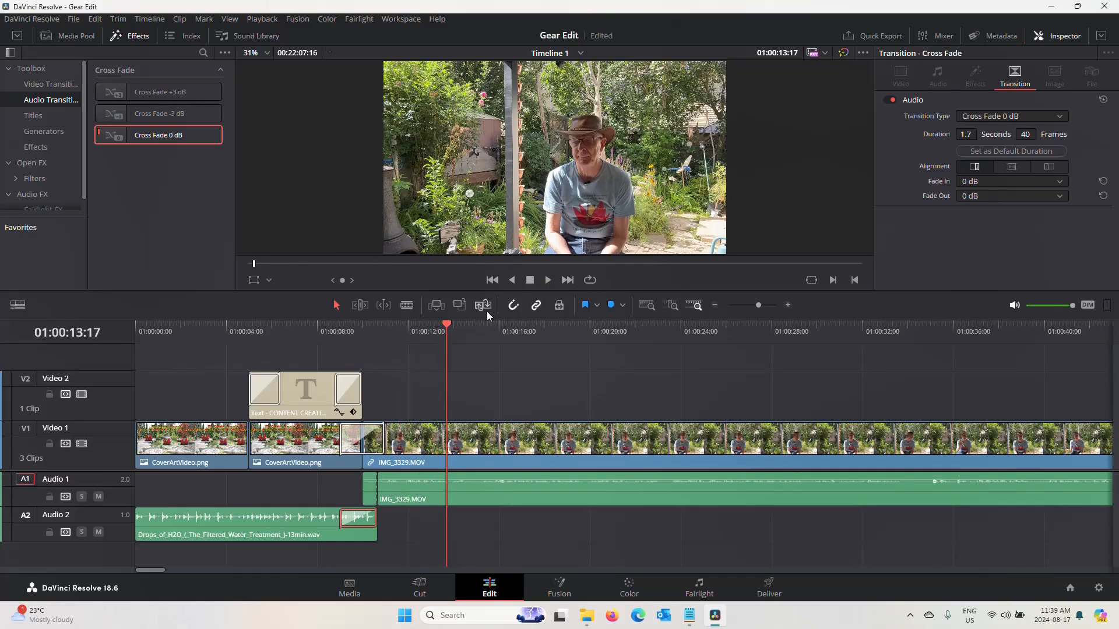
left_click(74, 20)
Step: Play IMG_3329.MOV from 01:15:31:03 in the last part of the timeline to check the footage
left_click(715, 306)
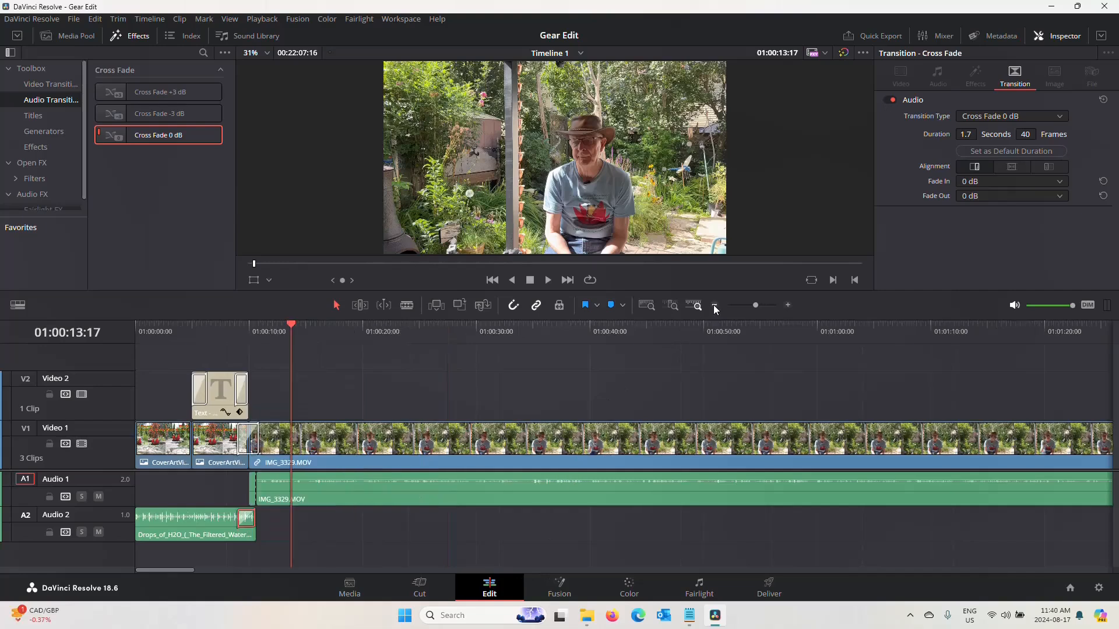
left_click(715, 305)
left_click(715, 305)
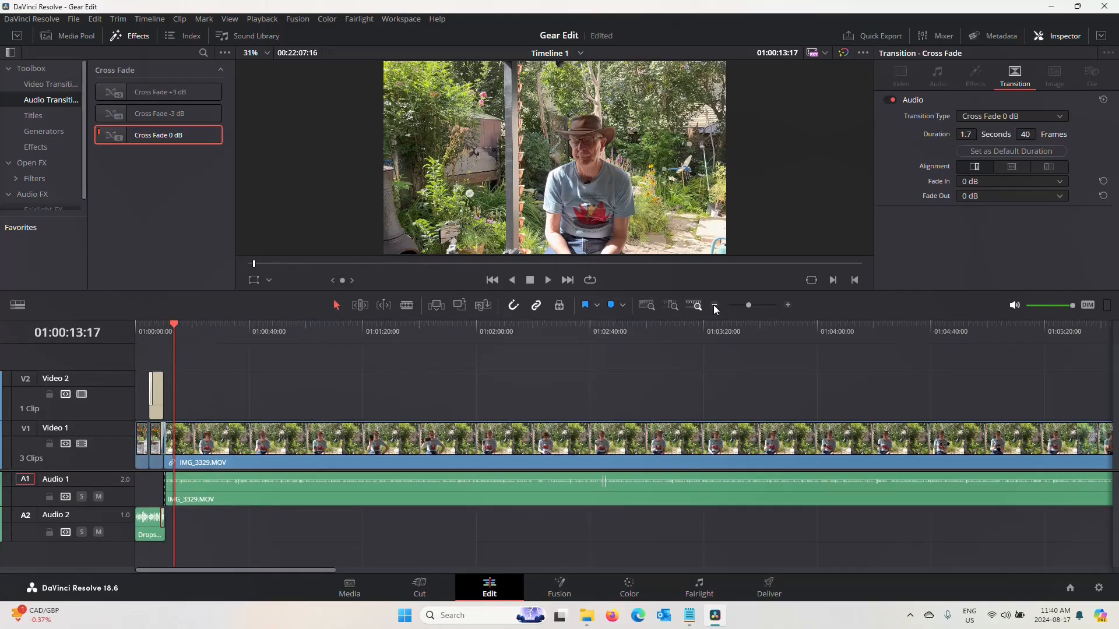
left_click(715, 305)
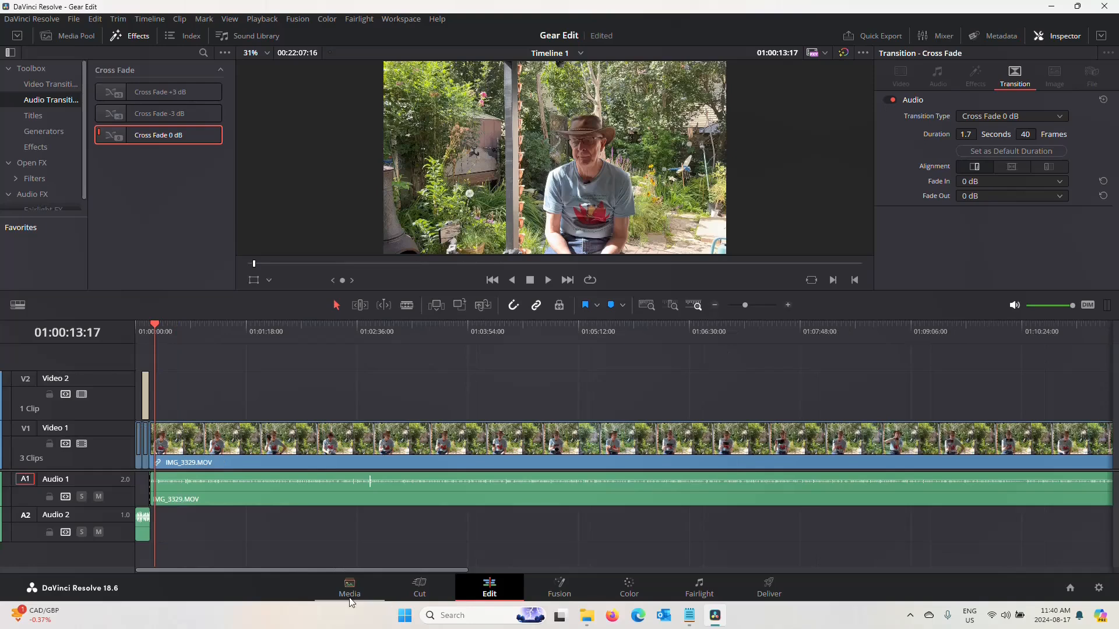
left_click_drag(369, 569, 725, 627)
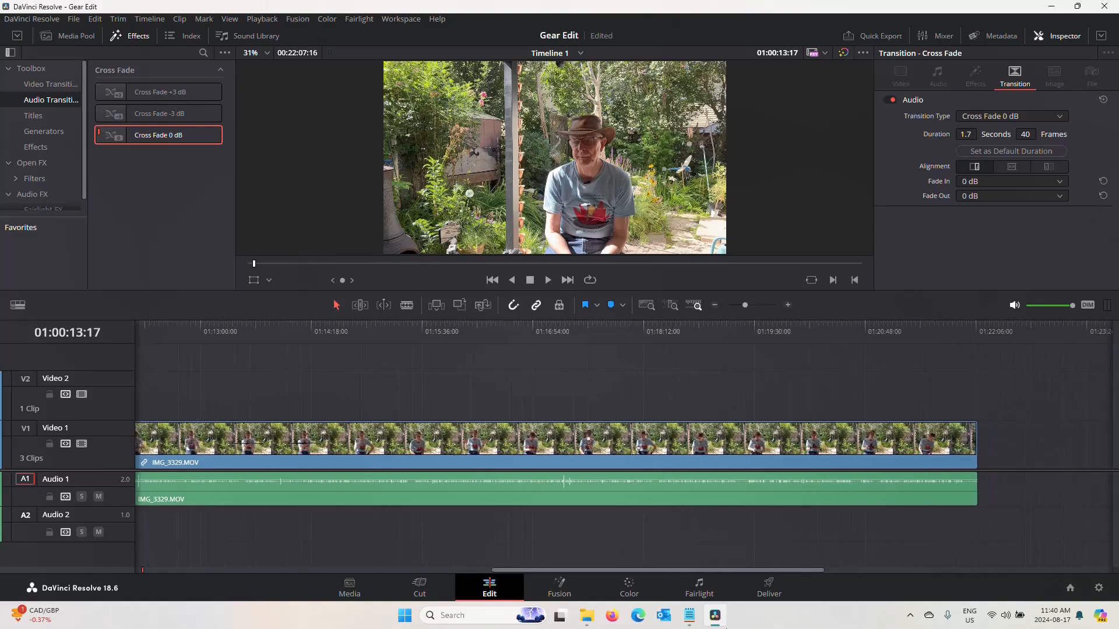
left_click(415, 331)
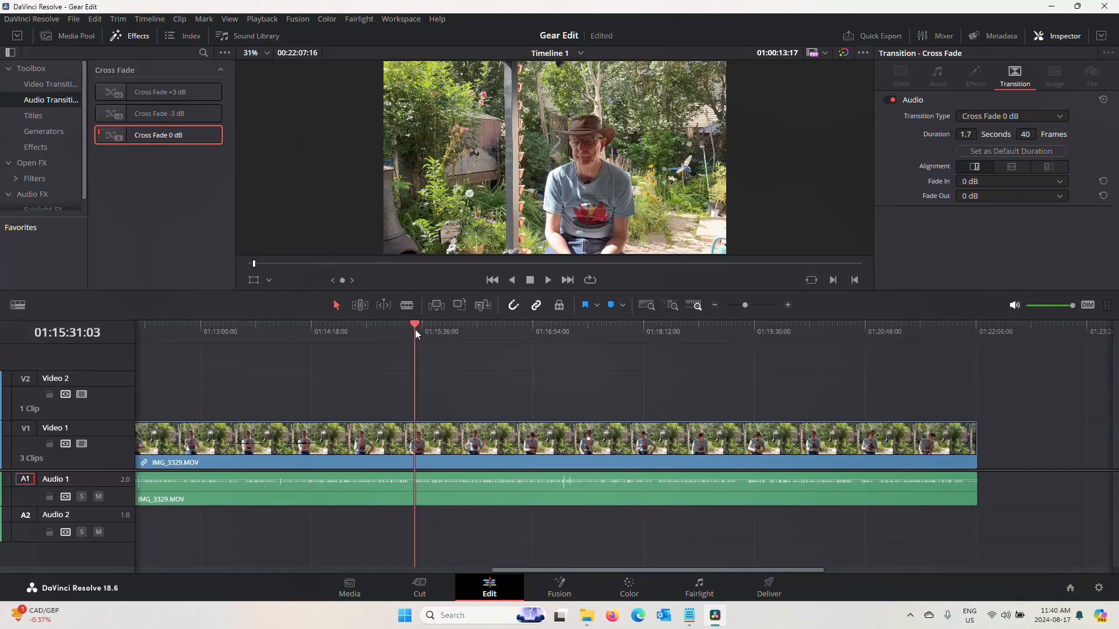
left_click(549, 280)
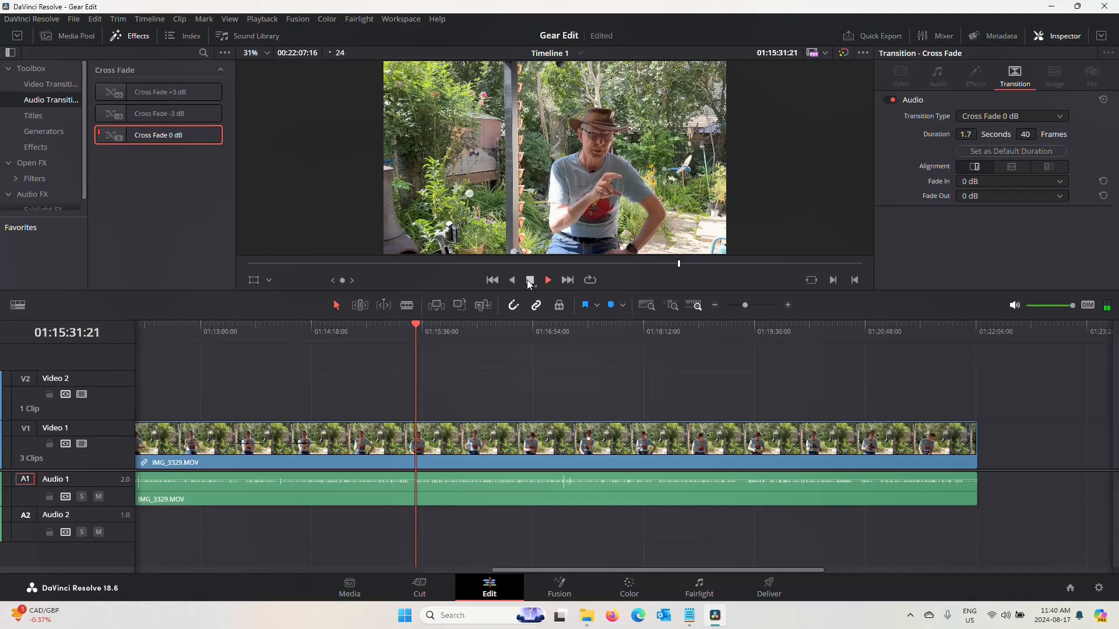
left_click(530, 280)
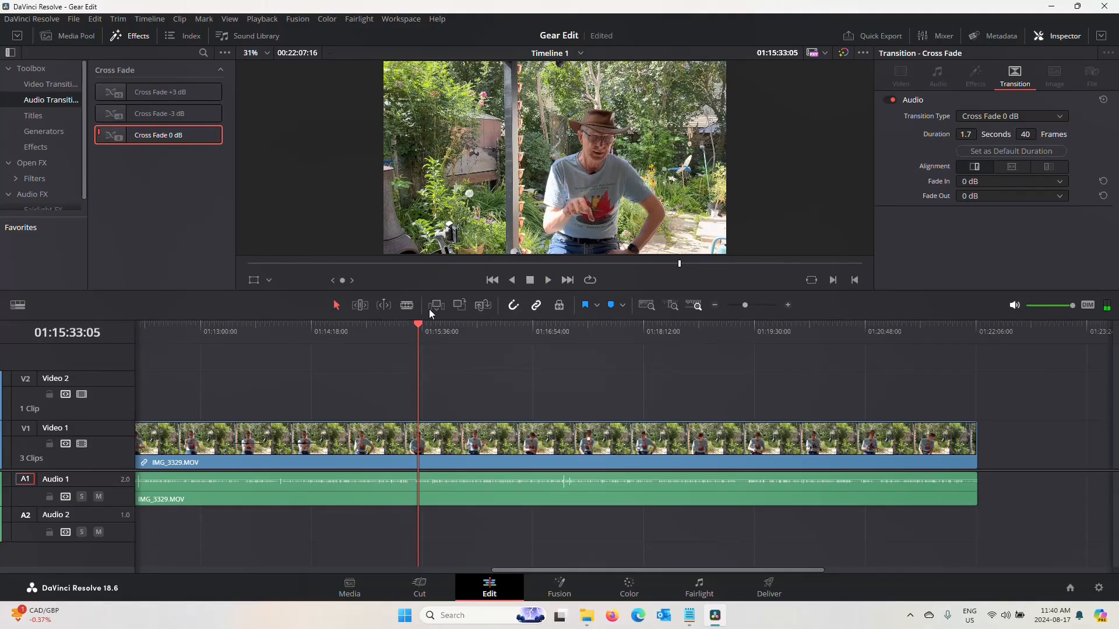
Step: Play IMG_3329.MOV up to 01:14:06:10 and from a further point up to 01:15:30:10 to look for a cut point
left_click(269, 329)
left_click(552, 277)
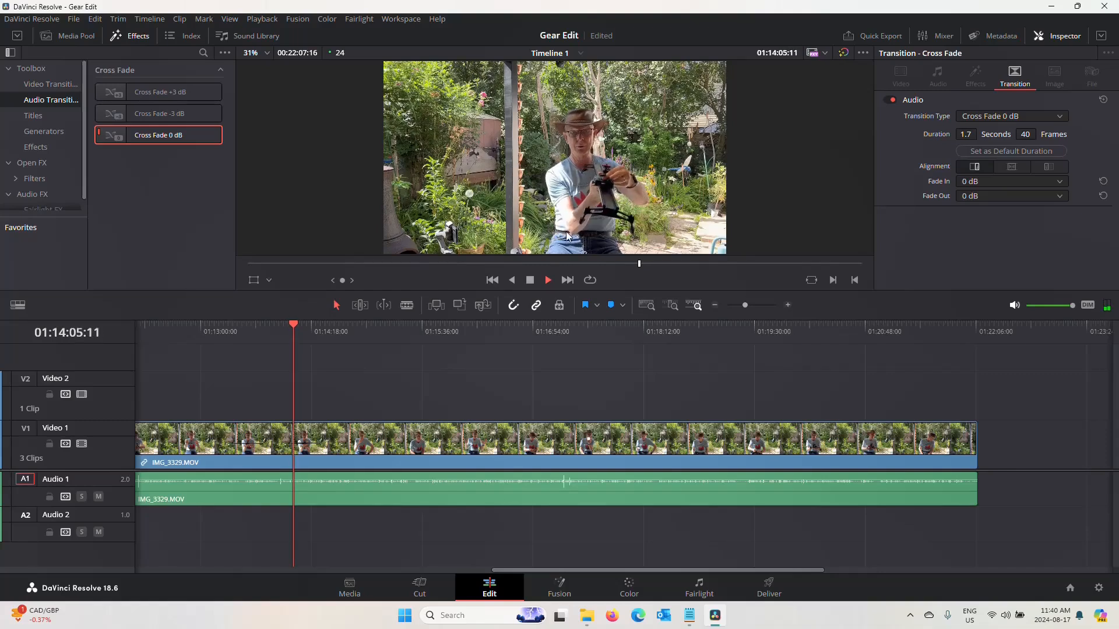
left_click(531, 281)
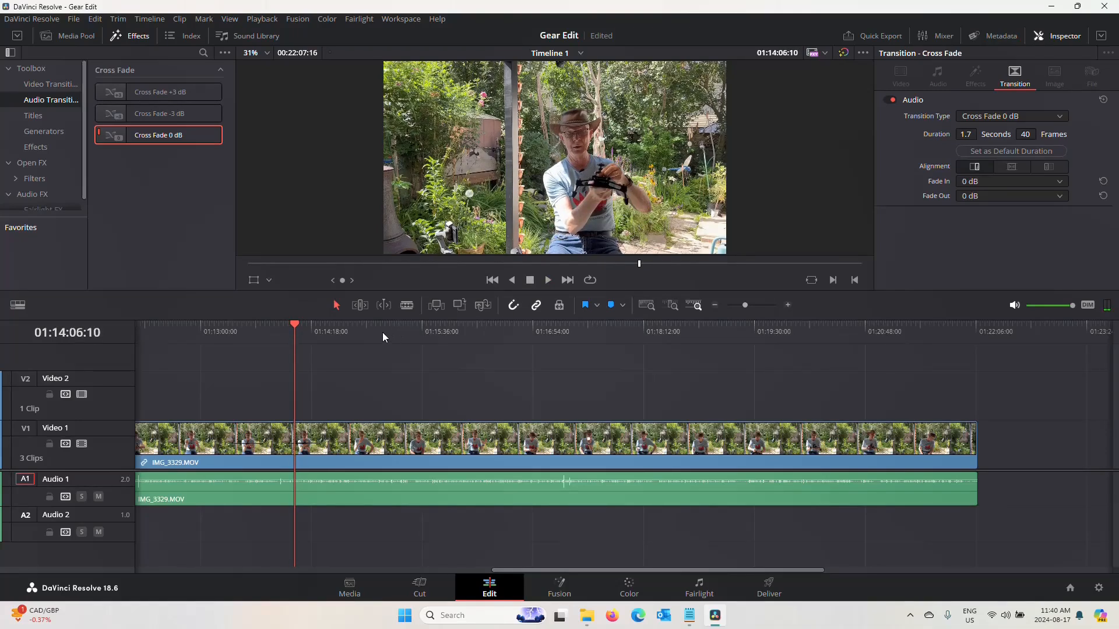
left_click(383, 332)
left_click(550, 280)
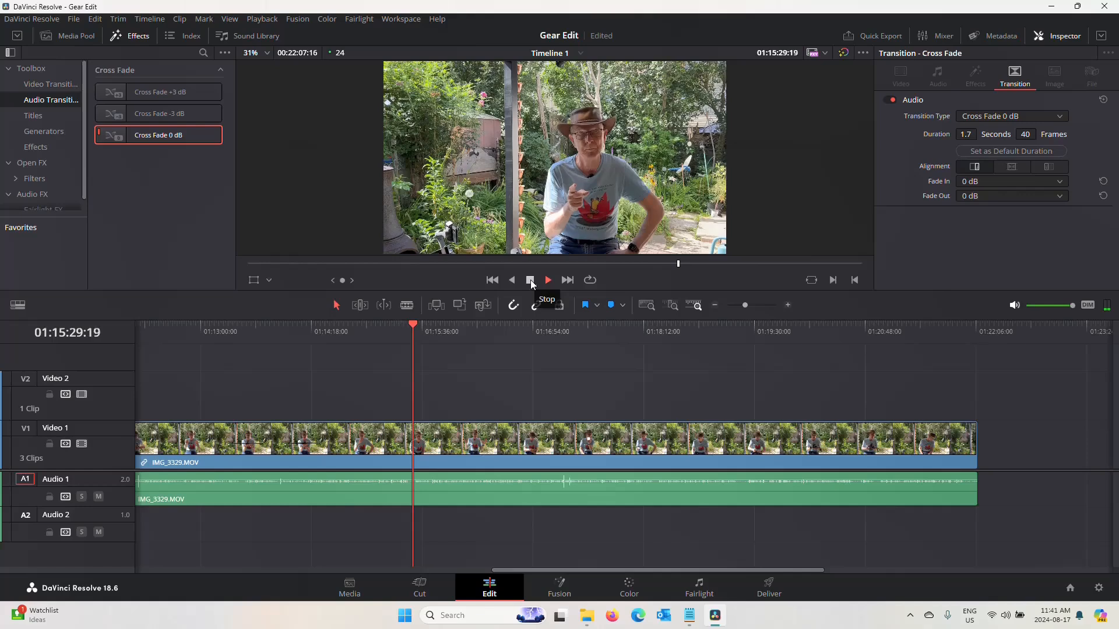
left_click(530, 281)
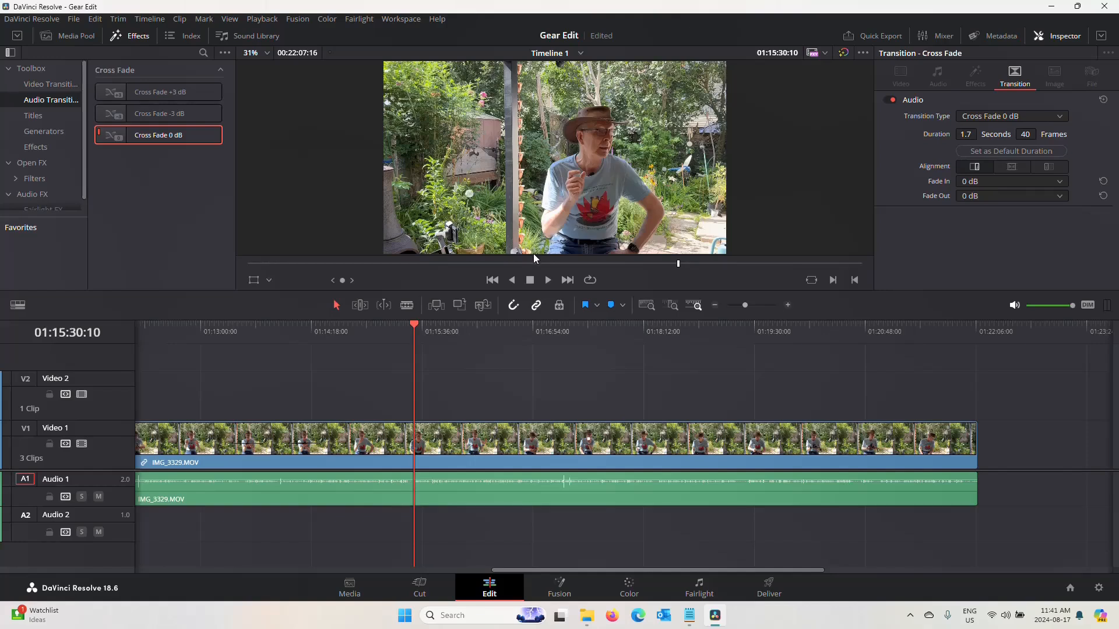
Step: Play back and forth to place the playhead at 01:15:29:08, and split the IMG_3329.MOV video on Video 1 there
left_click(513, 281)
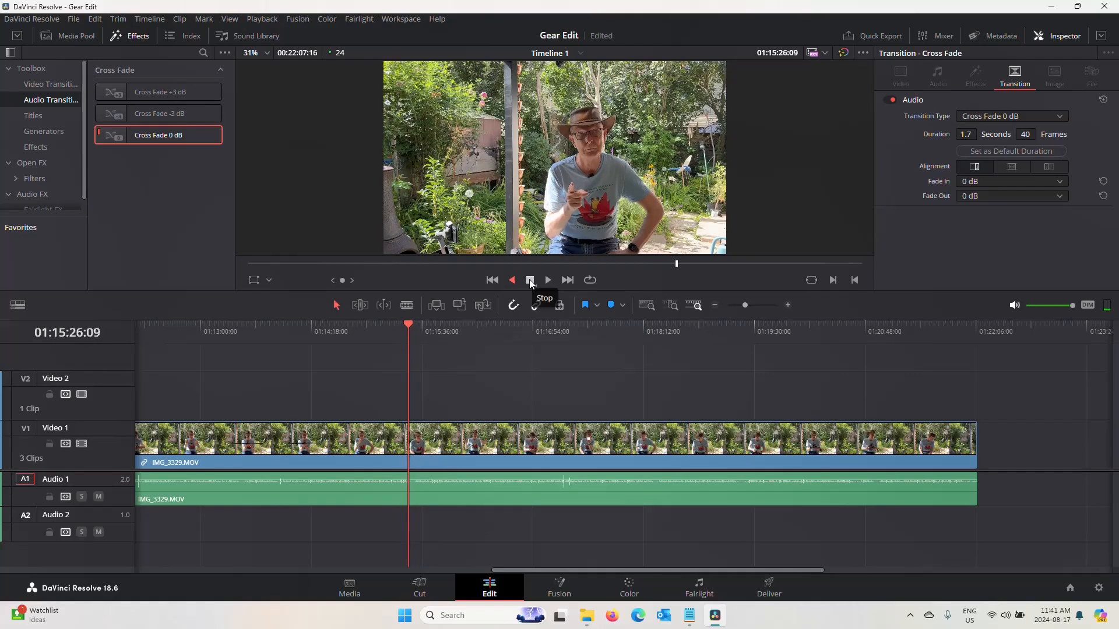
left_click(530, 281)
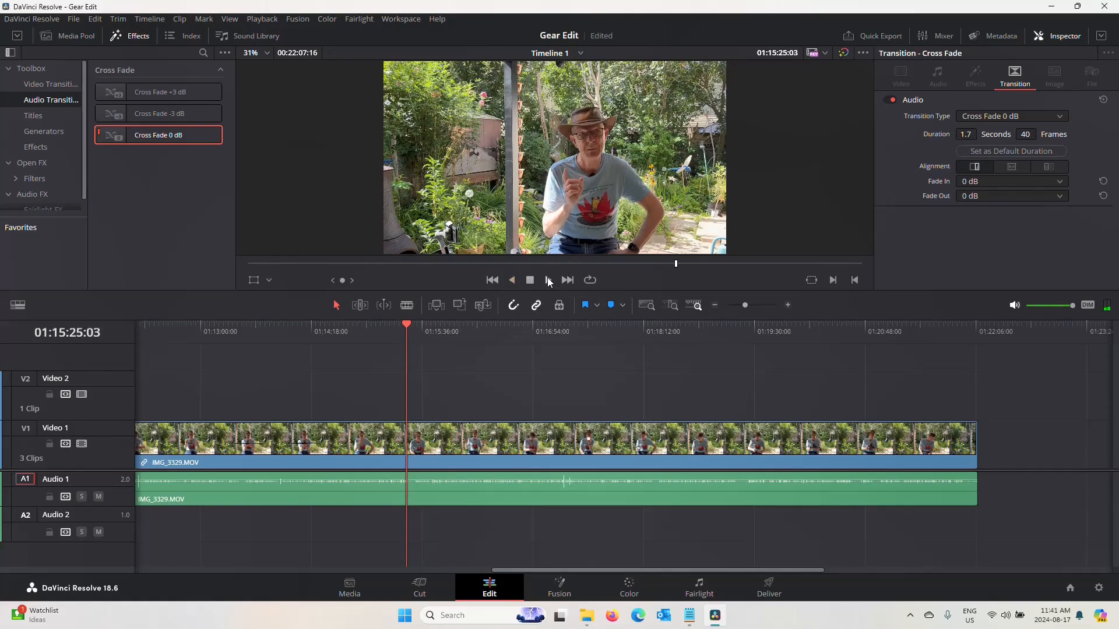
left_click(548, 281)
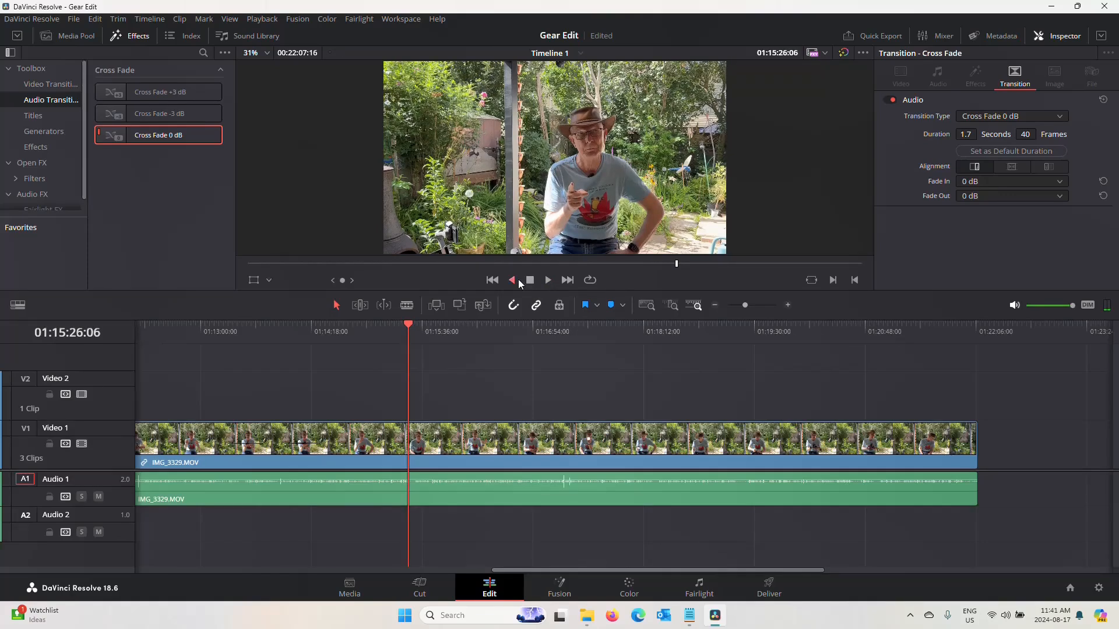
left_click(532, 282)
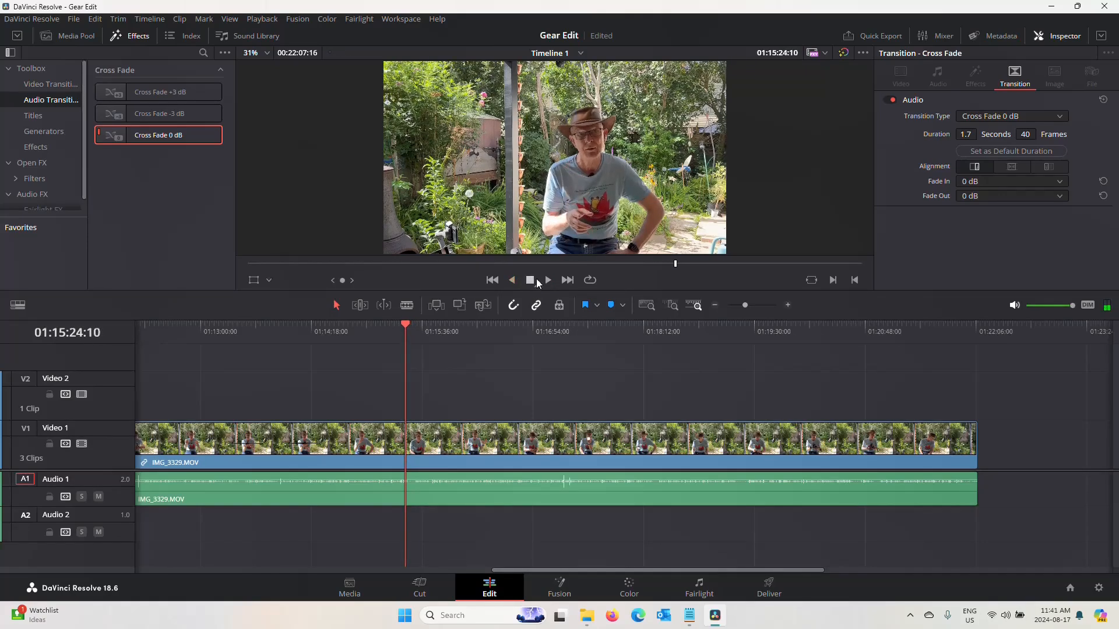
key("space")
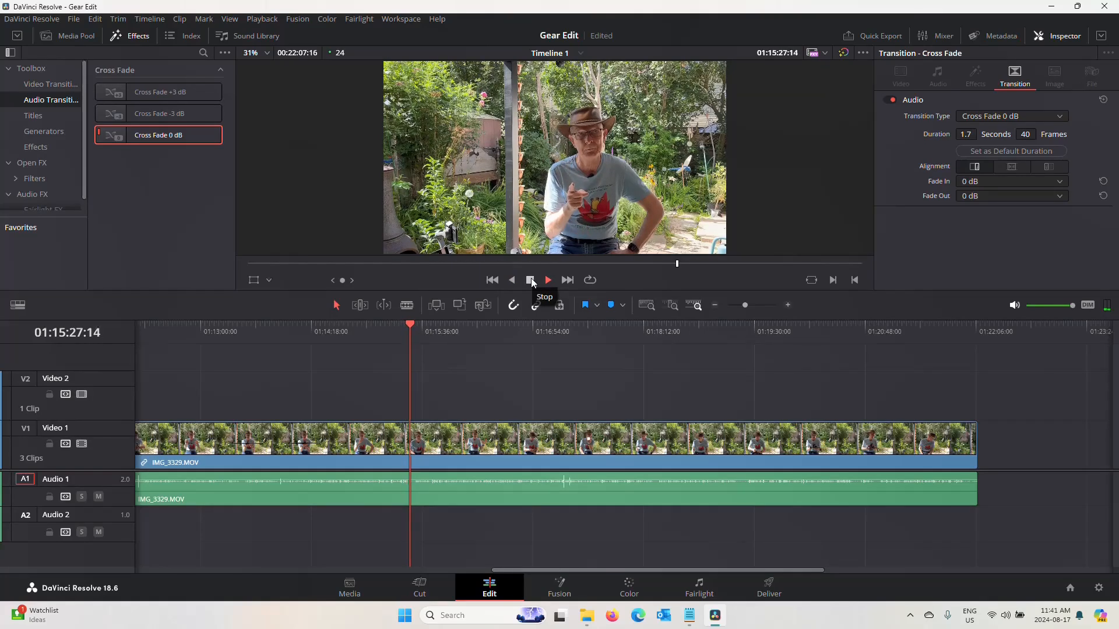
left_click(531, 282)
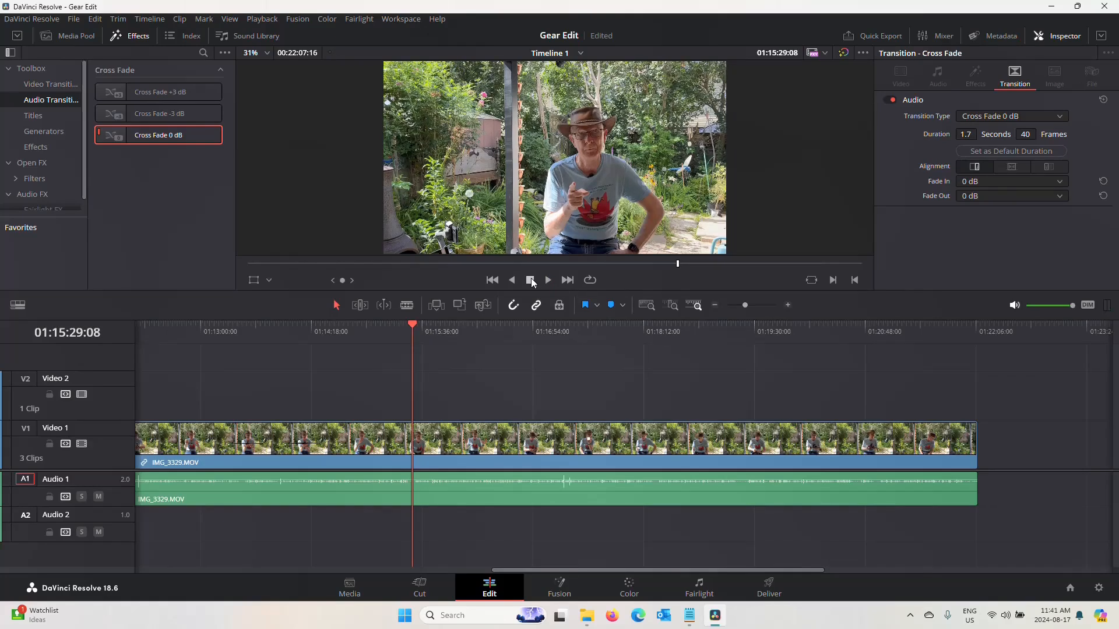
left_click(407, 306)
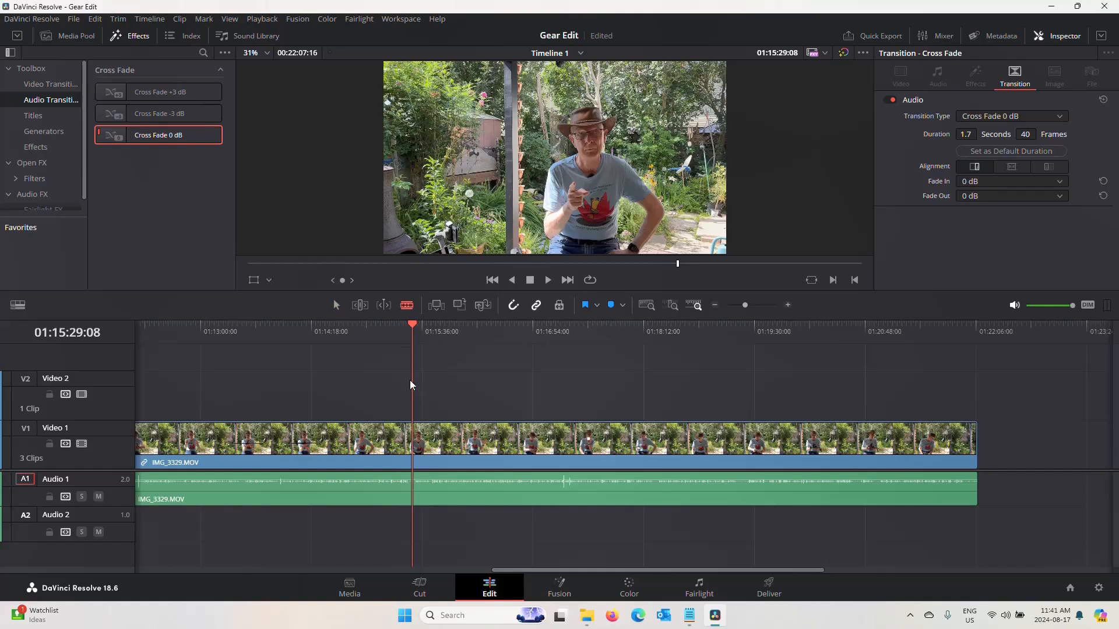
left_click(412, 436)
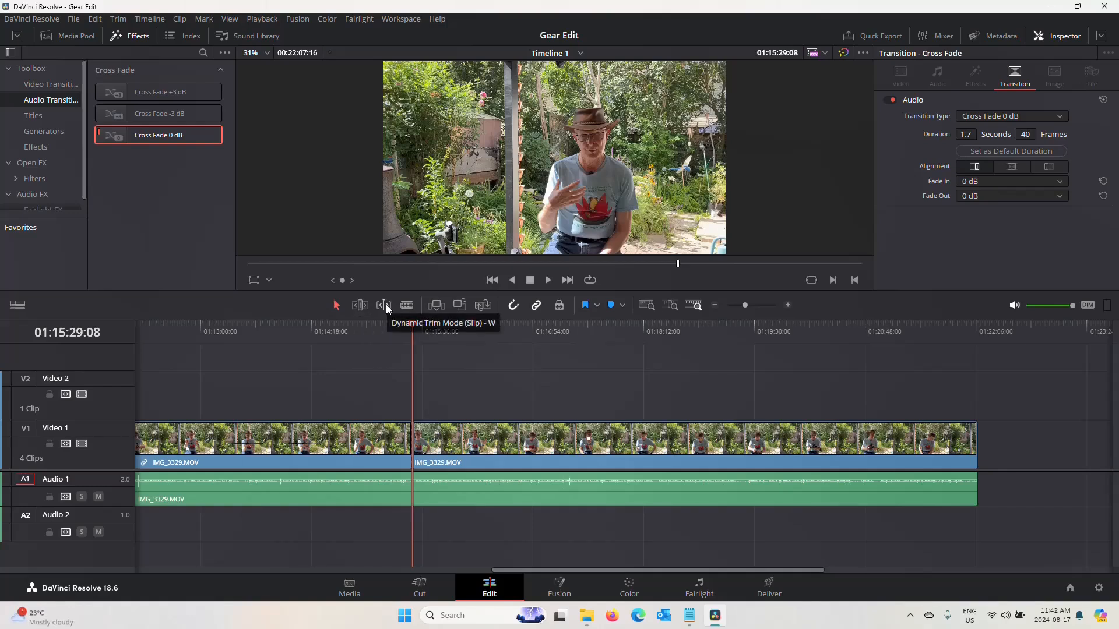
Step: Try moving the second IMG_3329.MOV video part later on Video 1 and the Audio 1 clip slightly earlier
left_click_drag(466, 431, 589, 441)
mouse_move(460, 496)
left_mouse_down()
mouse_move(473, 496)
mouse_move(444, 498)
left_mouse_up()
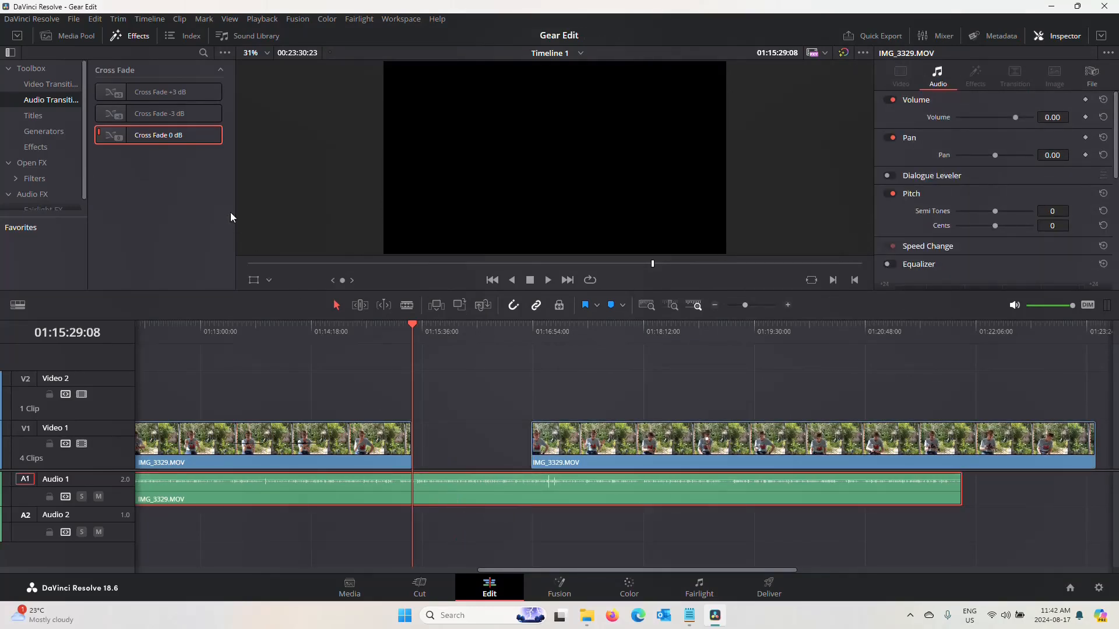
Step: Undo the last edits, reverting the move of the Audio 1 clip and of the second video part on Video 1
left_click(94, 19)
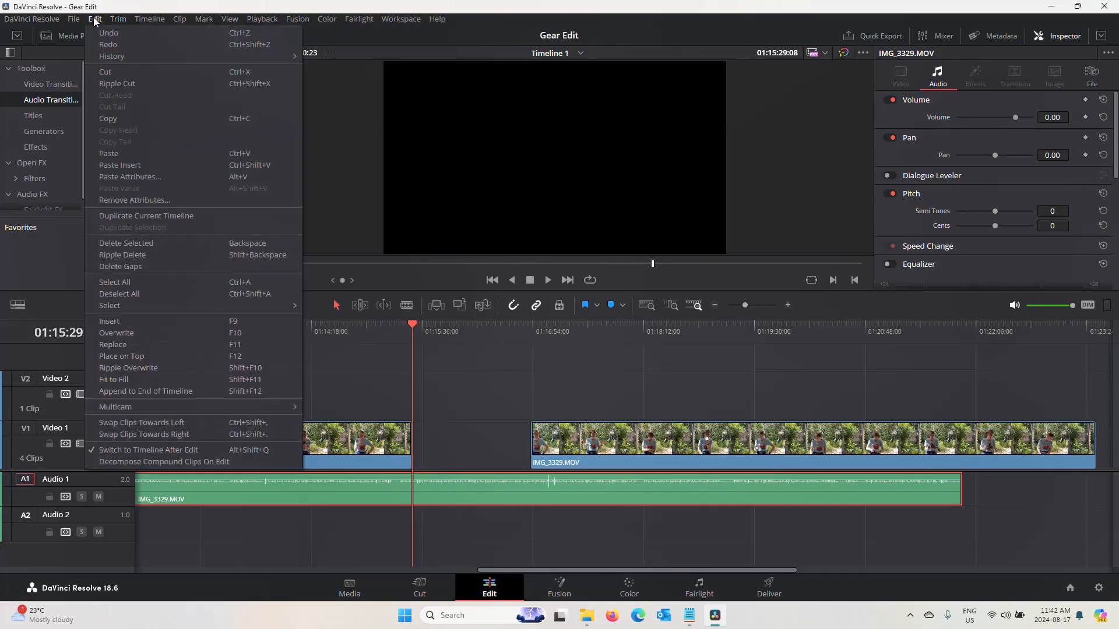
left_click(100, 33)
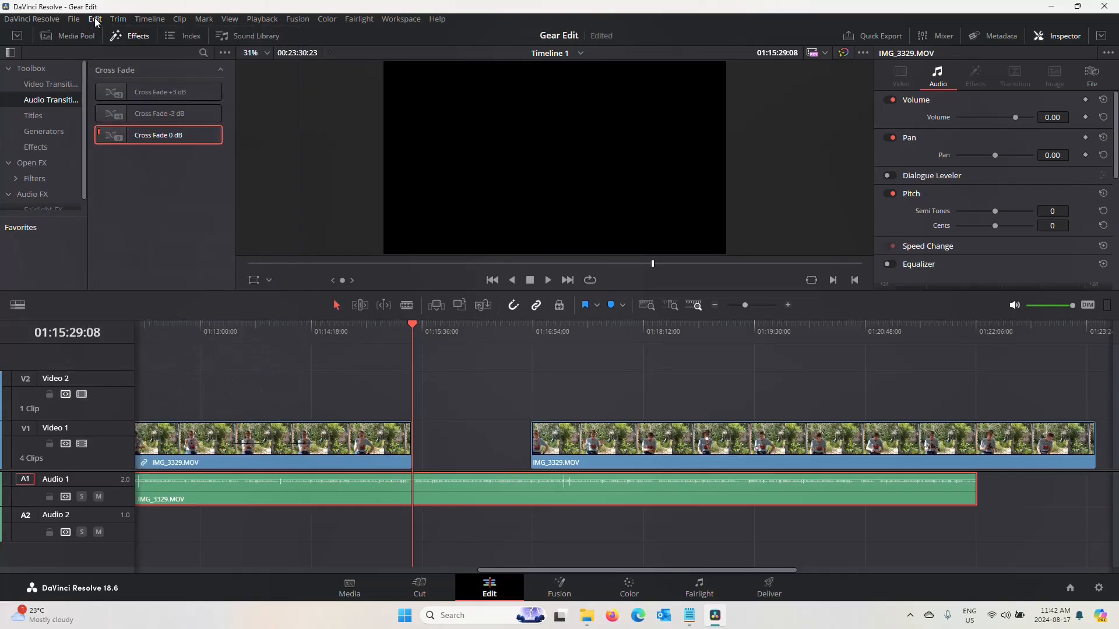
left_click(95, 20)
left_click(103, 32)
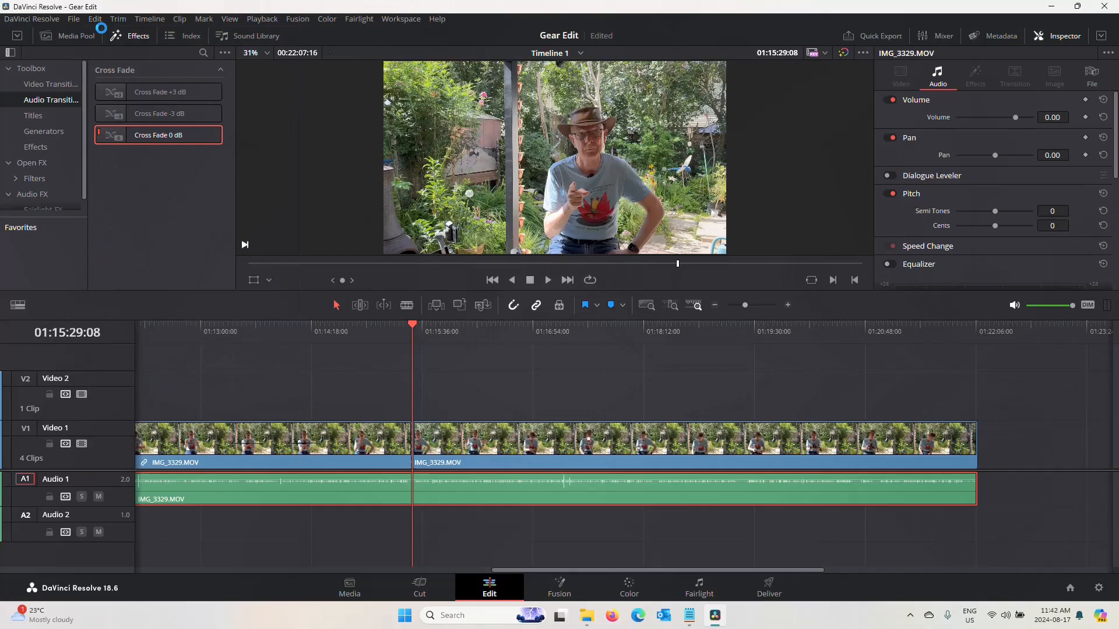
left_click(94, 20)
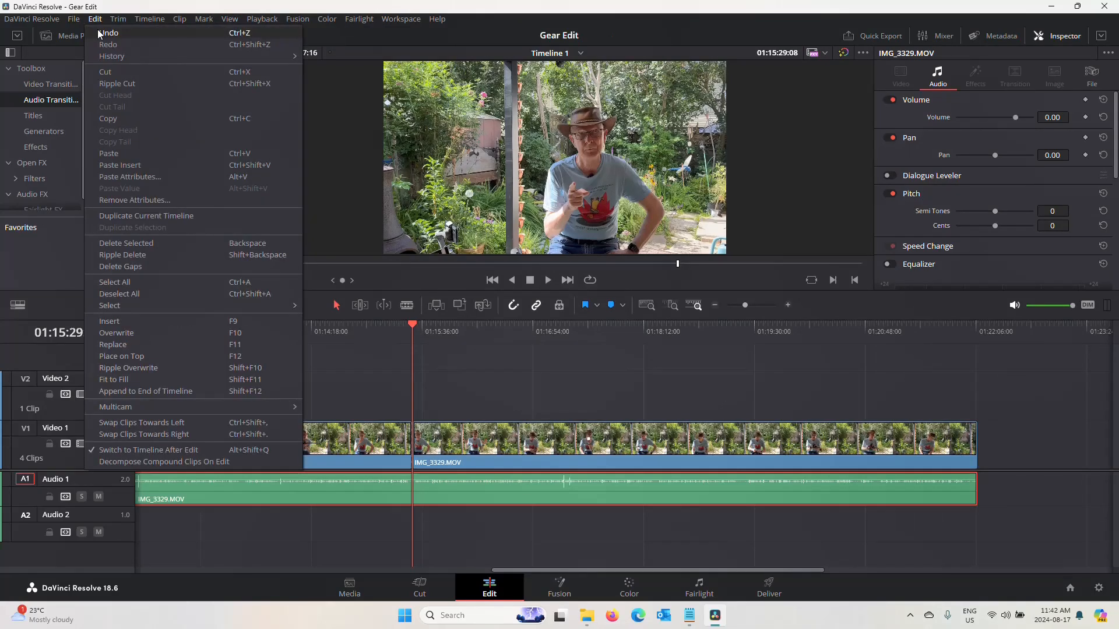
Step: Undo the last split and try to split the IMG_3329.MOV video and audio together at 01:15:29:08 with the Blade tool
left_click(99, 34)
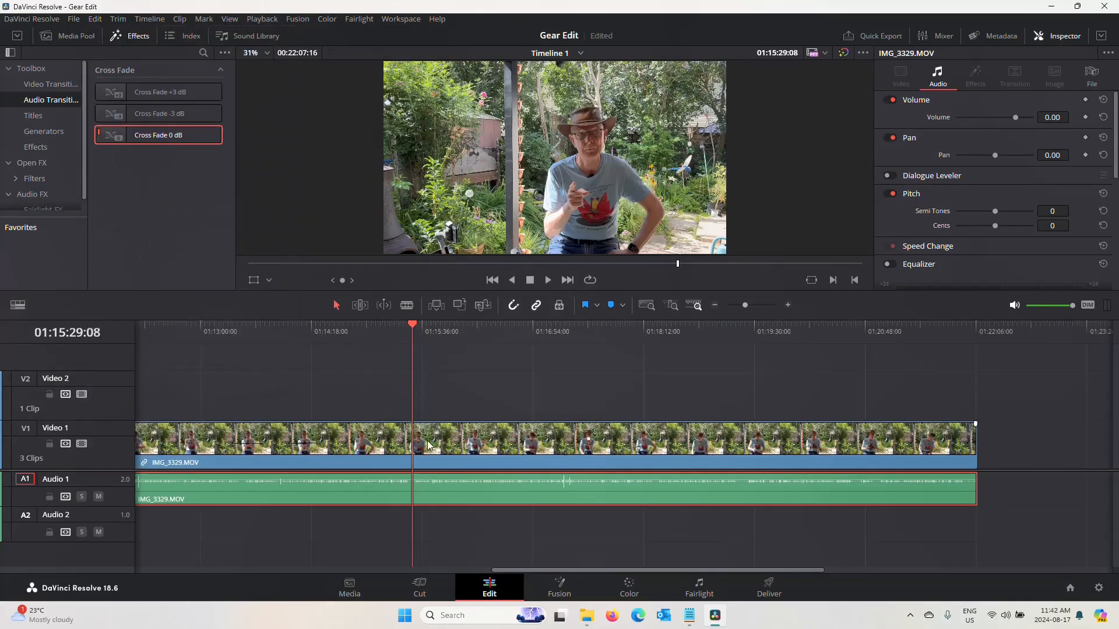
left_click(428, 441)
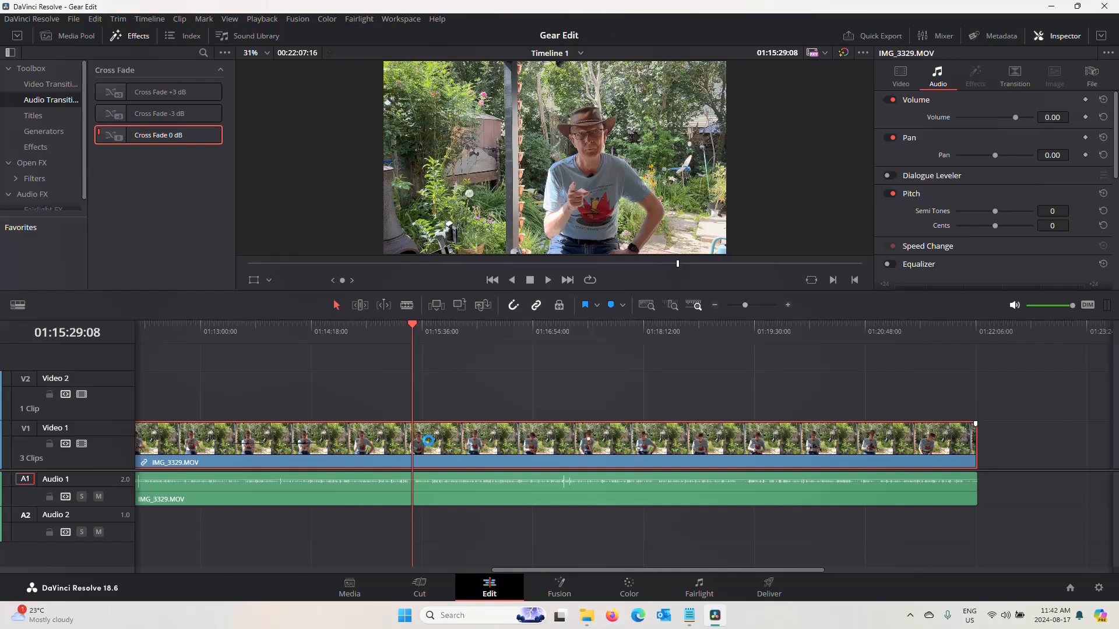
left_click(415, 495)
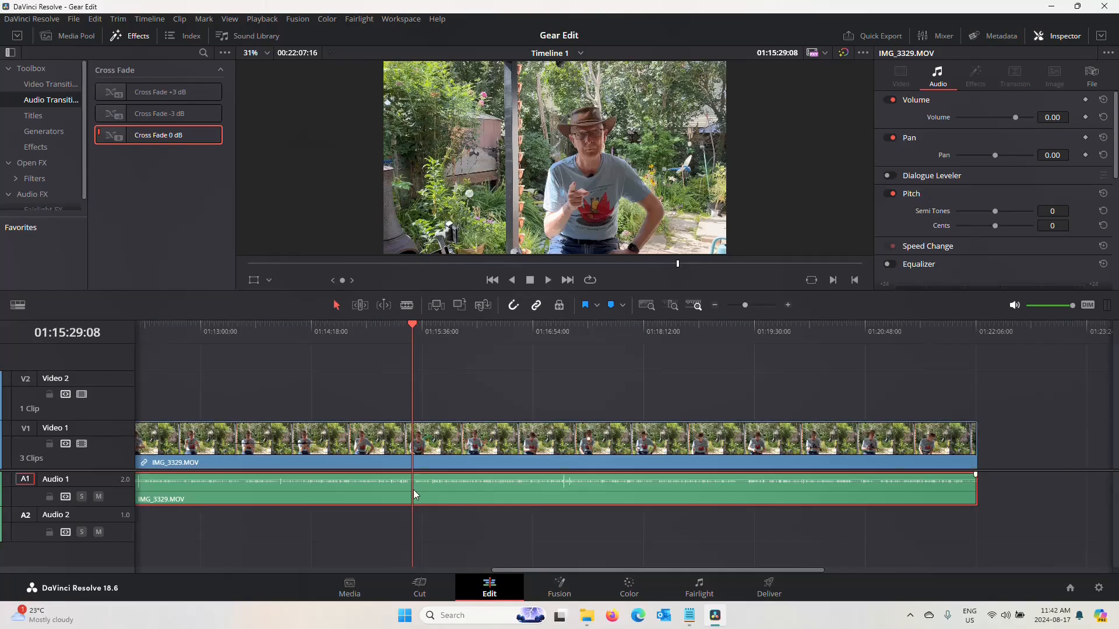
left_click(450, 446, "ctrl")
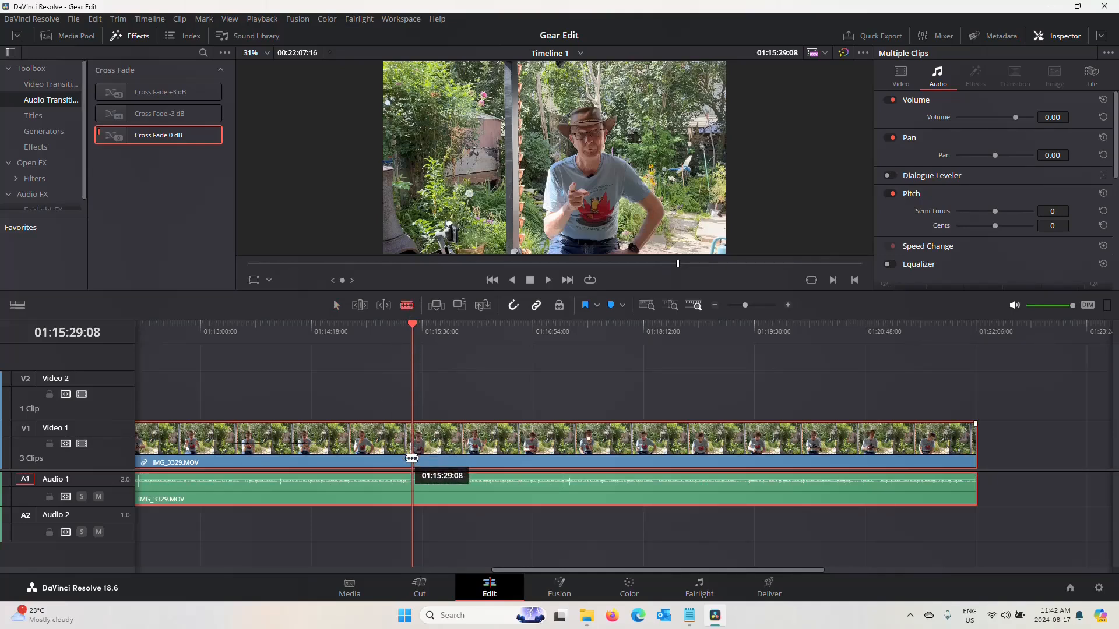
left_click(412, 459)
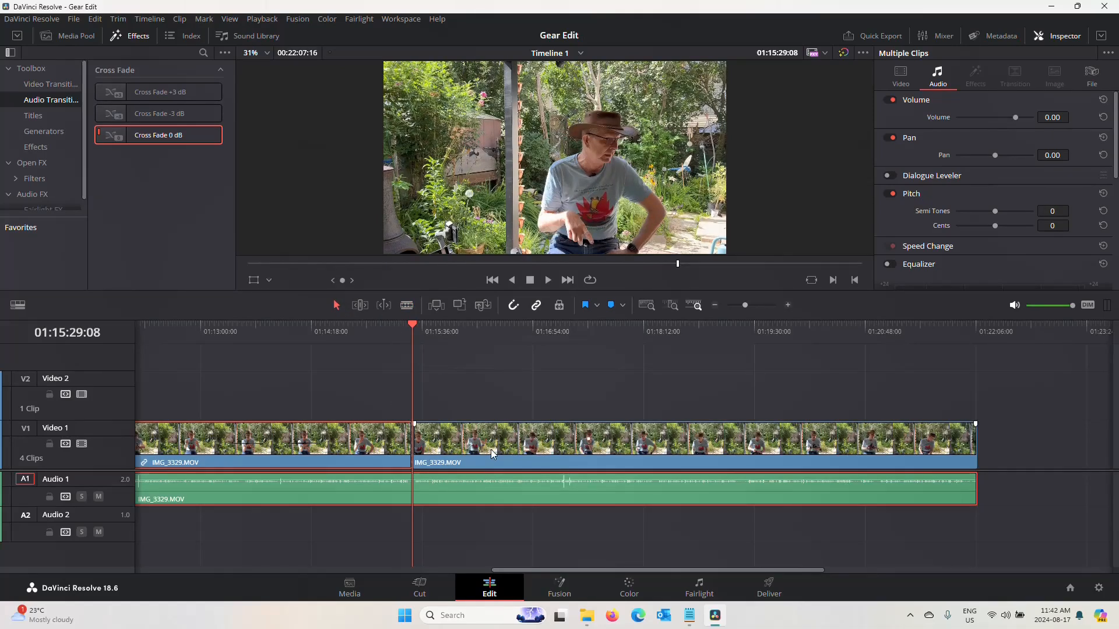
Step: Move the second part of the split IMG_3329.MOV video later on Video 1 to test whether its audio follows
left_click_drag(491, 450, 524, 450)
mouse_move(483, 491)
left_mouse_down()
mouse_move(501, 492)
mouse_move(483, 491)
left_mouse_up()
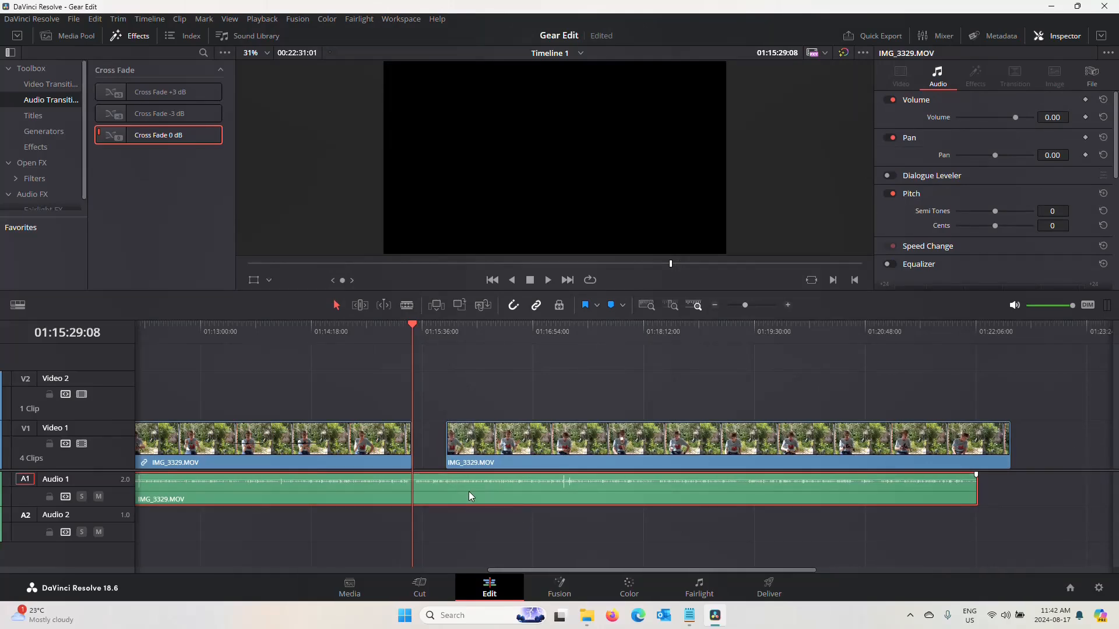
left_click(507, 439)
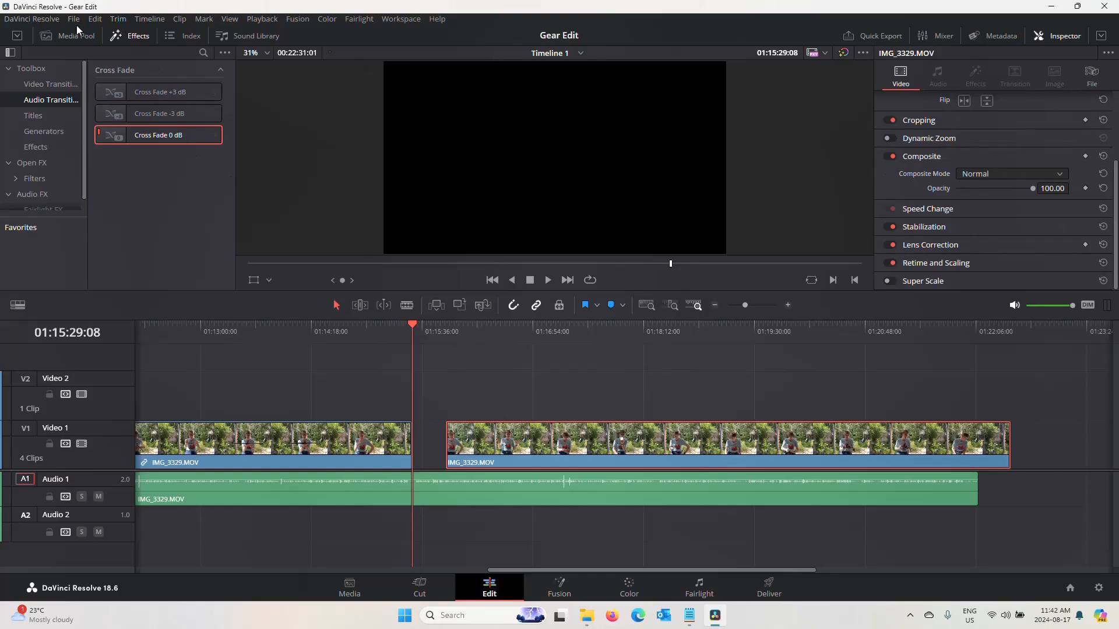
Step: Undo the move of the second video part and the blade split at the playhead
left_click(96, 21)
left_click(95, 22)
left_click(95, 21)
left_click(98, 31)
left_click(96, 22)
left_click(103, 32)
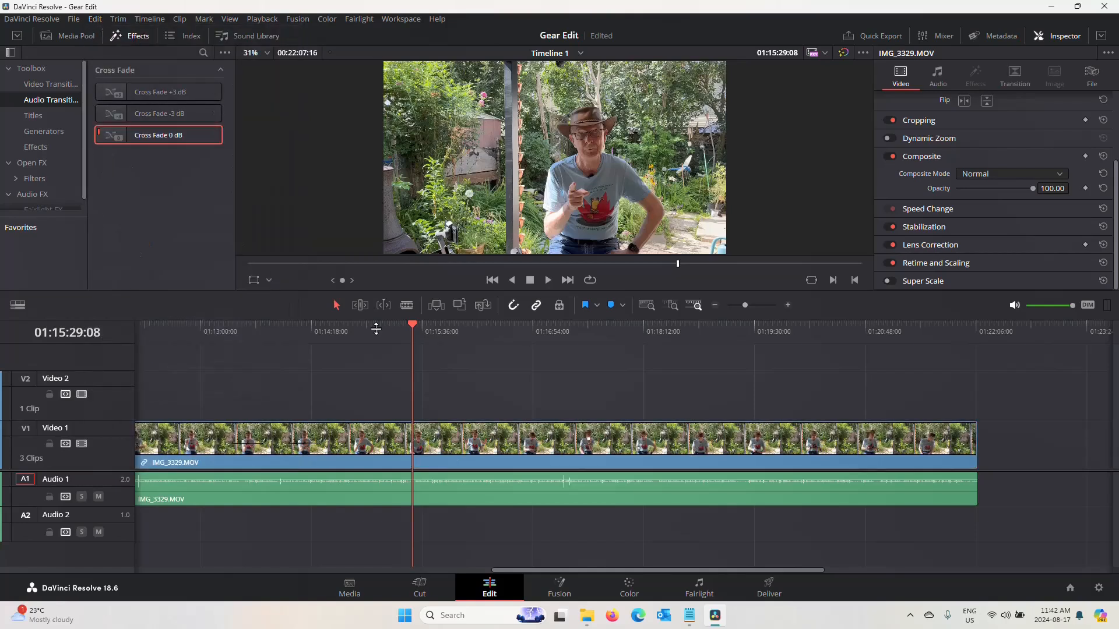
Step: Split the IMG_3329.MOV video and audio at 01:15:29:08 on the Cut page and return to the Edit page
left_click(420, 586)
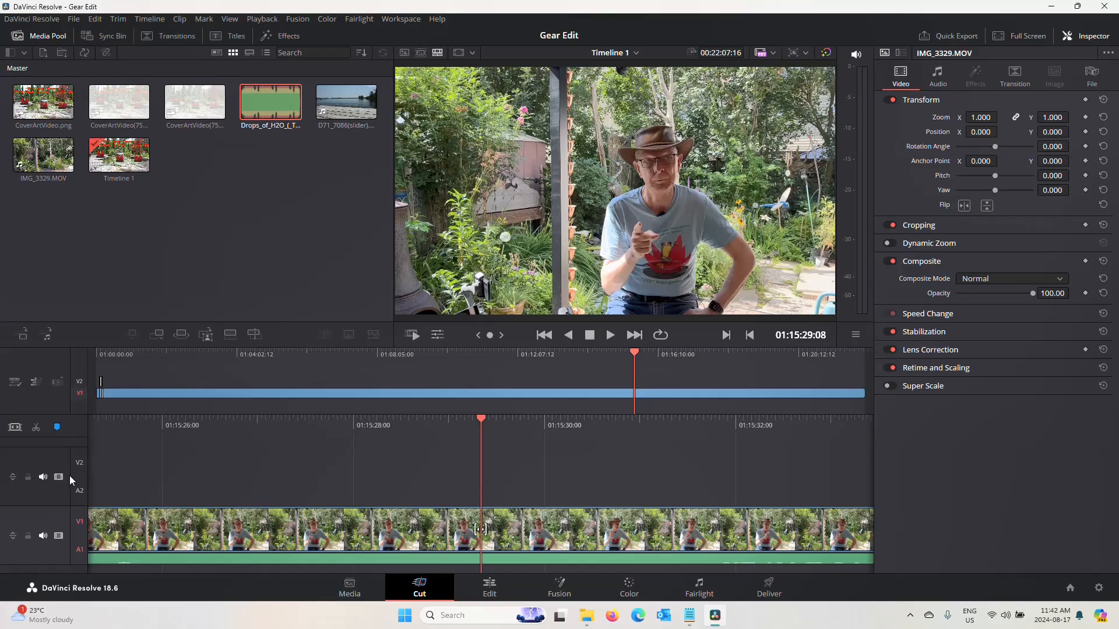
left_click(36, 429)
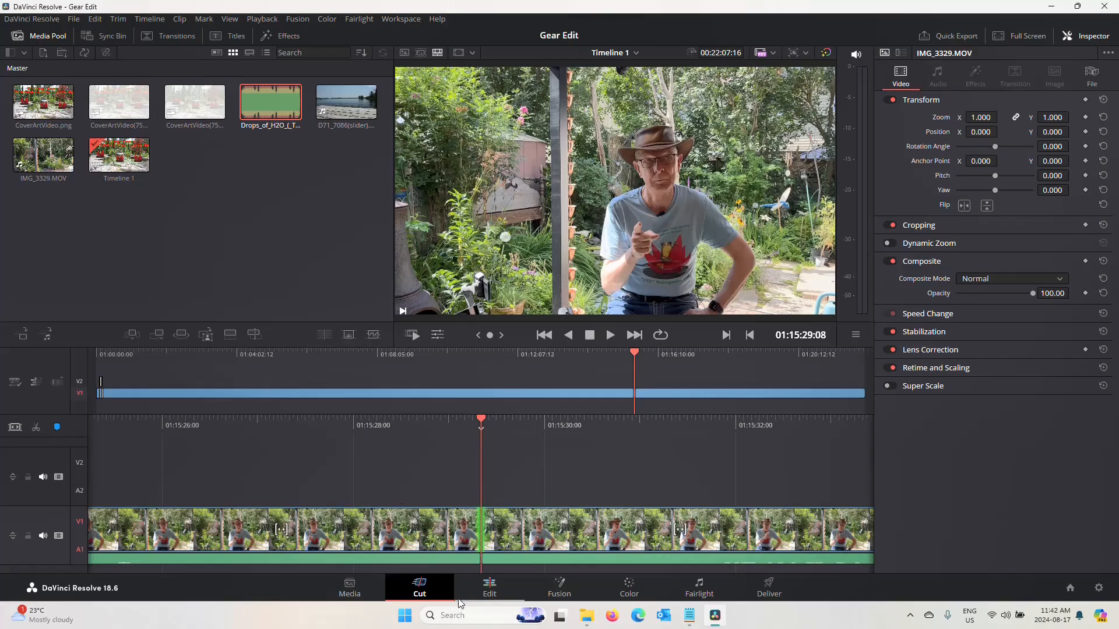
left_click(483, 587)
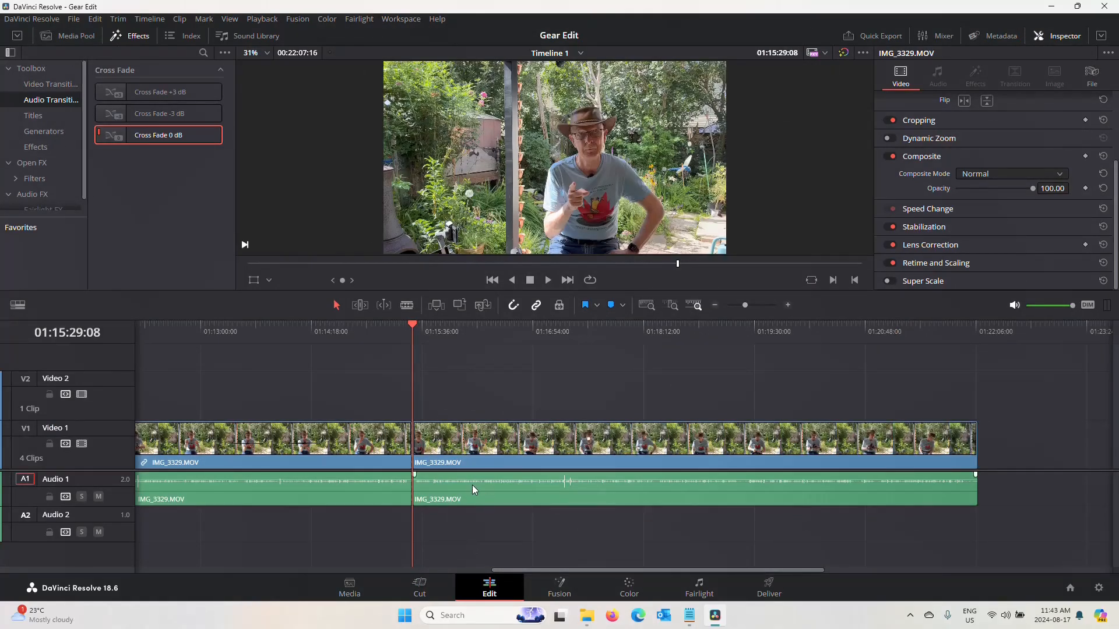
Step: Move the second IMG_3329.MOV video and audio parts later on the timeline, opening a gap after 01:15:29:08
left_click(474, 486)
left_click_drag(474, 486, 495, 486)
left_click_drag(488, 445, 550, 448)
left_click_drag(630, 478, 716, 505)
left_click(558, 497)
left_click_drag(587, 452, 755, 453)
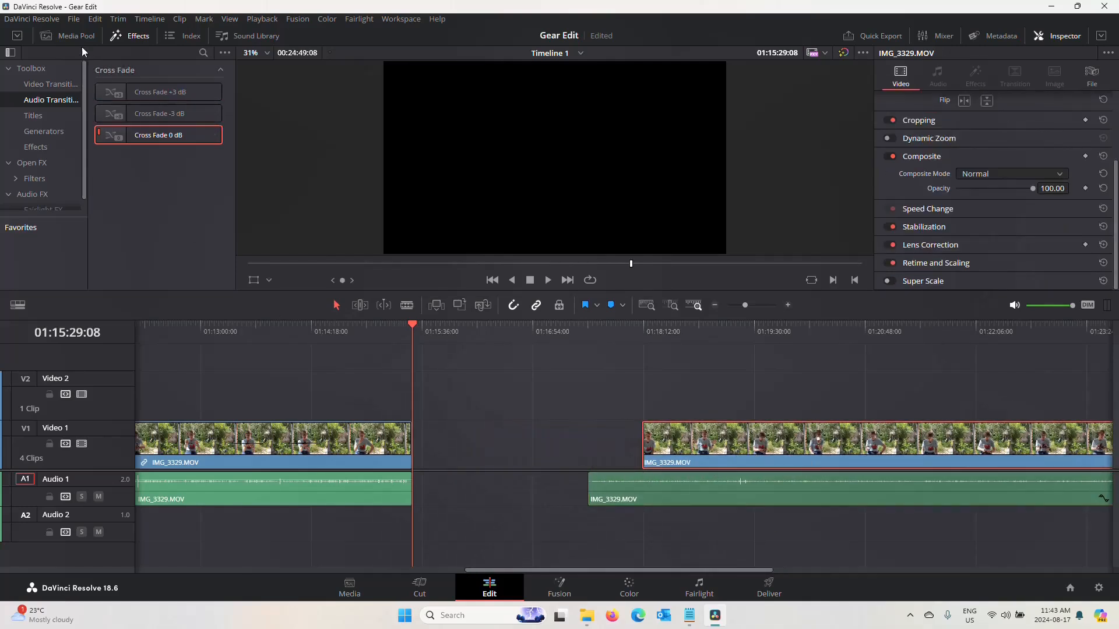
Step: Place the D71_7086(slider).mp4 clip from the media pool in the gap on Video 1 at 01:15:29:08 and preview it
left_click(70, 35)
left_click(6, 165)
left_click(27, 158)
left_click_drag(185, 268, 418, 443)
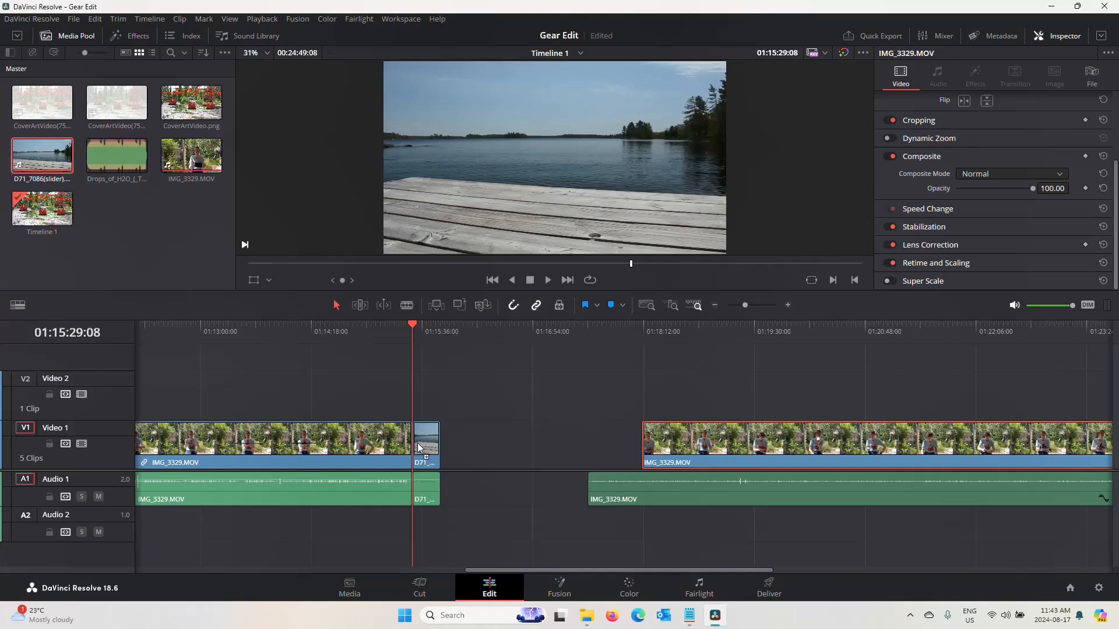
left_click(548, 281)
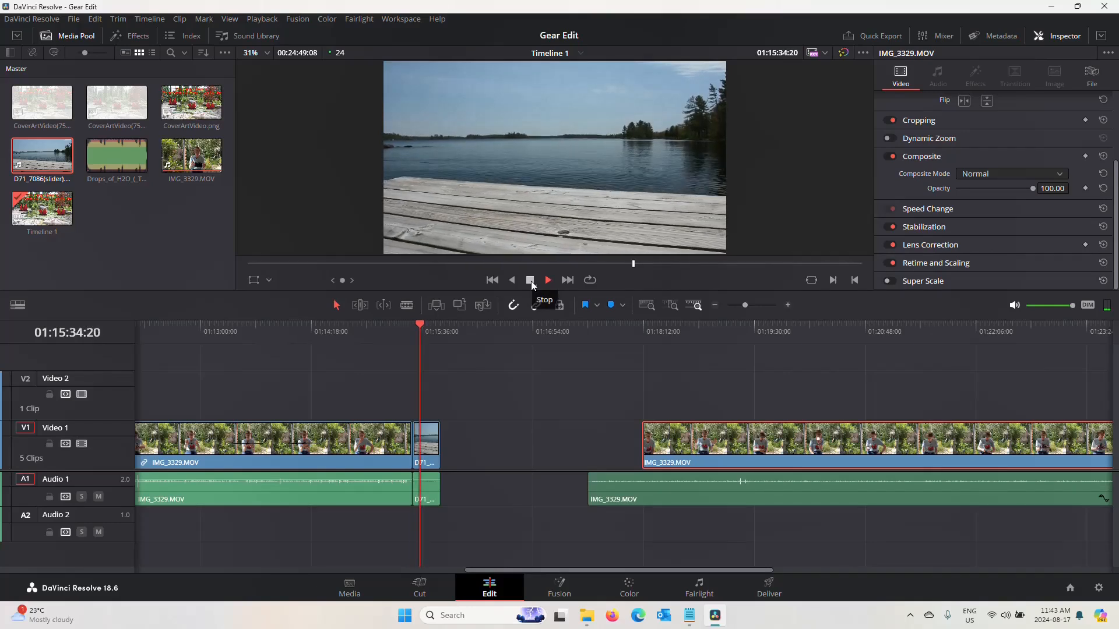
left_click(531, 281)
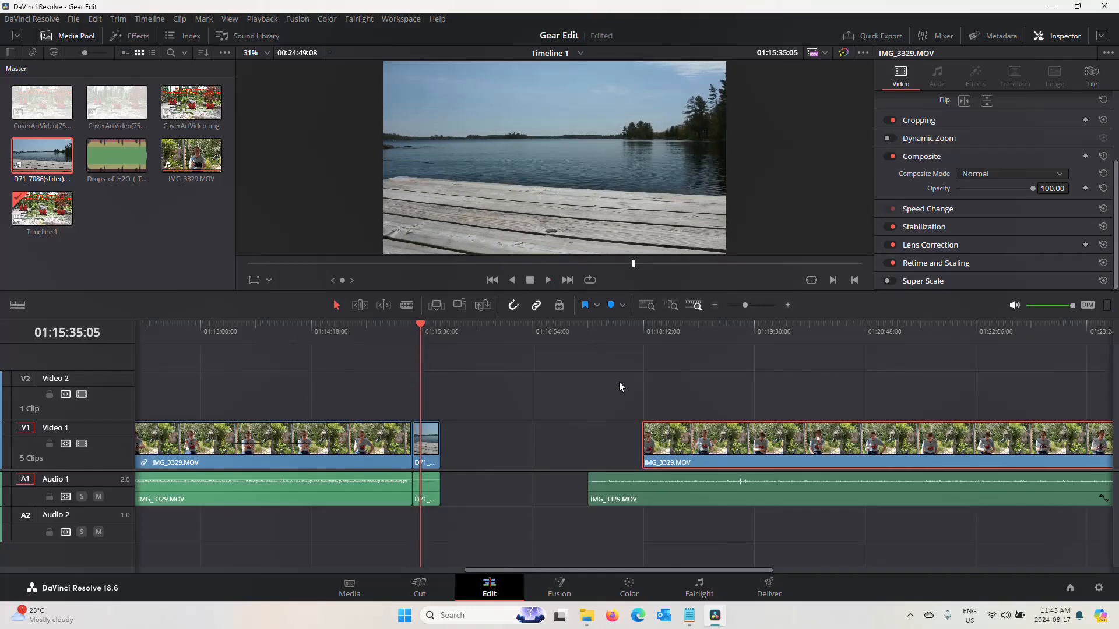
Step: Close the remaining gap by moving the second IMG_3329.MOV video and audio parts against the end of the D71_7086(slider).mp4 clip
left_click_drag(690, 448, 488, 448)
left_click_drag(625, 492, 514, 493)
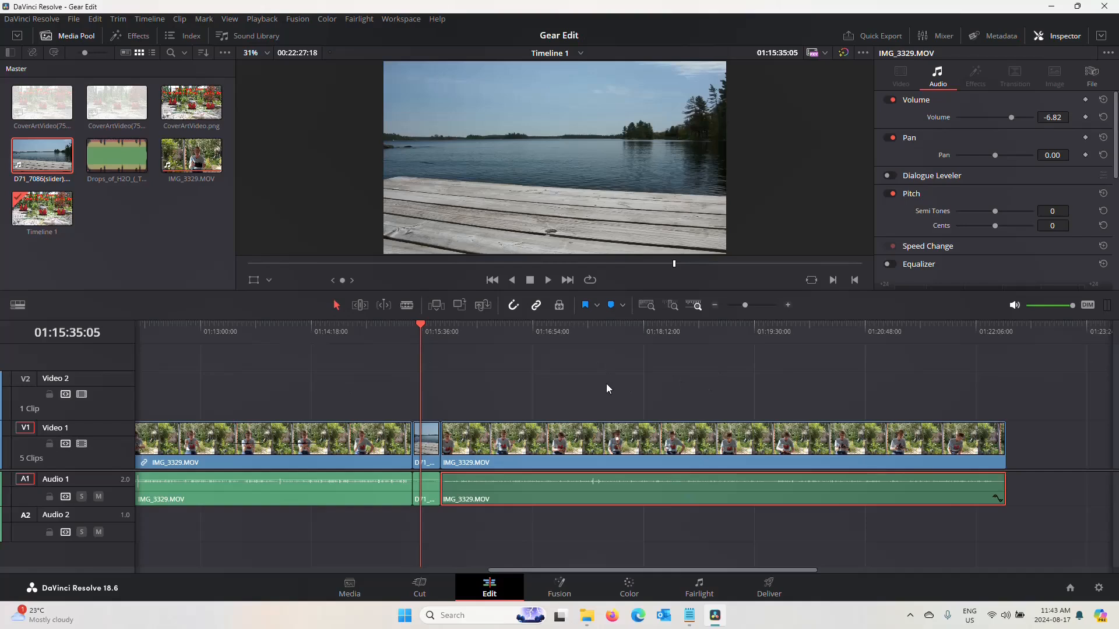
Step: Add a Cross Dissolve video transition at both the start and end of the D71_7086(slider).mp4 clip and play them back
left_click(788, 306)
left_click(788, 305)
left_click(788, 305)
left_click(788, 305)
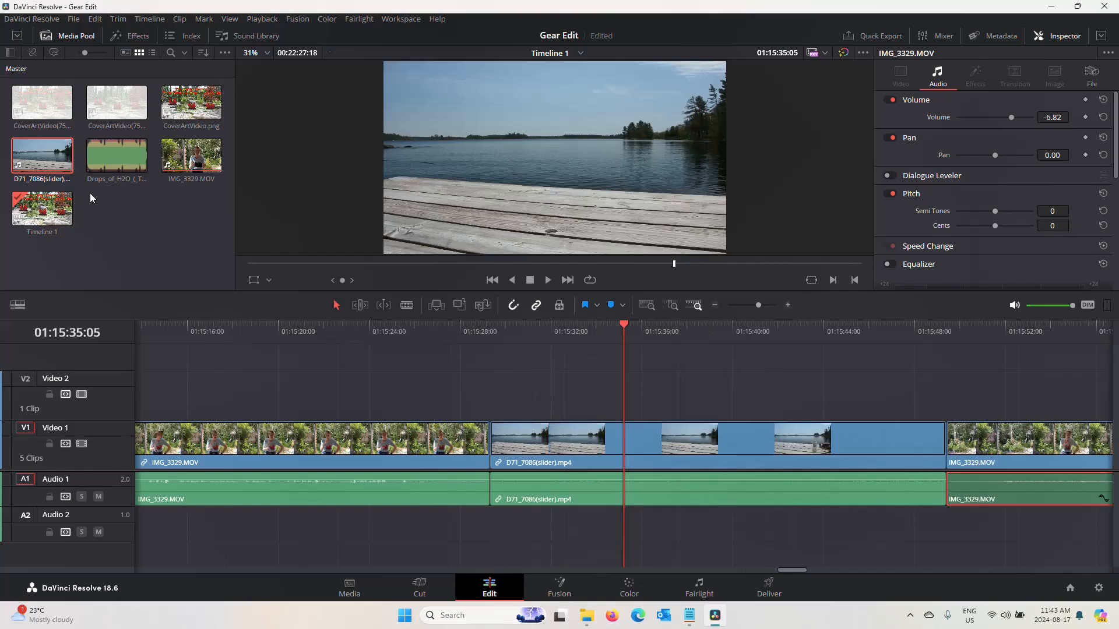
left_click(140, 35)
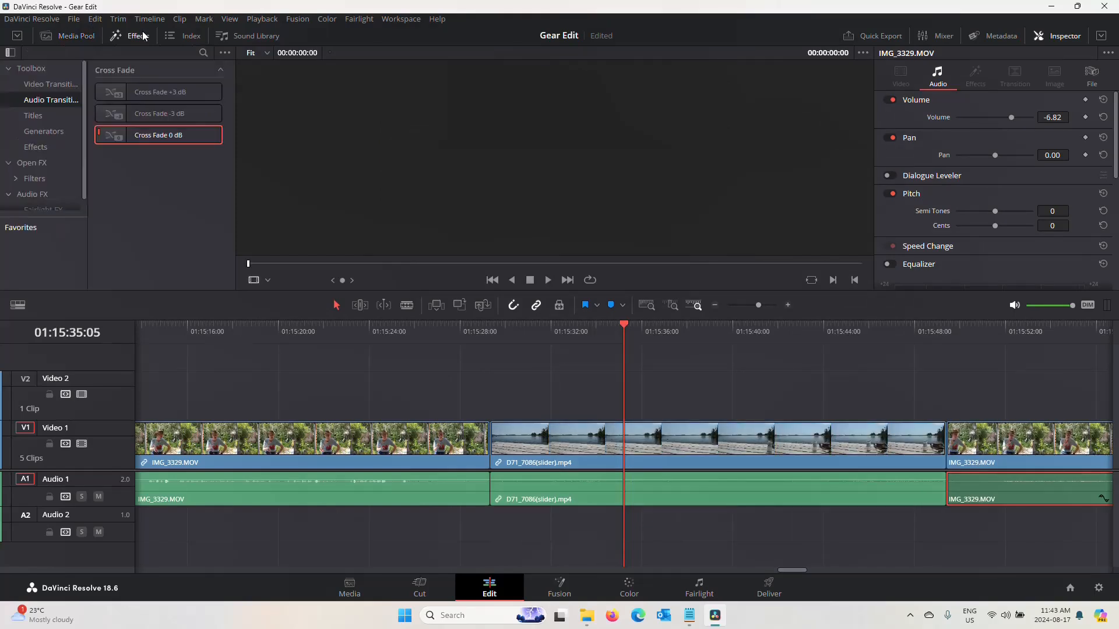
left_click(57, 86)
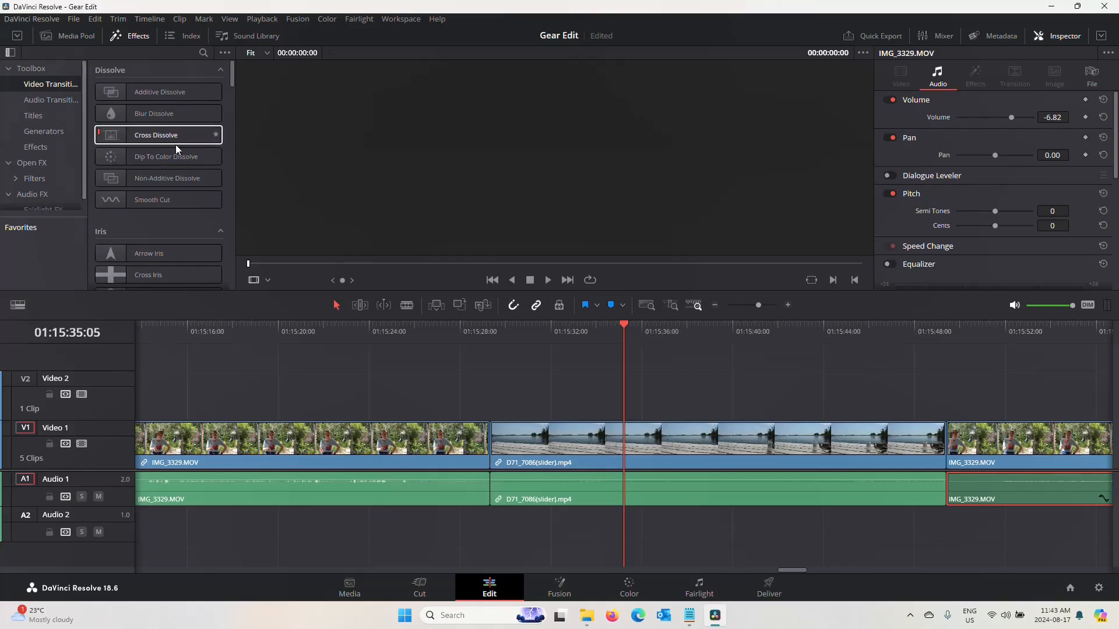
left_click(162, 138)
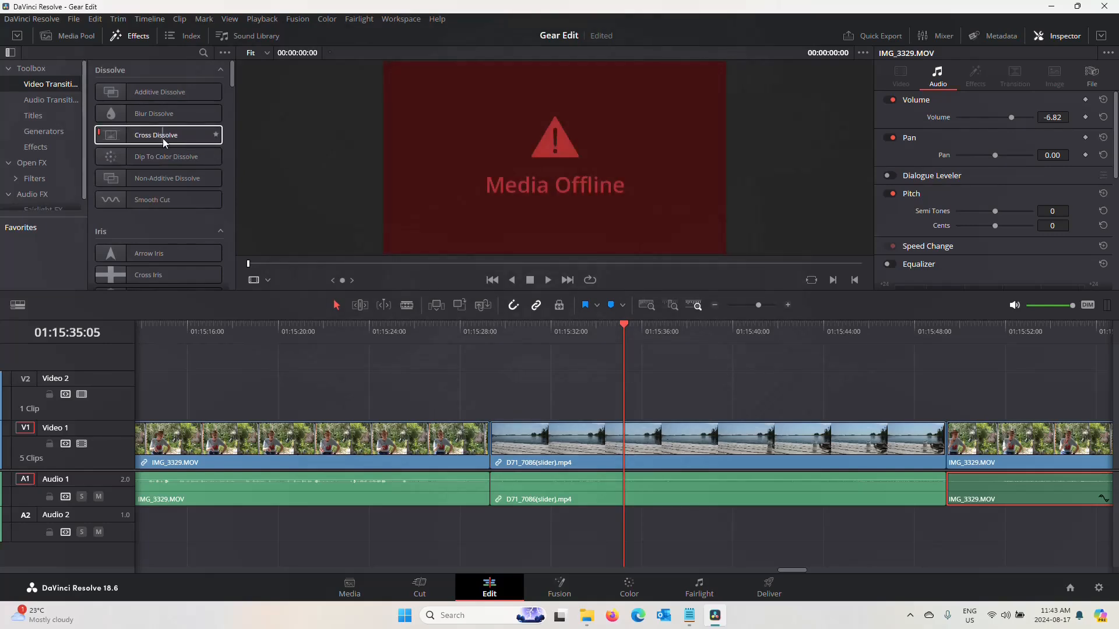
left_click_drag(163, 138, 492, 455)
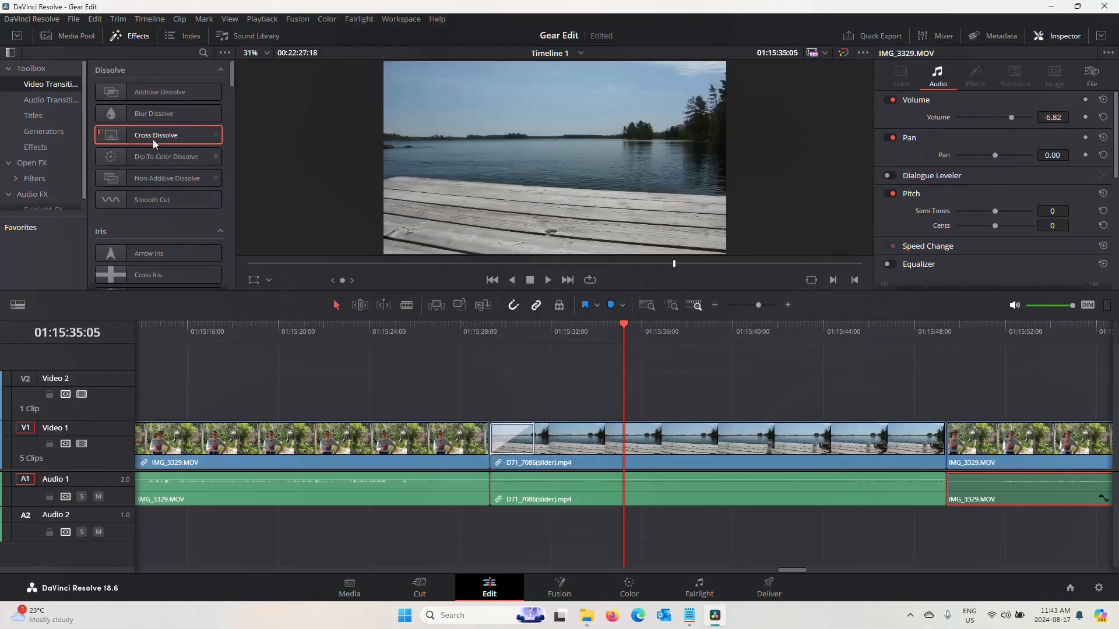
left_click_drag(155, 143, 949, 441)
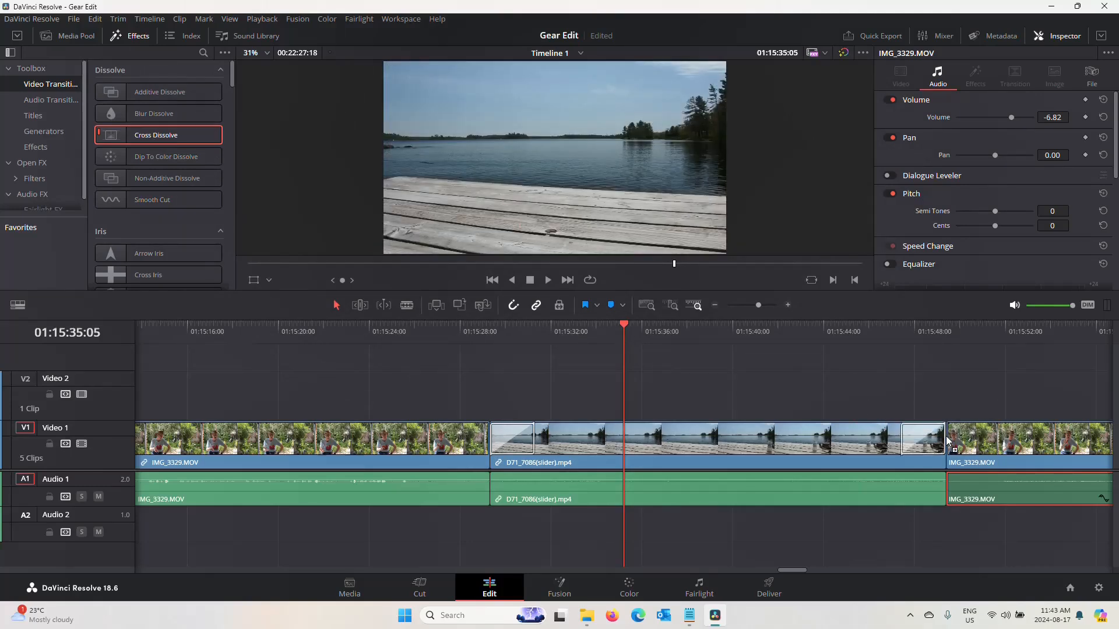
left_click(431, 328)
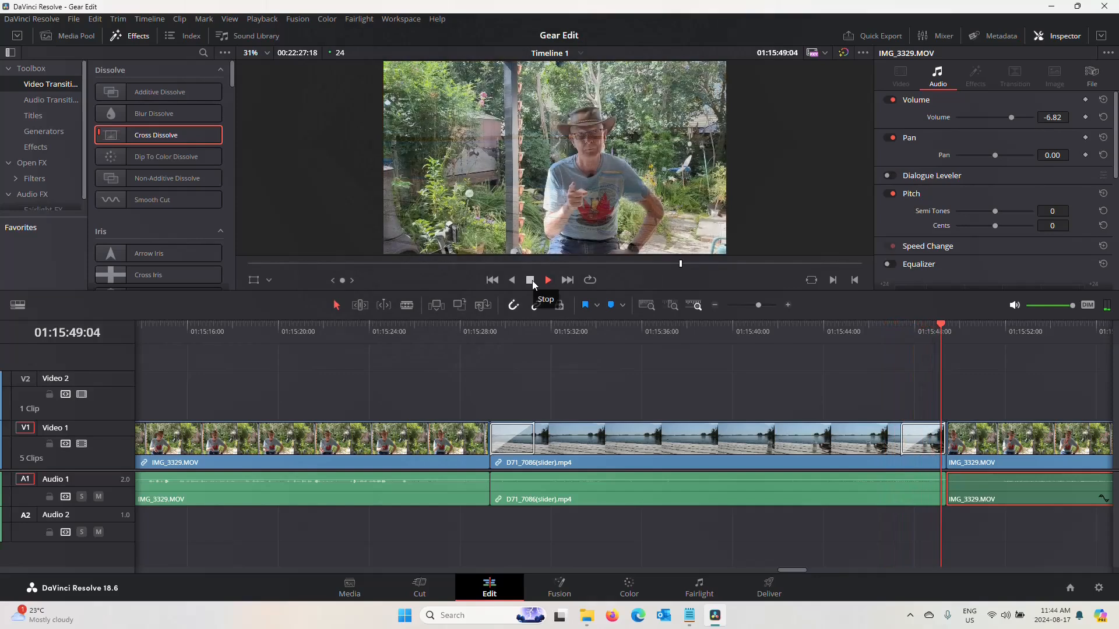
left_click(533, 284)
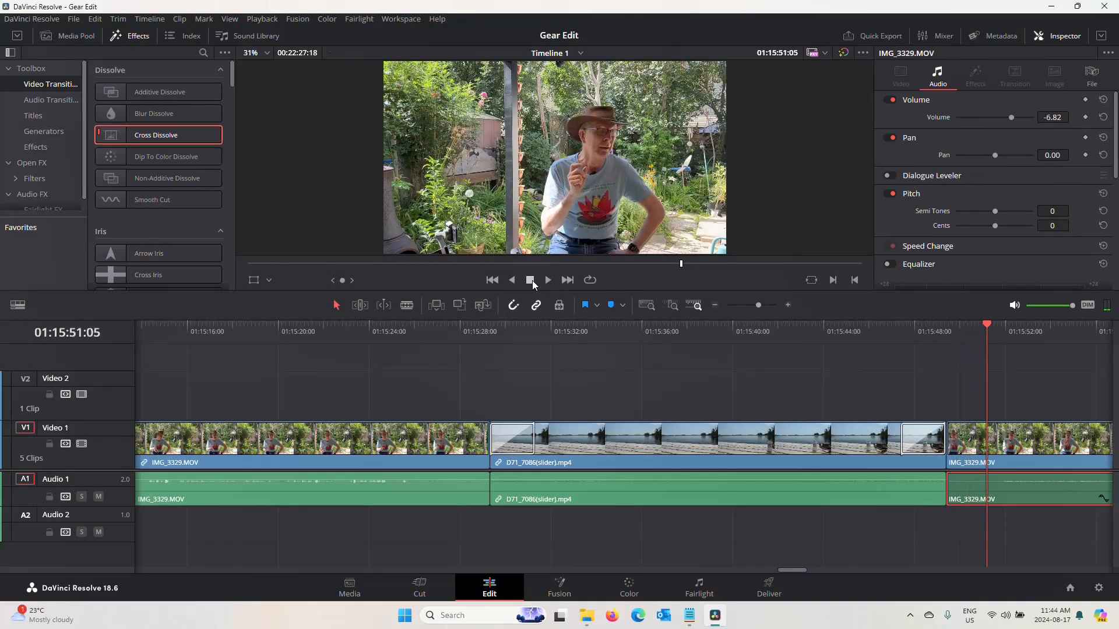
Step: Change the transition type at the start of the D71_7086(slider).mp4 clip to Center Wipe
left_click(514, 448)
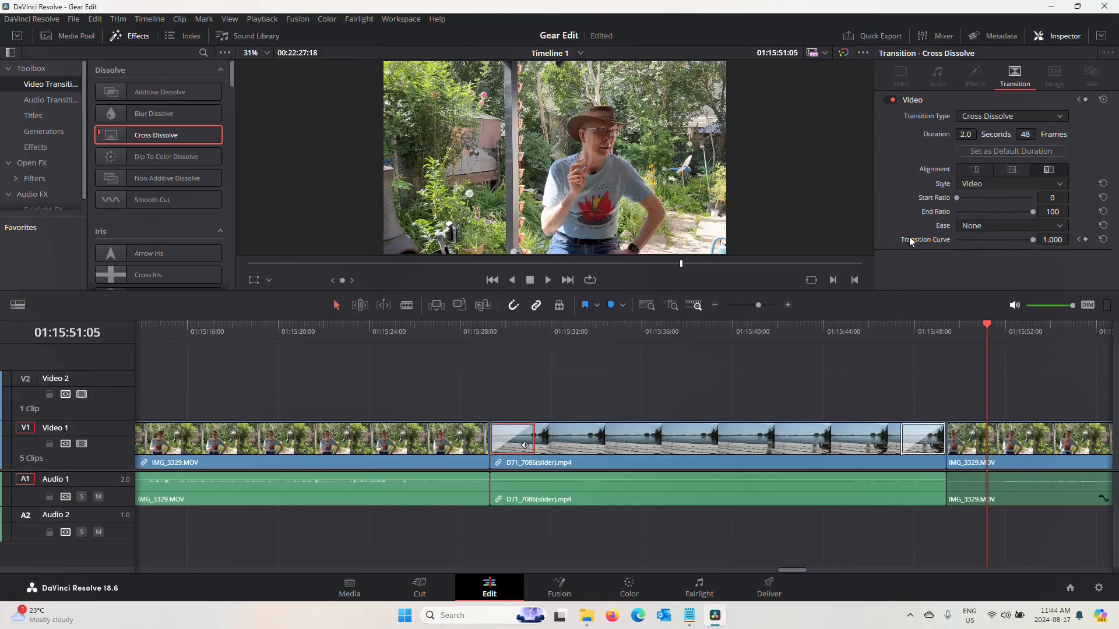
left_click(1062, 120)
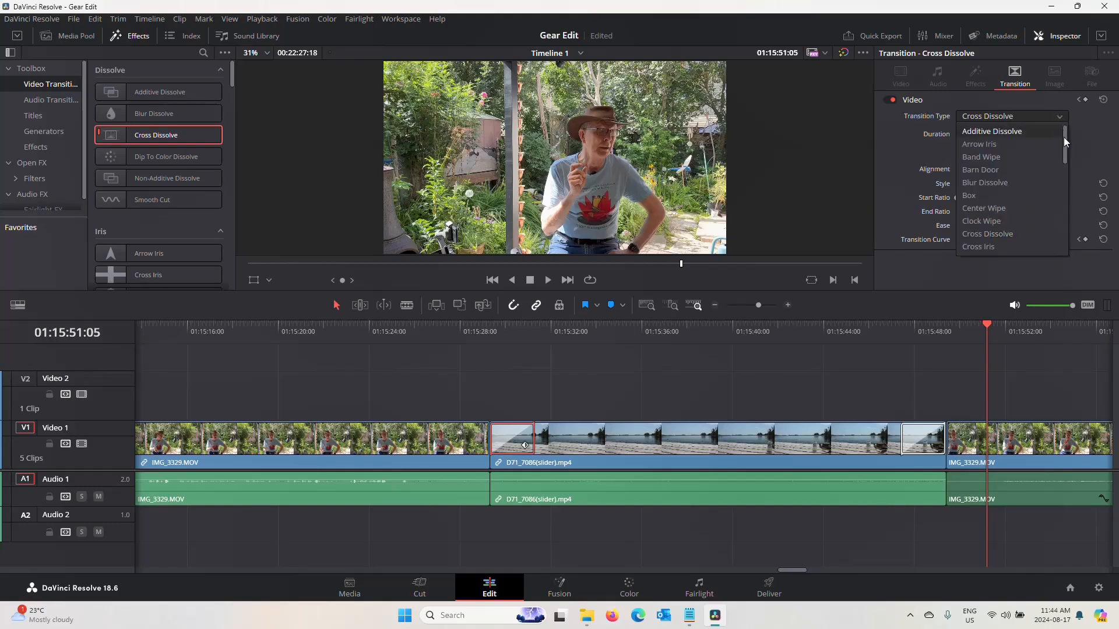
scroll(1065, 137, "down", 2)
left_click_drag(1065, 145, 1076, 114)
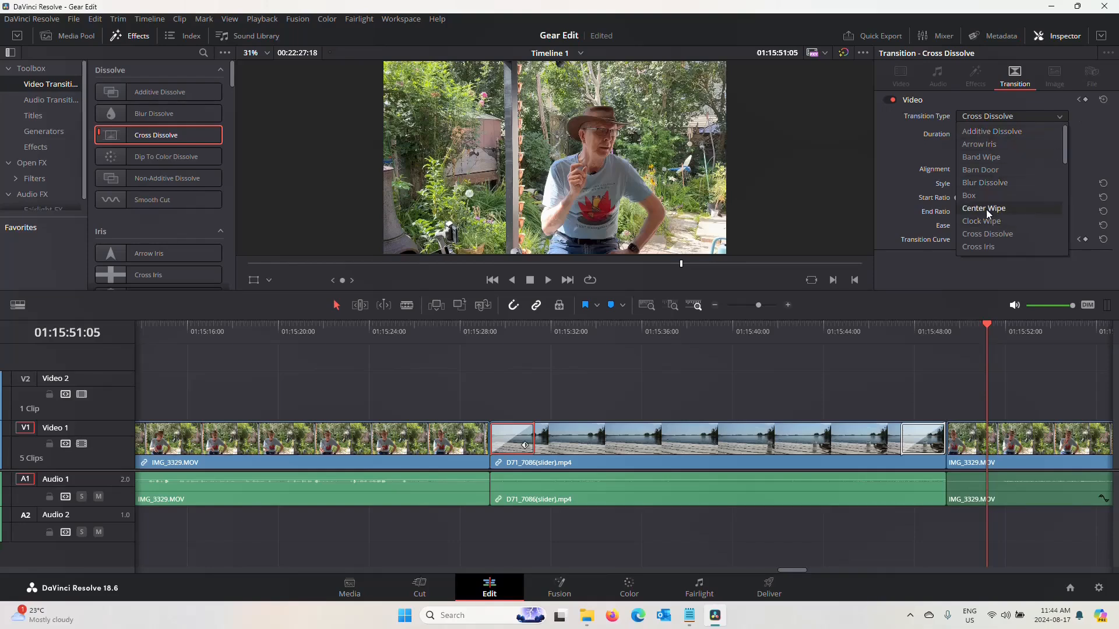
left_click(988, 210)
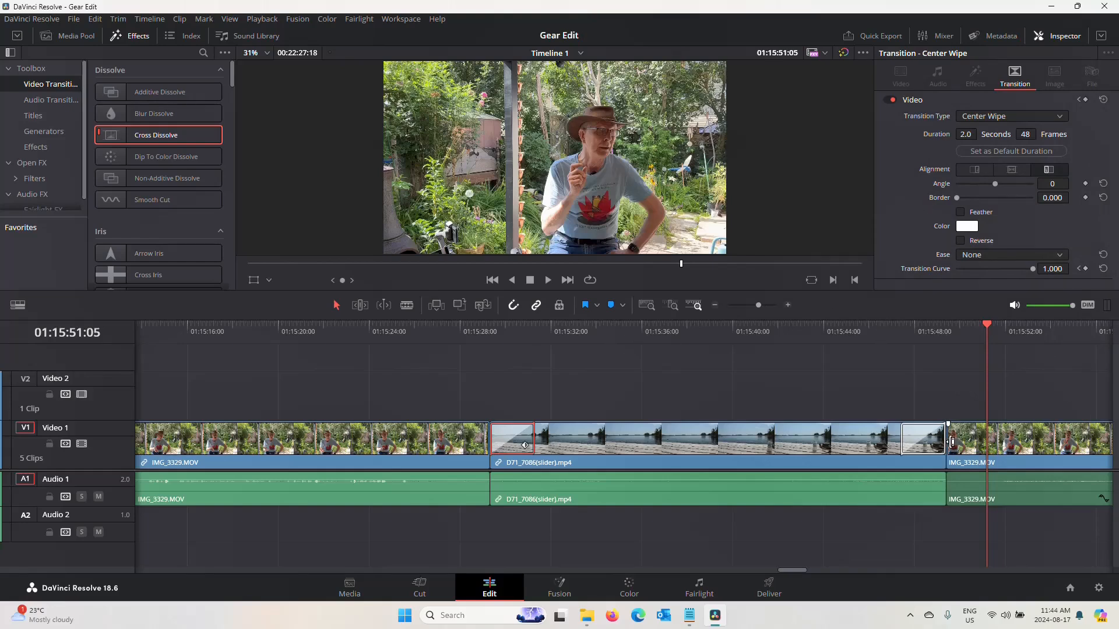
Step: Play the timeline from 01:15:28:00 to check the transition into the D71_7086(slider).mp4 clip
left_click(460, 336)
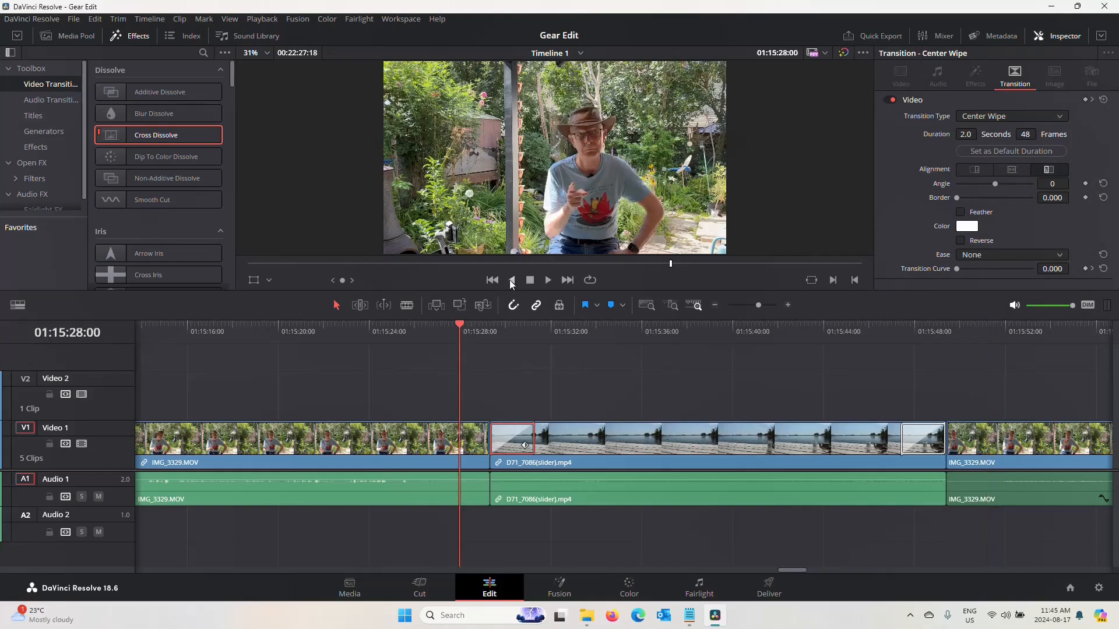
left_click(553, 281)
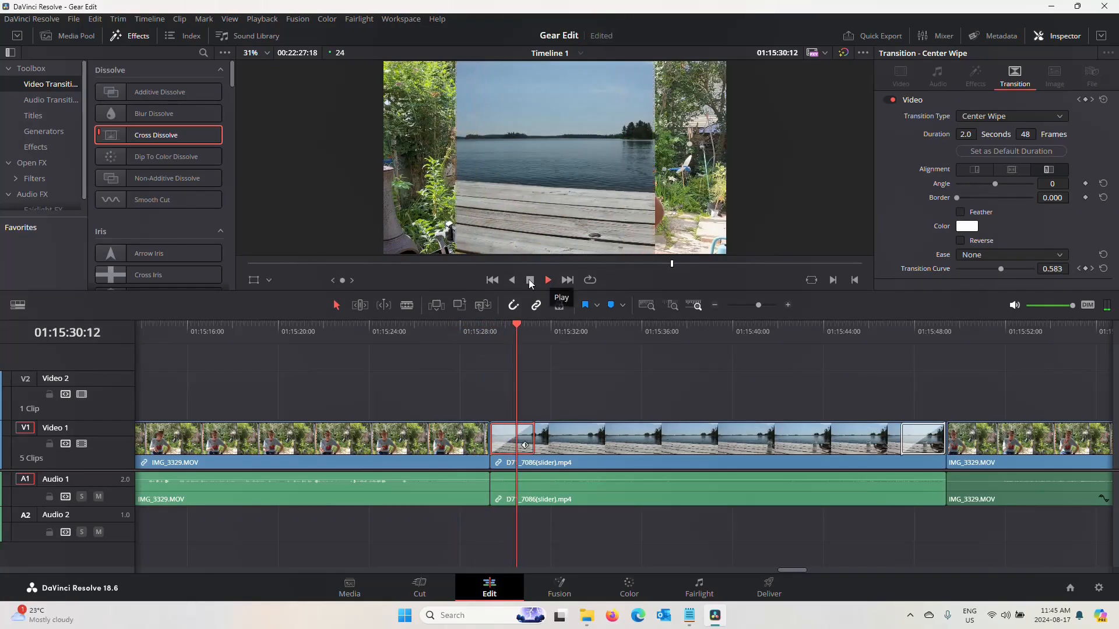
left_click(529, 281)
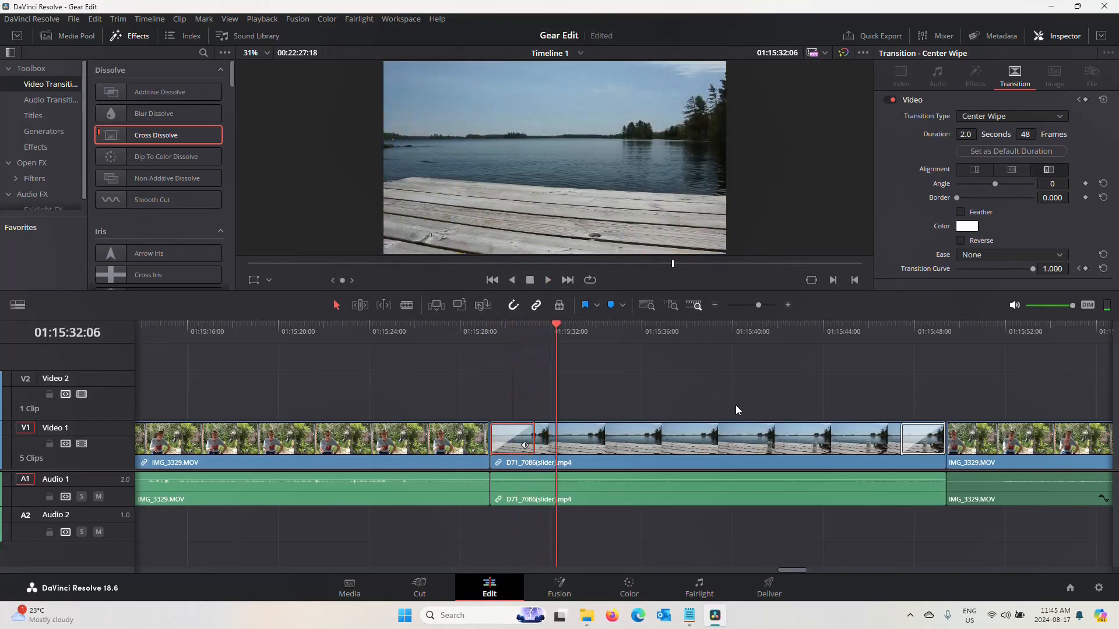
Step: Change the transition type at the end of the D71_7086(slider).mp4 clip to Center Wipe and return the playhead to 01:15:27:17
left_click(929, 441)
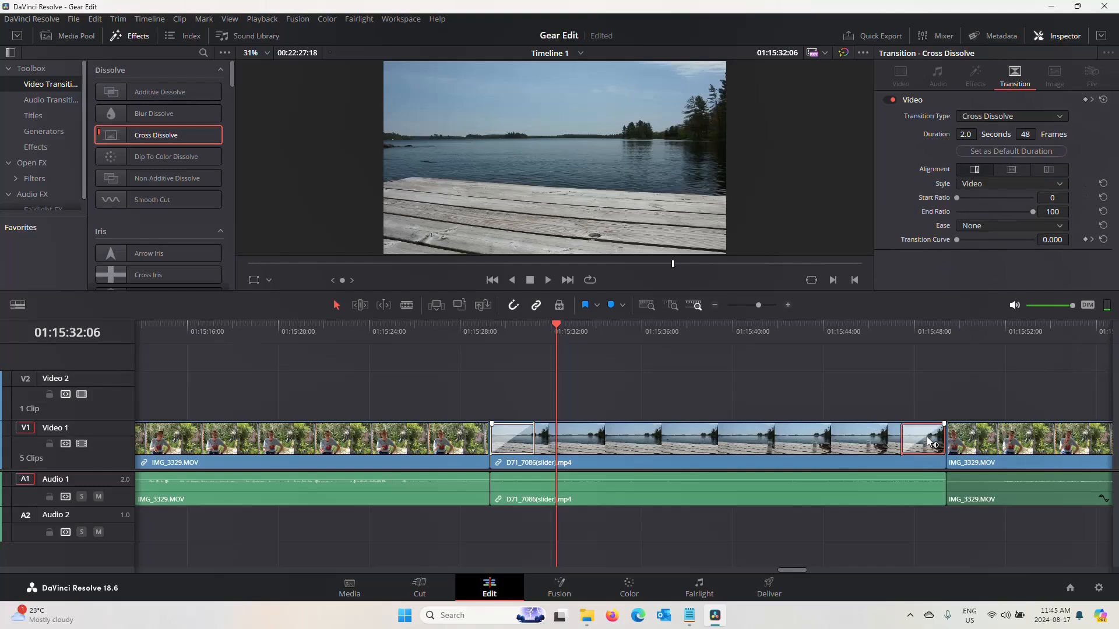
left_click(1062, 115)
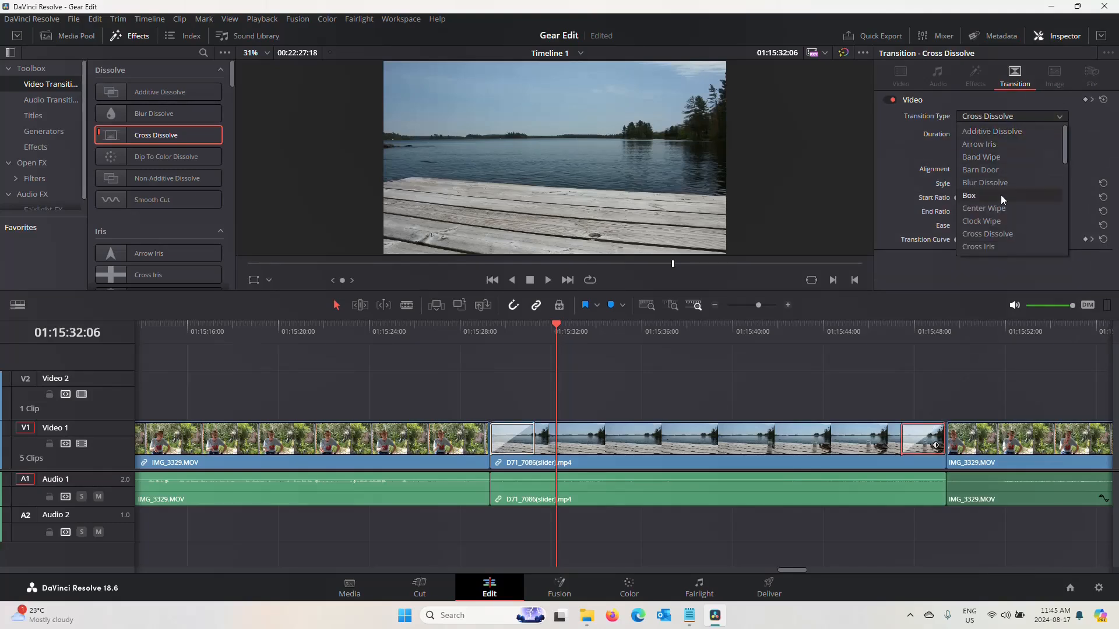
left_click(1001, 209)
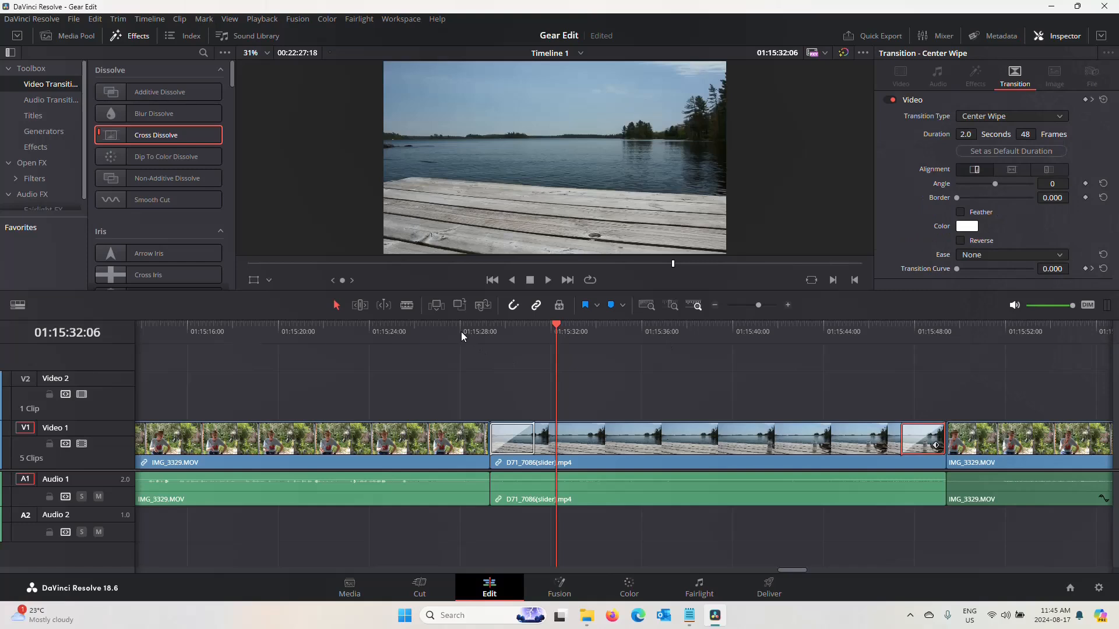
left_click(453, 333)
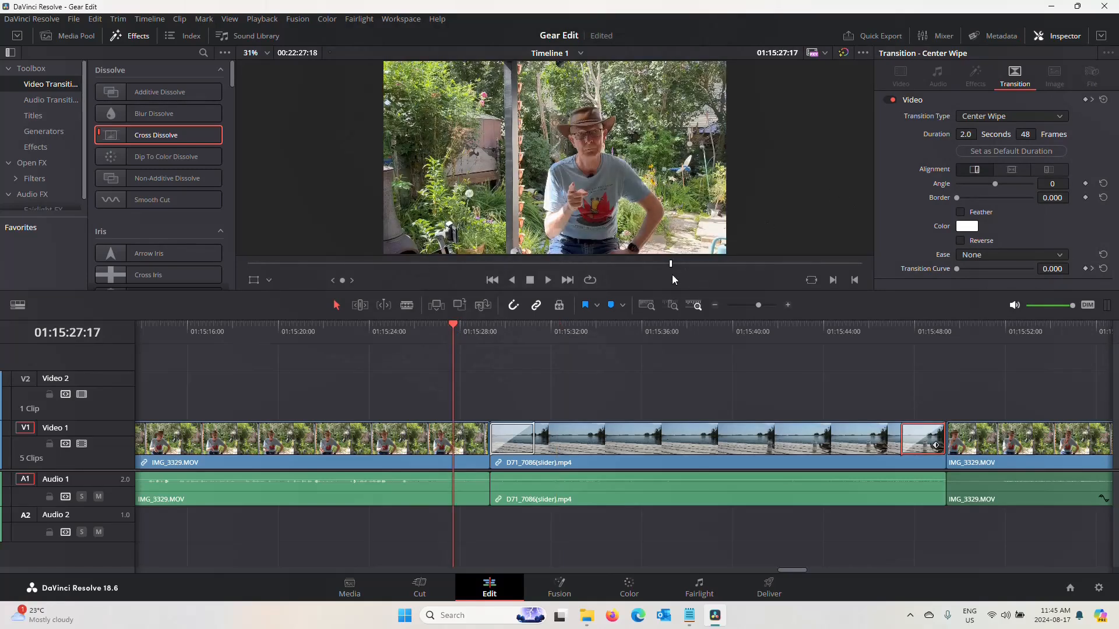
Step: Play the timeline from 01:15:27:17 to check the Center Wipe transitions at both ends of the D71_7086(slider).mp4 clip
left_click(550, 280)
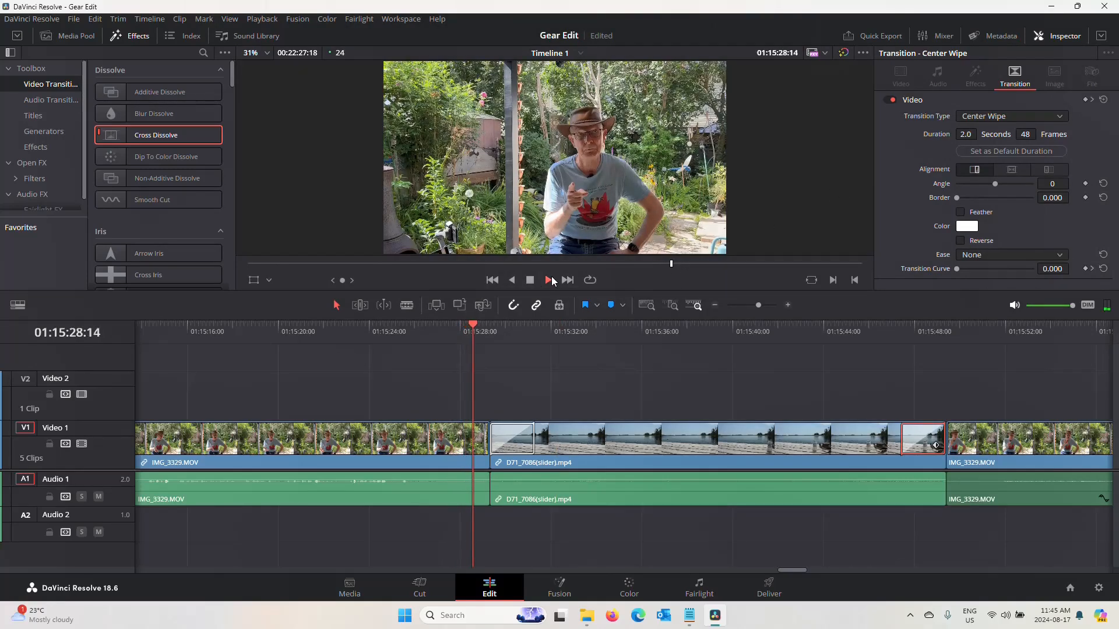
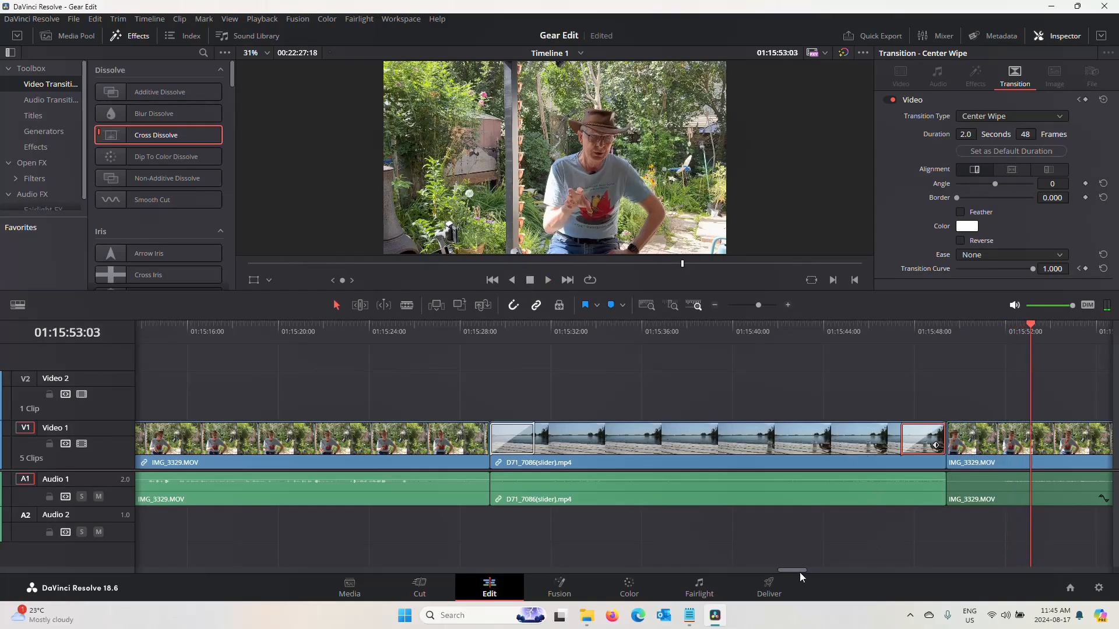
Step: Play the final part of the last IMG_3329.MOV clip and park the playhead at the intended ending, 01:22:19:03
left_click_drag(792, 568, 1092, 579)
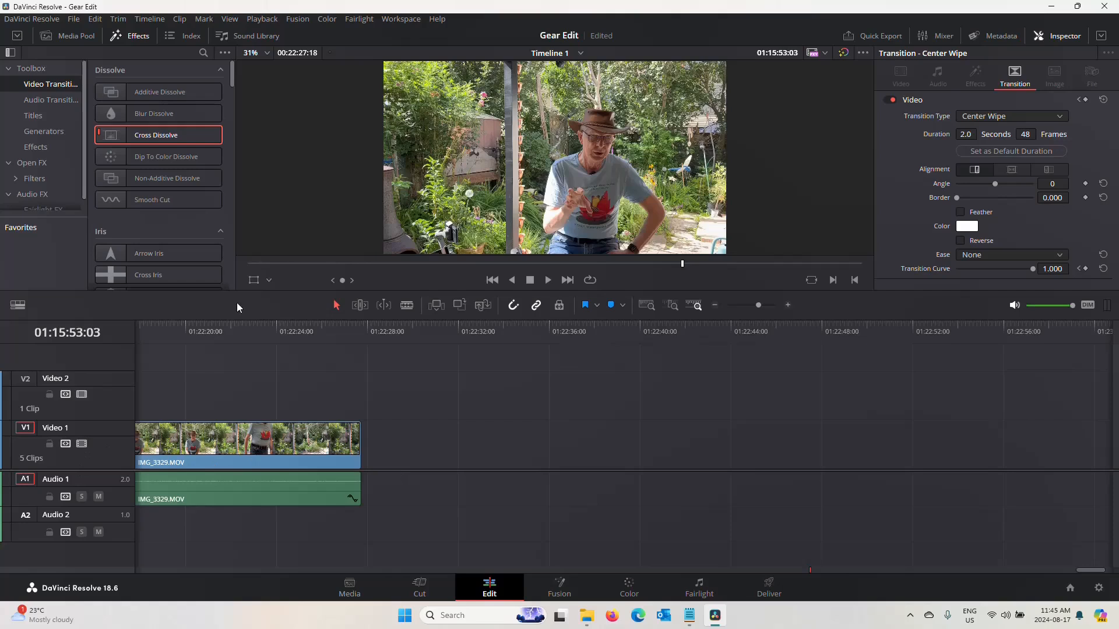
left_click_drag(1090, 570, 1069, 574)
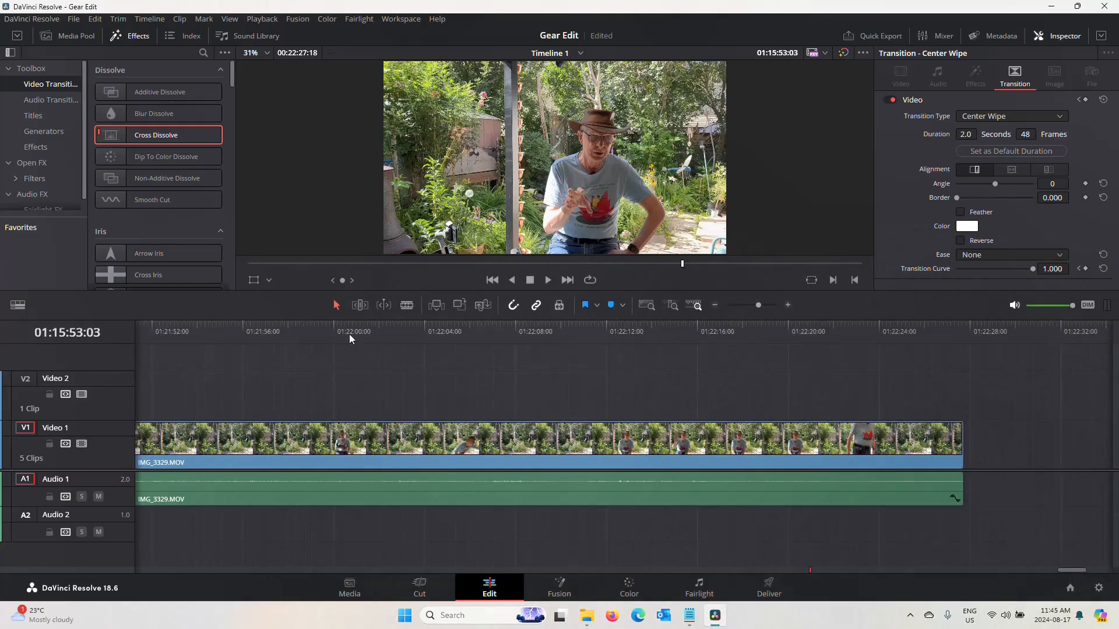
left_click(211, 327)
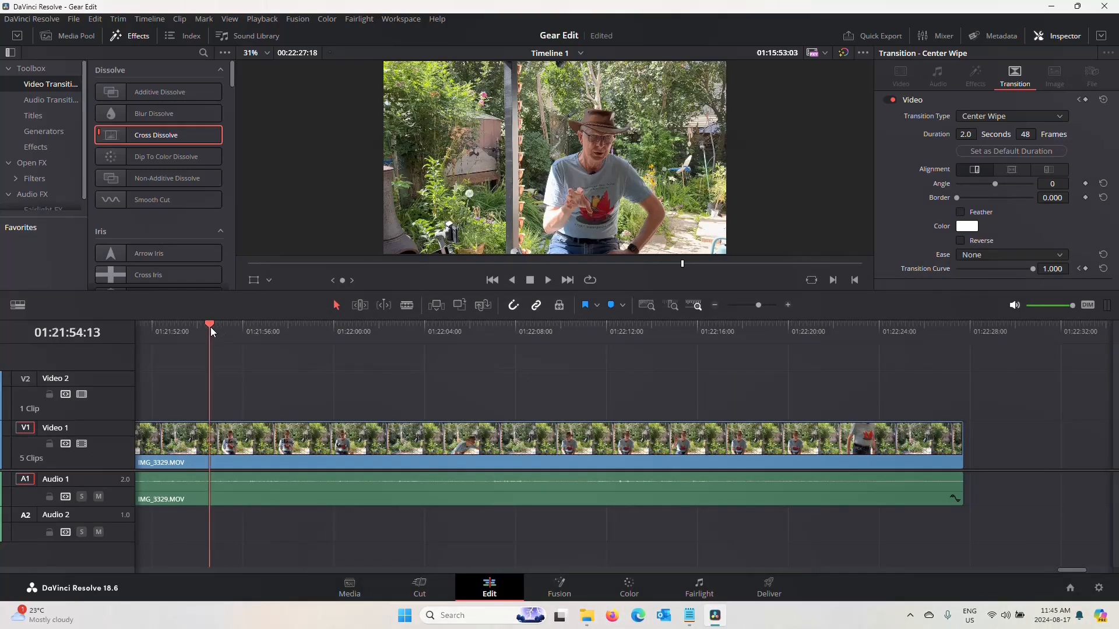
left_click(548, 280)
left_click(486, 327)
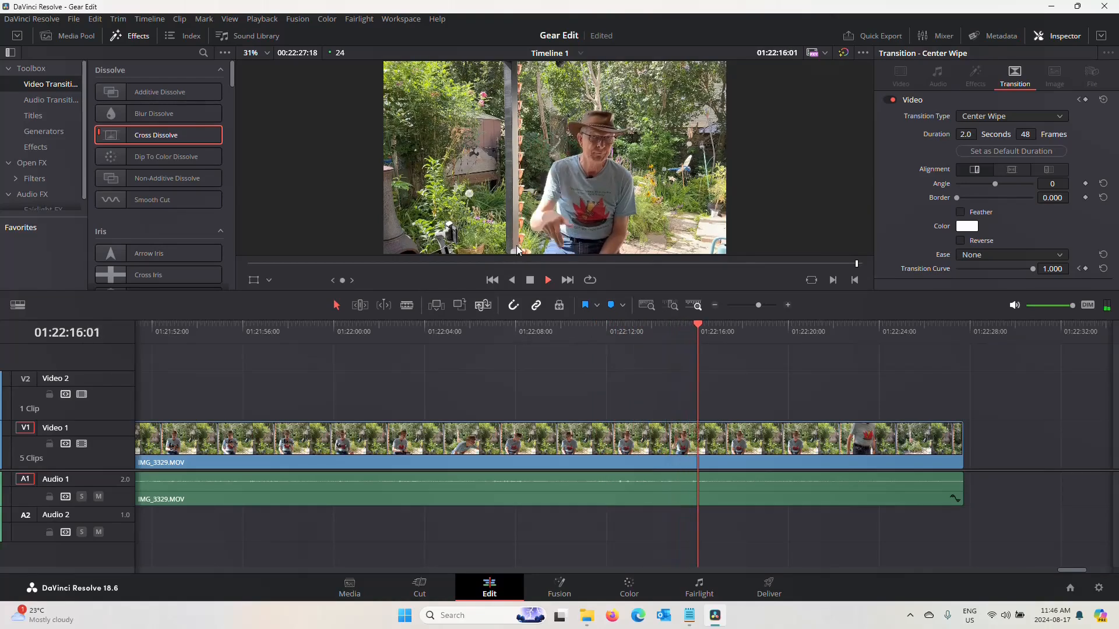
left_click(530, 281)
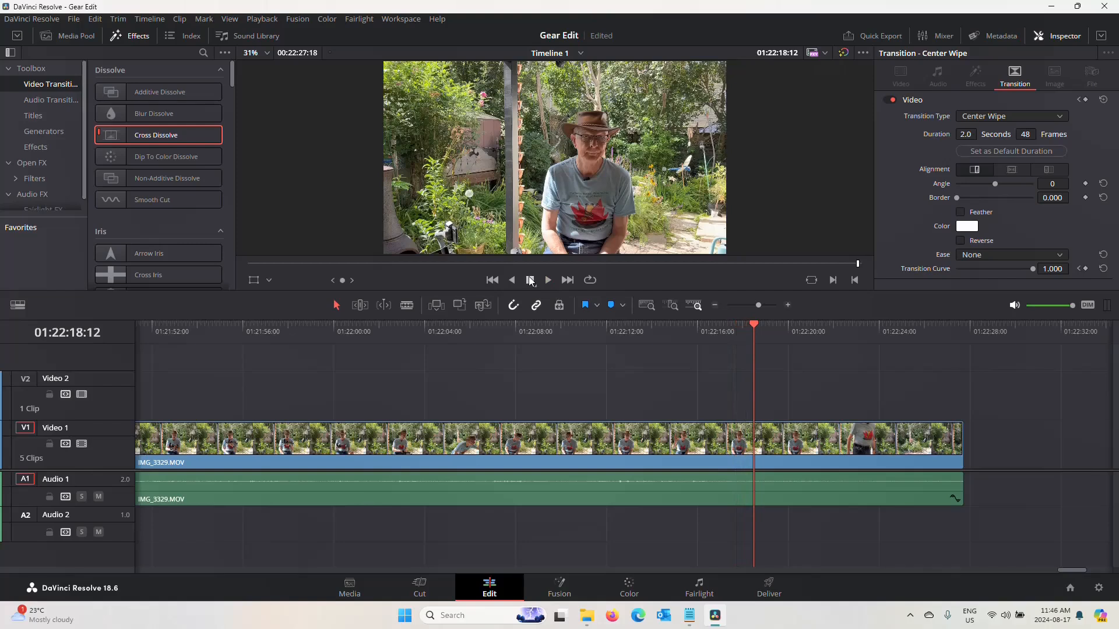
left_click(548, 280)
left_click(530, 281)
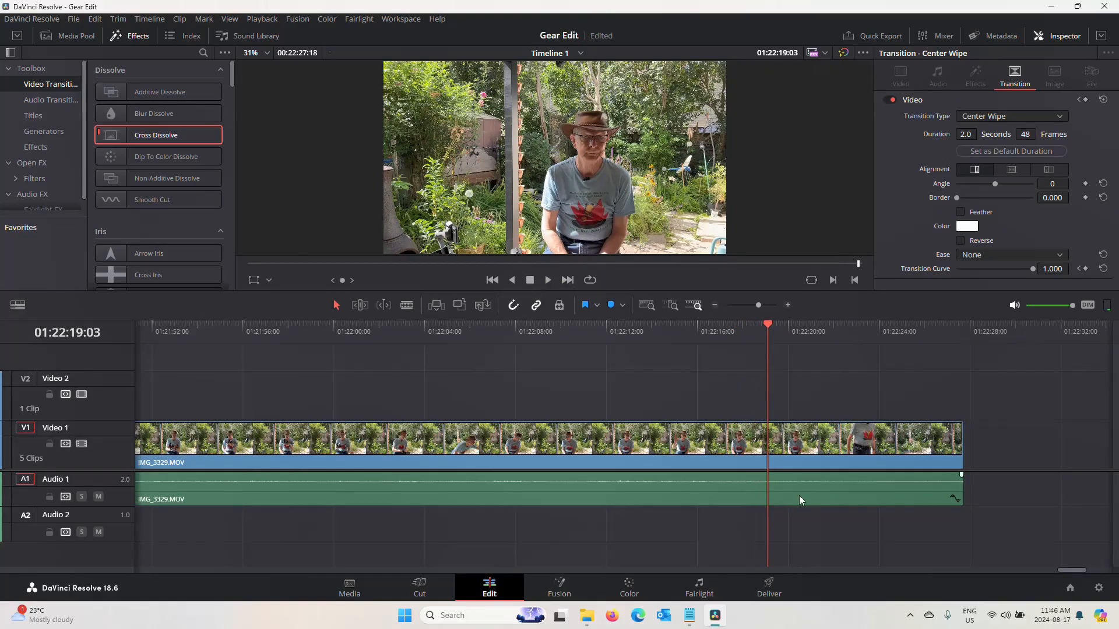
Step: Split the last IMG_3329.MOV clip at 01:22:19:03 on the Cut page and return to the Edit page
left_click(429, 584)
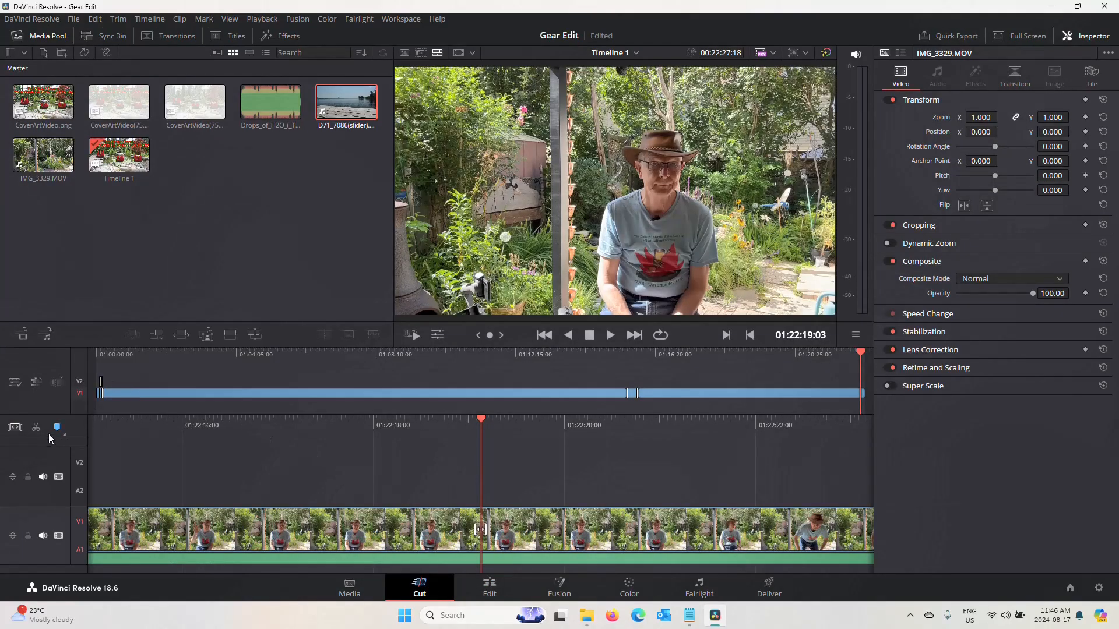
left_click(36, 428)
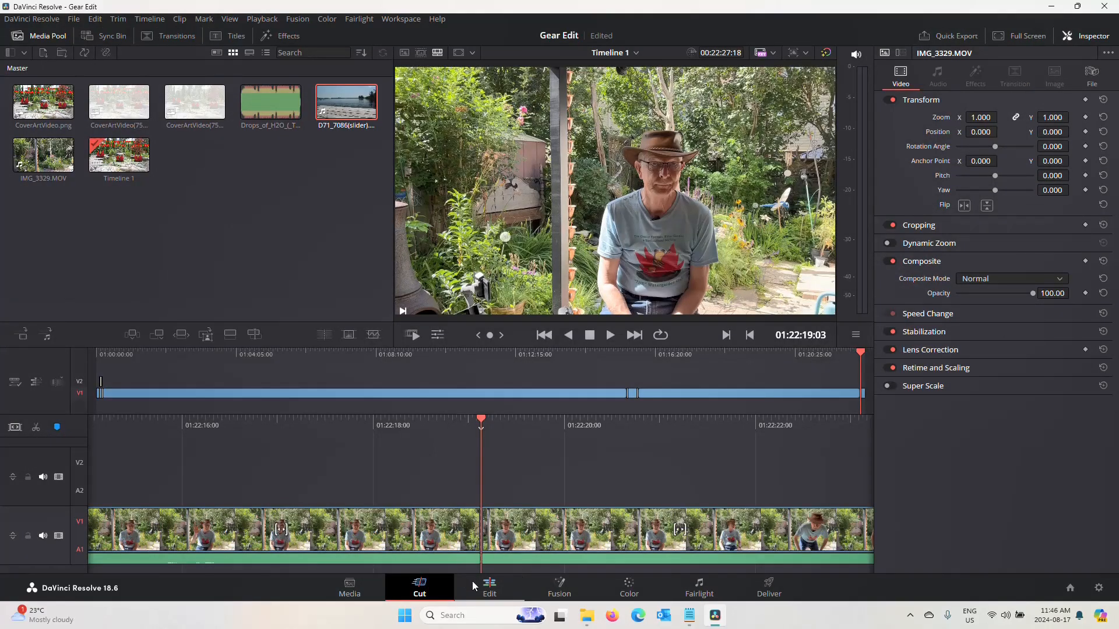
left_click(488, 587)
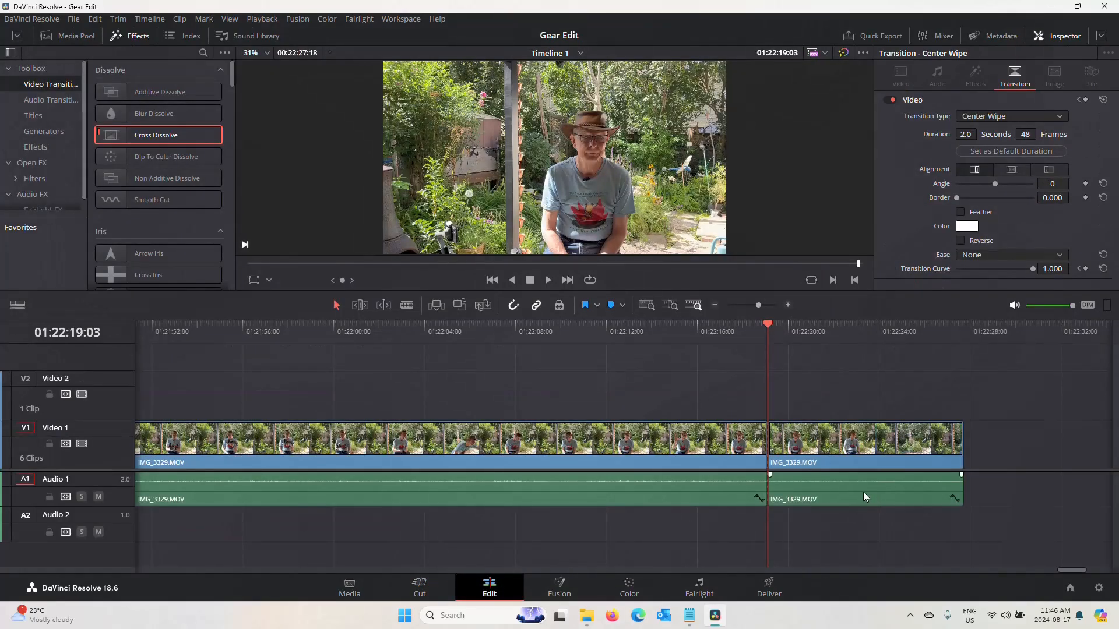
Step: Delete the trailing IMG_3329.MOV piece after the split, along with the leftover audio piece at the end of Audio 1
right_click(861, 456)
left_click(844, 437)
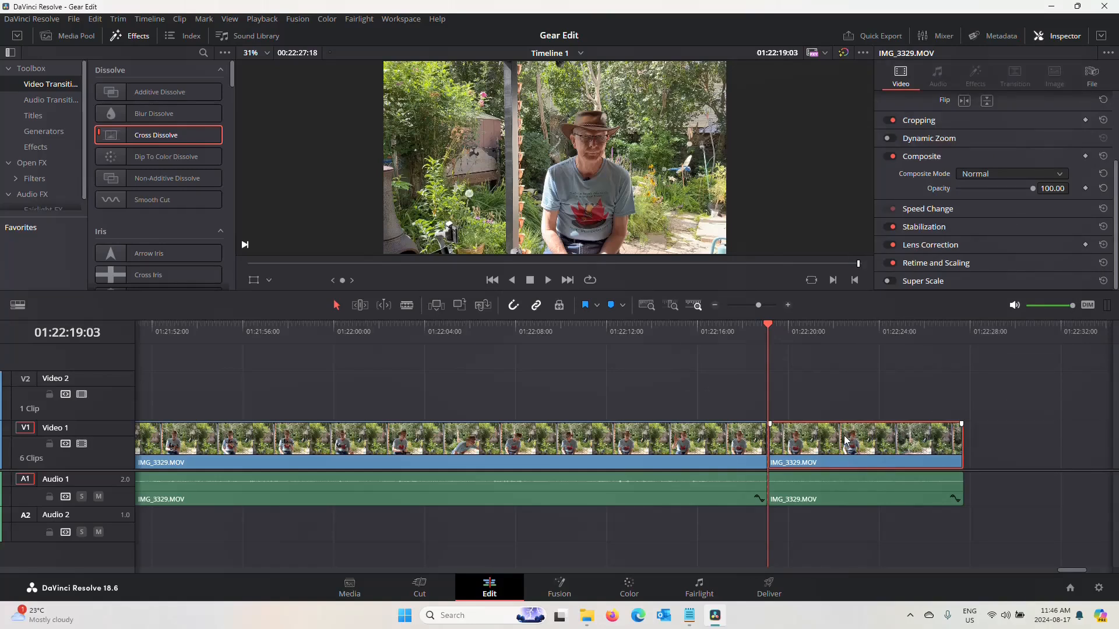
key("Delete")
left_click(701, 487)
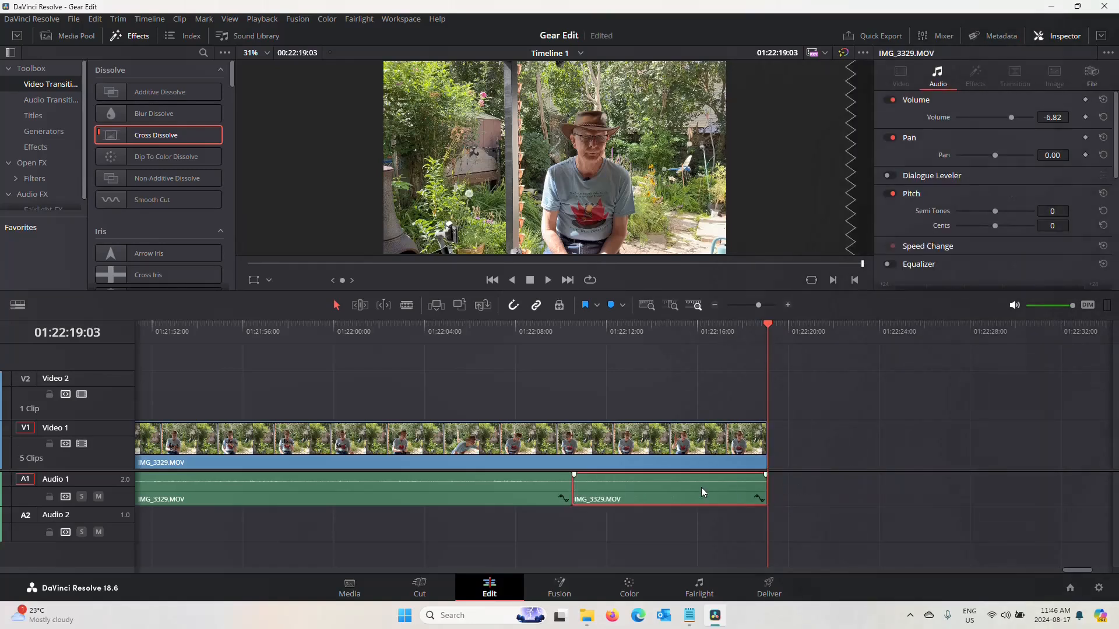
key("Delete")
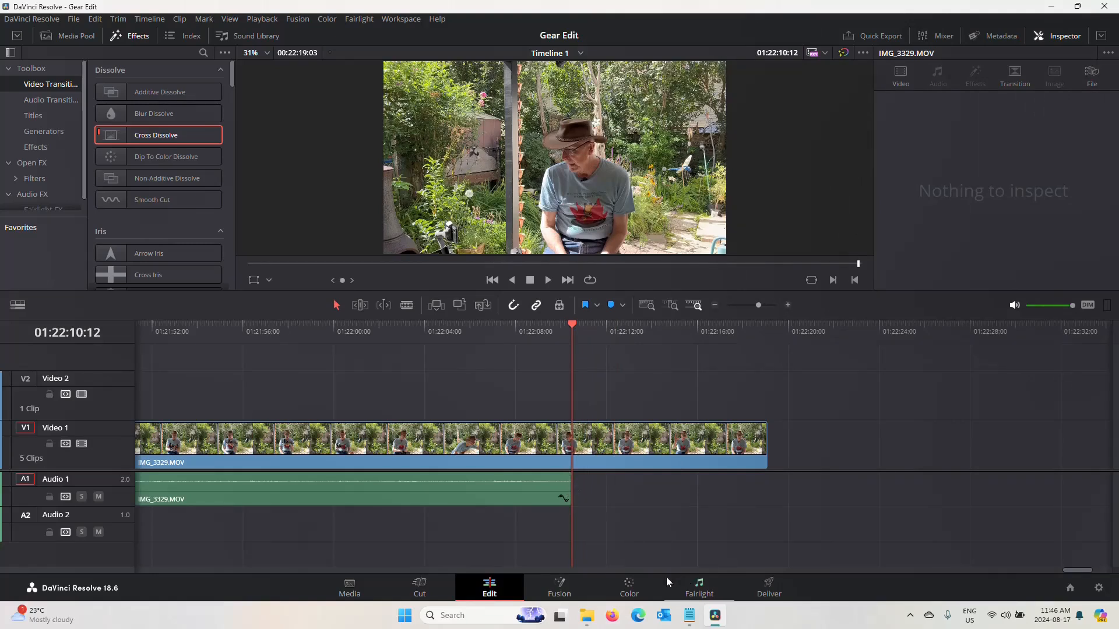
Step: Extend the last IMG_3329.MOV audio clip on Audio 1 to the end of its video and play the ending from 01:22:05:10
mouse_move(1083, 571)
left_mouse_down()
mouse_move(310, 563)
mouse_move(129, 547)
mouse_move(280, 563)
mouse_move(1070, 576)
left_mouse_up()
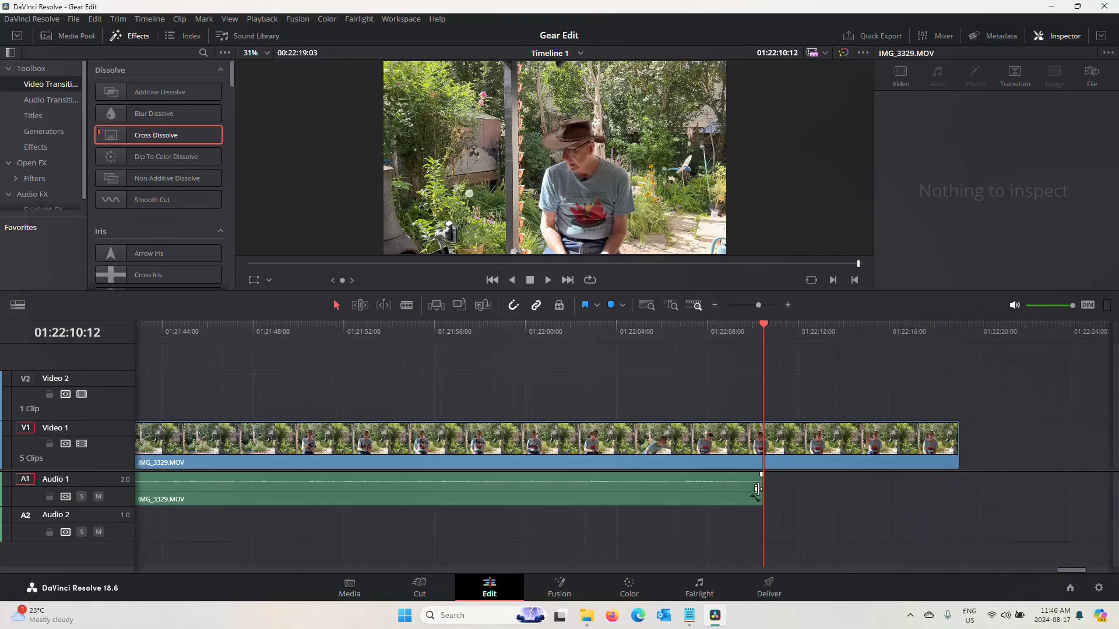
left_click(762, 489)
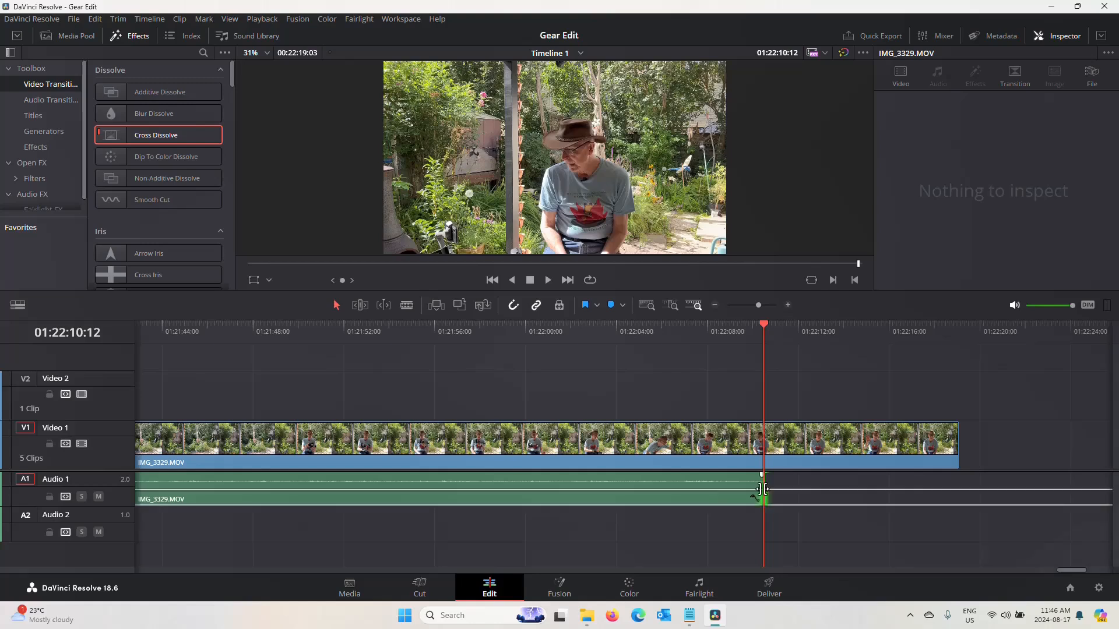
left_click_drag(760, 482, 953, 479)
left_click(649, 336)
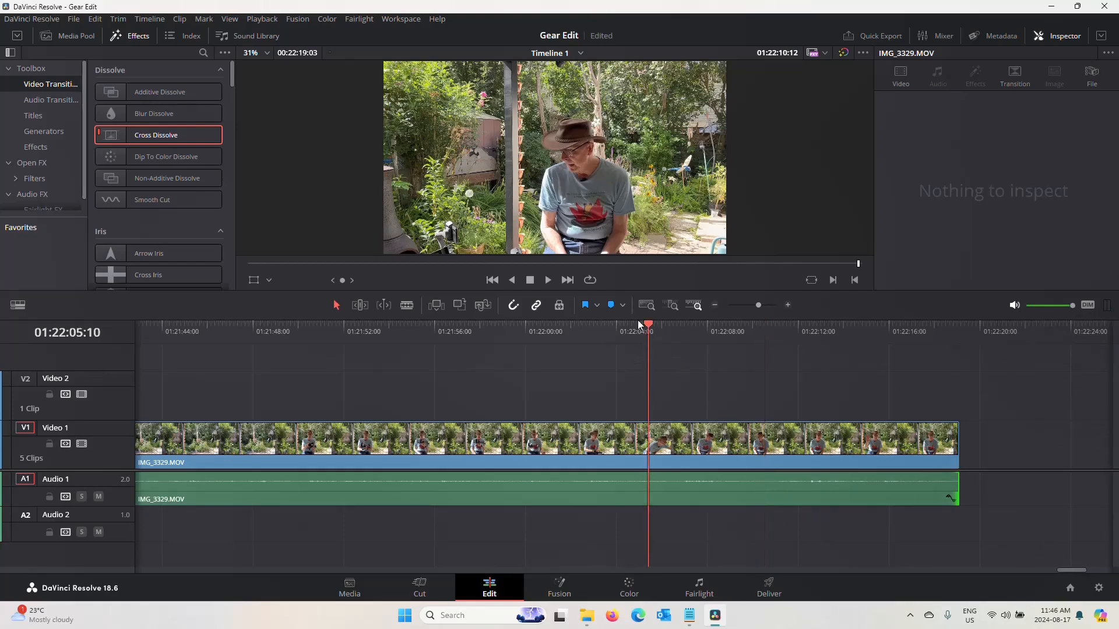
left_click(554, 282)
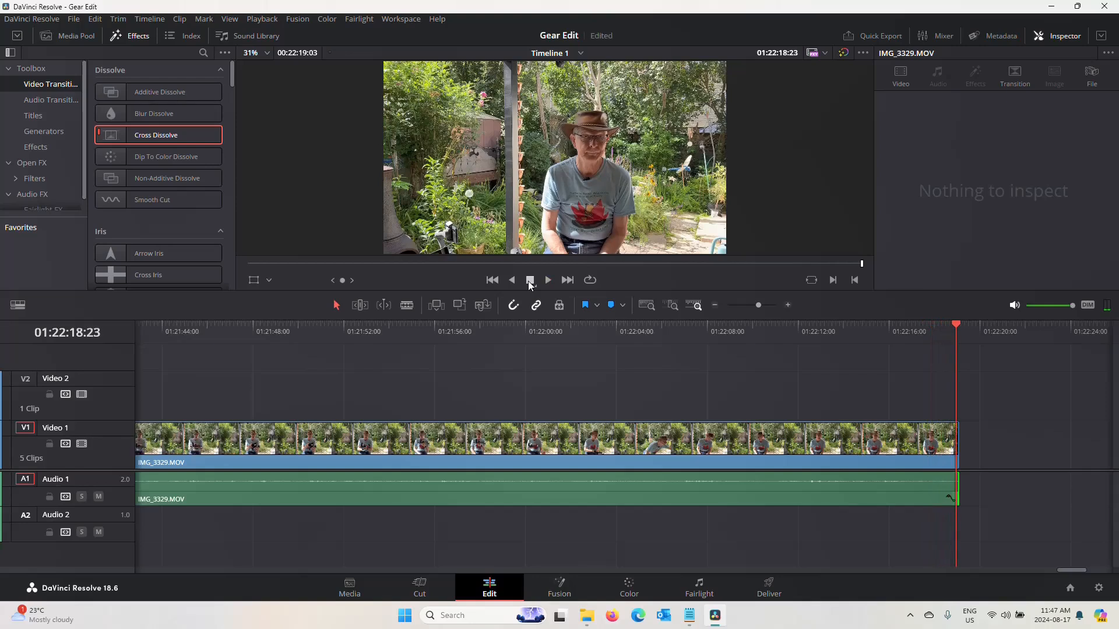
Step: Add CoverArtVideo.png from the media pool to Video 1 directly after the last IMG_3329.MOV clip
left_click(68, 38)
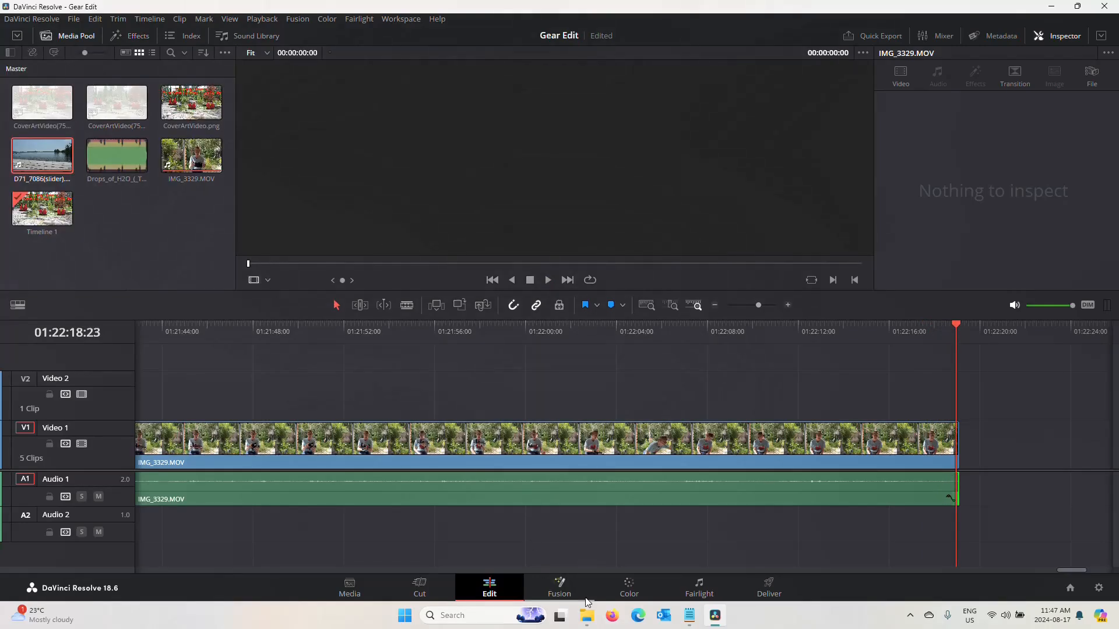
left_click_drag(1067, 571, 1076, 570)
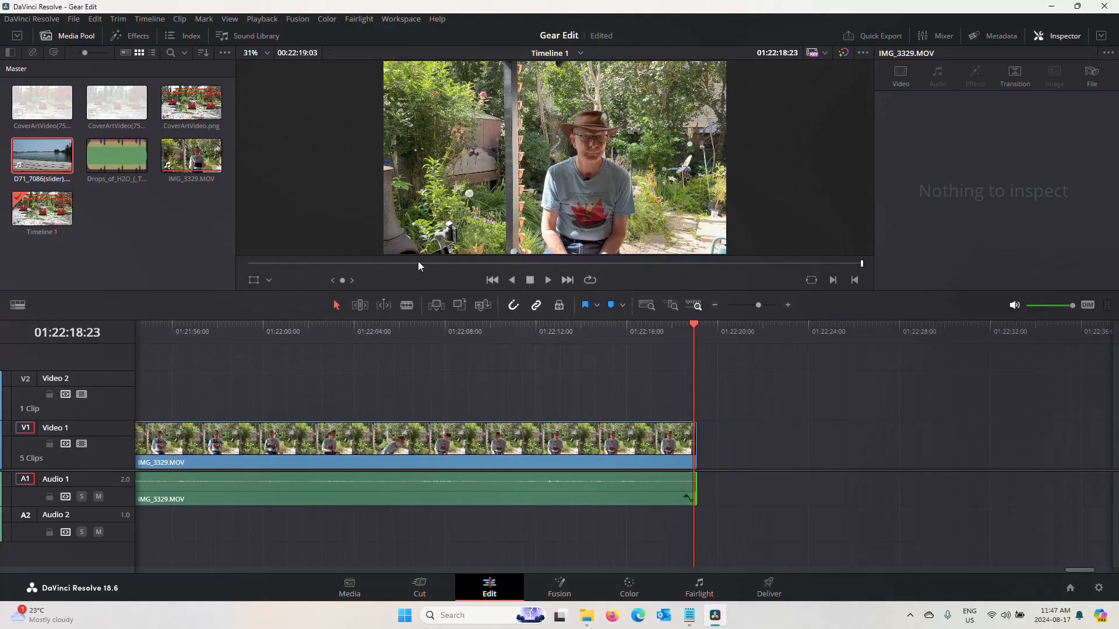
left_click(220, 112)
left_click_drag(219, 111, 707, 452)
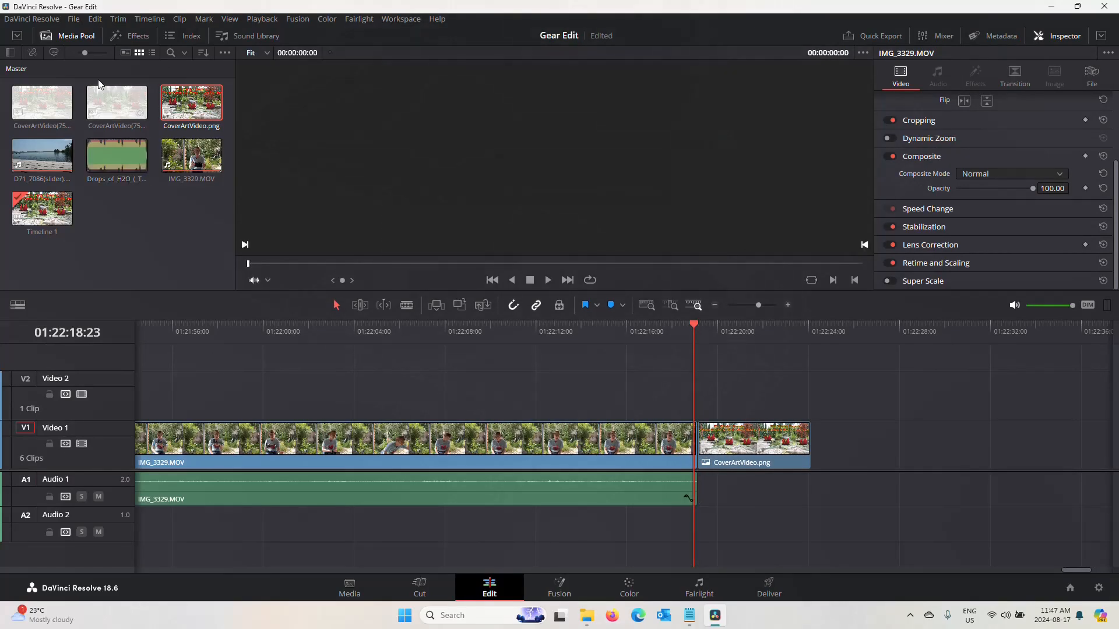
Step: Add CoverArtVideo(75%white).png and CoverArtVideo(75%white)NoText.png in that order after CoverArtVideo.png on Video 1
left_click(113, 114)
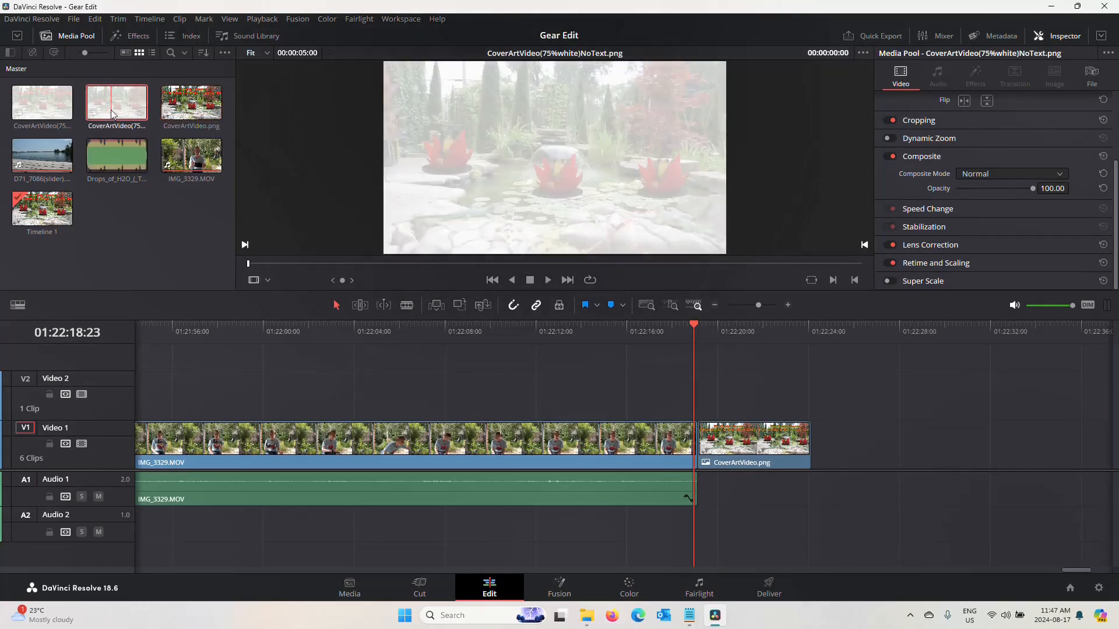
left_click(41, 106)
left_click_drag(41, 106, 821, 488)
left_click(117, 102)
left_click_drag(117, 102, 927, 446)
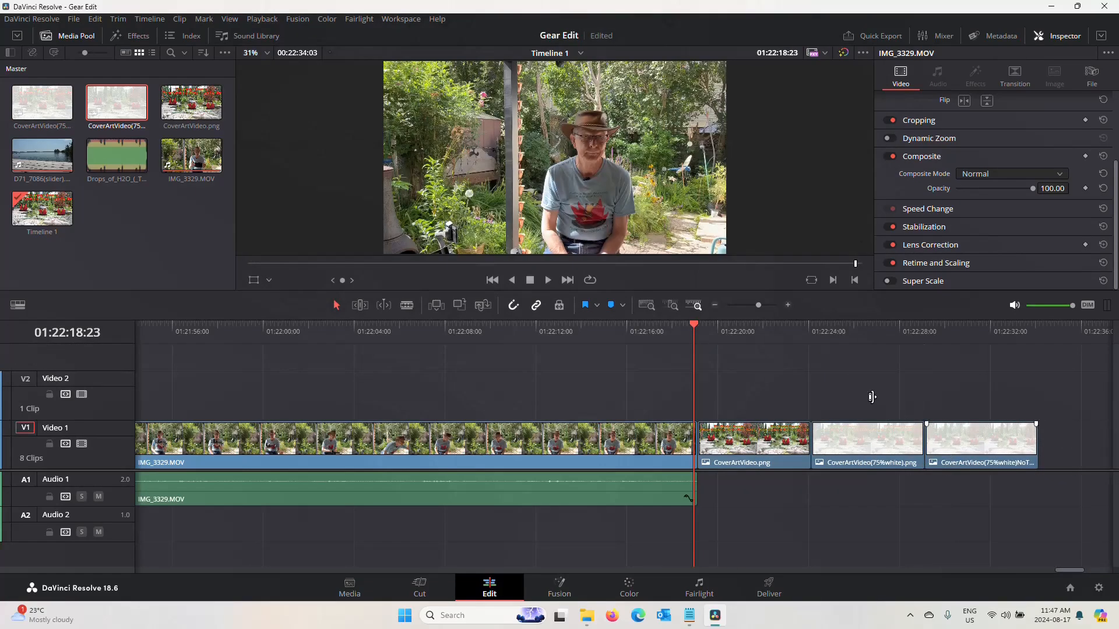
Step: Add second copies of CoverArtVideo(75%white).png and CoverArtVideo.png, in that order, at the end of Video 1
left_click(41, 102)
left_click_drag(42, 102, 1047, 458)
left_click_drag(1070, 569, 1078, 569)
left_click_drag(191, 104, 902, 459)
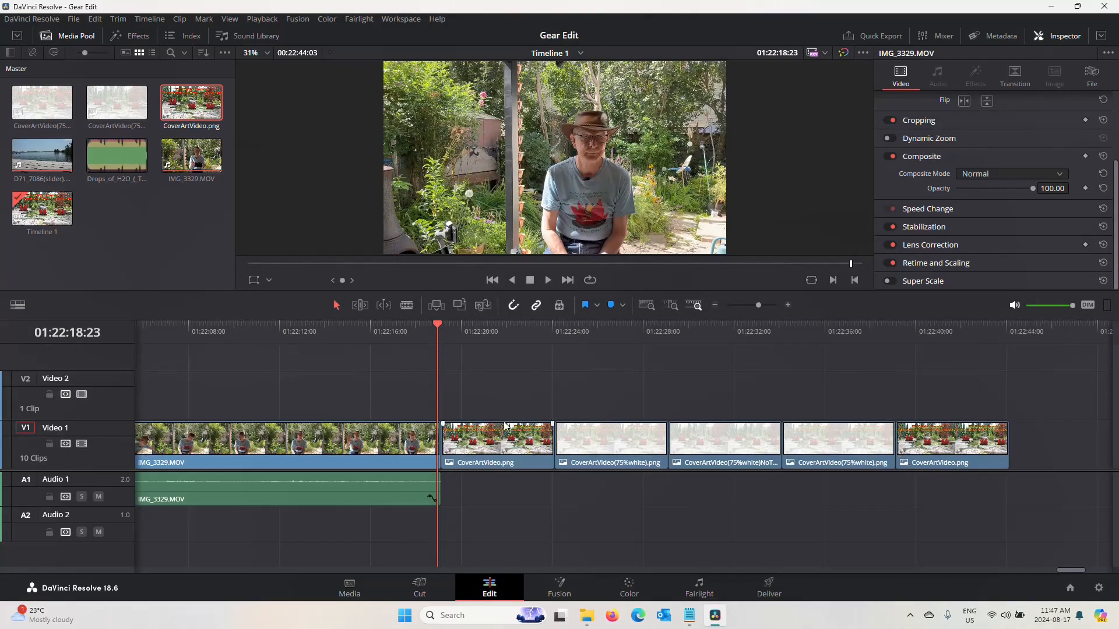
Step: Play the timeline from 01:22:17:17 through the first cover art stills to check their timing
left_click(410, 330)
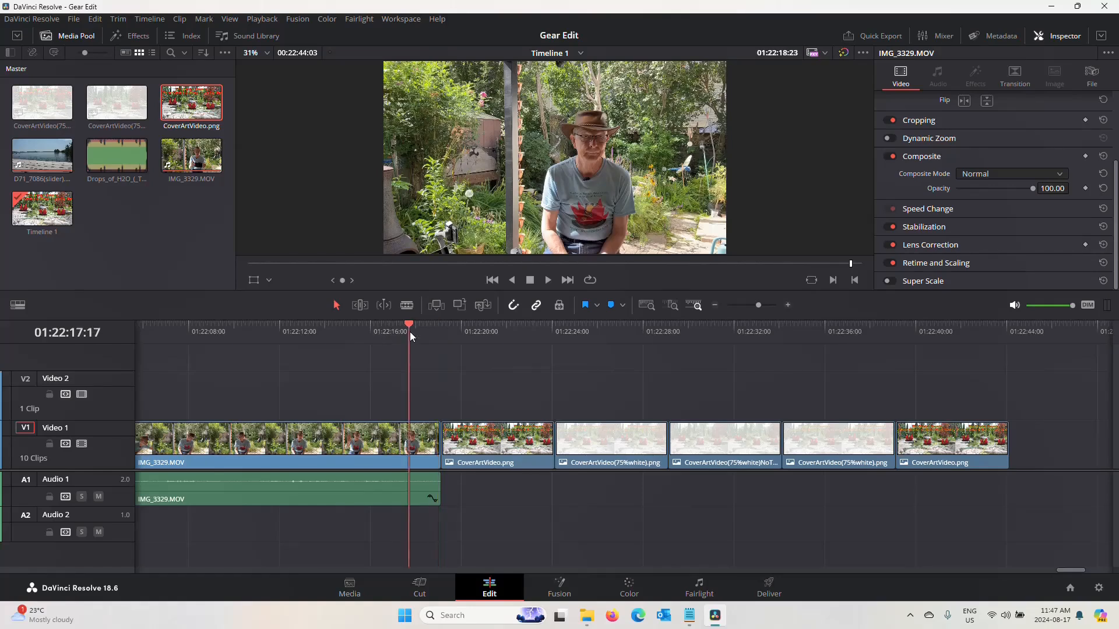
left_click(550, 280)
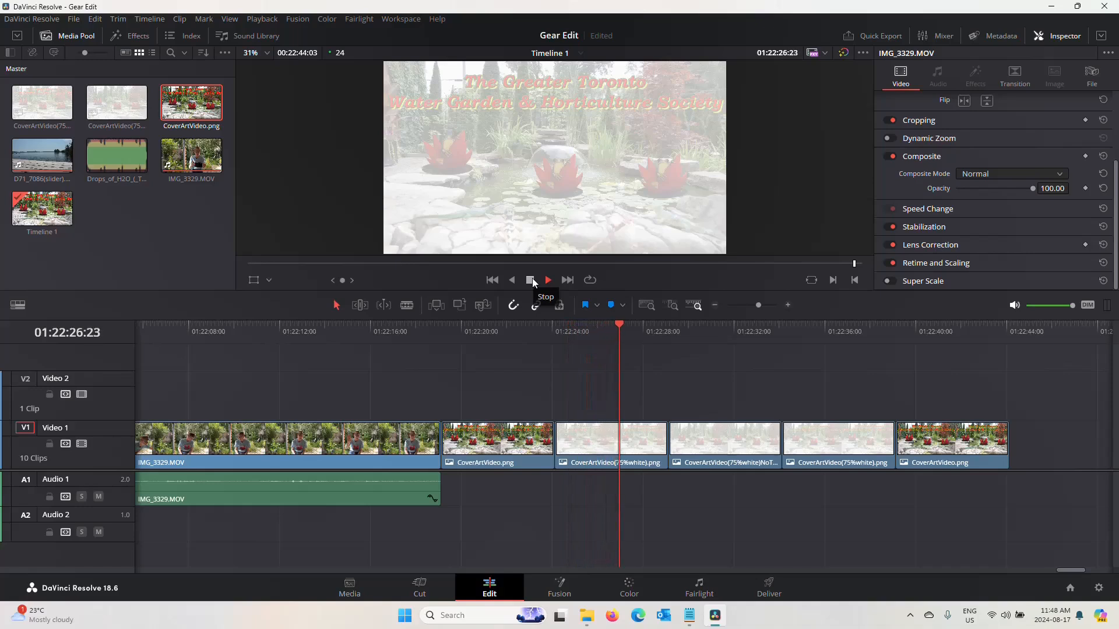
left_click(530, 280)
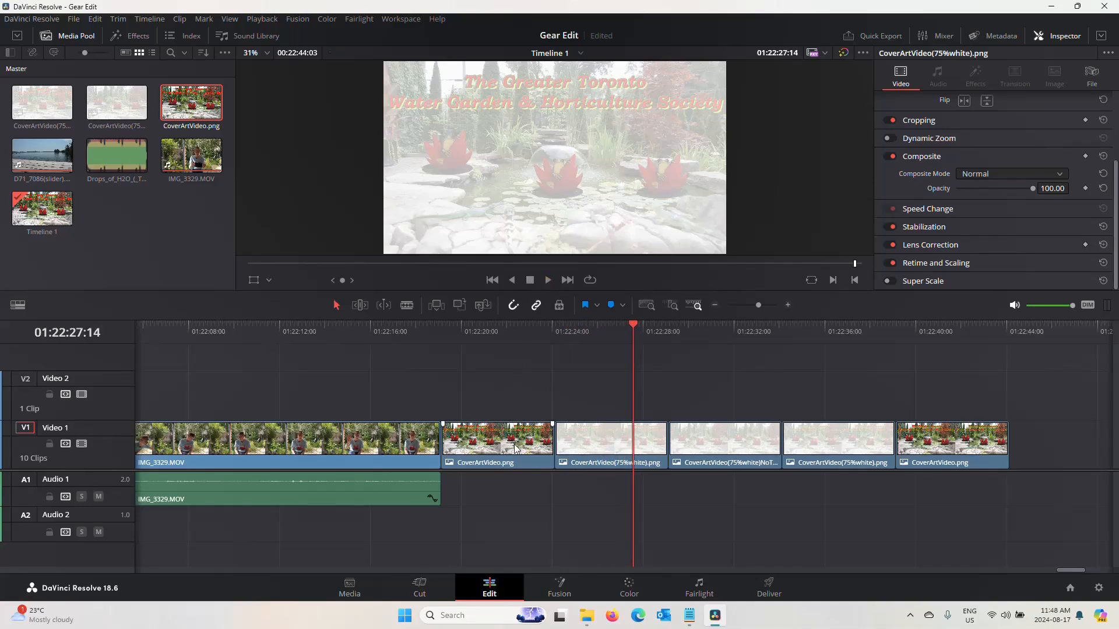
Step: Roll the cuts after the first CoverArtVideo.png and CoverArtVideo(75%white).png stills earlier, shortening each still to about 3 seconds
left_click(553, 438)
left_click_drag(555, 438, 510, 441)
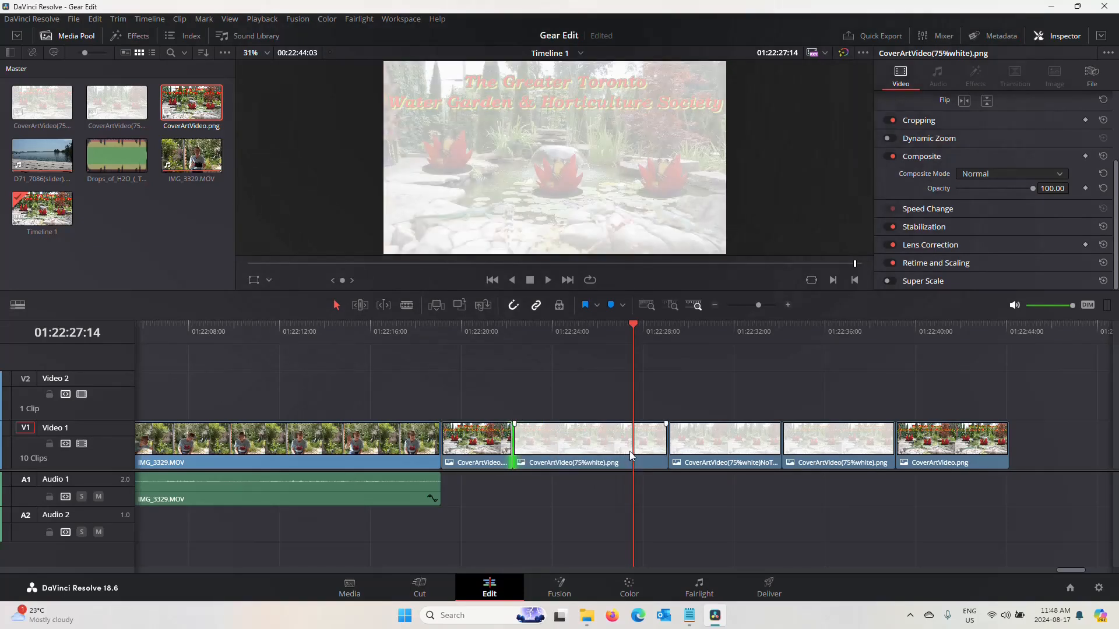
left_click_drag(666, 441, 587, 441)
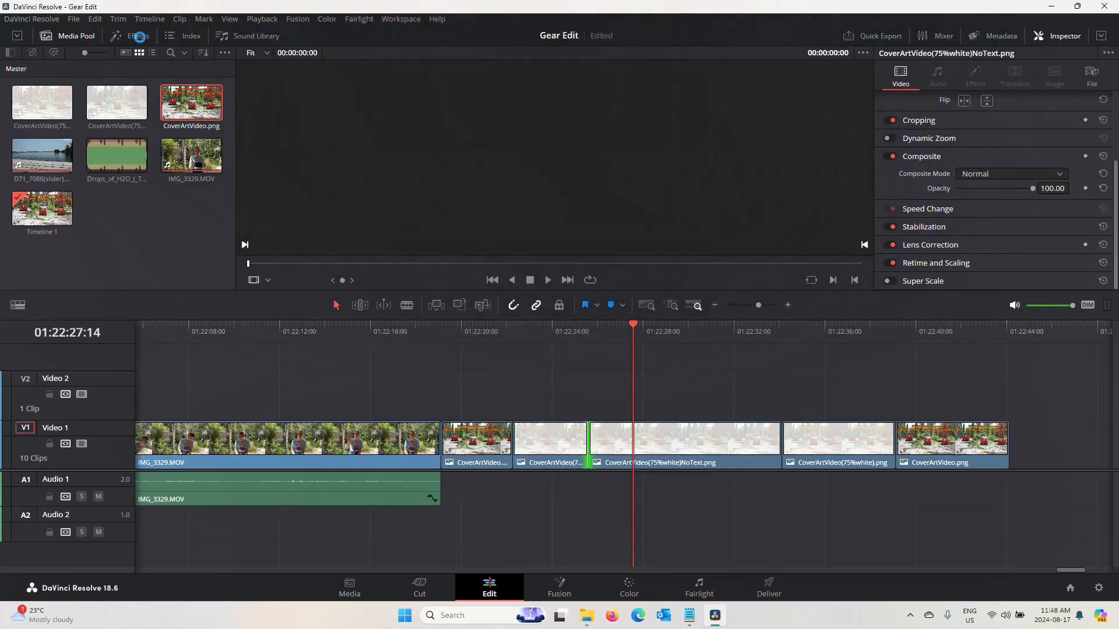
Step: Add Cross Dissolve transitions at the three cuts from IMG_3329.MOV to the NoText still, rolling the last of these cuts slightly earlier
left_click(140, 37)
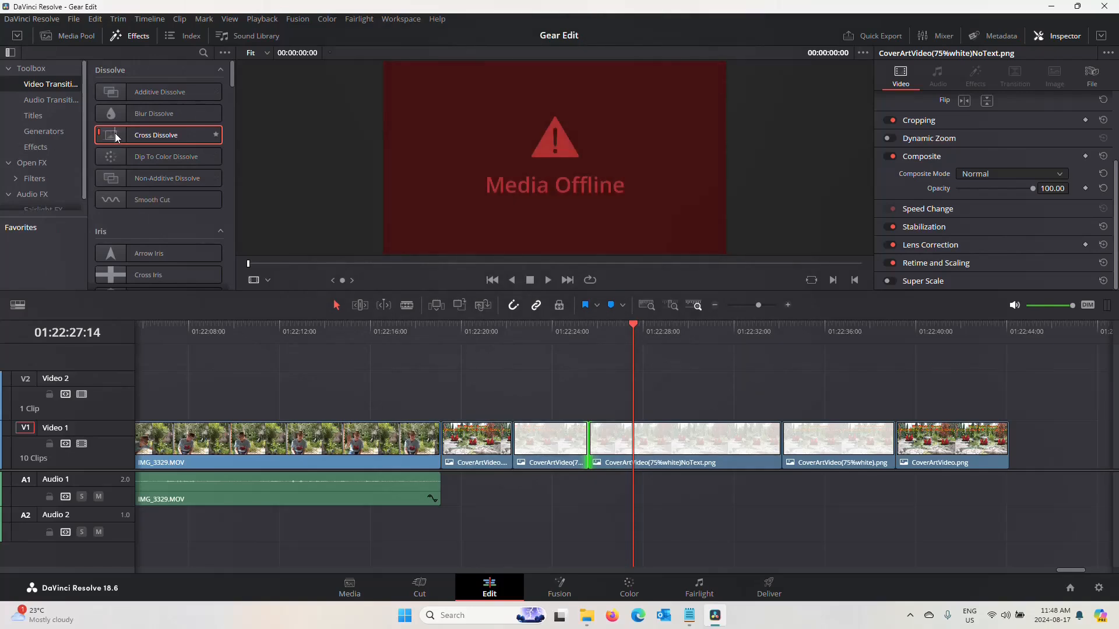
left_click_drag(117, 138, 438, 453)
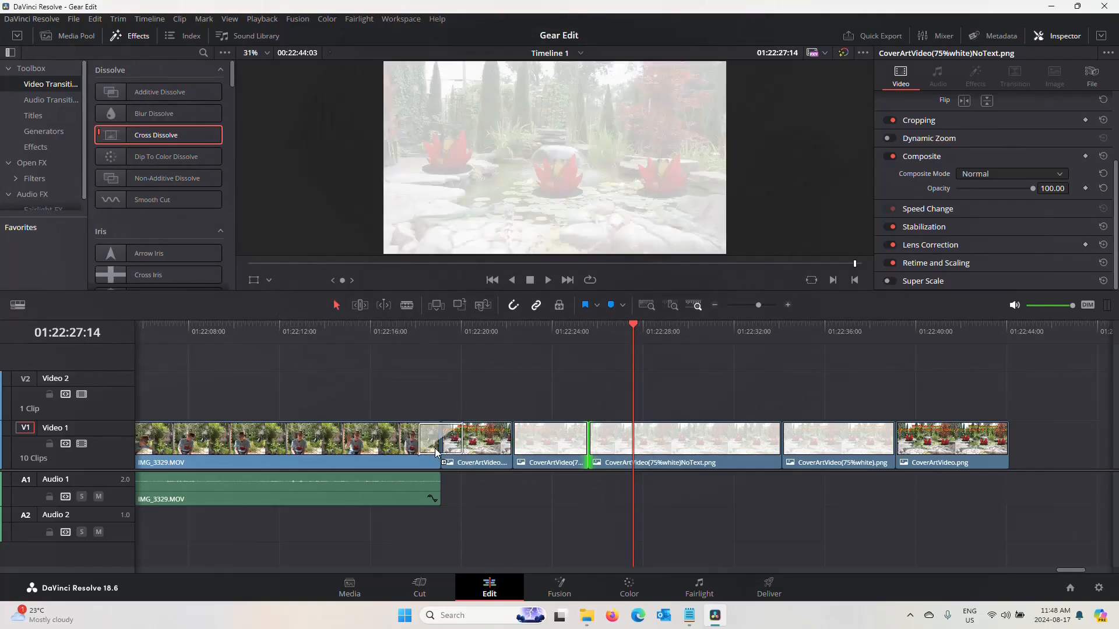
left_click_drag(121, 134, 513, 445)
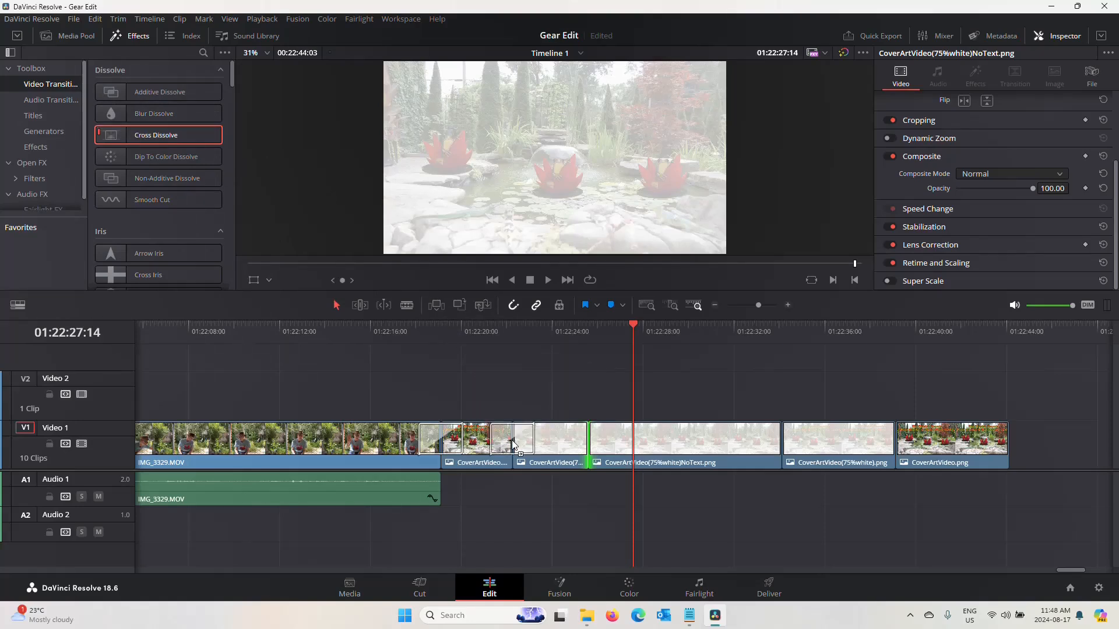
left_click_drag(216, 134, 564, 463)
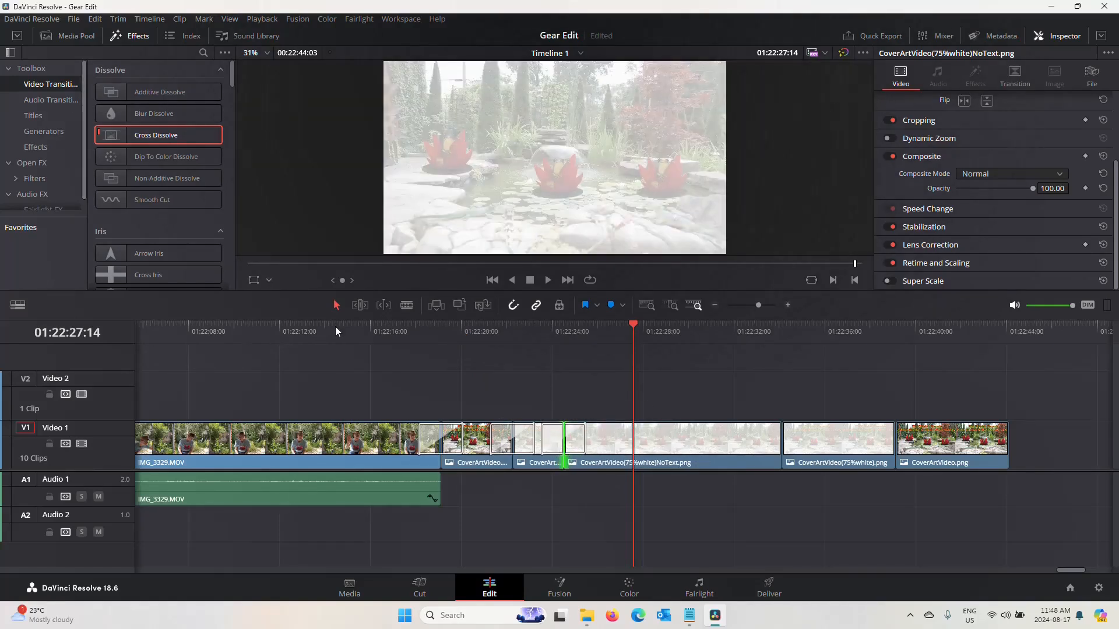
Step: Play the timeline from just before the end of IMG_3329.MOV to check the Cross Dissolves between the cover art stills
left_click(376, 333)
left_click(546, 281)
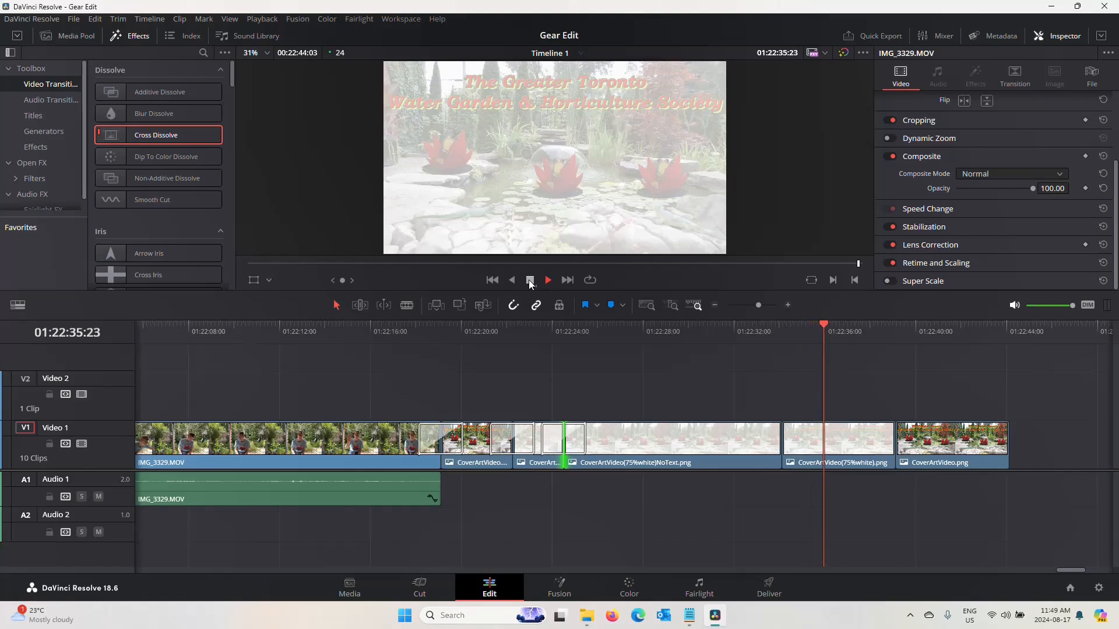
left_click(531, 283)
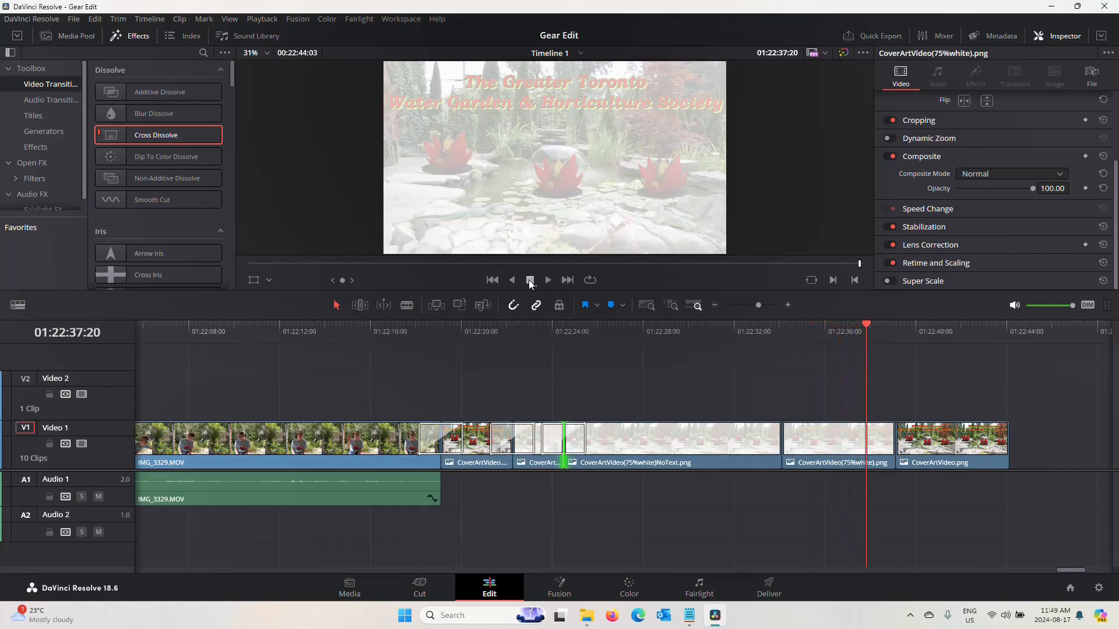
Step: Add a Scroll title on Video 2 above the CoverArtVideo(75%white)NoText.png still and select it
left_click(642, 449)
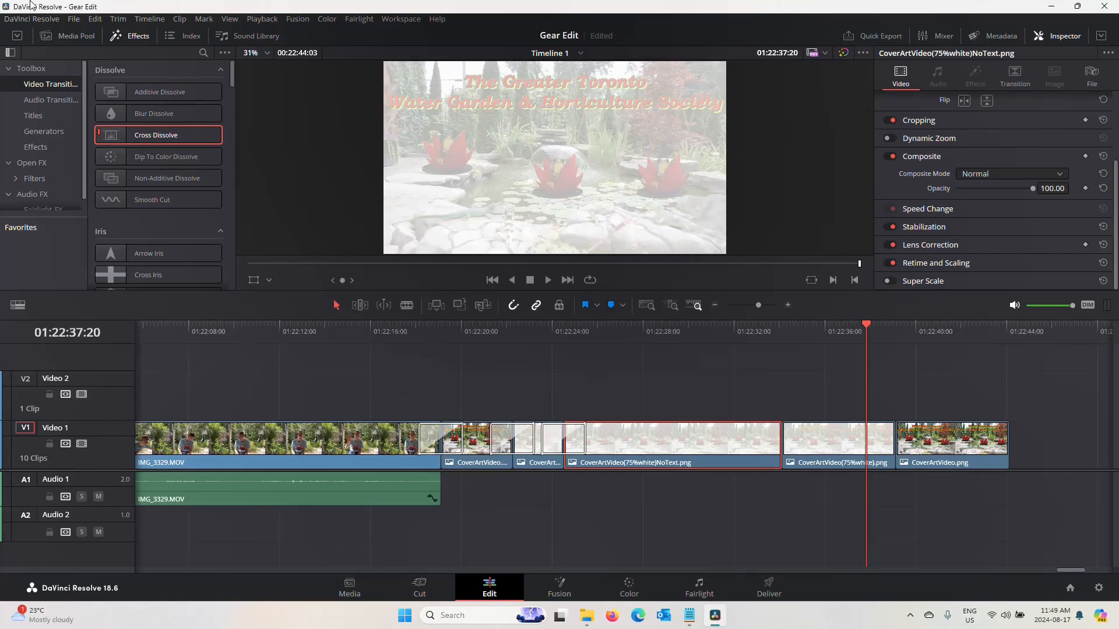
left_click(26, 119)
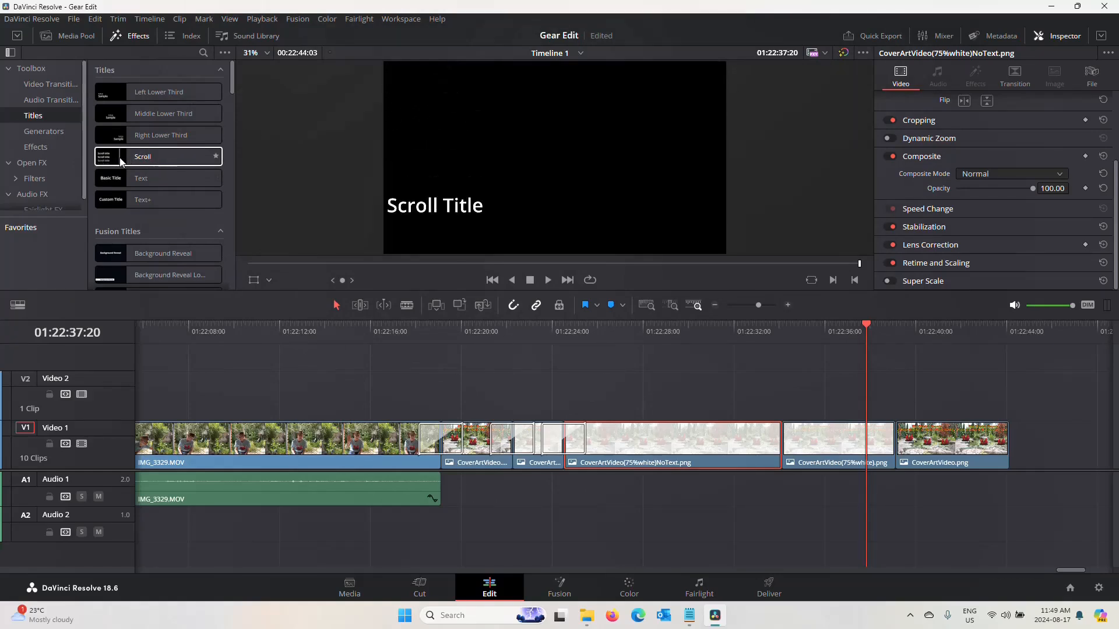
left_click_drag(120, 157, 579, 404)
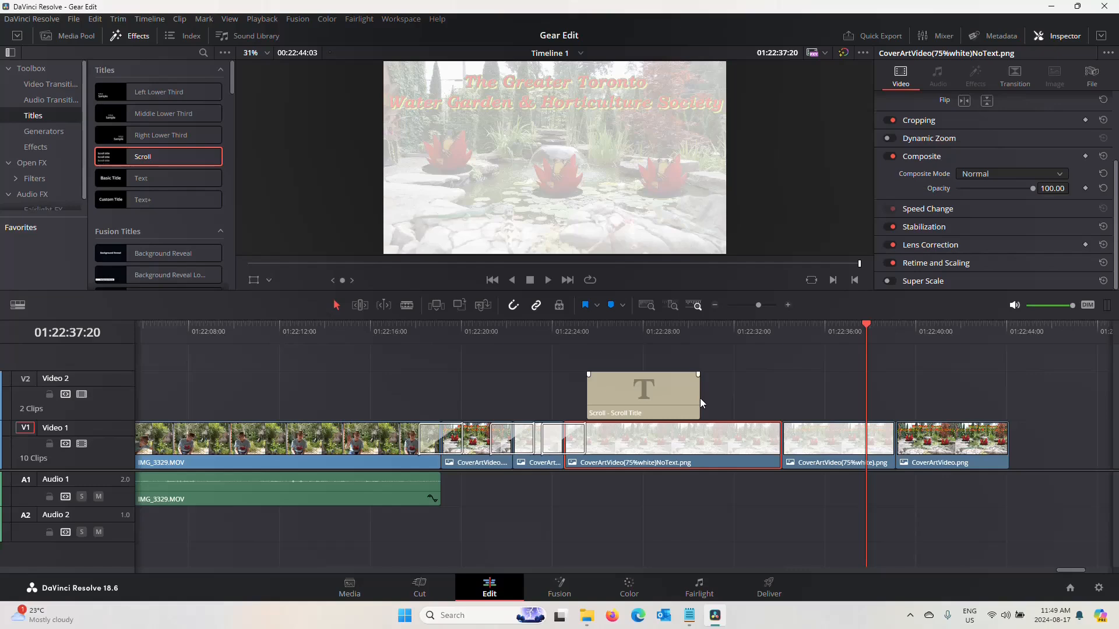
left_click(669, 406)
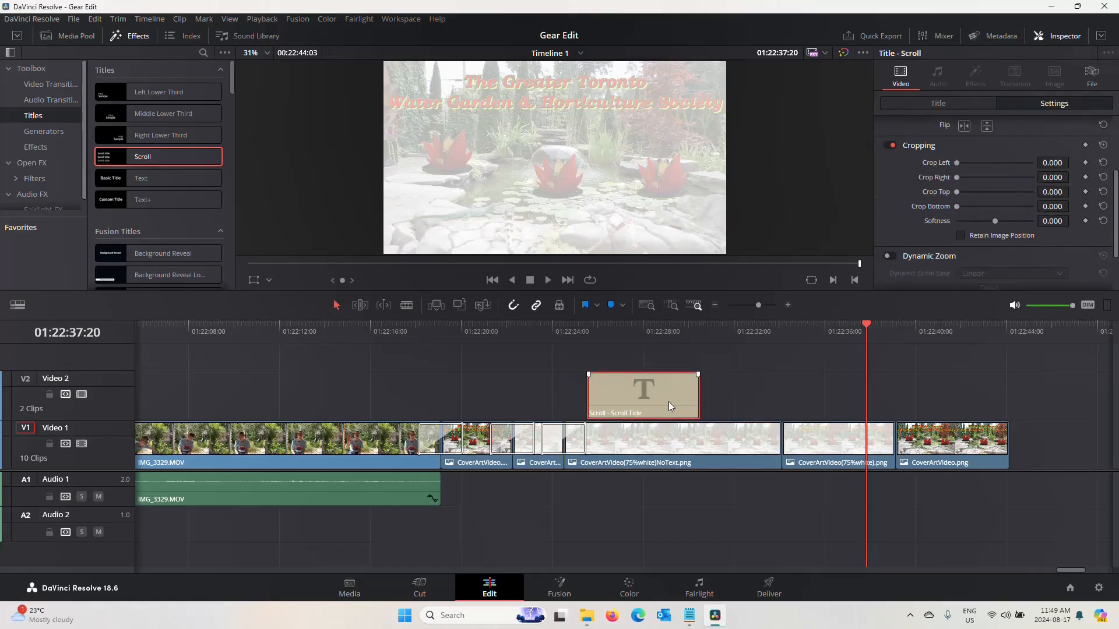
Step: Replace the Scroll title's placeholder text with the full contents copied from Credits Roll Gear.txt in Notepad
left_click(942, 106)
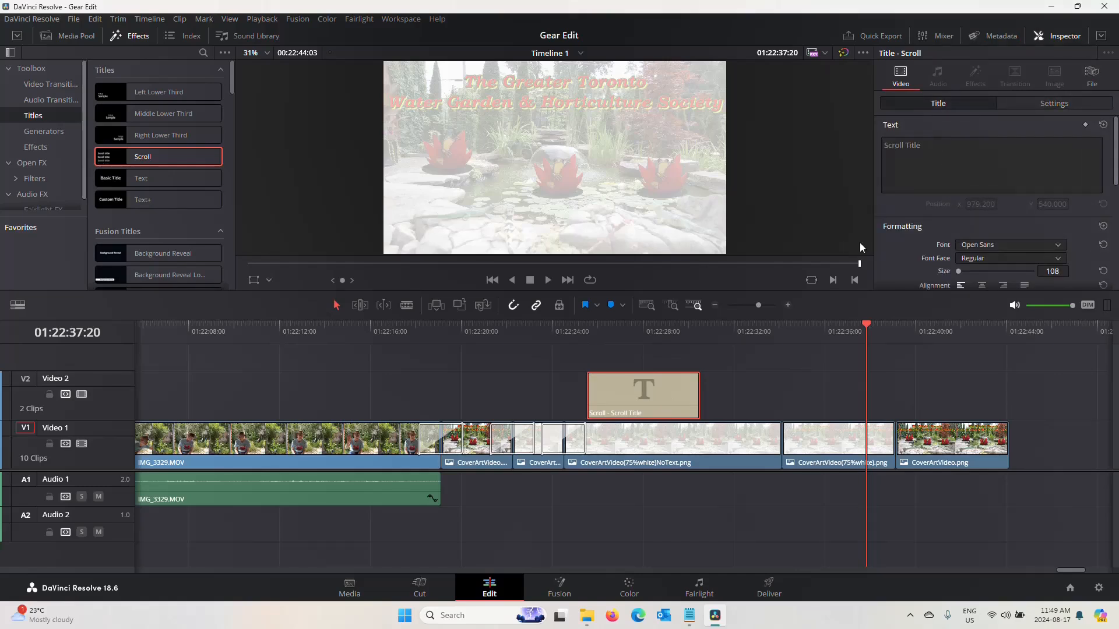
left_click(695, 620)
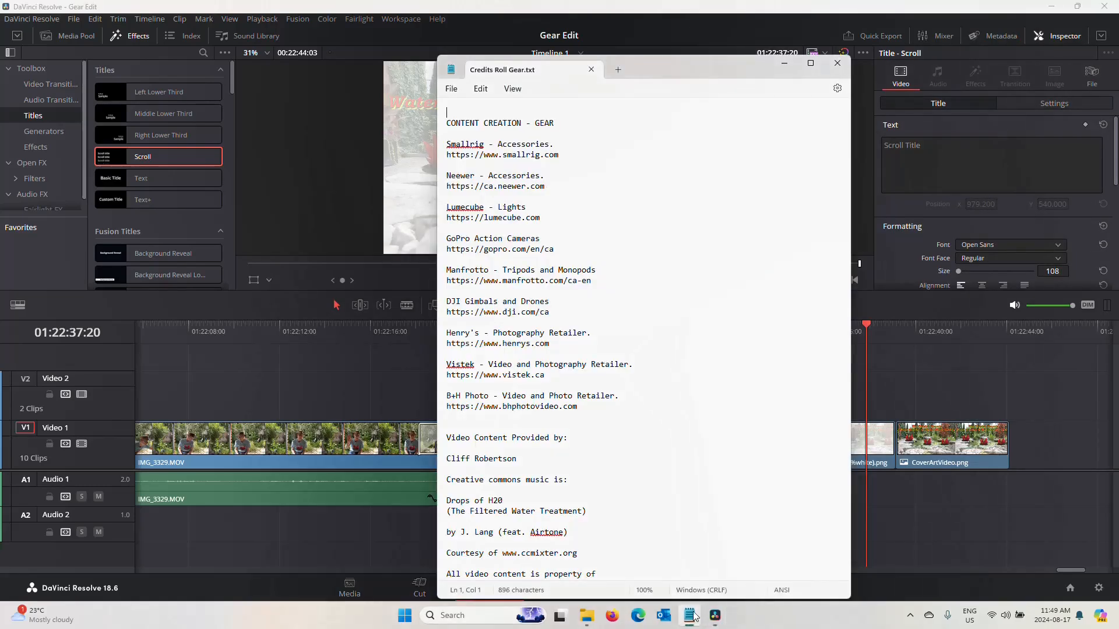
left_click_drag(453, 107, 658, 584)
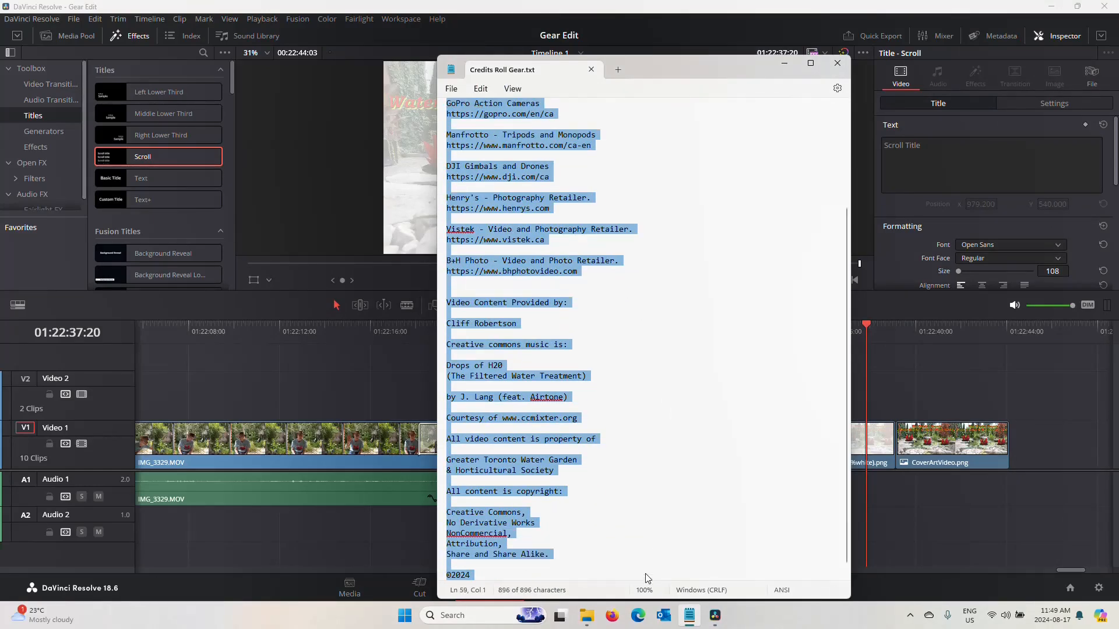
right_click(489, 514)
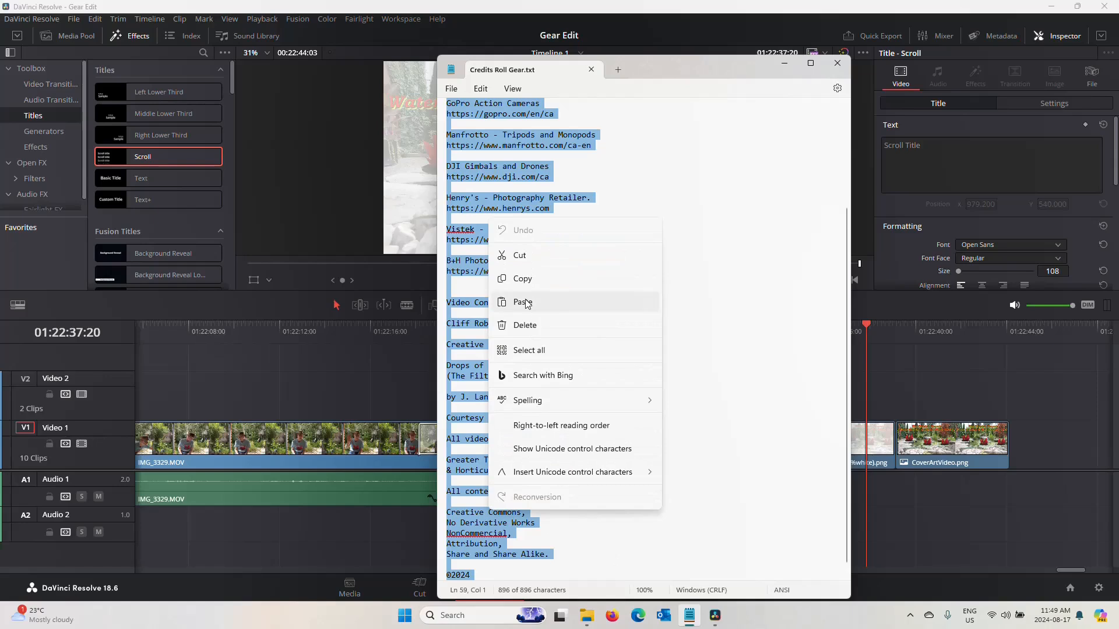
left_click(525, 357)
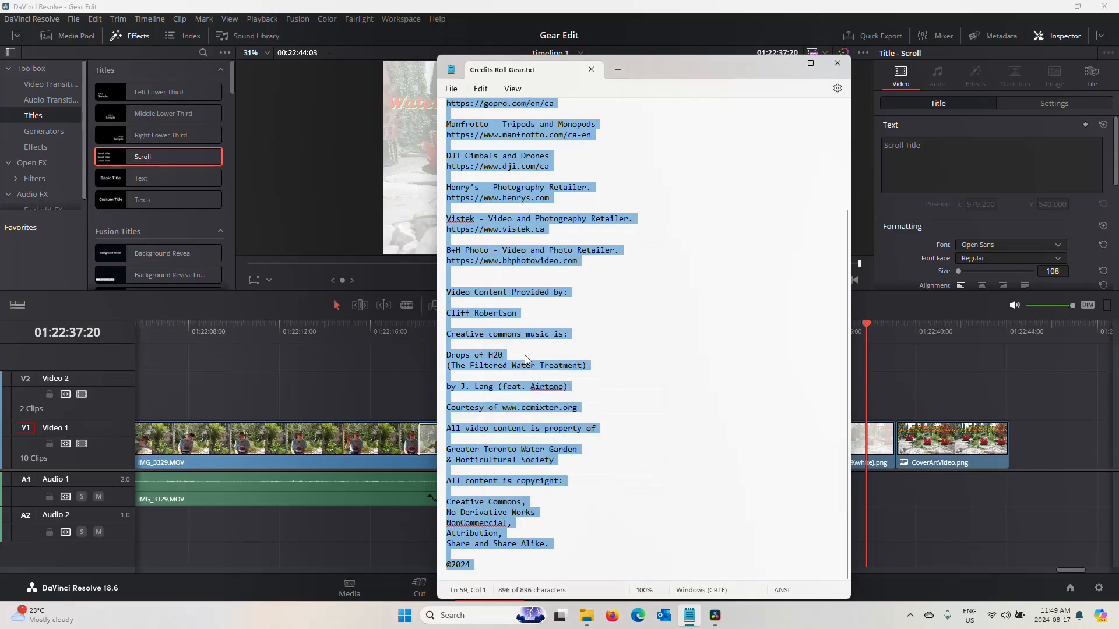
left_click(933, 153)
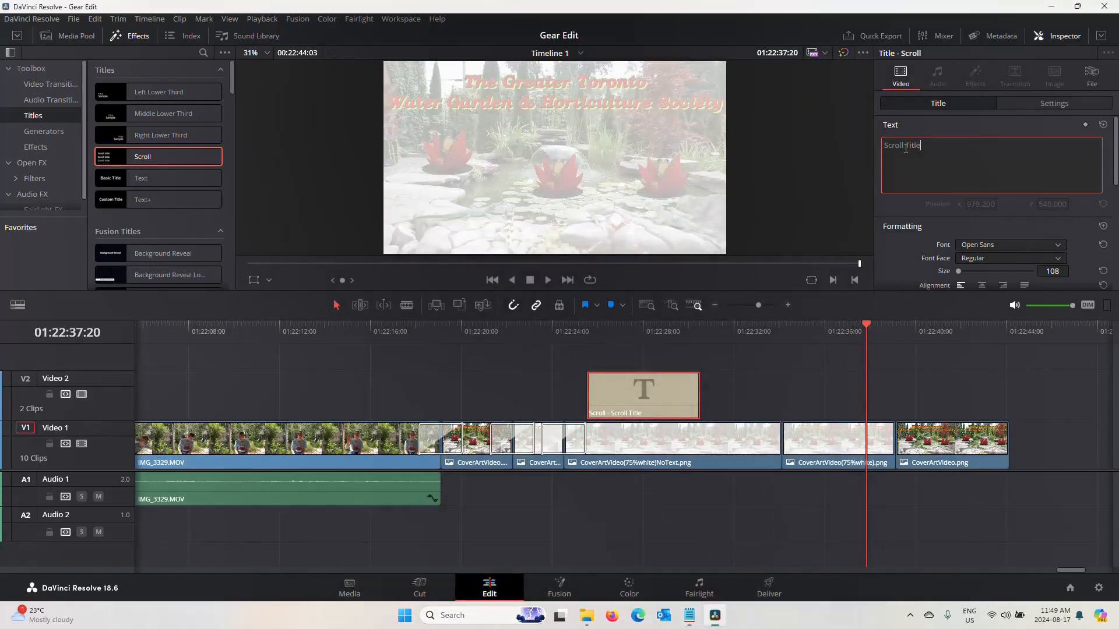
right_click(935, 150)
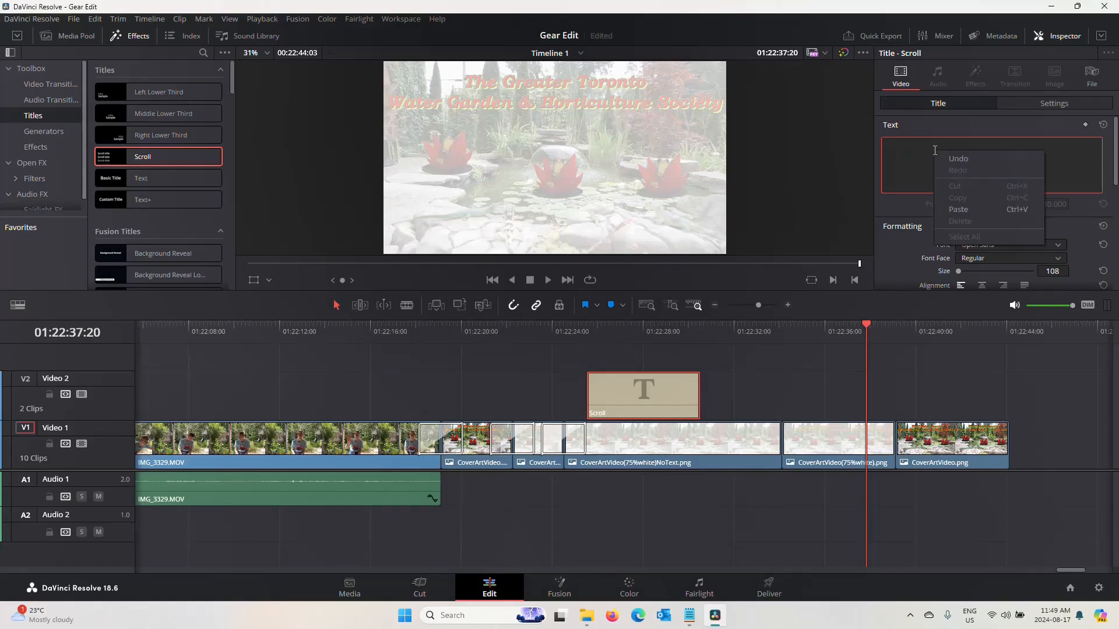
left_click(955, 210)
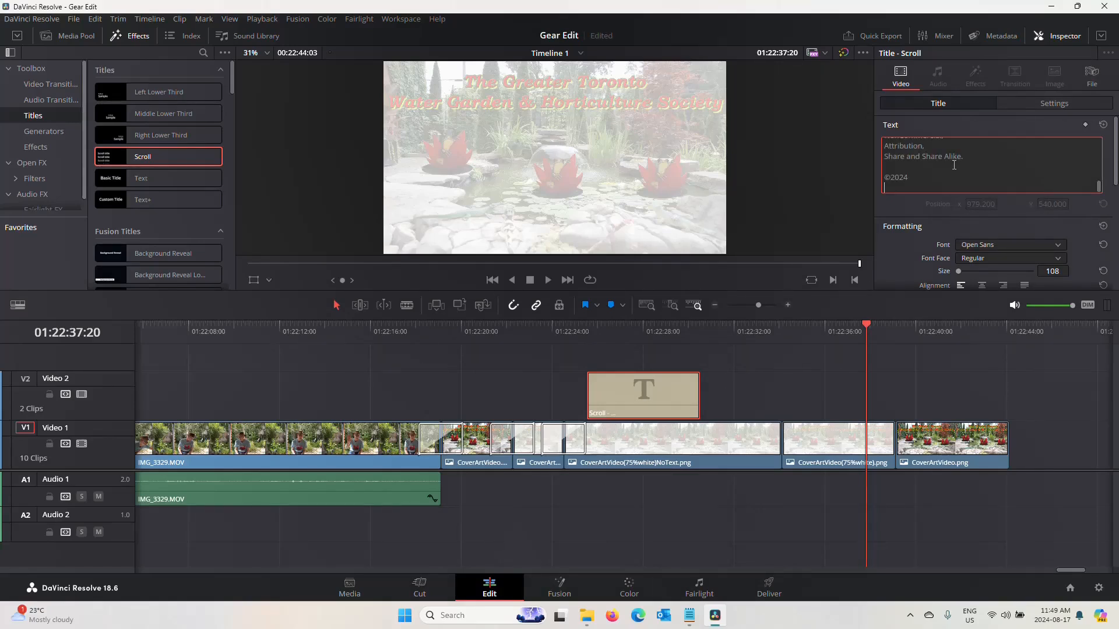
Step: Play the timeline from the start of the Scroll title at 01:22:25:13 to check the credits roll
left_click(587, 331)
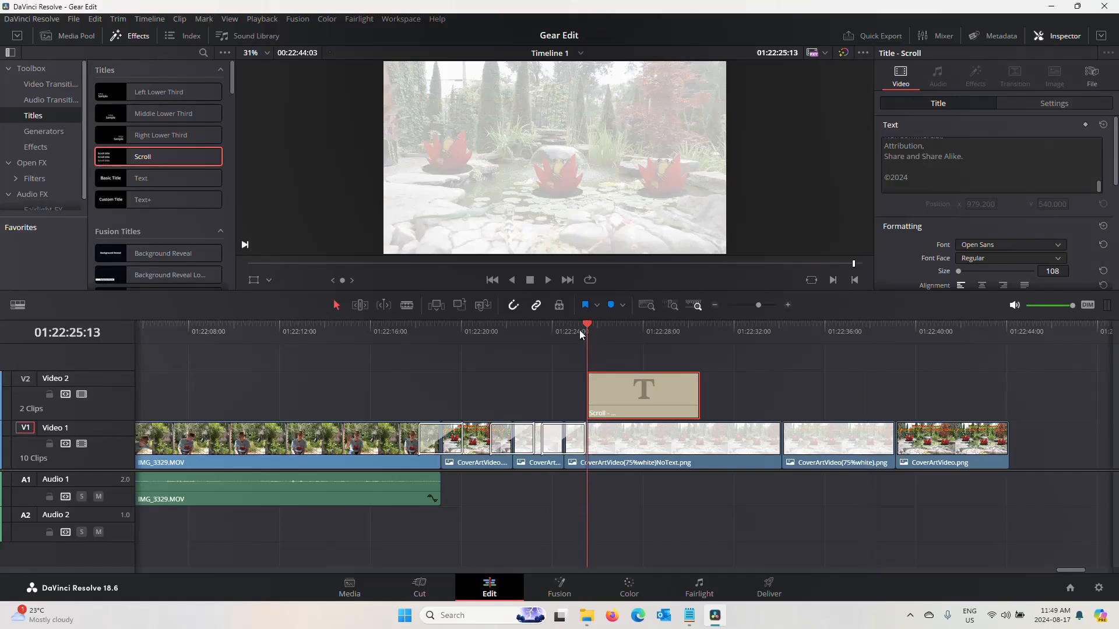
left_click(548, 280)
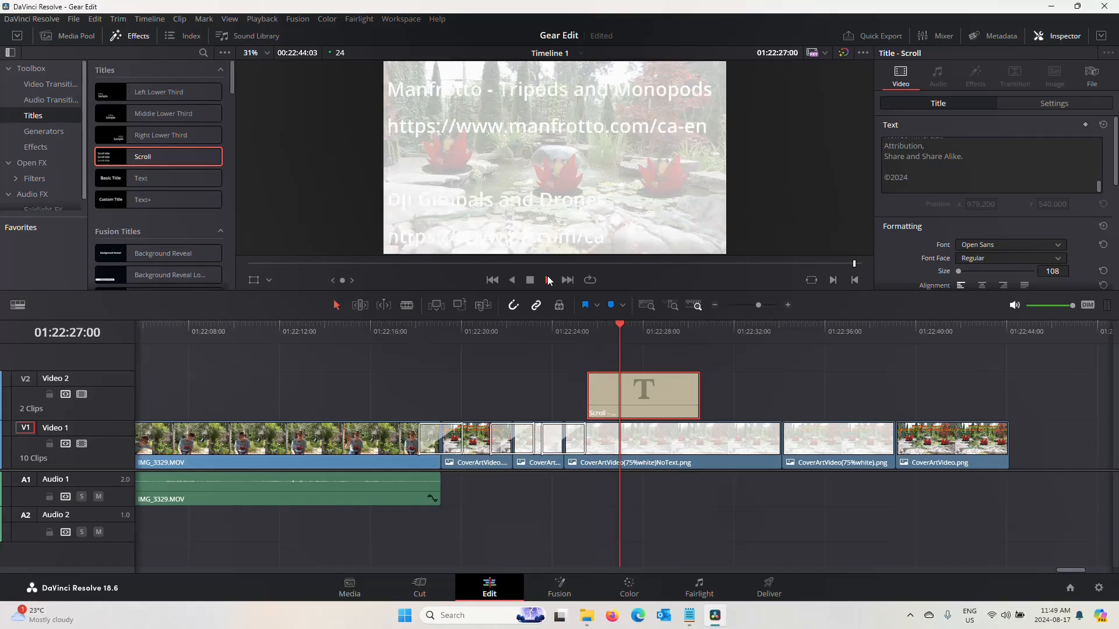
left_click(530, 281)
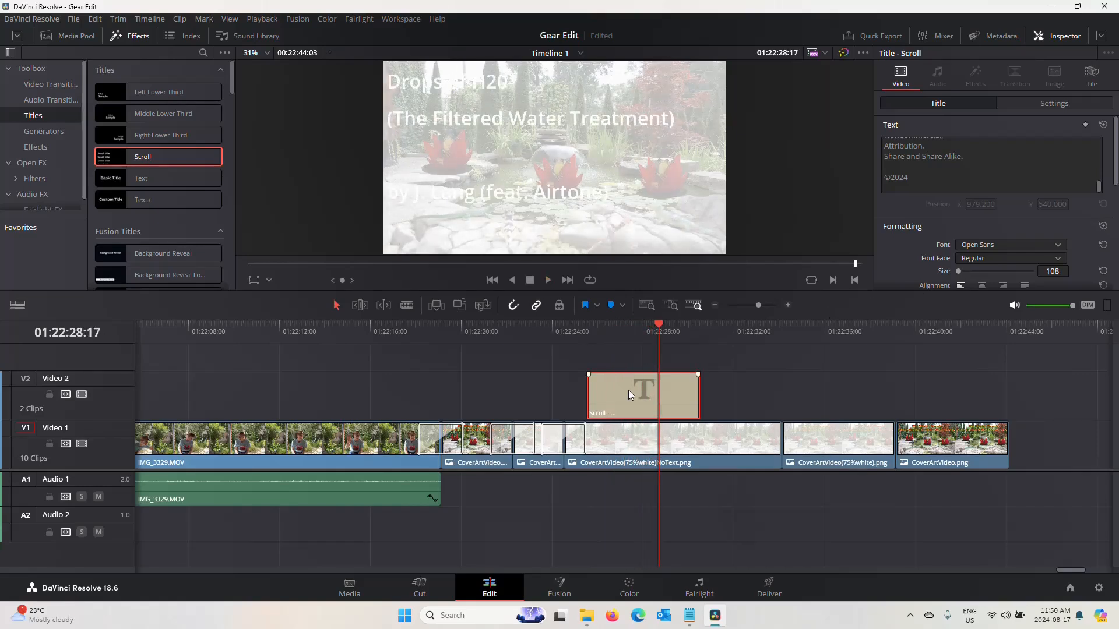
Step: Format the Scroll title's text in Bookman Old Style Bold with centered alignment
left_click(1060, 247)
scroll(1044, 262, "up", 15)
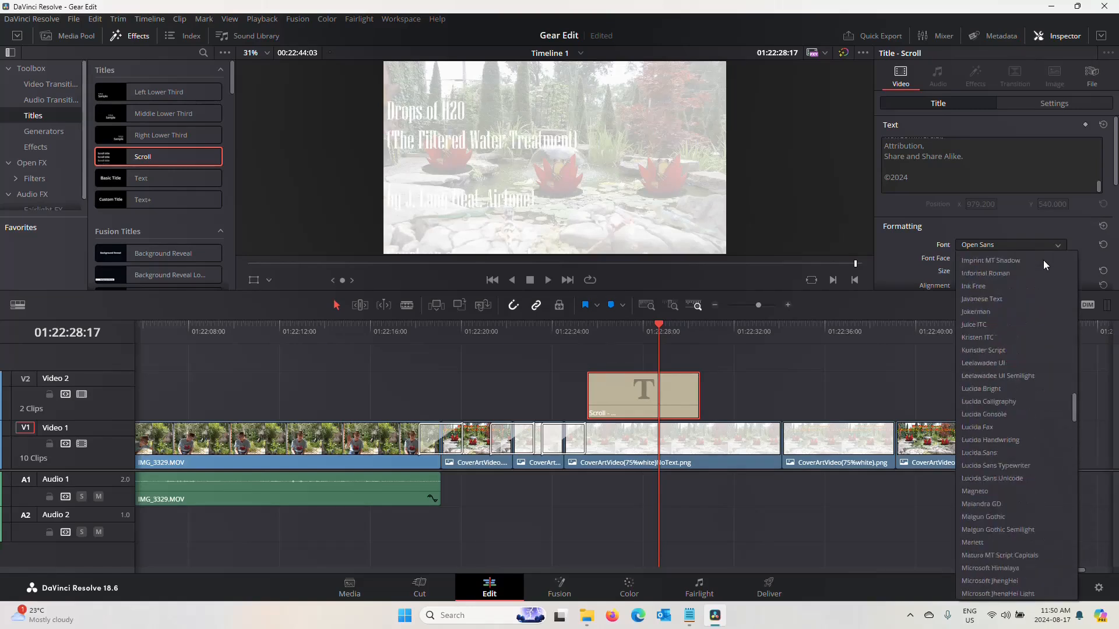
scroll(1043, 260, "up", 9)
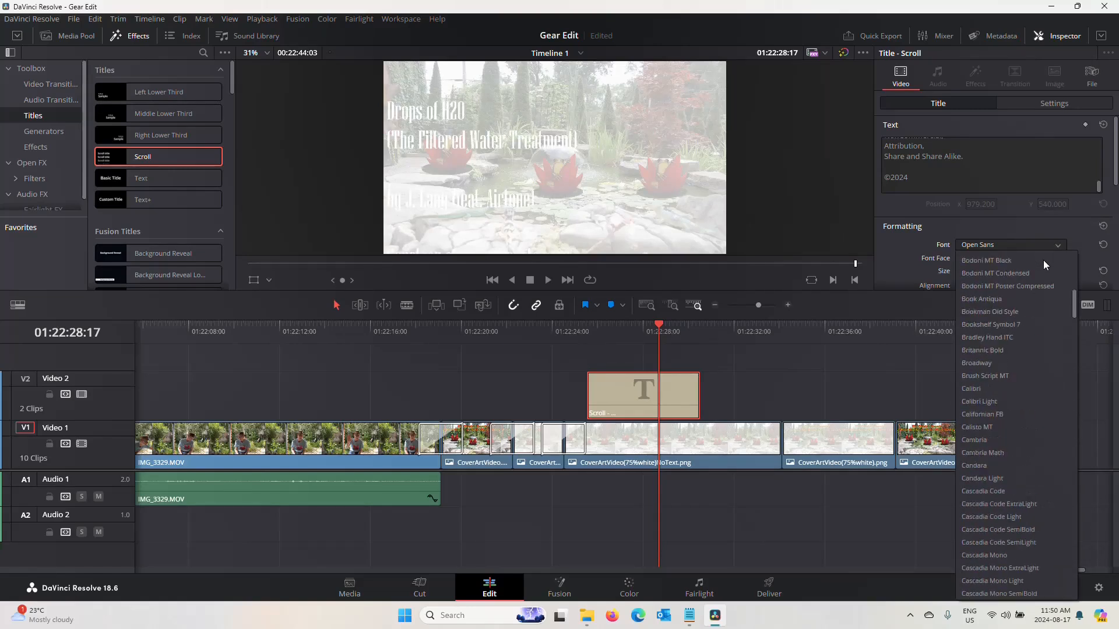
left_click(1012, 312)
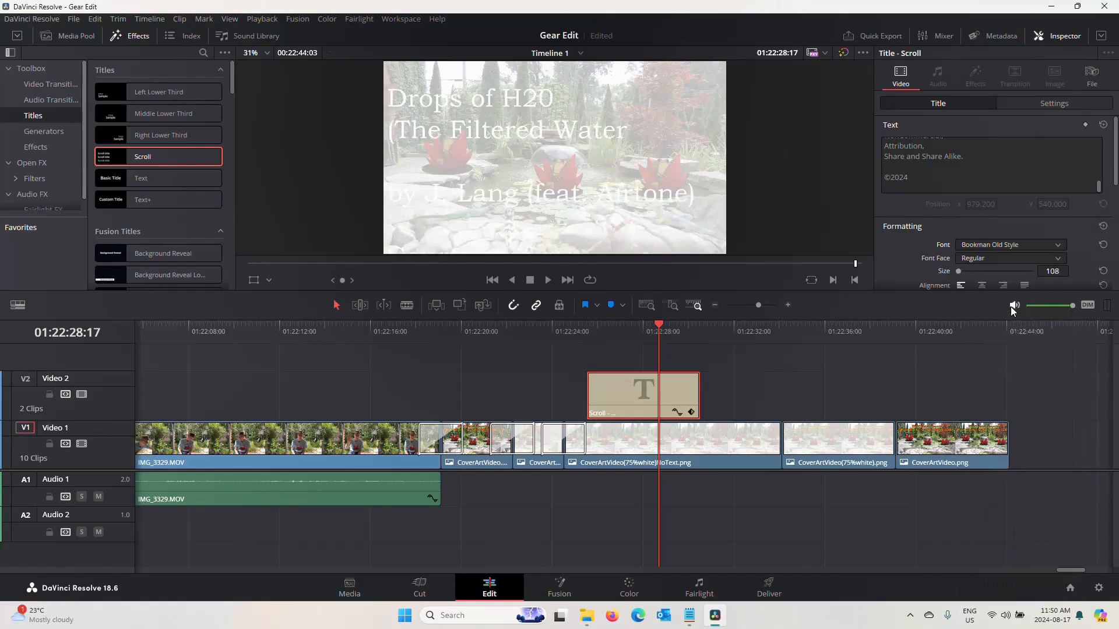
left_click(1058, 257)
left_click(985, 288)
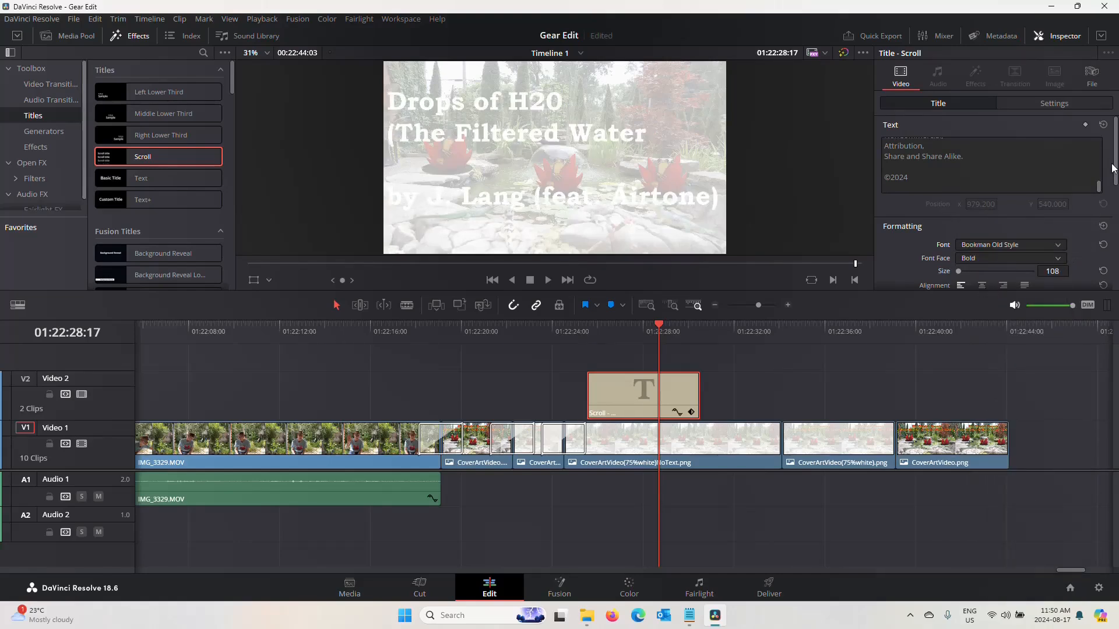
left_click_drag(1113, 169, 1117, 208)
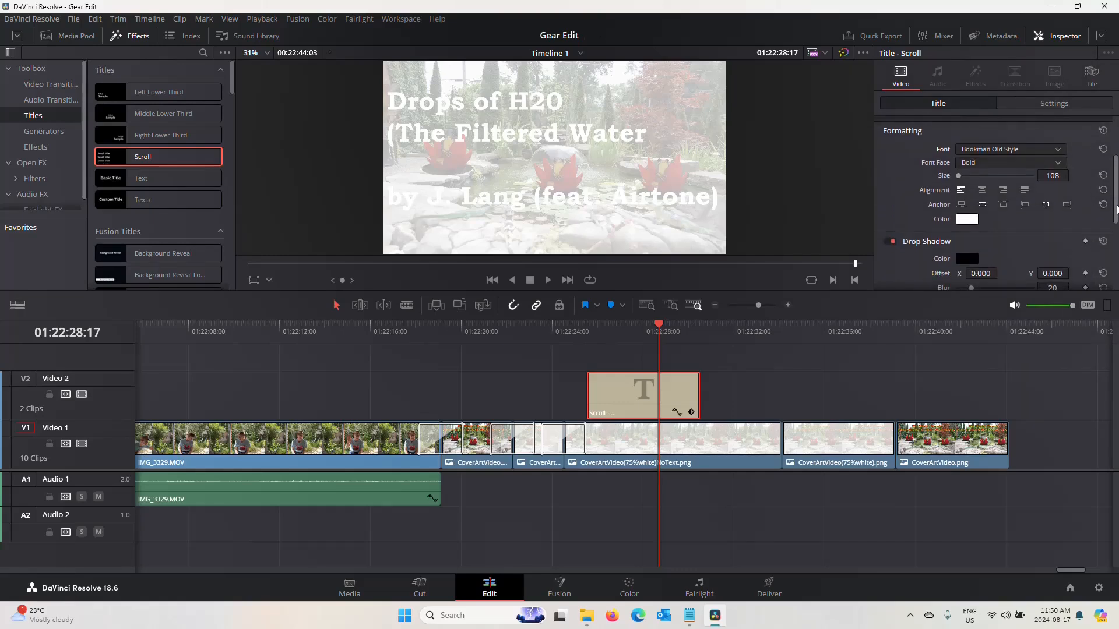
left_click(985, 194)
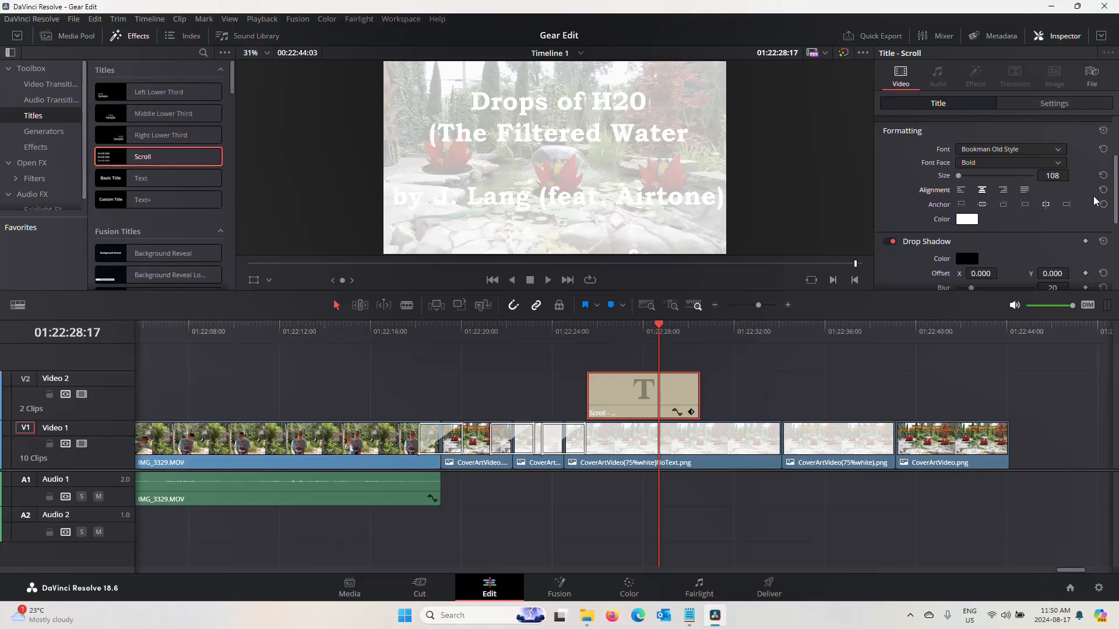
Step: Try to change the color of the Scroll title's drop shadow to a yellow hue
left_click_drag(1116, 211, 1115, 239)
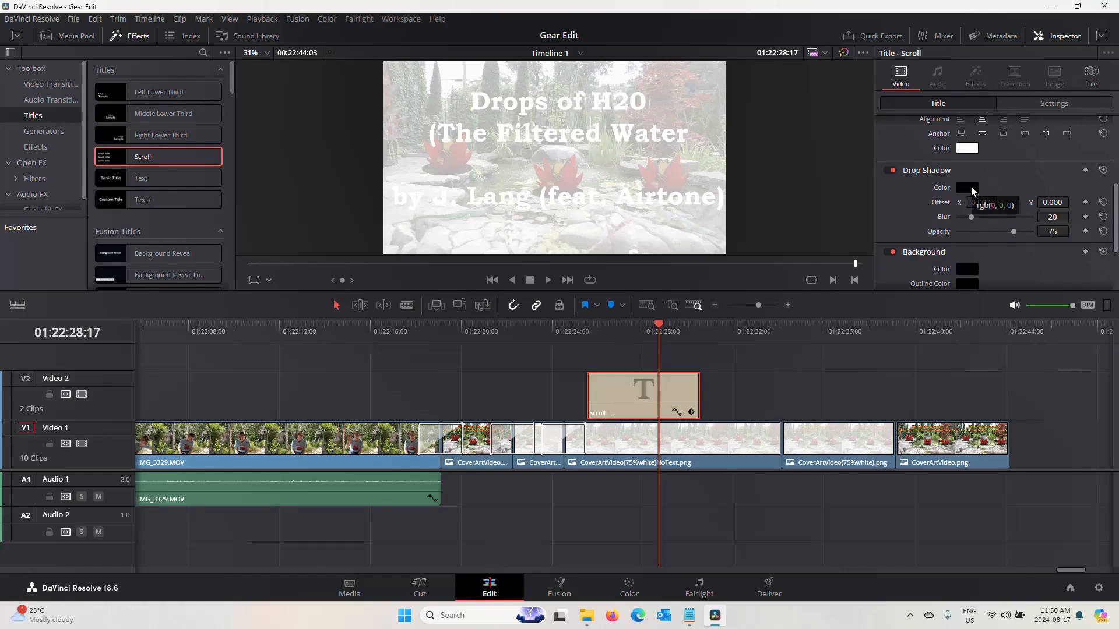
left_click(972, 190)
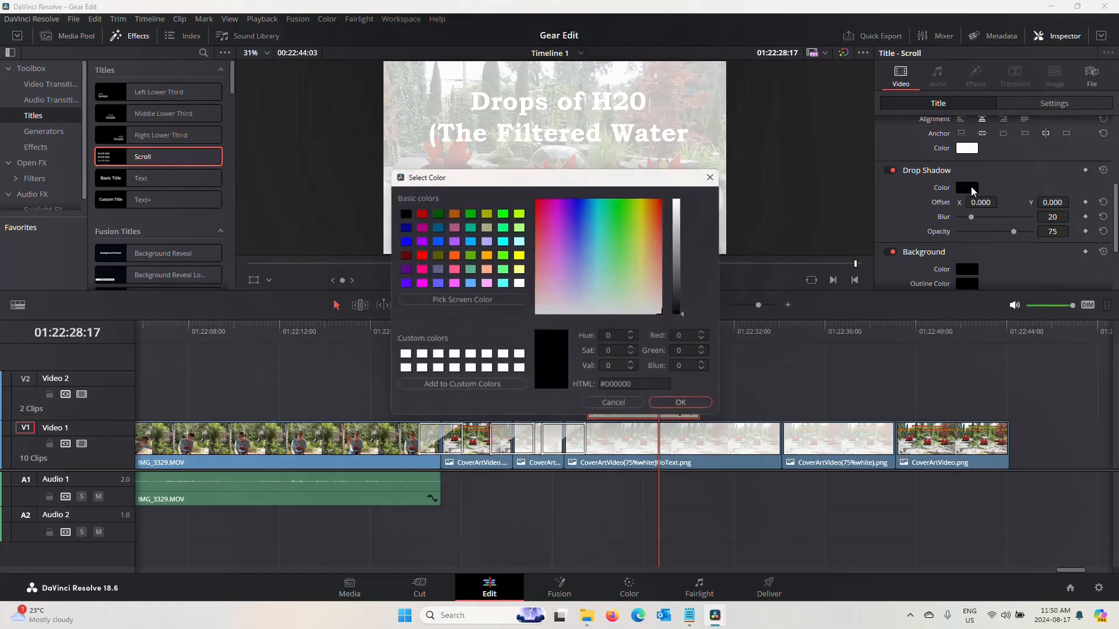
left_click(642, 208)
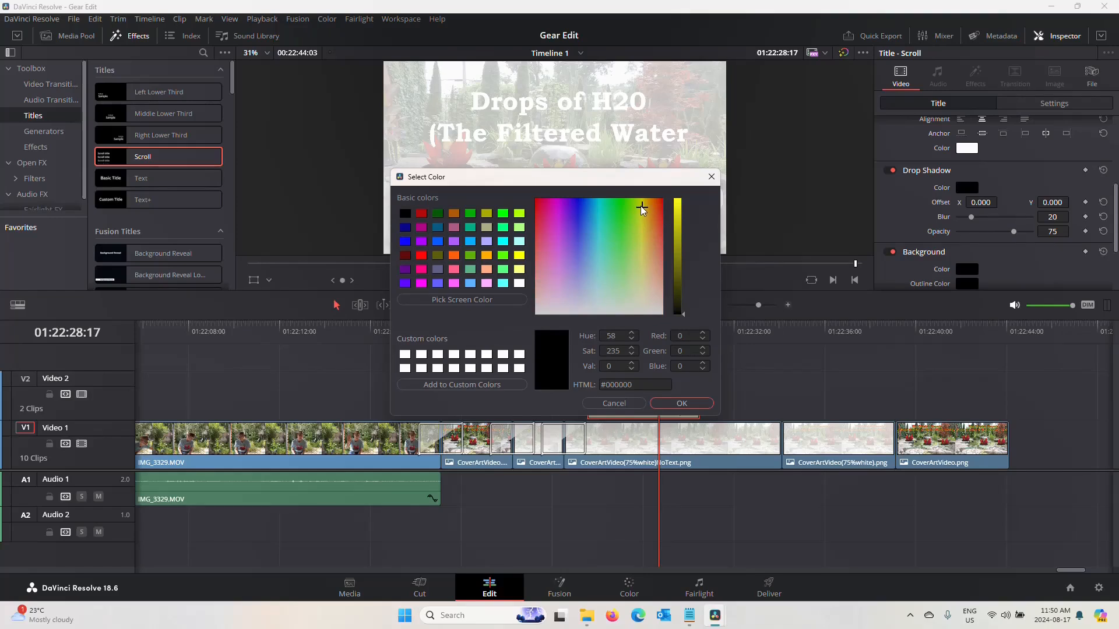
left_click(640, 217)
left_click(682, 404)
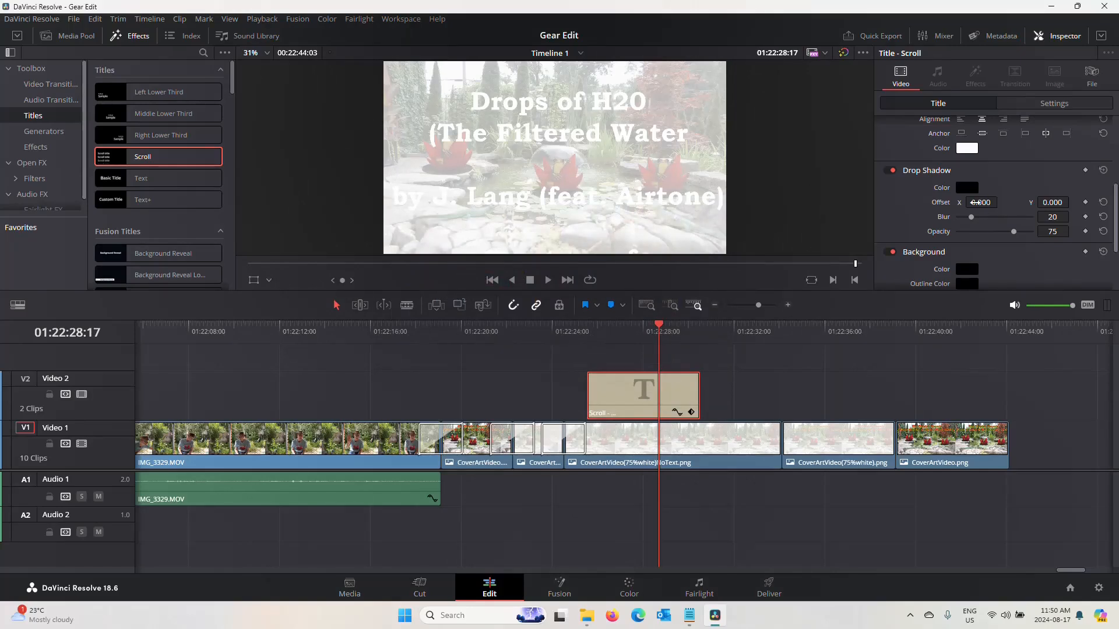
Step: Set the Scroll title's drop shadow offset to 5 in both X and Y
left_click(983, 202)
type("5")
key("Return")
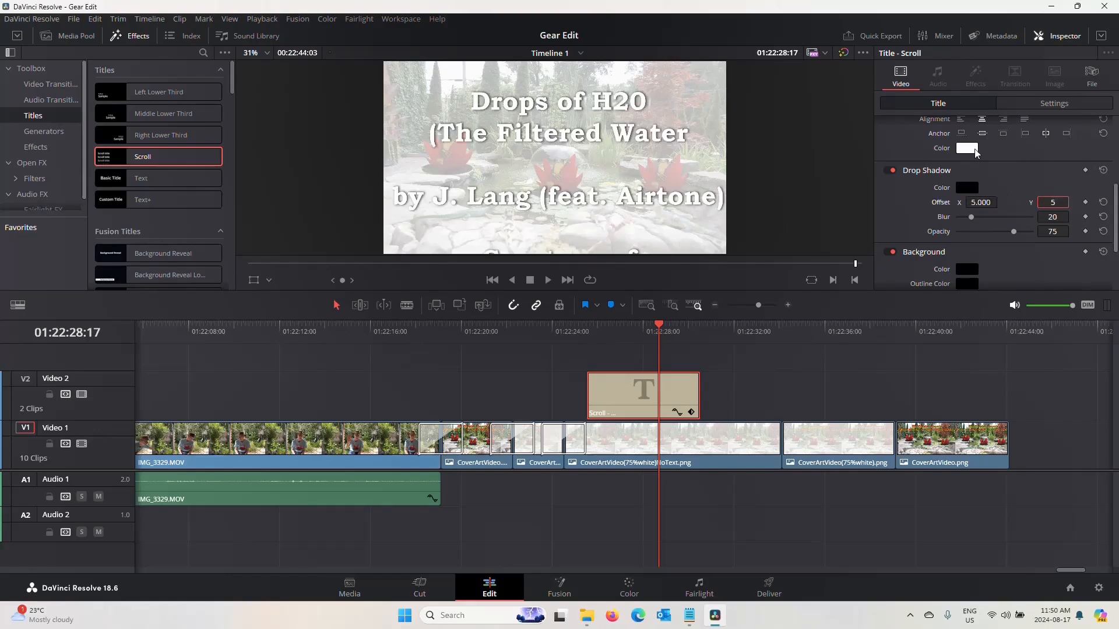
Step: Change the Scroll title's text color to the dark red #aa0000
scroll(1012, 162, "up", 1)
left_click(967, 183)
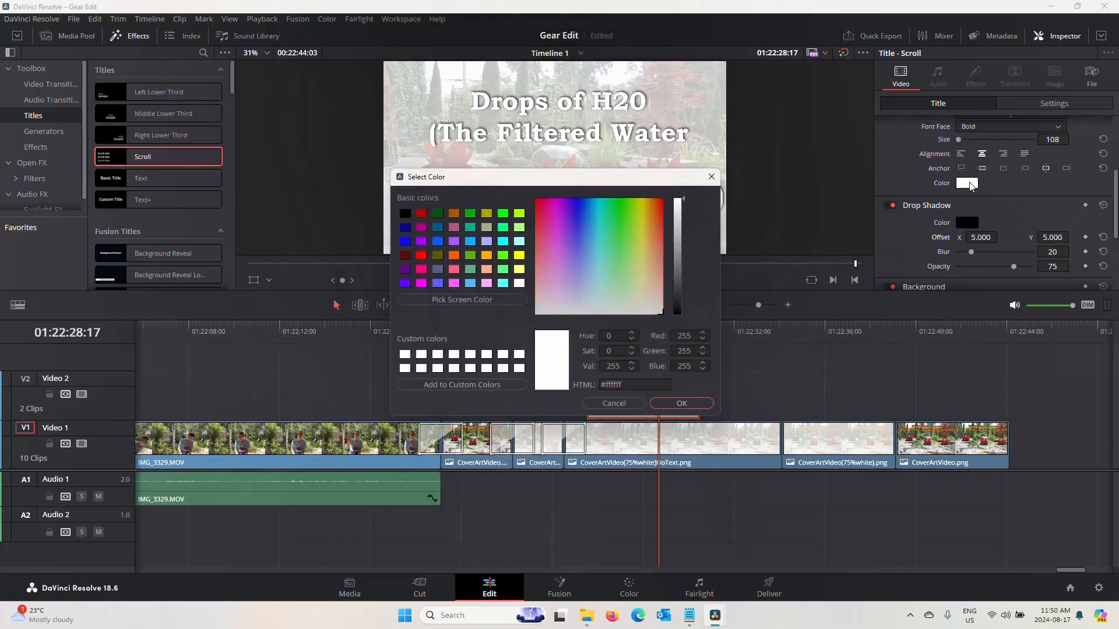
left_click(421, 214)
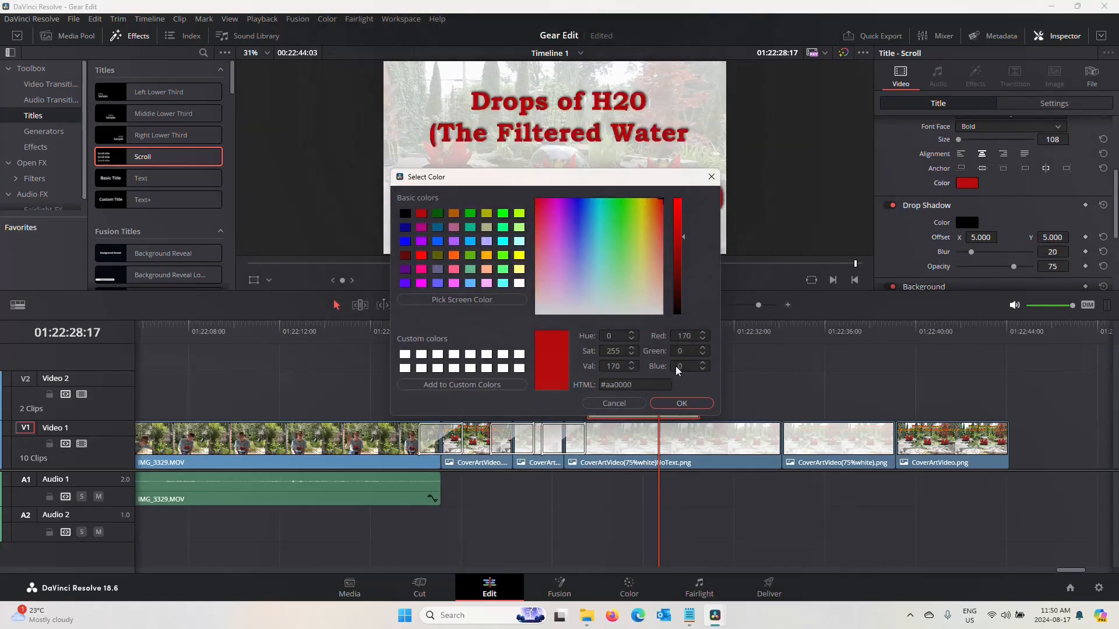
left_click(681, 403)
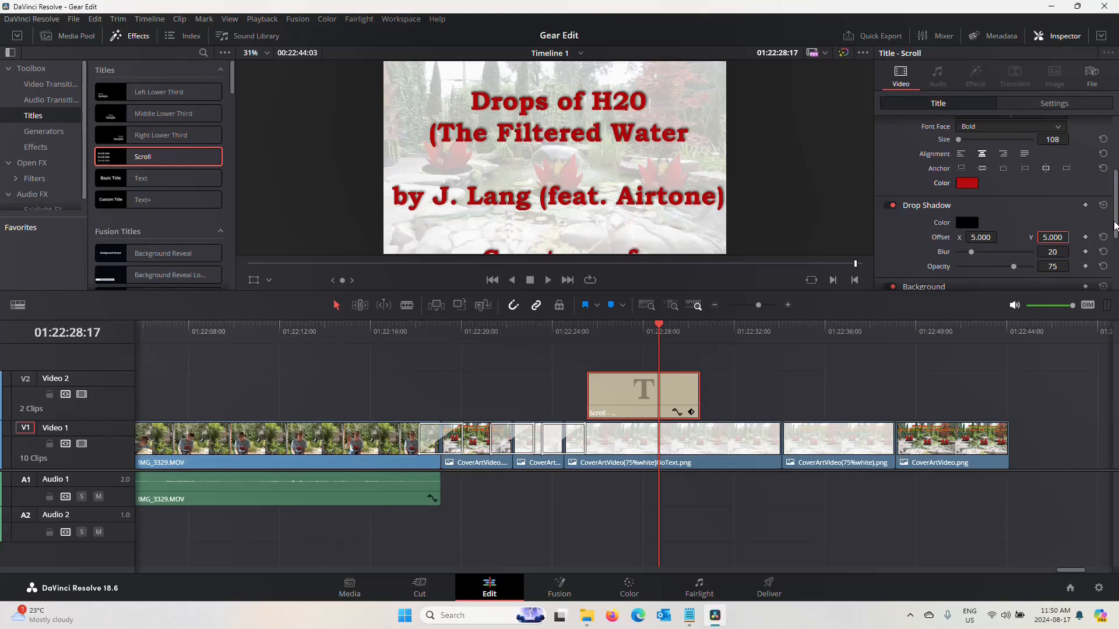
left_click_drag(1115, 227, 1115, 283)
scroll(1066, 274, "up", 2)
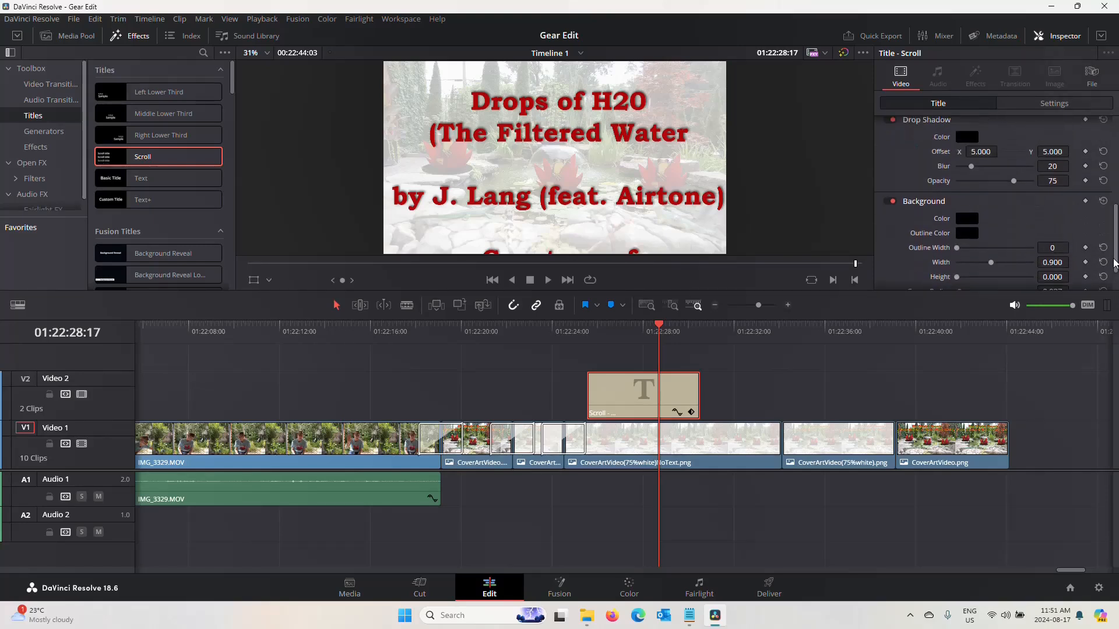
Step: Play the restyled credits from the start of the Scroll title to check their look and speed
left_click(588, 332)
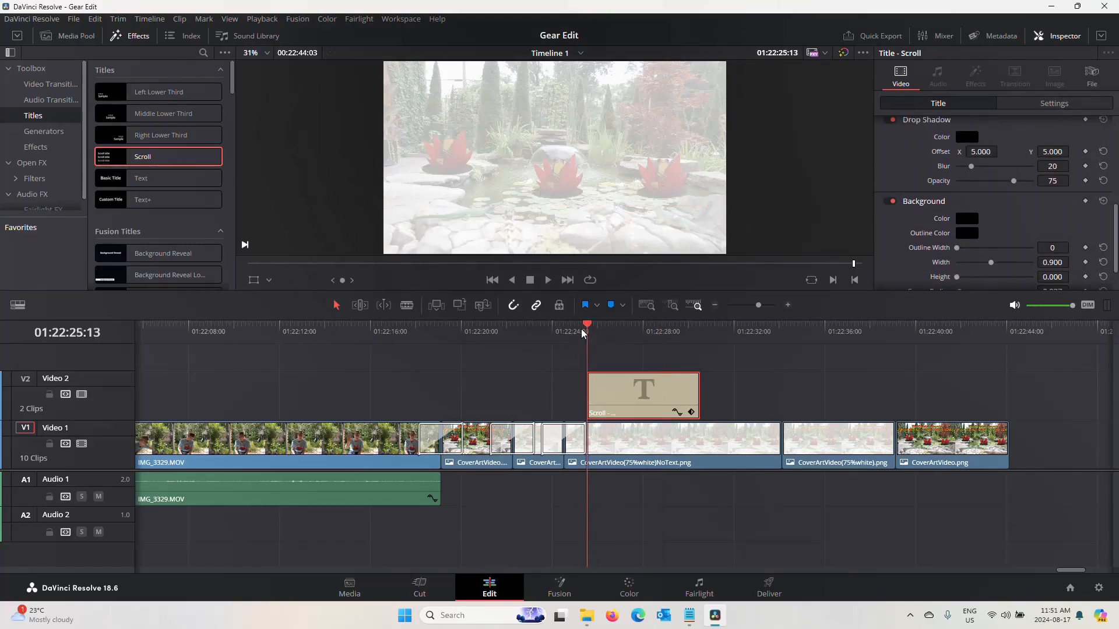
left_click(548, 280)
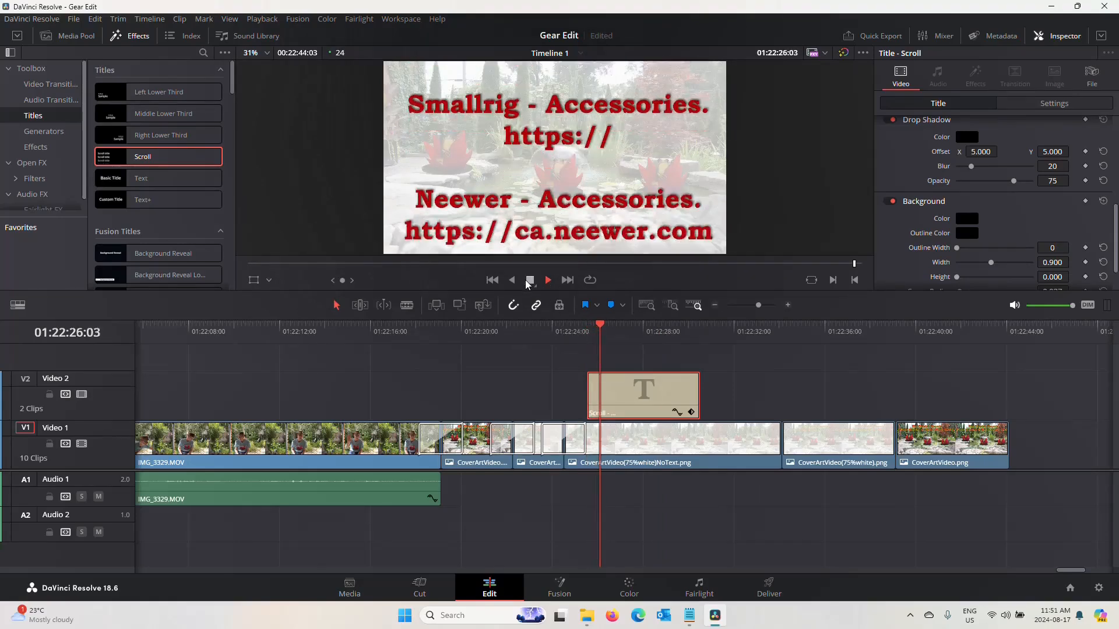
left_click(530, 280)
Step: Lengthen the Scroll title to about 15 seconds, ending over the last CoverArtVideo.png still, and play it from 01:22:24:13 to check its pace
left_click_drag(699, 388, 926, 385)
left_click(565, 331)
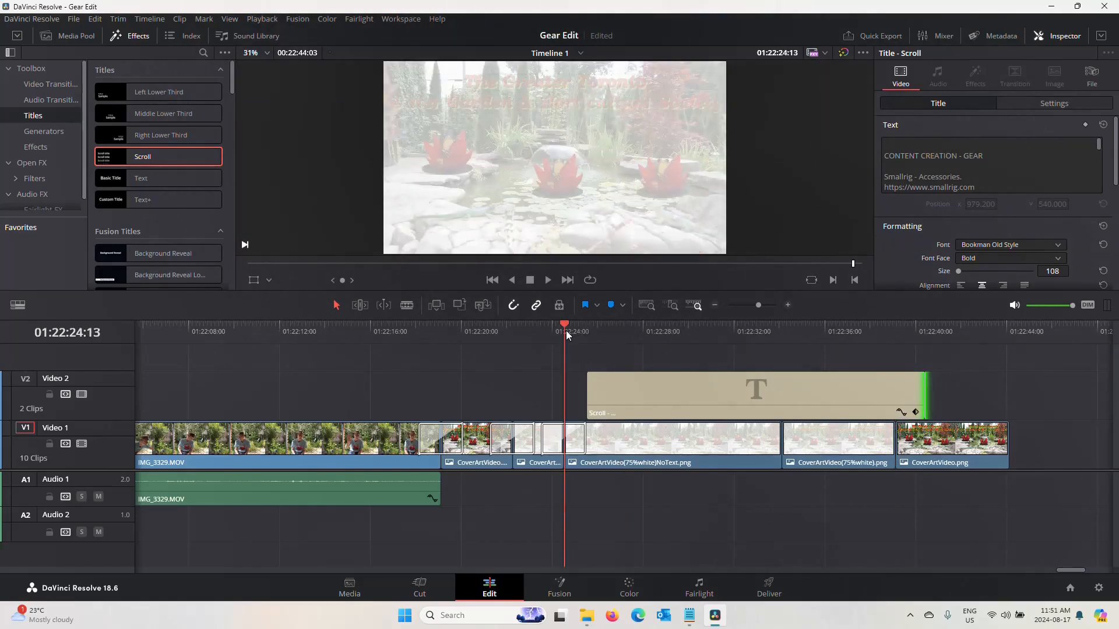
left_click(547, 280)
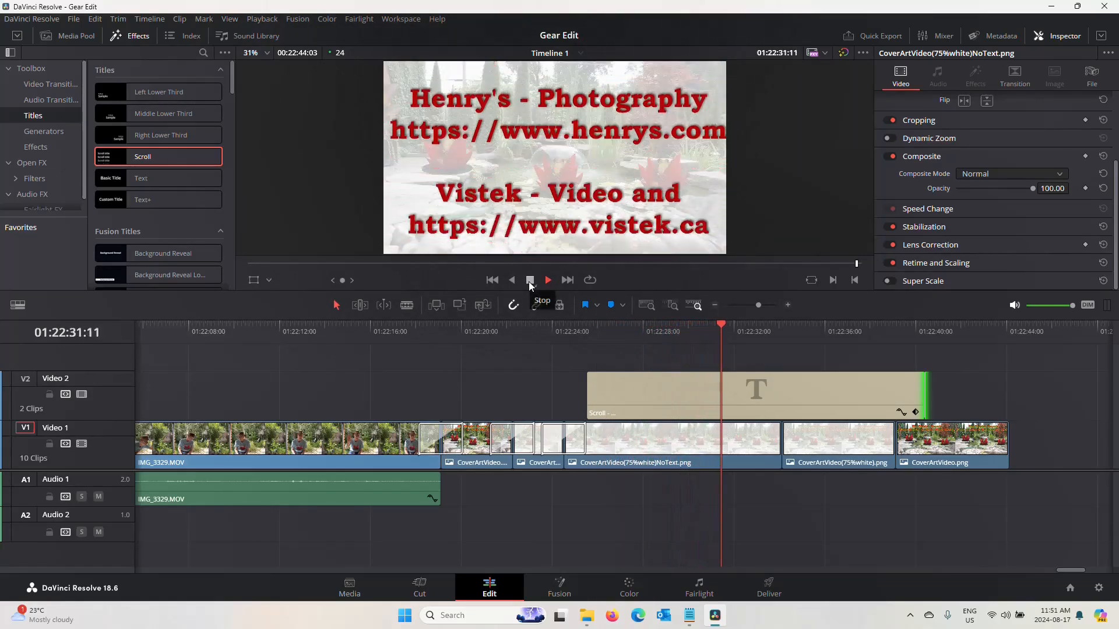
left_click(530, 281)
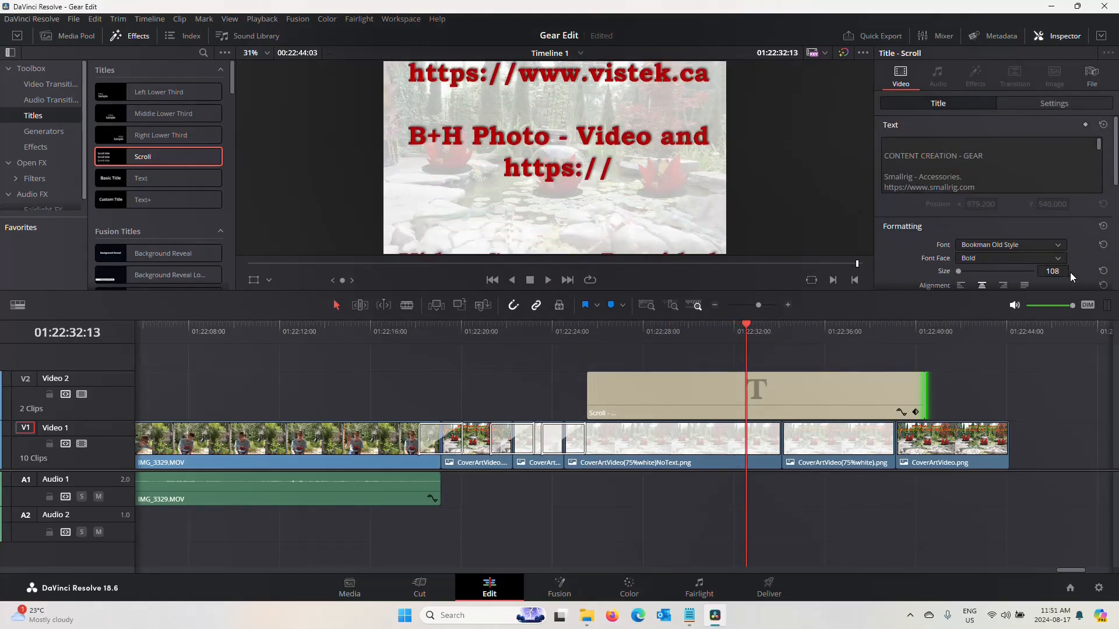
Step: Set the Scroll title's text size to 60
left_click(1053, 272)
left_click_drag(888, 146, 1020, 199)
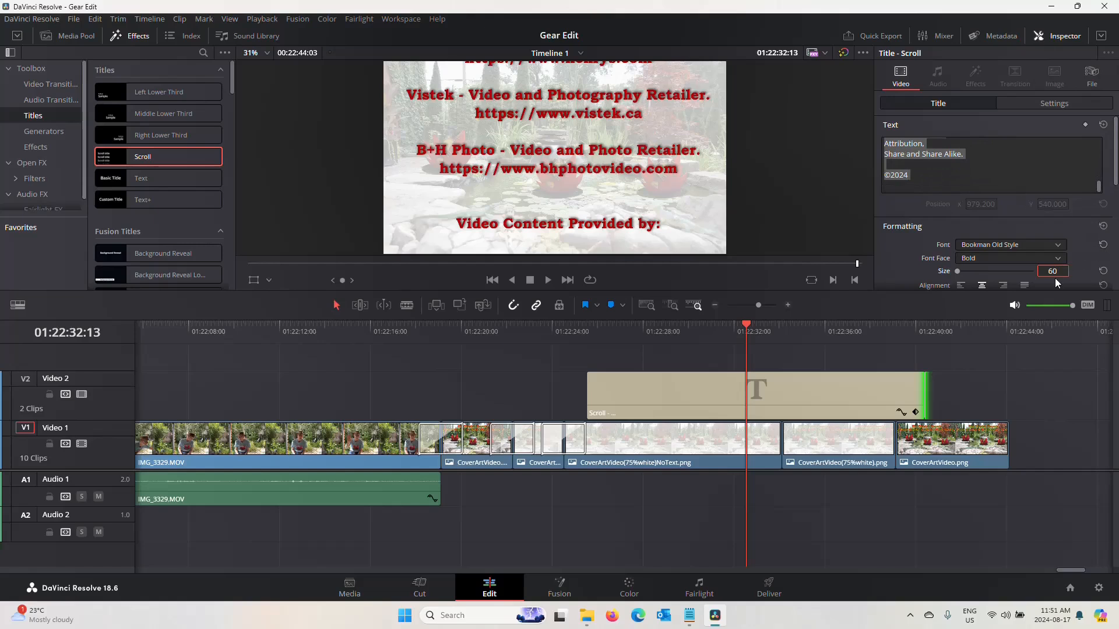
left_click(1005, 264)
left_click(1004, 263)
Step: Play the resized credits from 01:22:24:13 to the last CoverArtVideo.png still to check their readability and pace
left_click(563, 332)
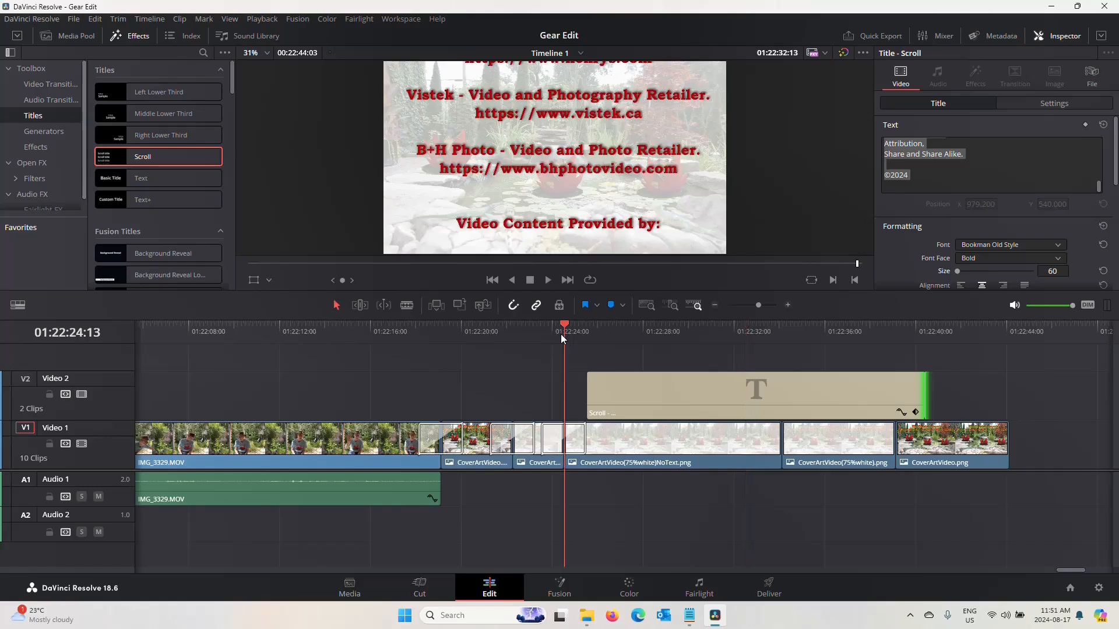
left_click(548, 280)
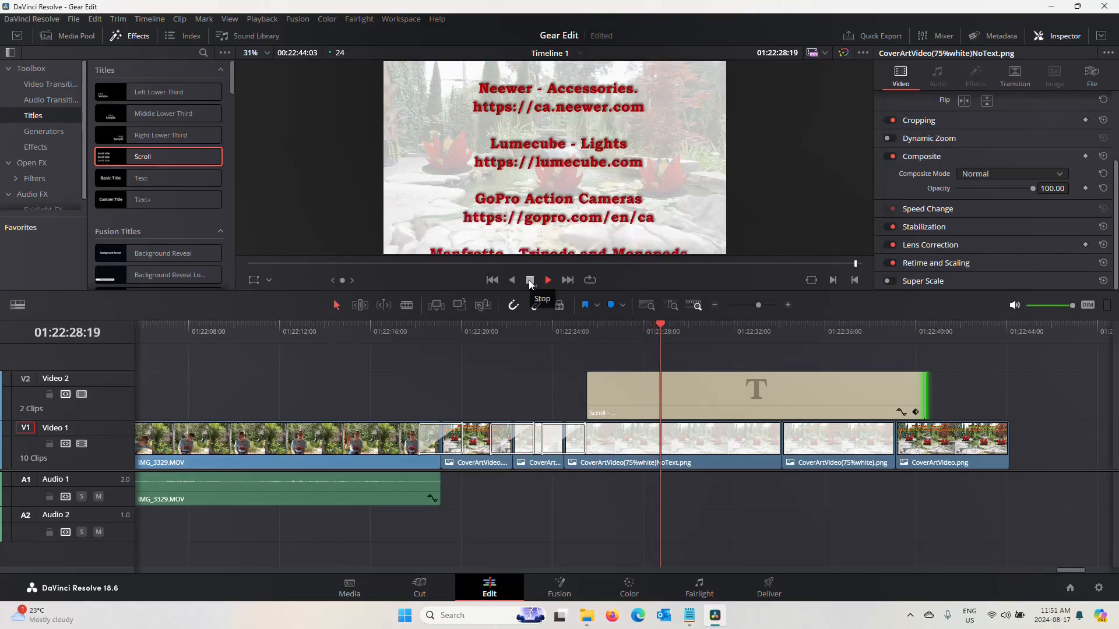
left_click(530, 284)
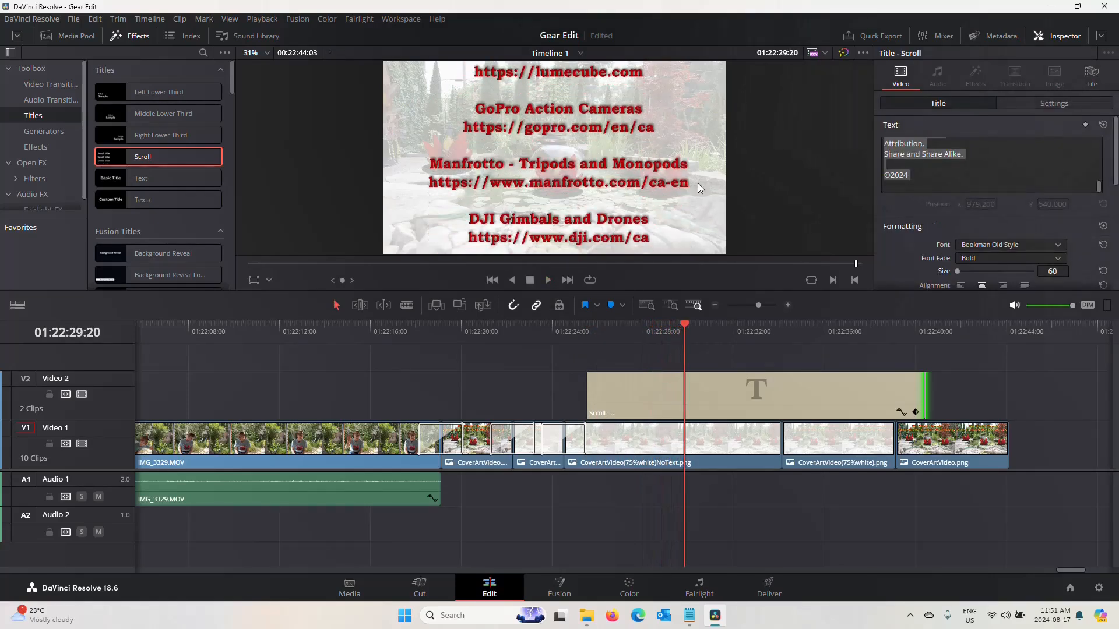
left_click(549, 281)
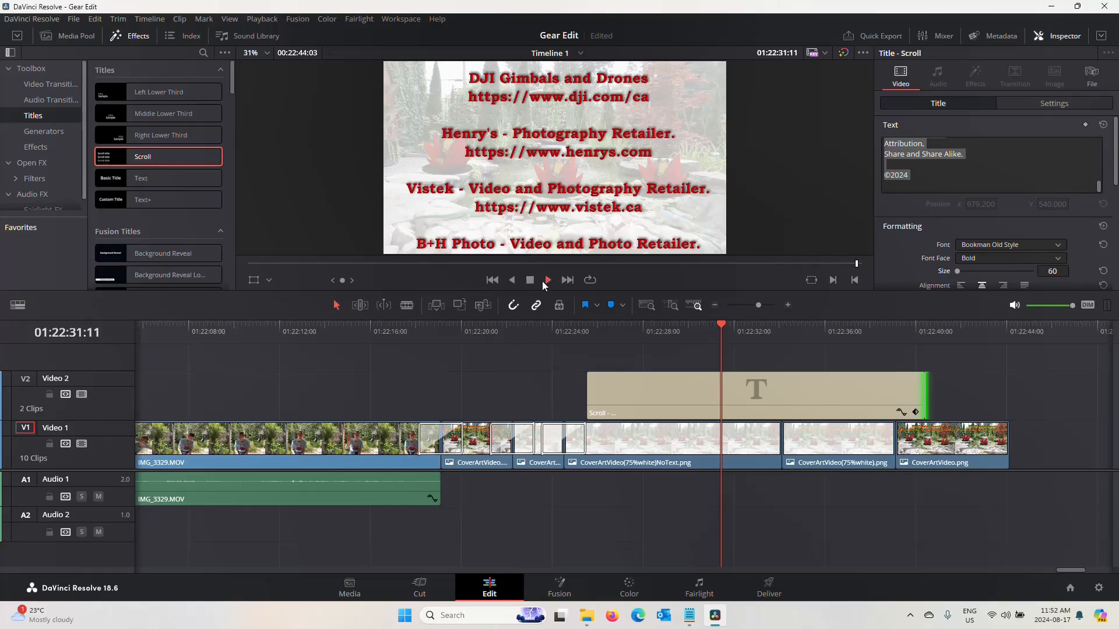
left_click(544, 281)
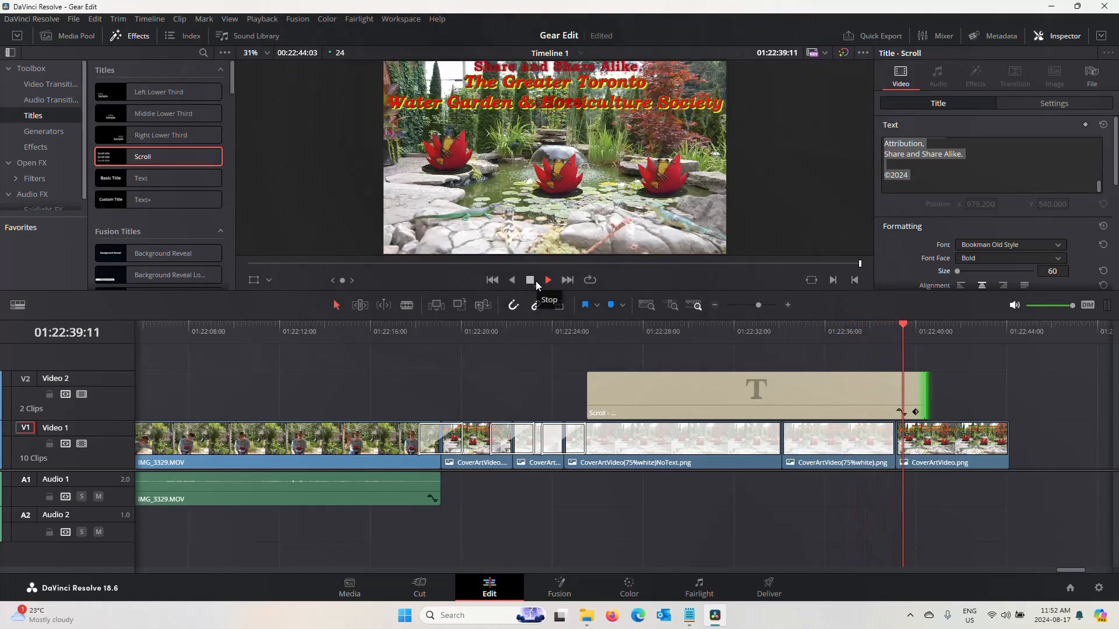
left_click(536, 281)
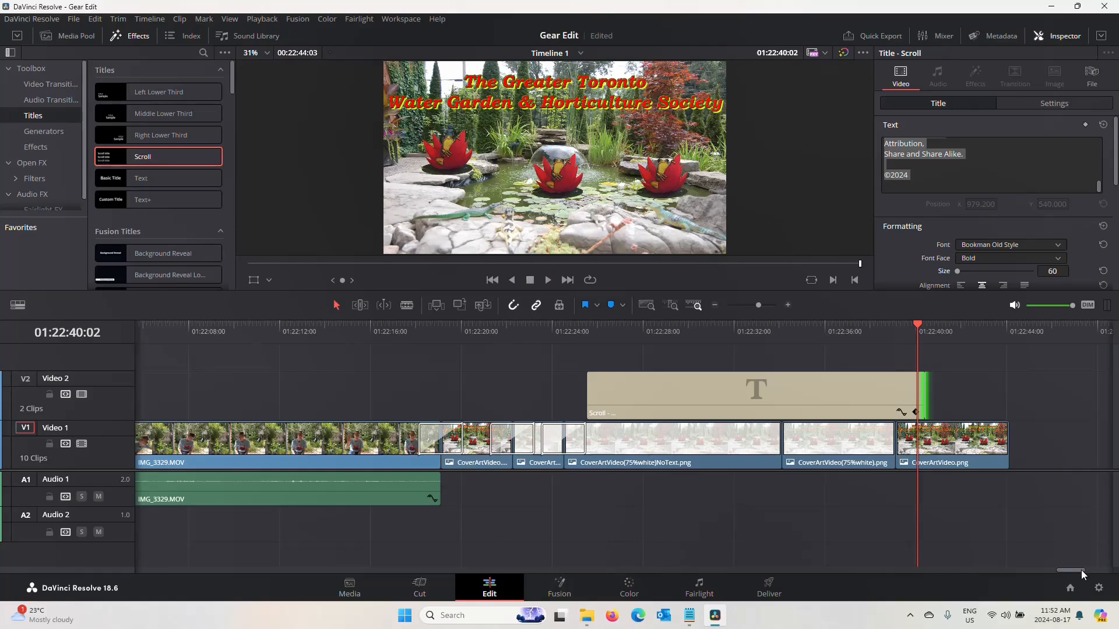
Step: Lengthen the end of the Scroll title to about 18 seconds and play it from just before its start to check the pace
left_click_drag(1082, 570, 1086, 569)
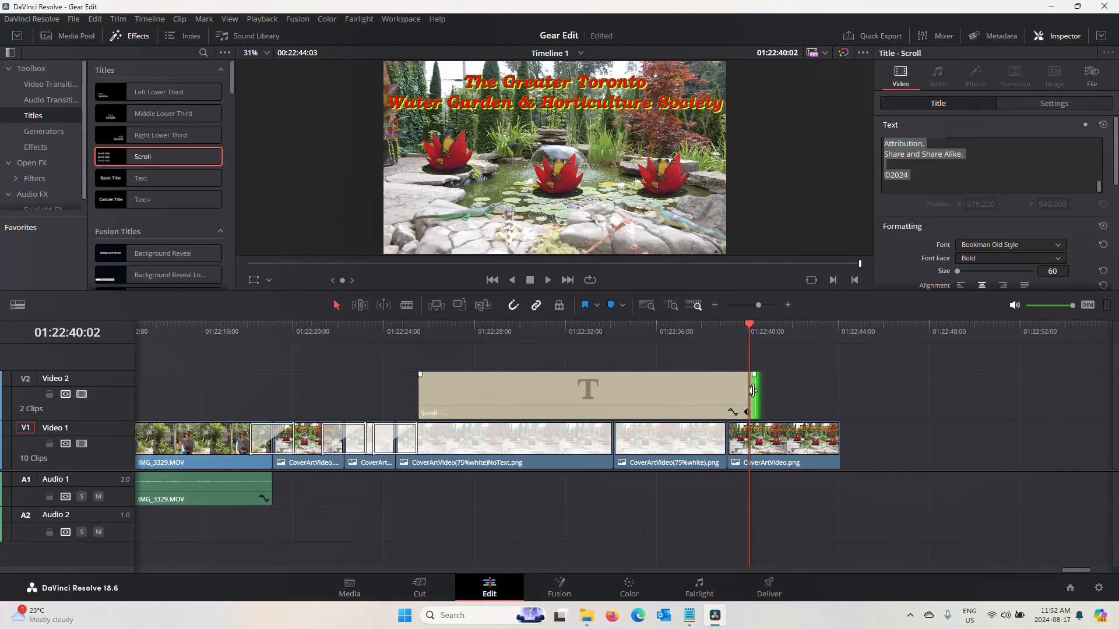
left_click_drag(753, 391, 829, 390)
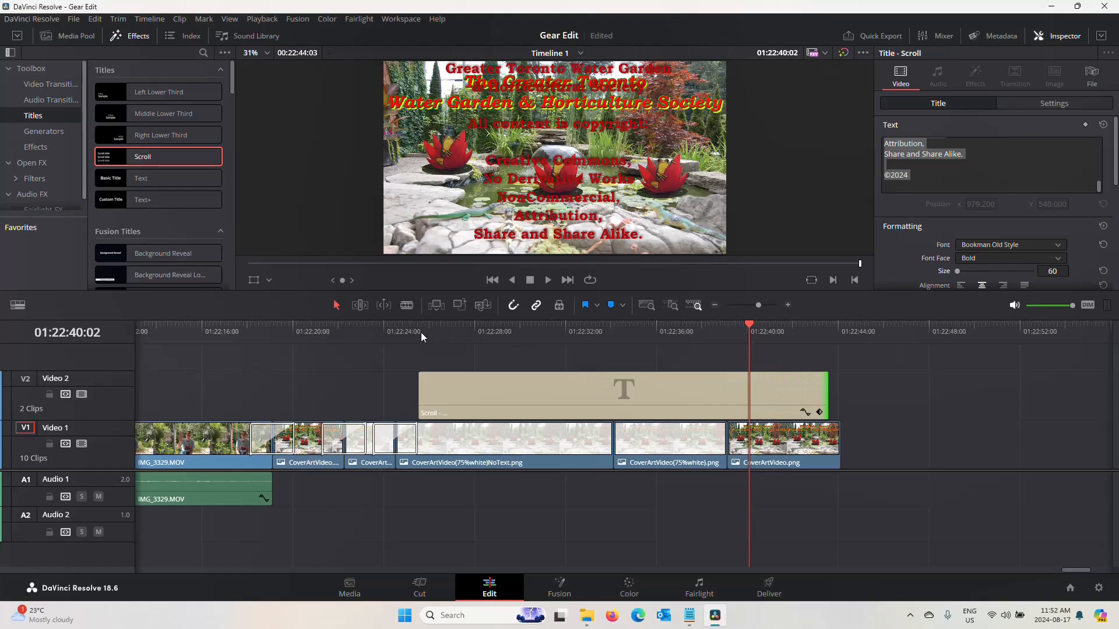
left_click(396, 330)
left_click(549, 281)
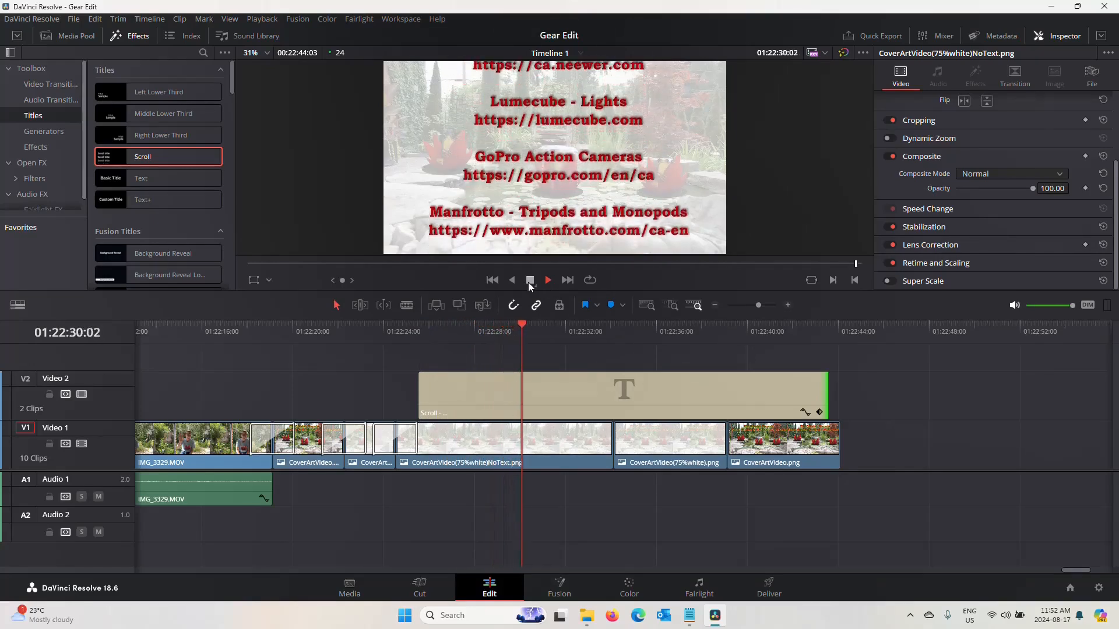
left_click(530, 280)
Step: Move the Scroll title about one second earlier, to the start of the CoverArtVideo(75%white)NoText.png still, and save the project
left_click(463, 389)
left_click_drag(452, 390, 449, 389)
left_click(345, 331)
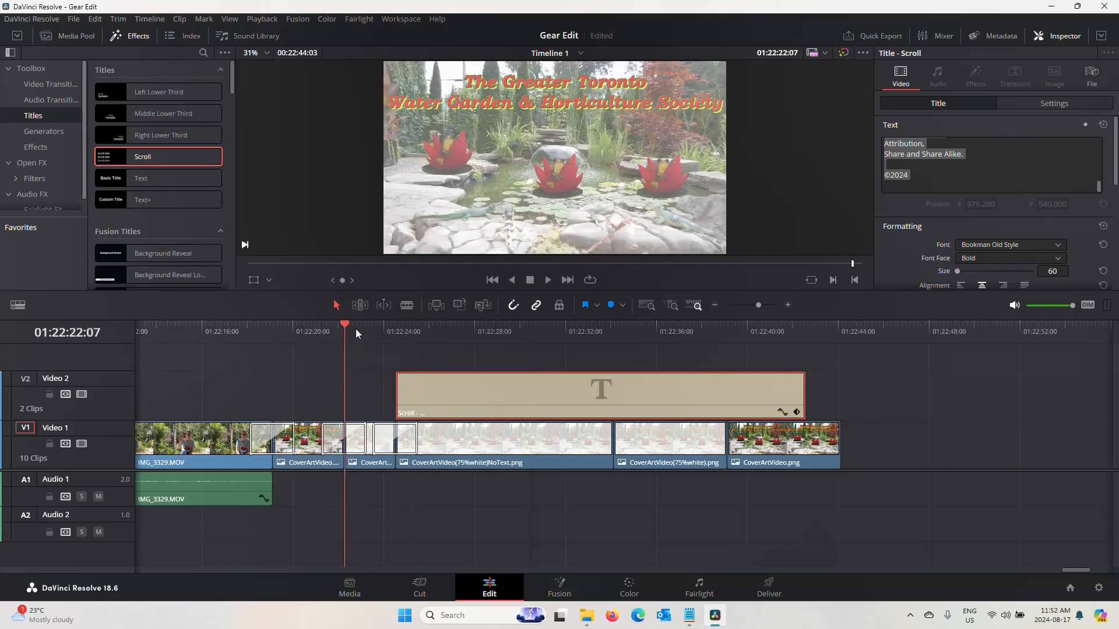
key("ctrl+s")
Step: Play the repositioned credits from 01:22:22:07 until the CoverArtVideo(75%white).png still begins
left_click(547, 282)
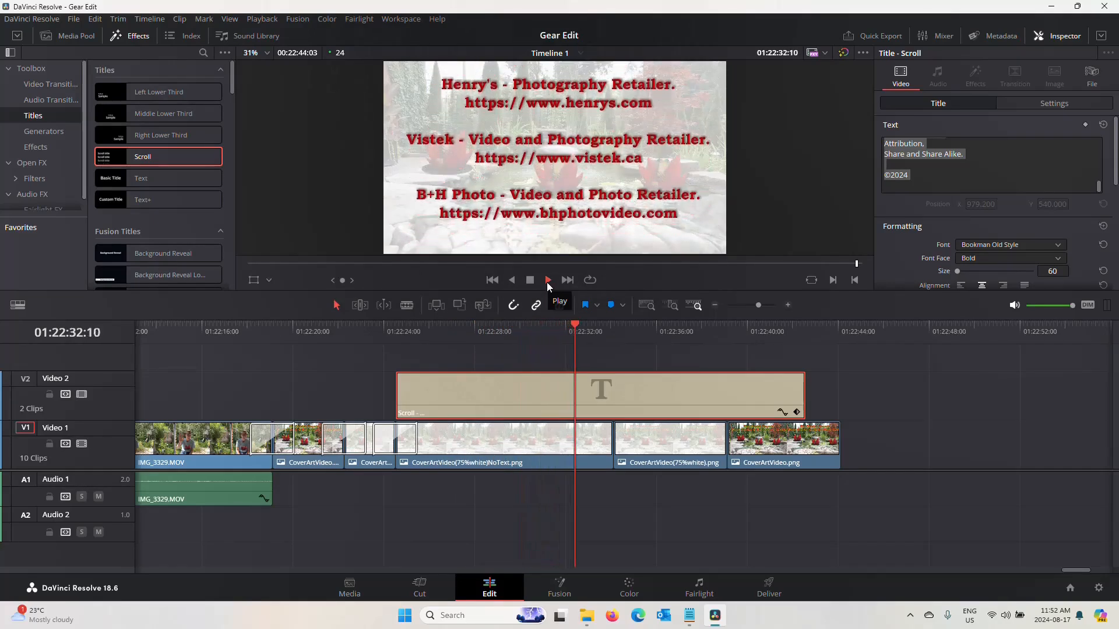
left_click(529, 281)
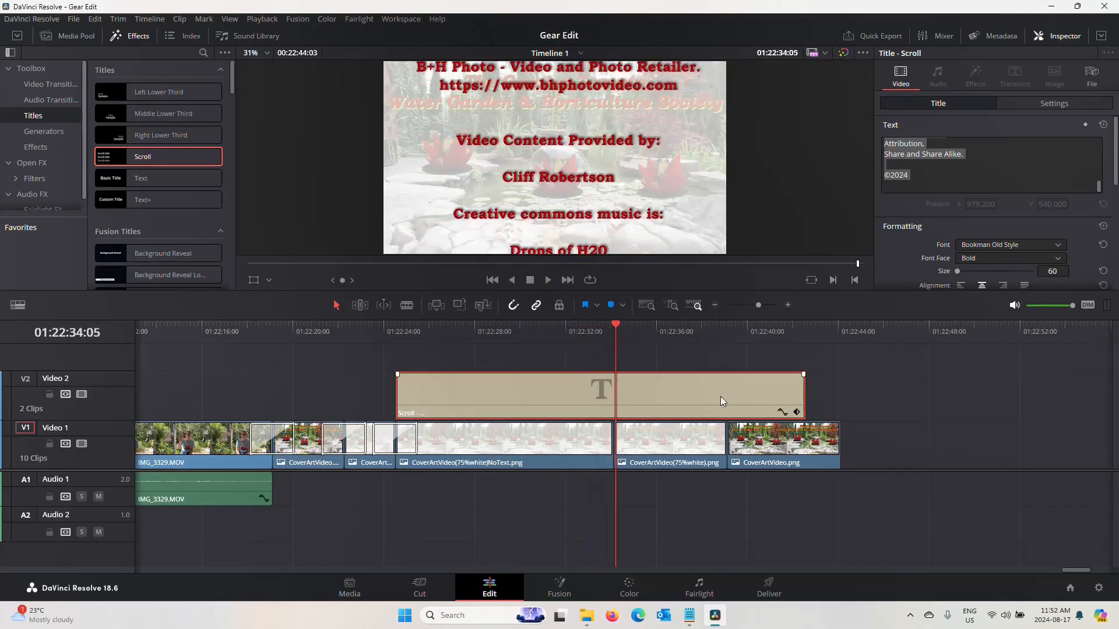
Step: Move the last two cover art stills about 11.5 seconds later on Video 1 and extend CoverArtVideo(75%white)NoText.png to the Scroll title's end
left_click_drag(786, 440, 1049, 438)
left_click_drag(697, 443, 960, 443)
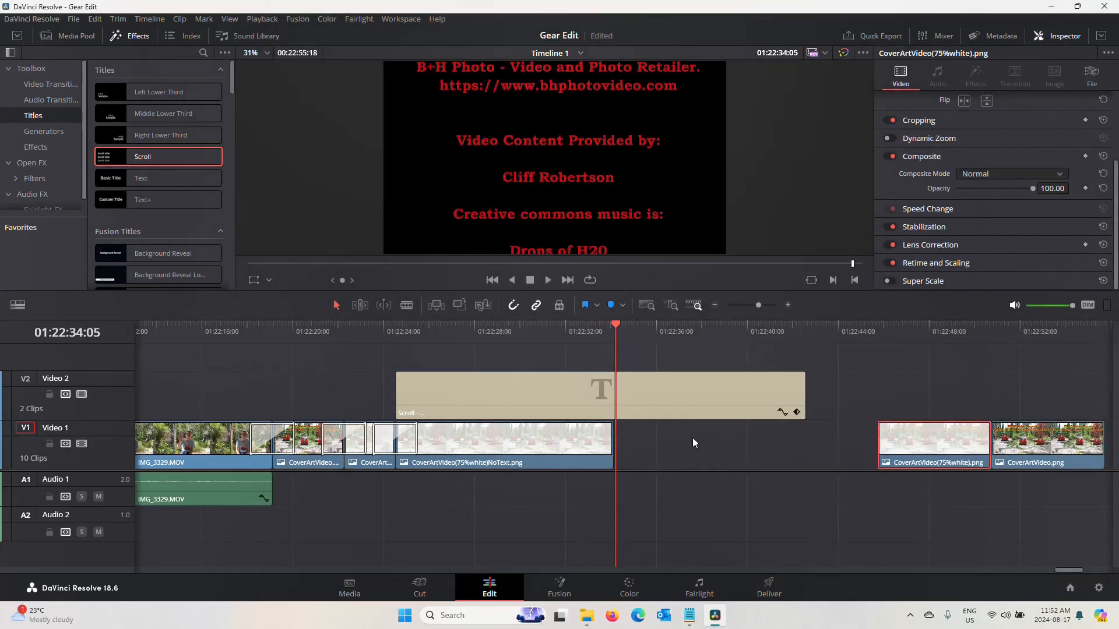
left_click(586, 436)
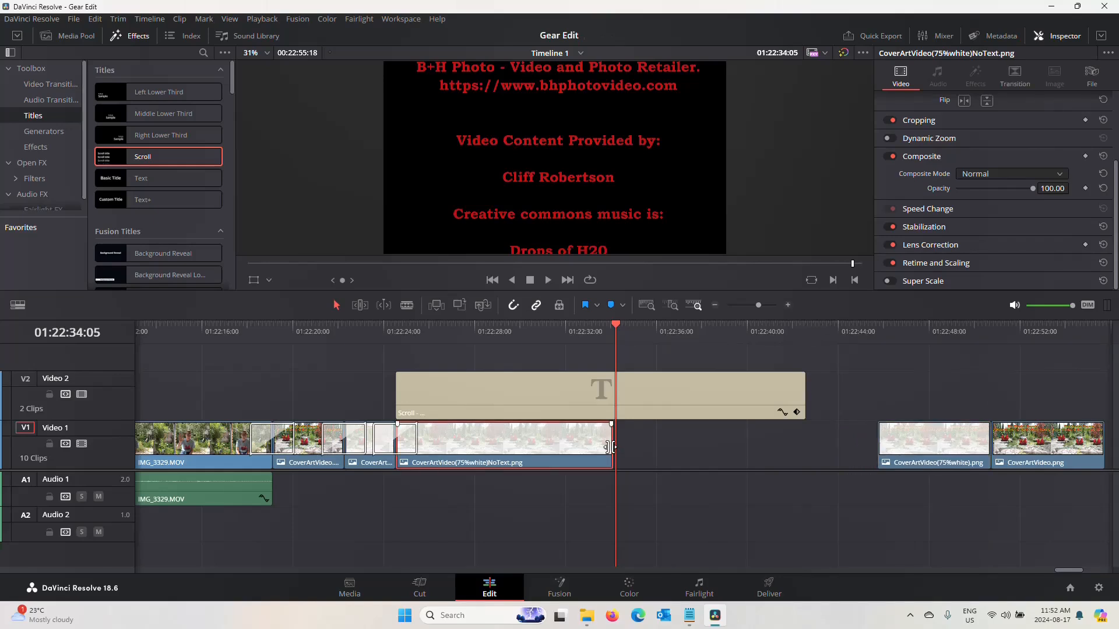
left_click_drag(610, 447, 794, 448)
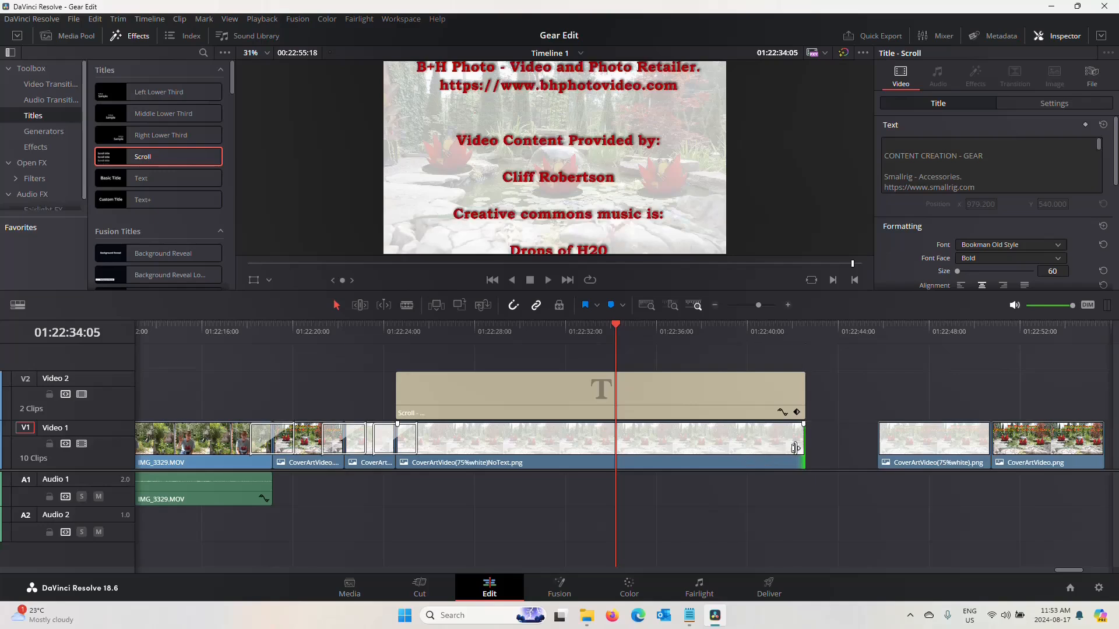
Step: Play the credits from before the Scroll title to past its end, and move the title about half a second earlier on Video 2
left_click(356, 330)
left_click(548, 280)
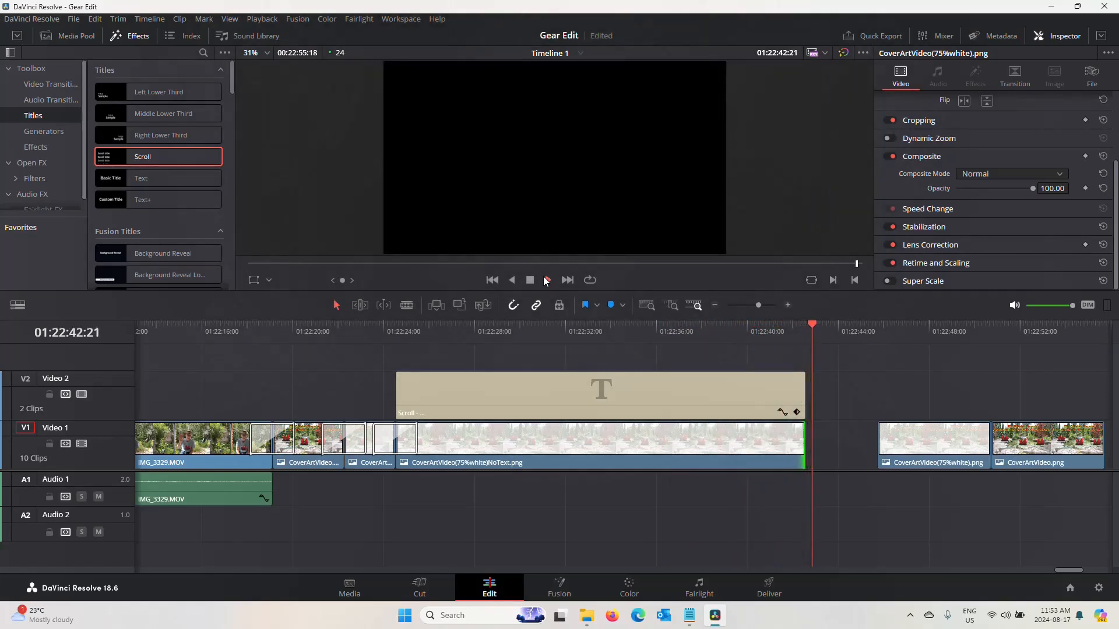
left_click(530, 281)
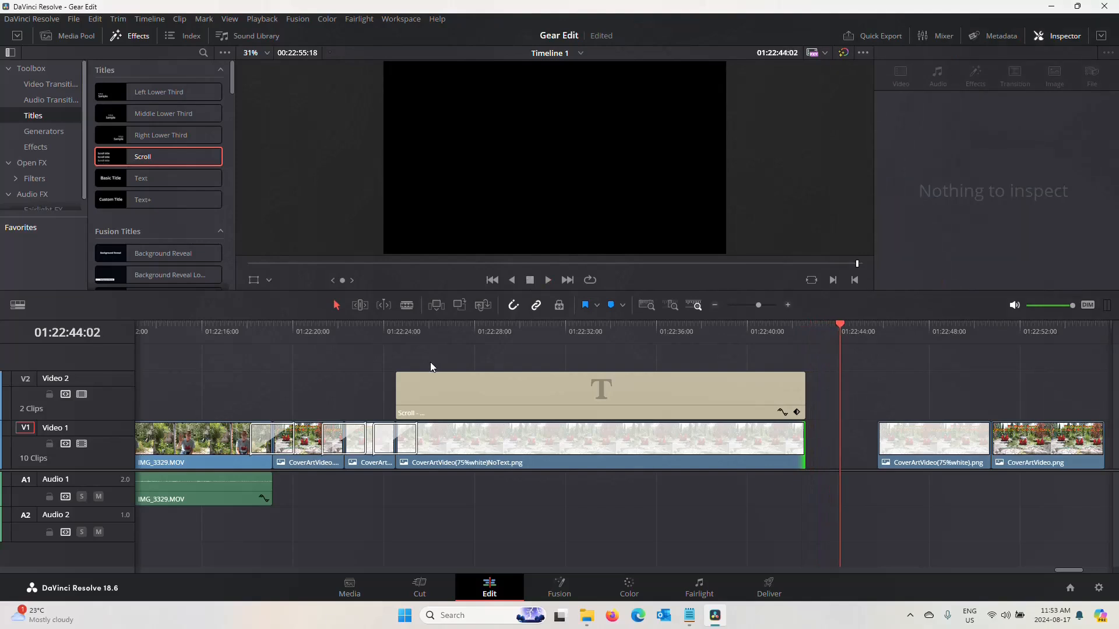
left_click(448, 380)
left_click_drag(447, 384, 435, 386)
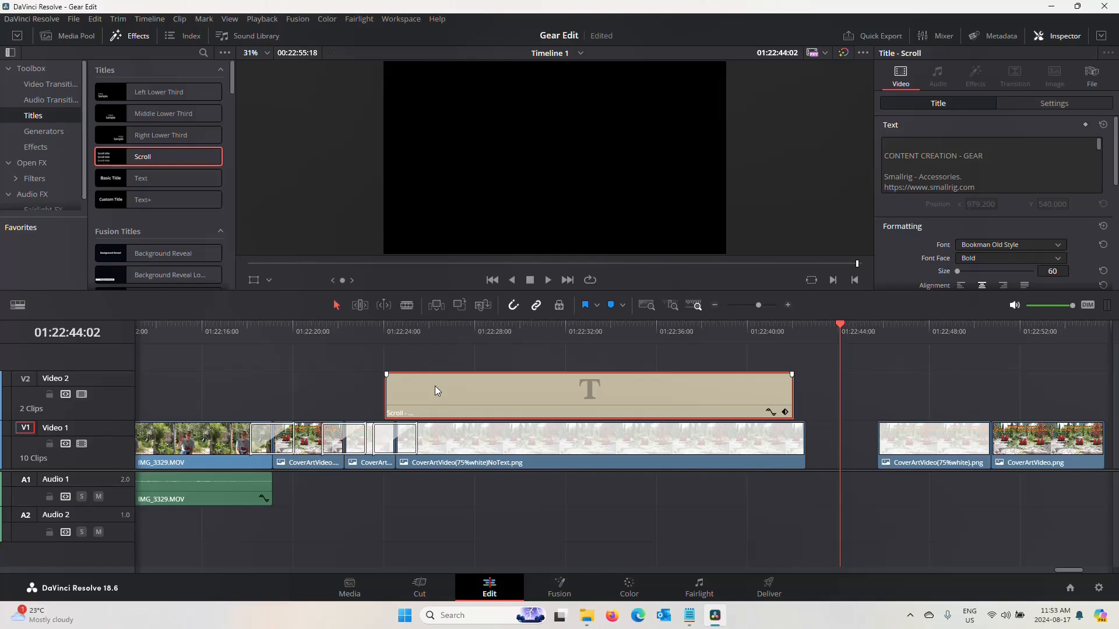
Step: Trim about one second off the end of CoverArtVideo(75%white)NoText.png and join CoverArtVideo(75%white).png to it with a Cross Dissolve
left_click_drag(809, 449, 784, 450)
left_click_drag(949, 450, 851, 450)
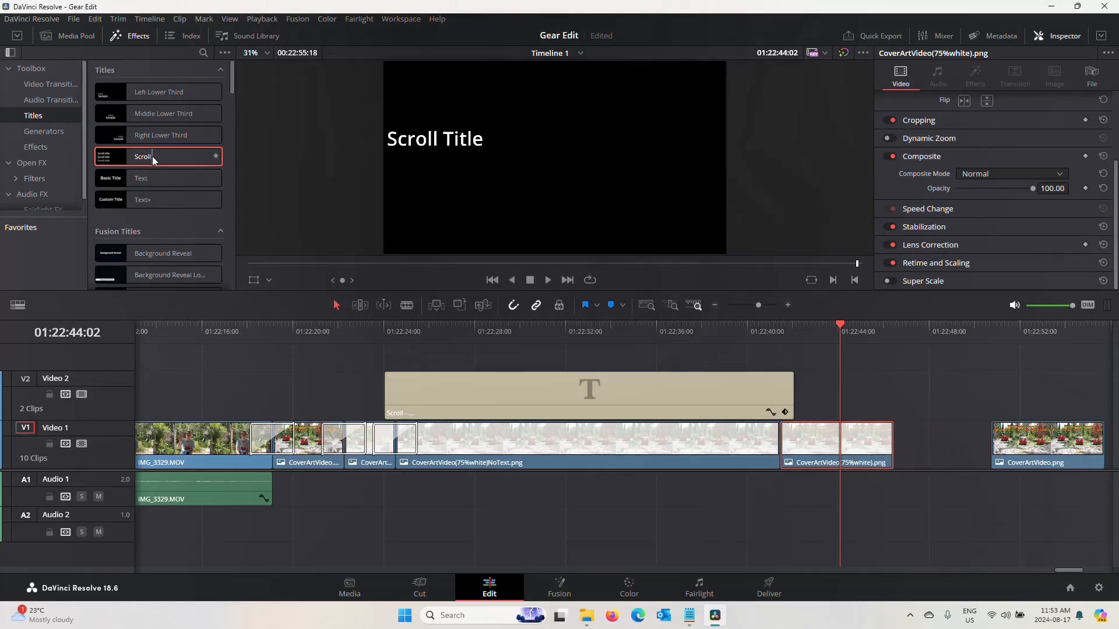
left_click(40, 85)
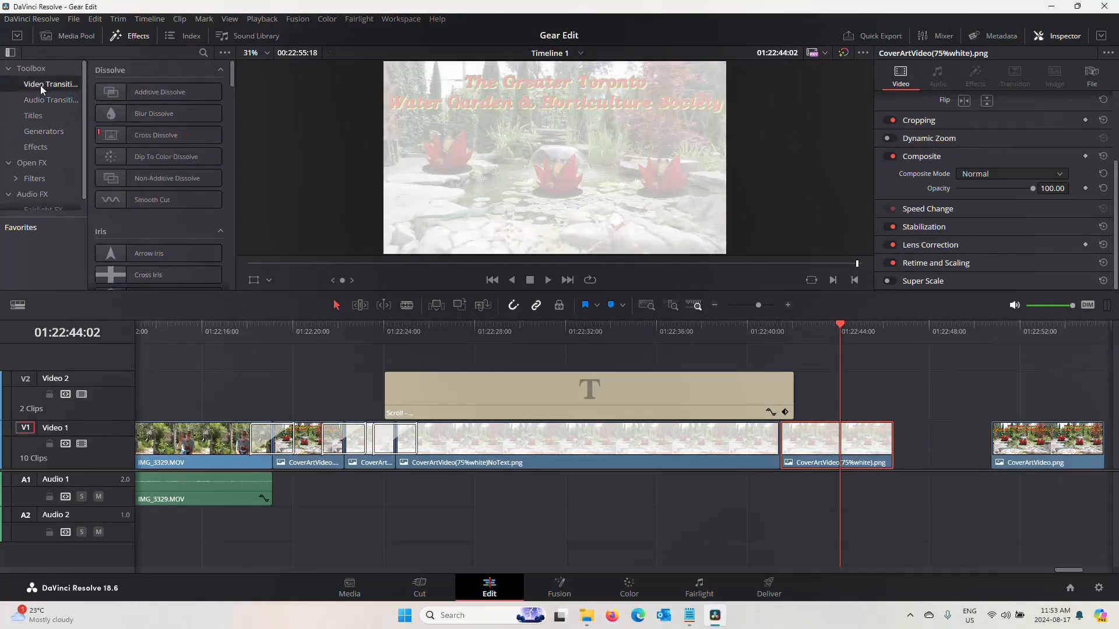
left_click_drag(131, 137, 785, 456)
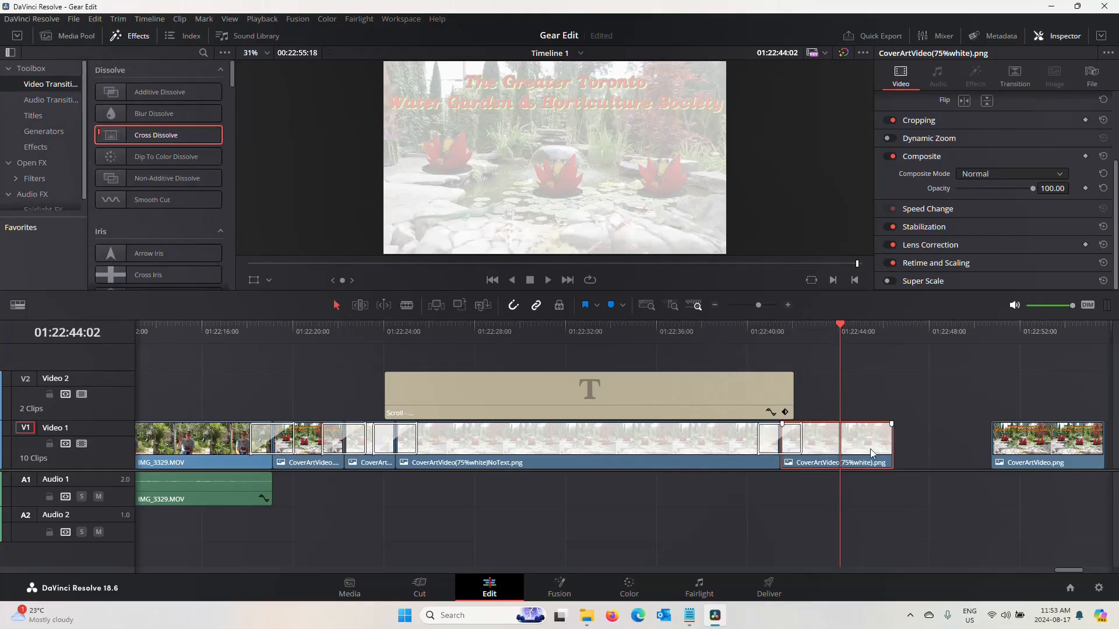
Step: Join the last CoverArtVideo.png to CoverArtVideo(75%white).png with a Cross Dissolve, their cut at 01:22:44:02, and play the ending sequence through
left_click_drag(1082, 444, 983, 446)
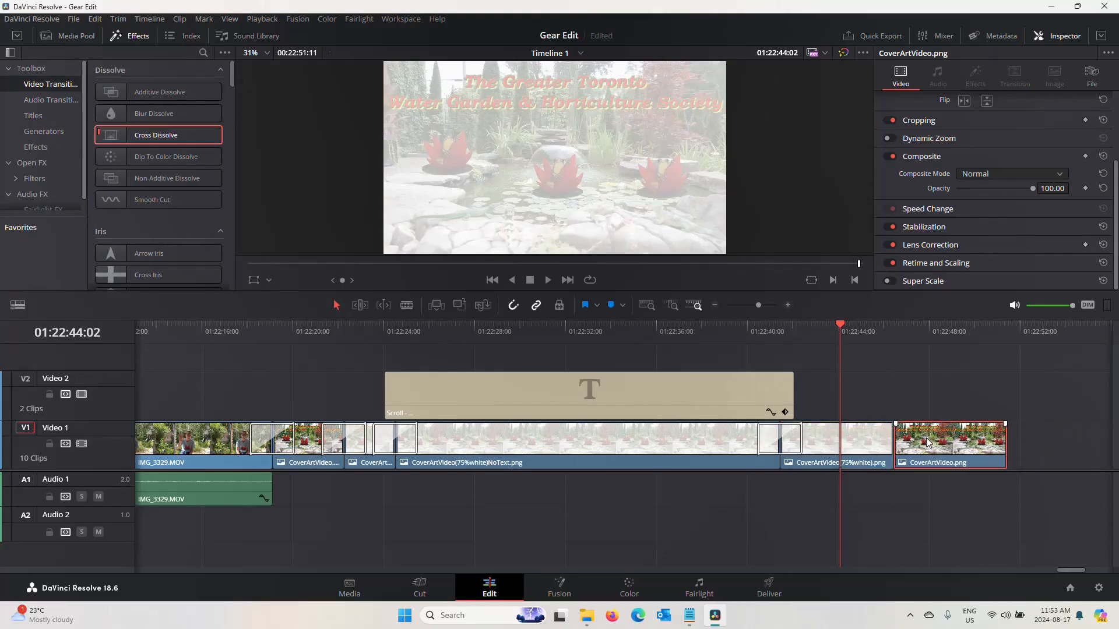
left_click_drag(893, 441, 844, 442)
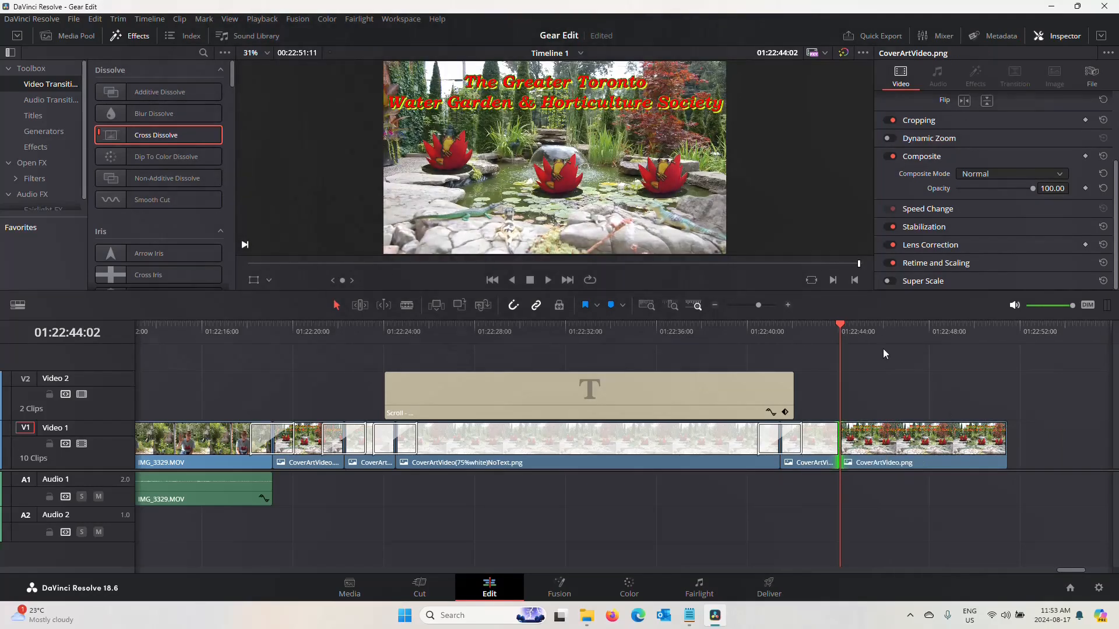
left_click(701, 331)
left_click_drag(107, 134, 838, 444)
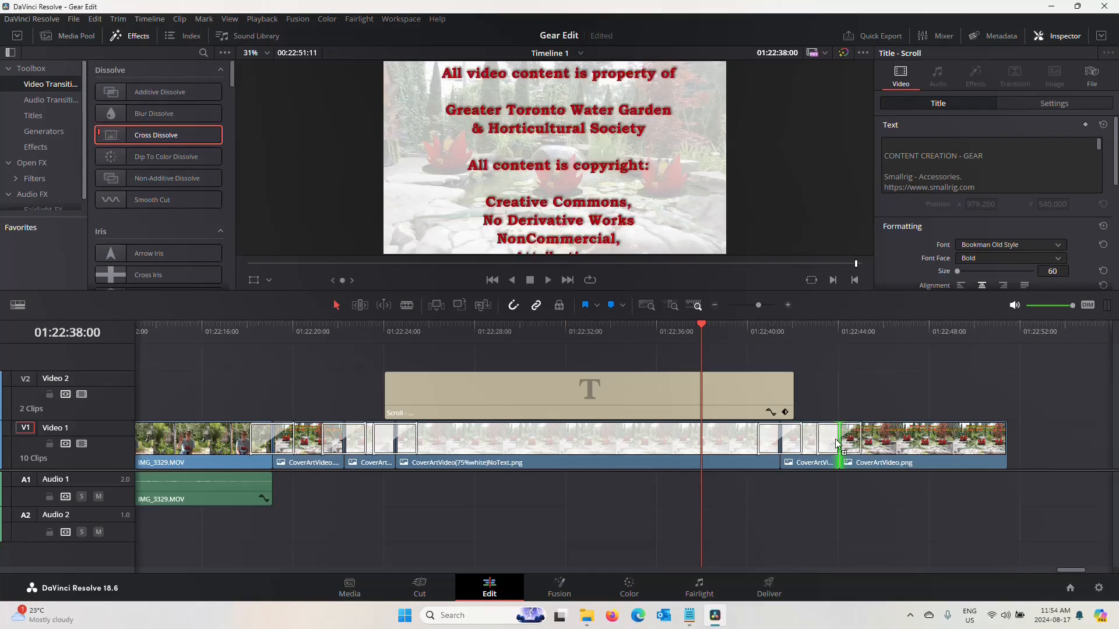
left_click(217, 325)
left_click(550, 280)
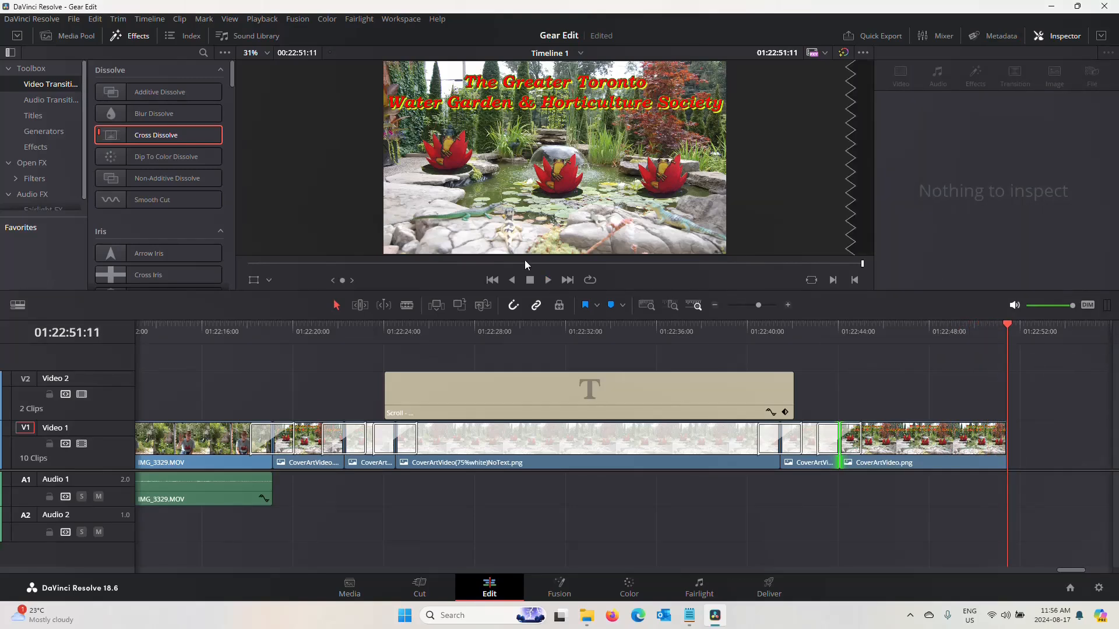
Step: Place the Drops_of_H2O 13min.wav music on Audio 2, starting where the dissolve out of IMG_3329.MOV begins
left_click(71, 39)
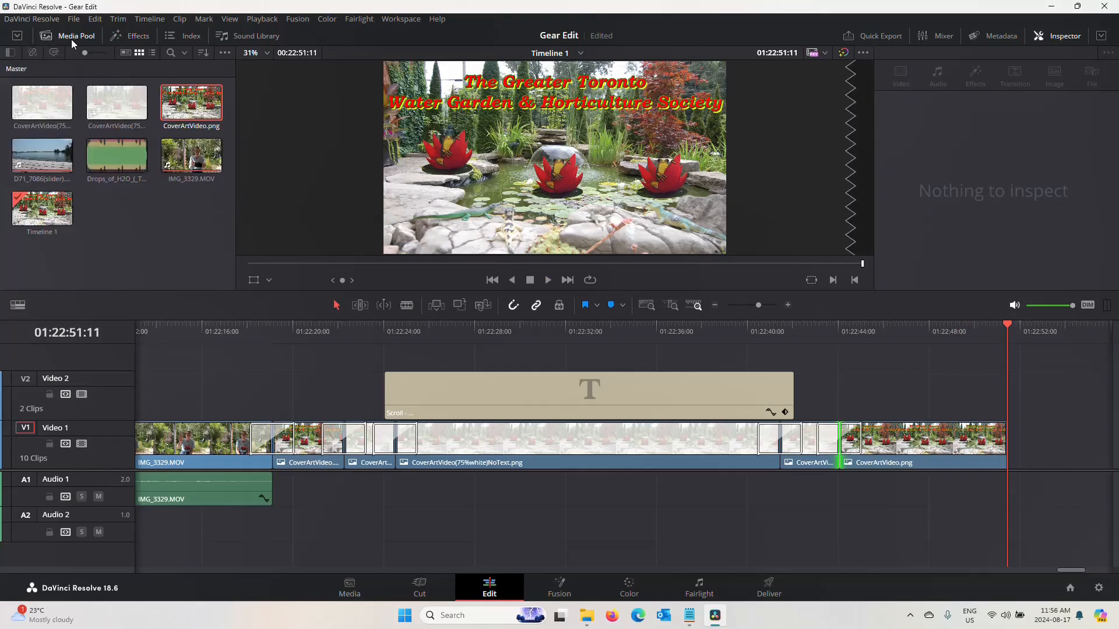
double_click(102, 153)
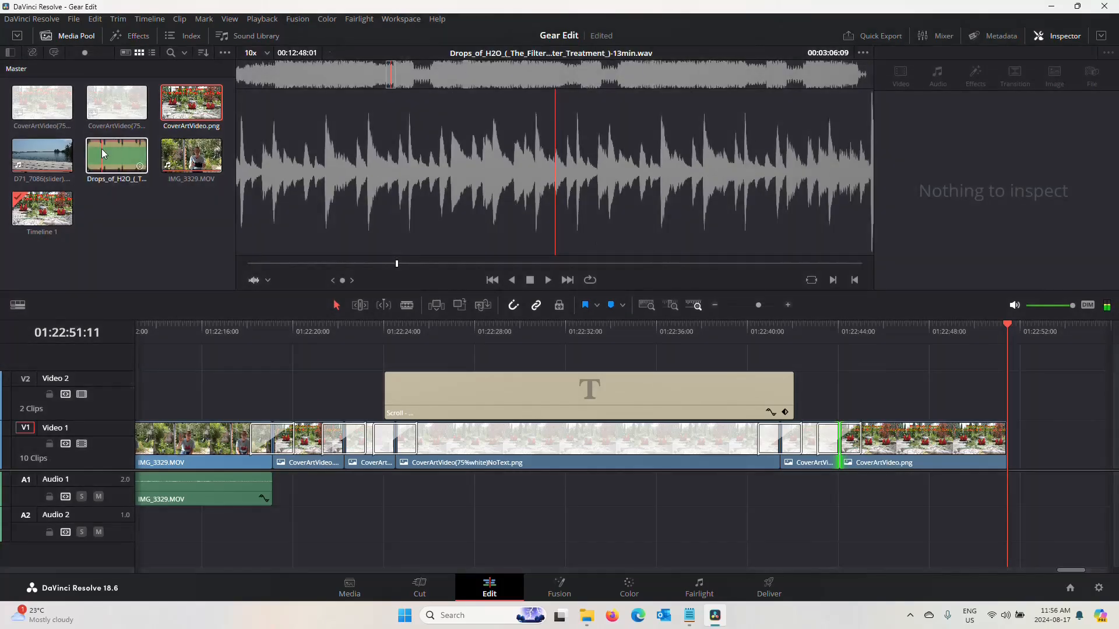
left_click_drag(102, 152, 246, 515)
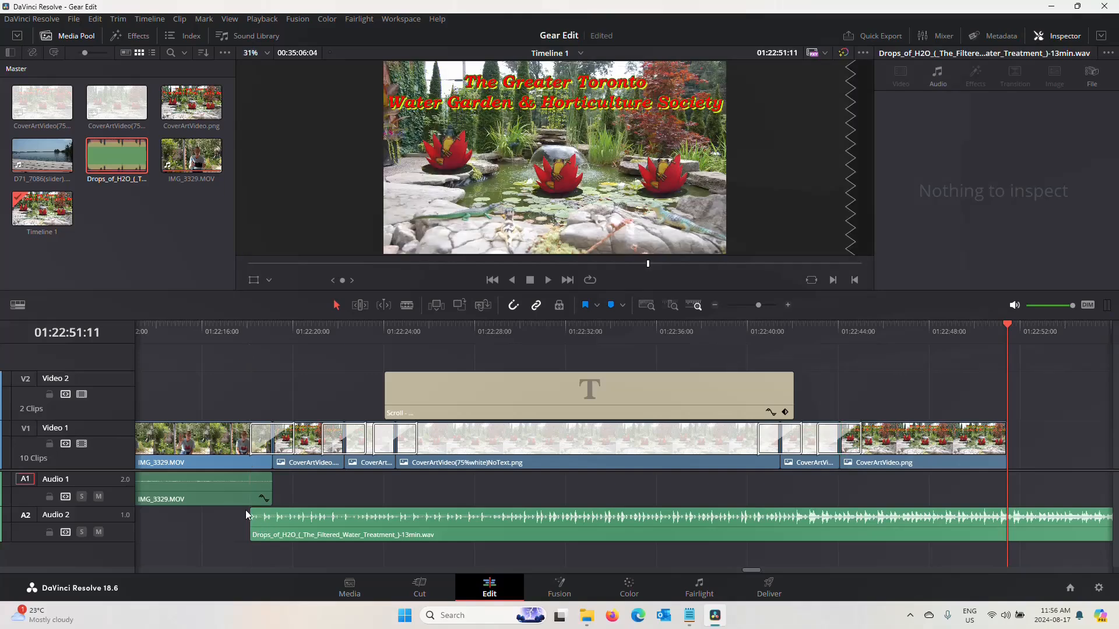
Step: Play from 01:22:15:07 to check when the music should come in relative to the end of the talking
left_click(252, 331)
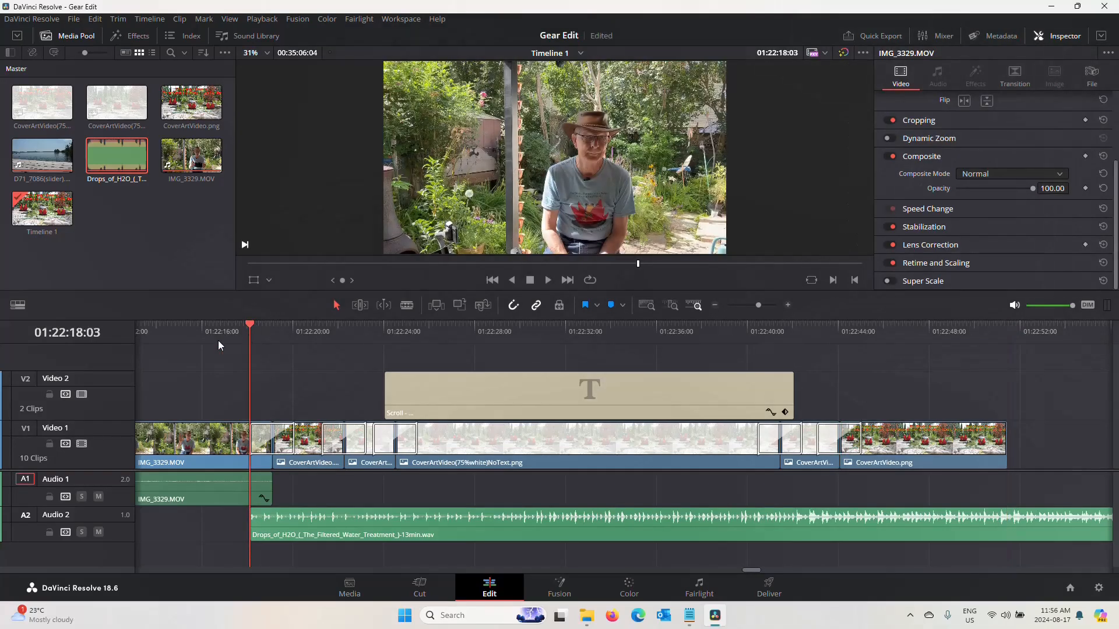
left_click(187, 334)
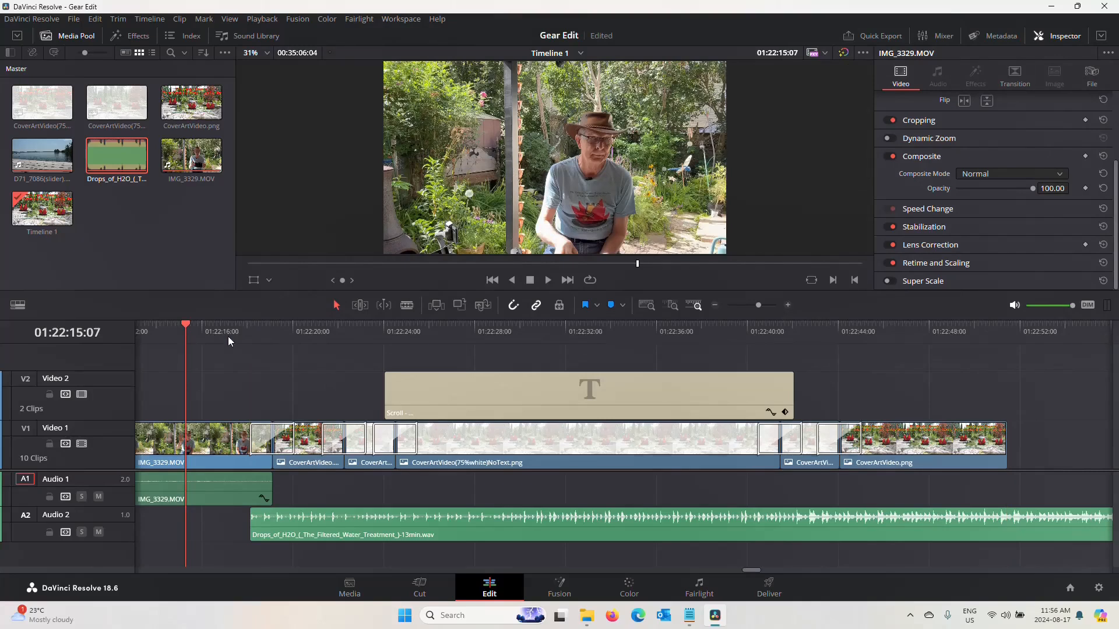
left_click(550, 281)
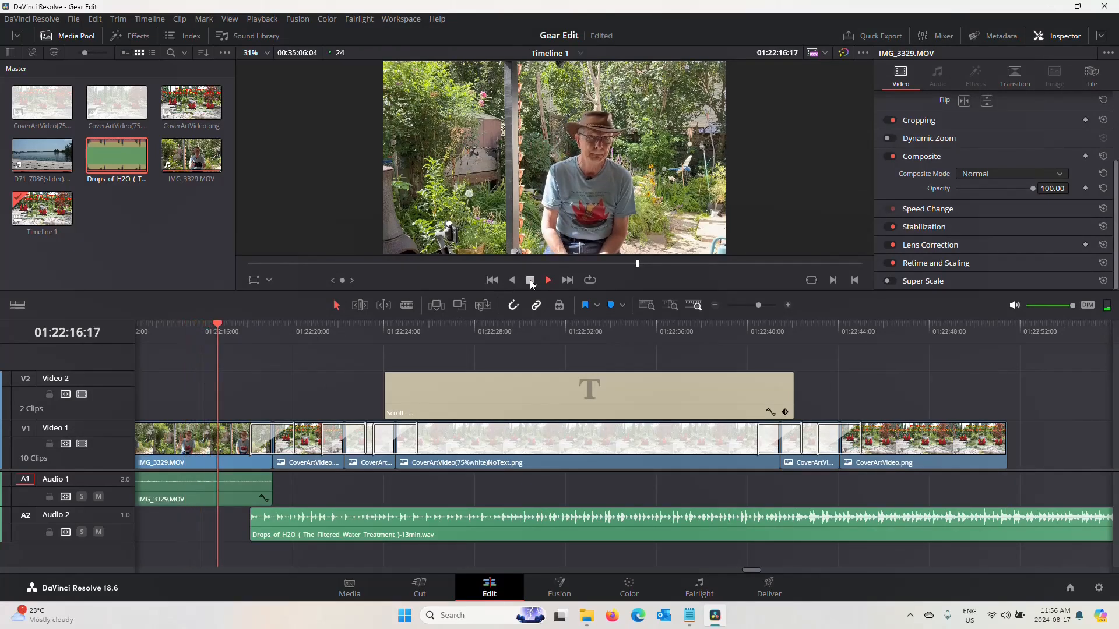
left_click(531, 281)
Step: Move the Drops_of_H2O music about half a second earlier on Audio 2 and play from 01:22:15:05 to check its entry
left_click(348, 534)
left_click_drag(345, 529, 338, 534)
left_click(185, 343)
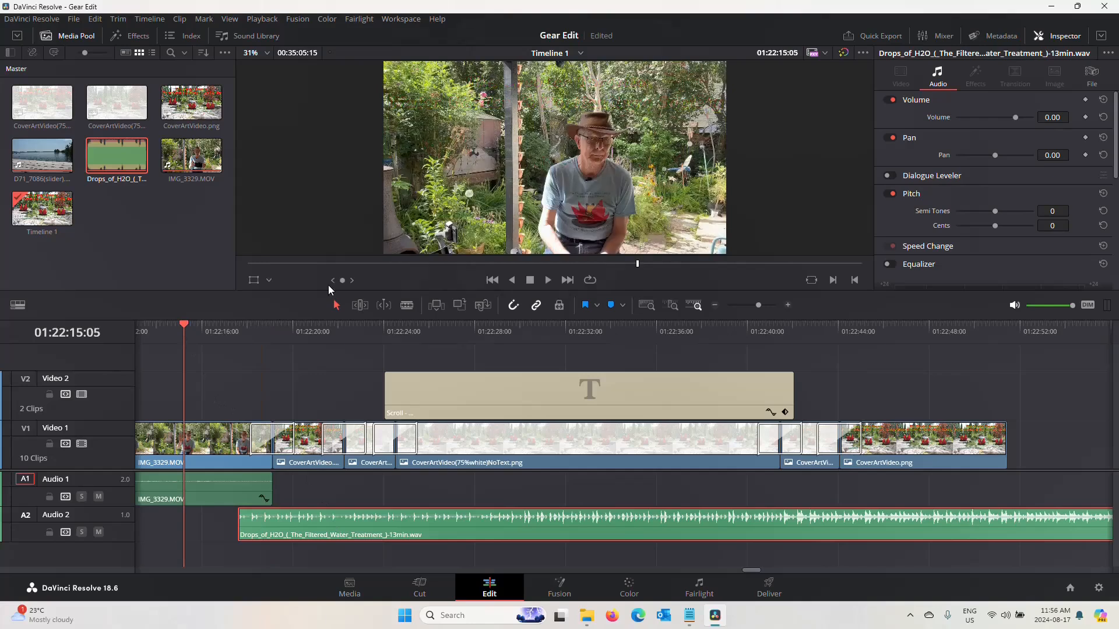
left_click(547, 281)
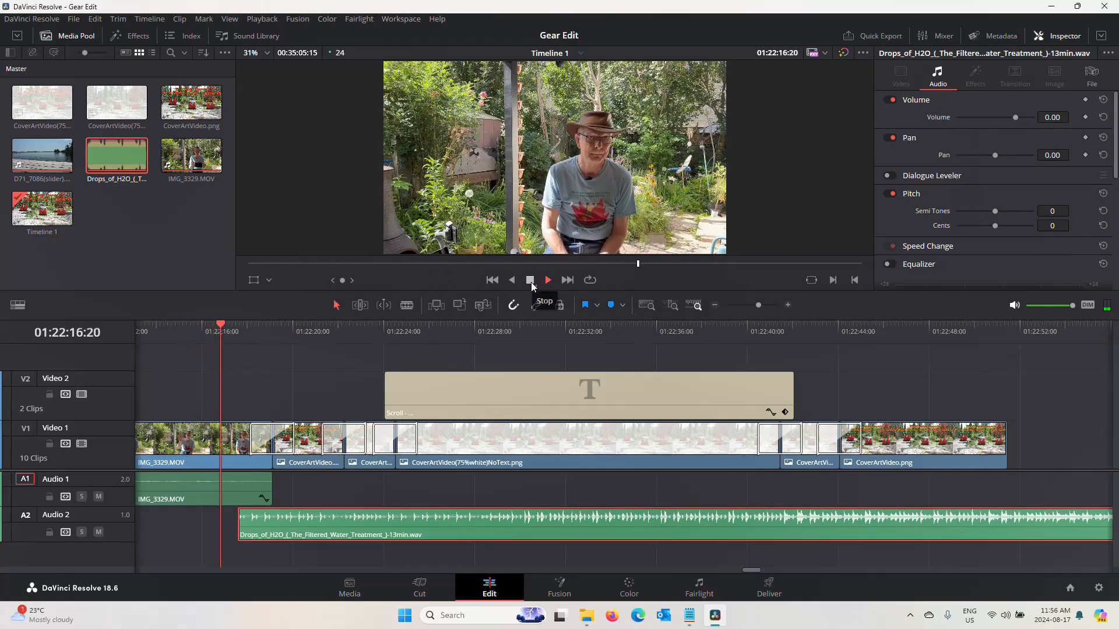
left_click(531, 283)
Step: Move the Drops_of_H2O music another 9 frames earlier on Audio 2 and play from 01:22:14:22 to check its entry
left_click_drag(294, 526, 286, 526)
left_click(177, 340)
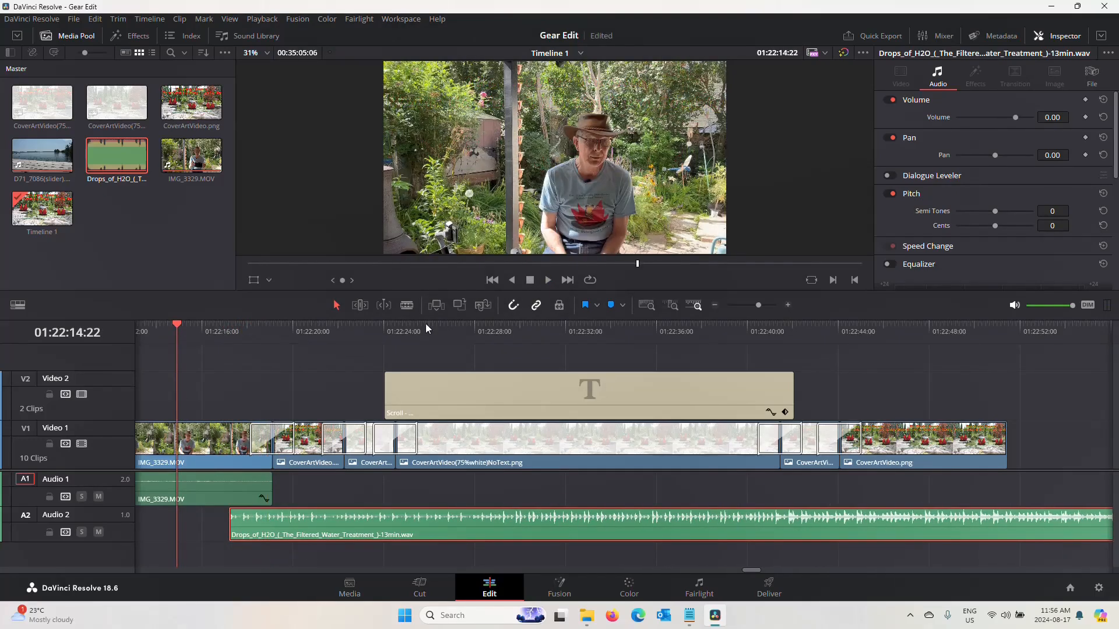
left_click(548, 282)
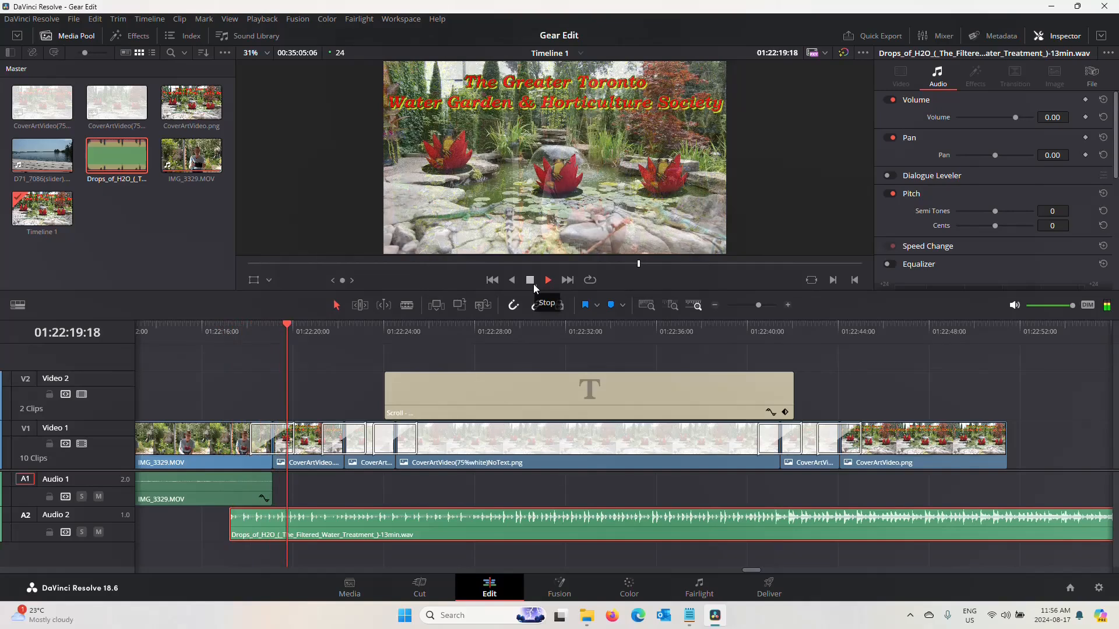
left_click(535, 289)
Step: Split the Drops_of_H2O music where the last CoverArtVideo.png ends, at 01:22:51:11, and delete the part beyond it
left_click(982, 332)
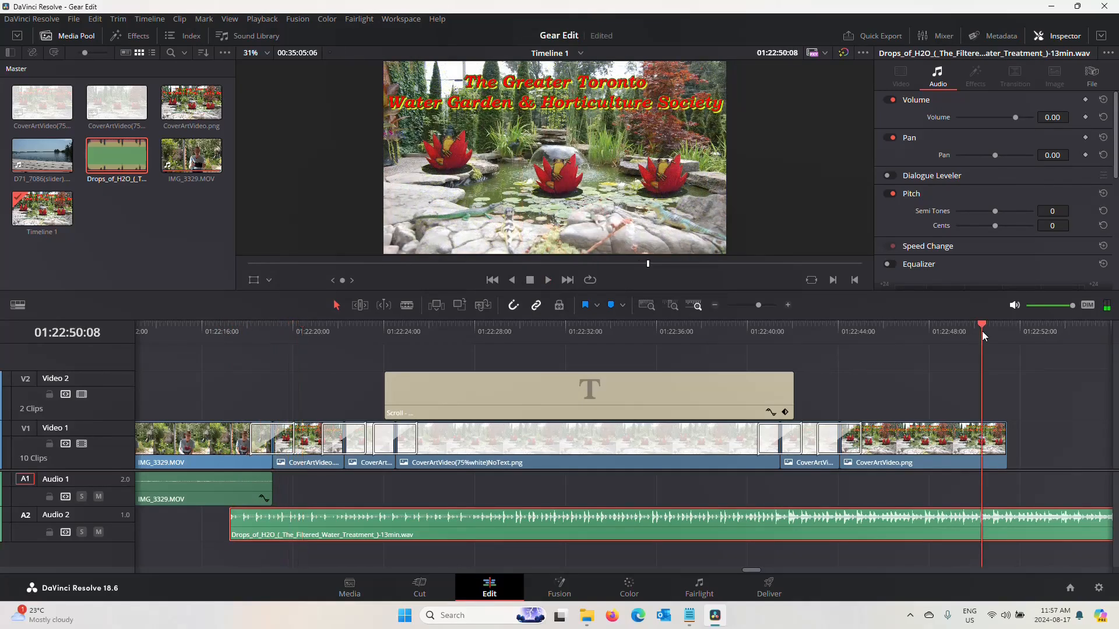
left_click(548, 282)
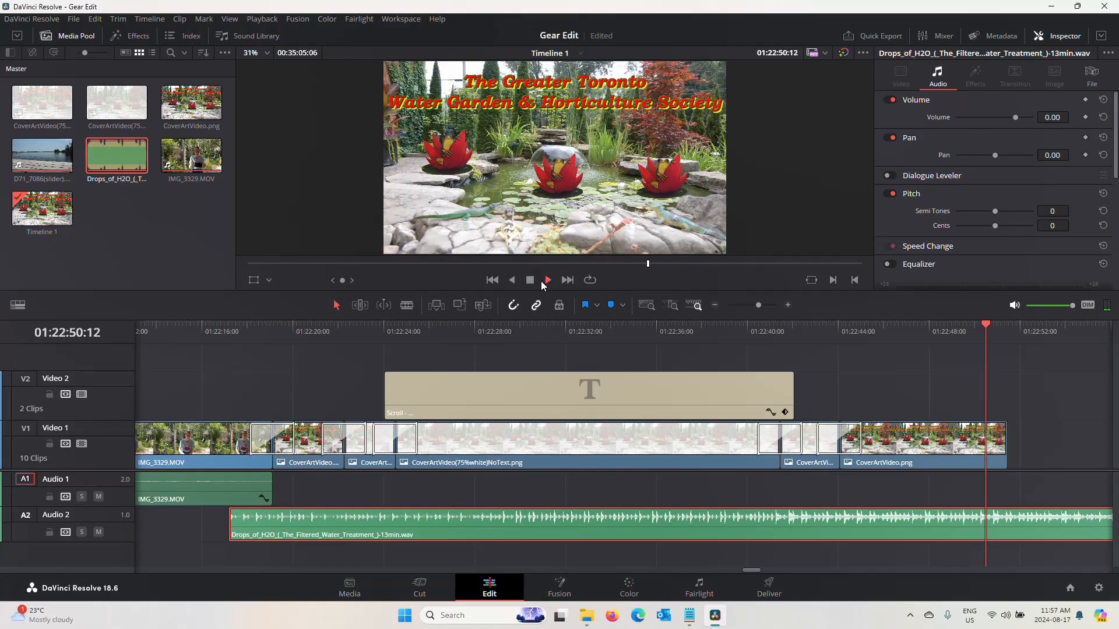
left_click(530, 282)
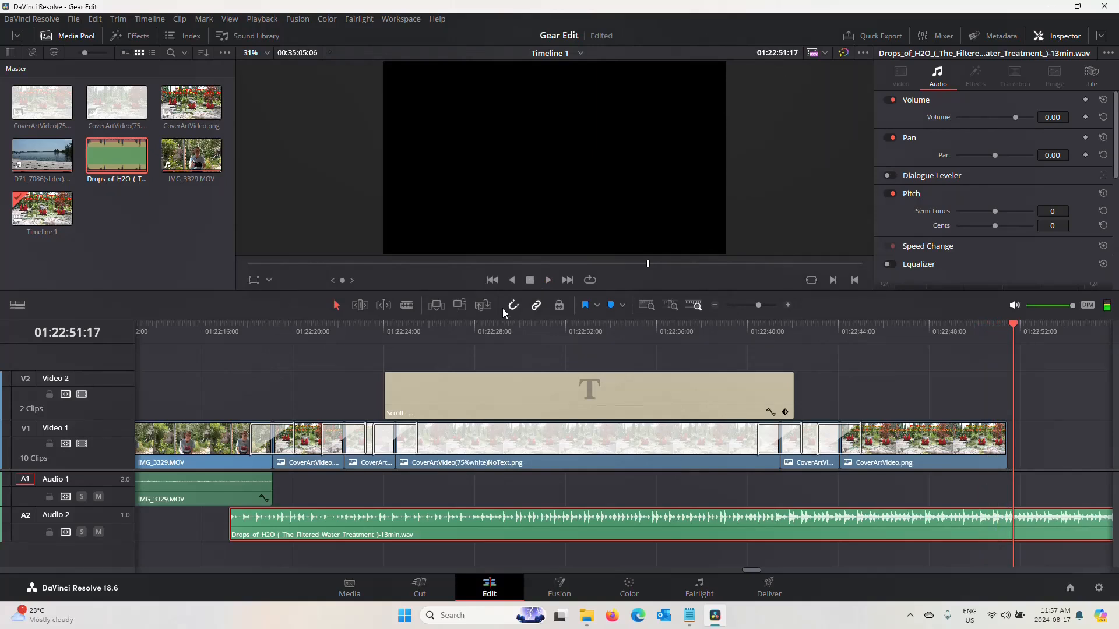
left_click(493, 282)
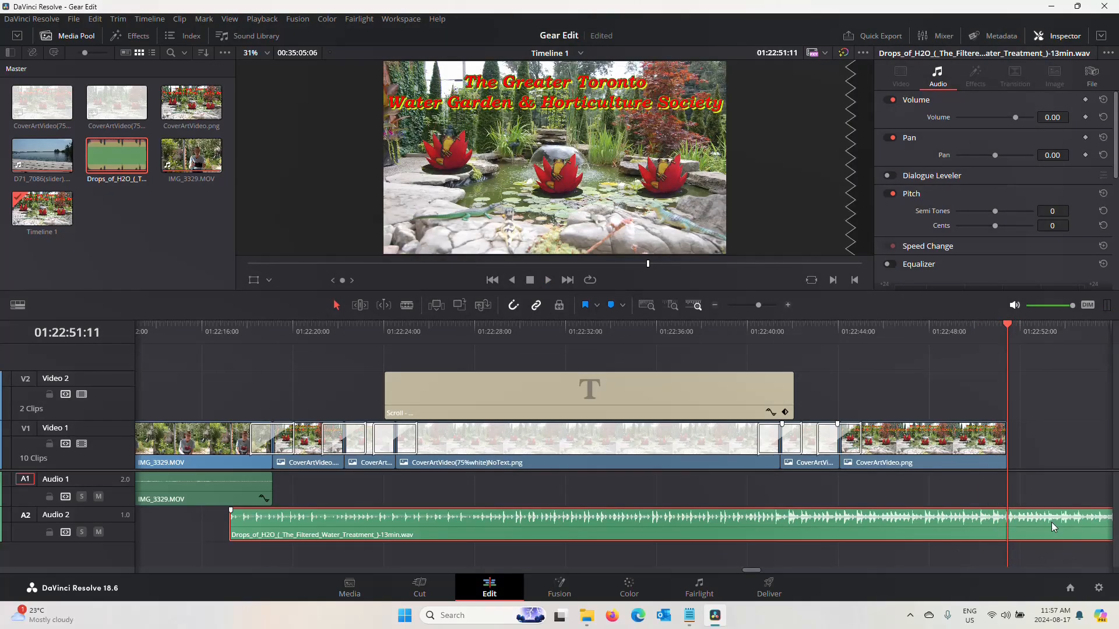
left_click(419, 589)
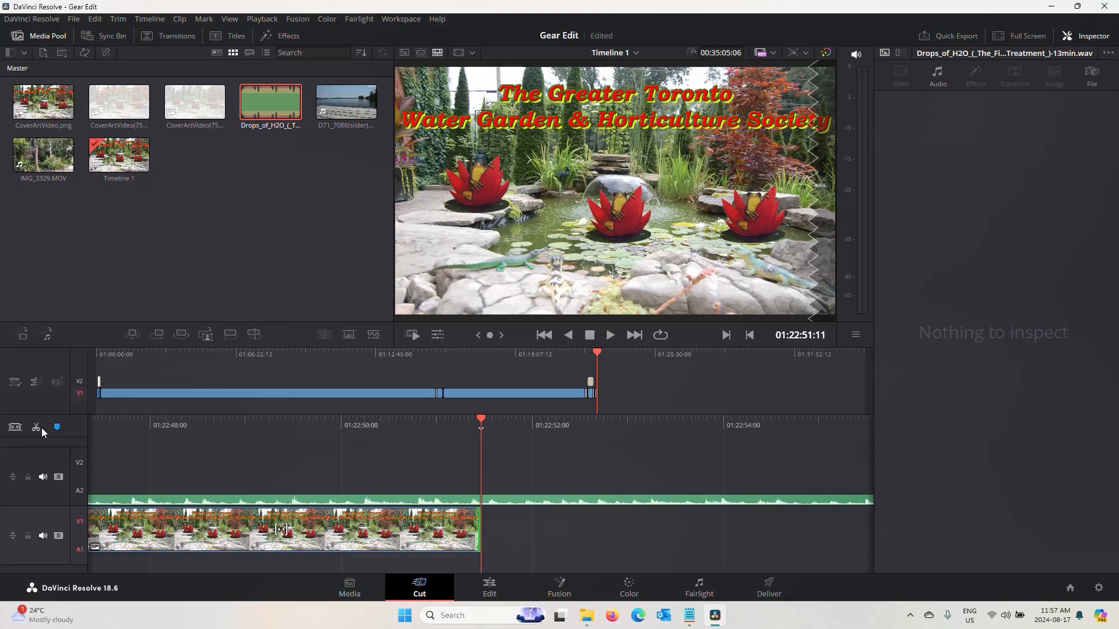
left_click(487, 587)
left_click(1081, 529)
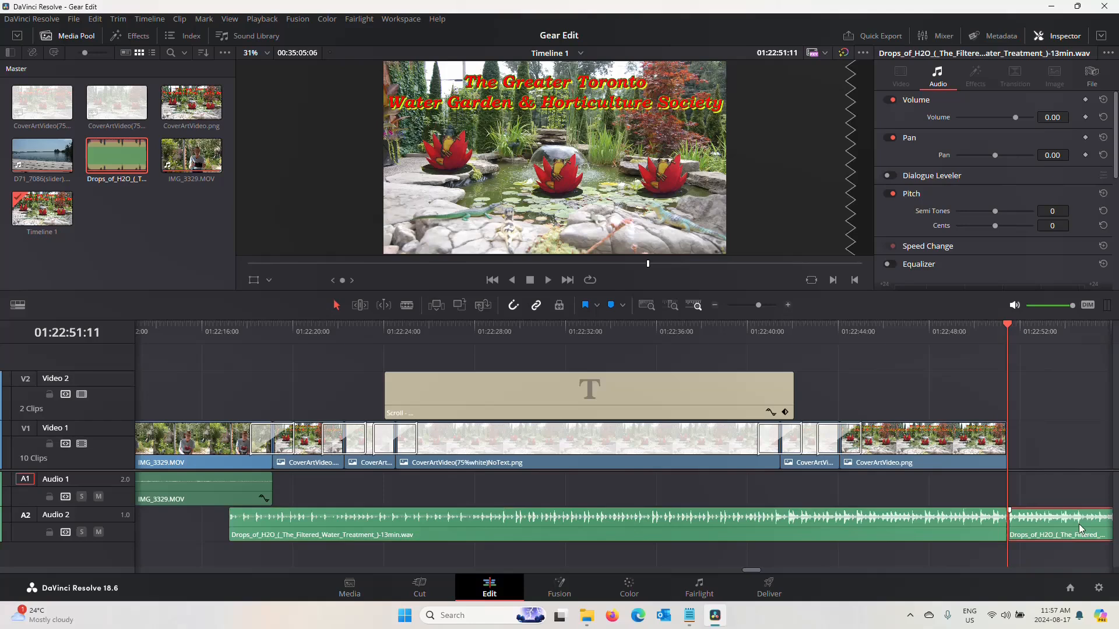
key("Delete")
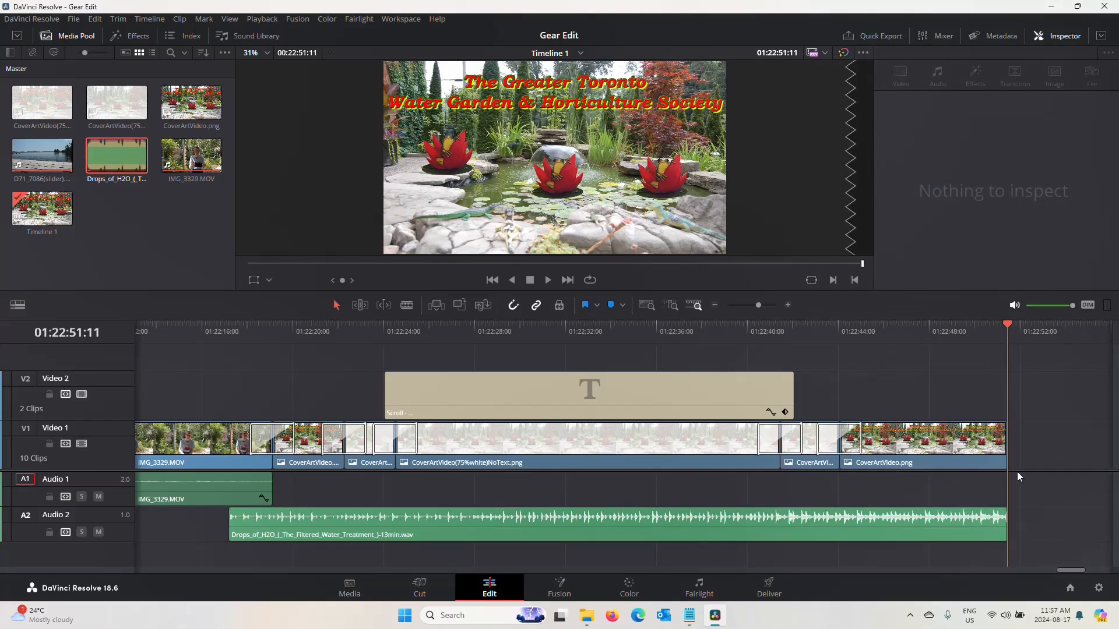
Step: Add an Additive Dissolve to the end of the last CoverArtVideo.png and play from 01:22:46:14 to check it
left_click(982, 444)
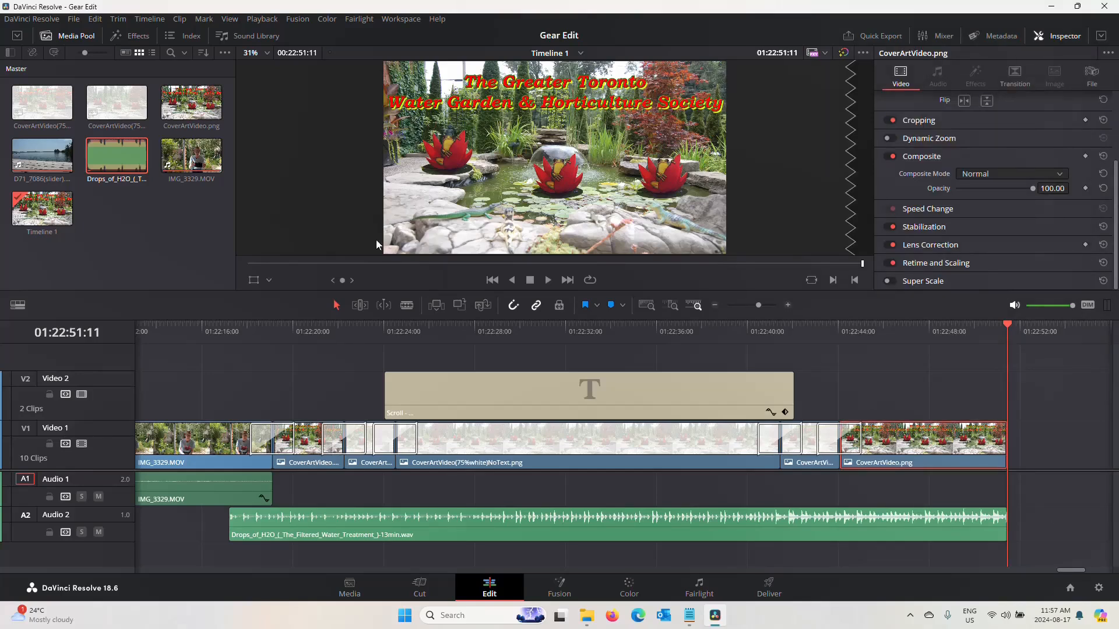
left_click(122, 36)
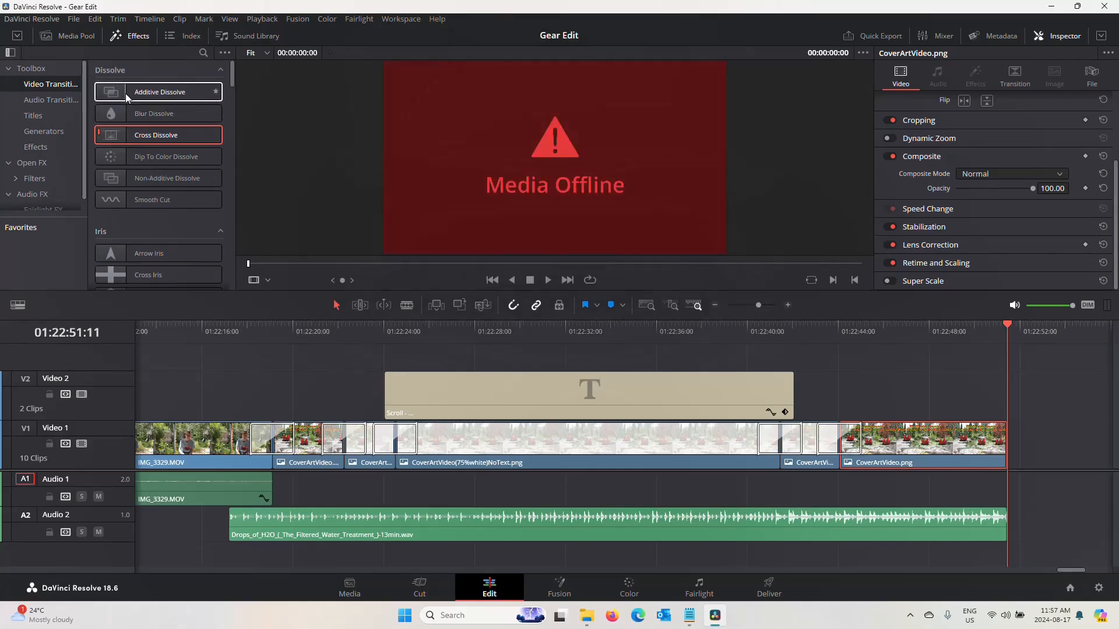
left_click_drag(127, 98, 997, 447)
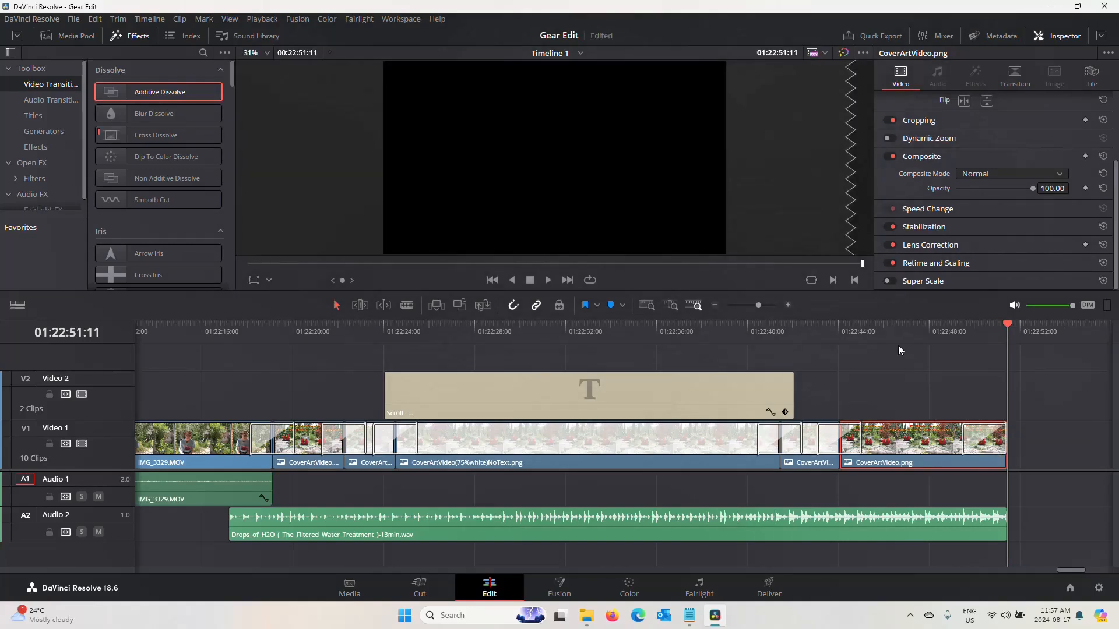
left_click(898, 340)
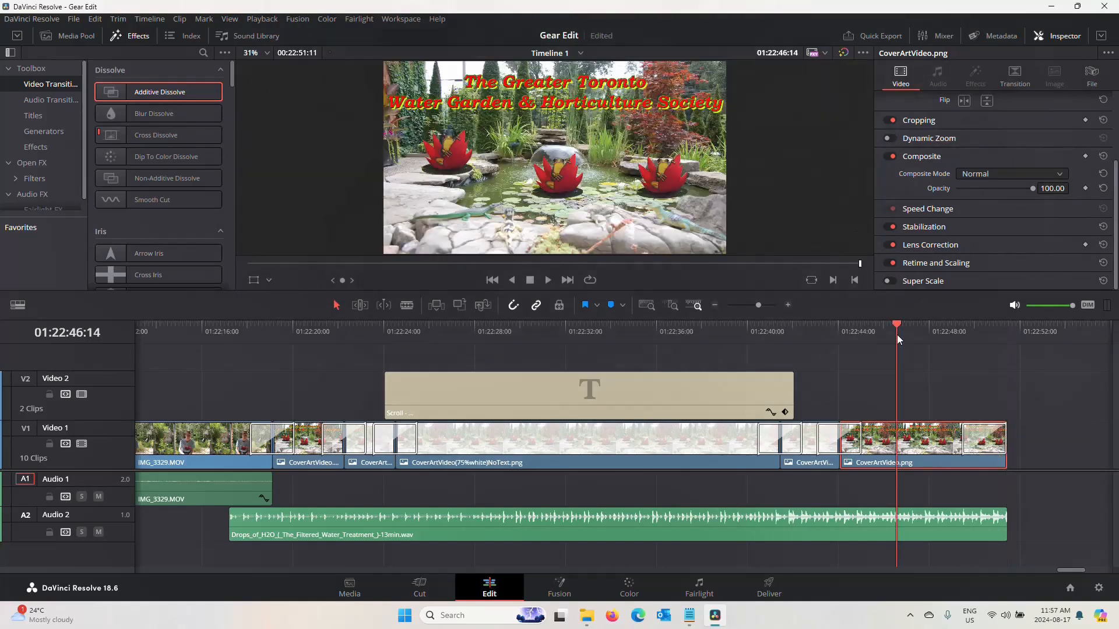
left_click(551, 282)
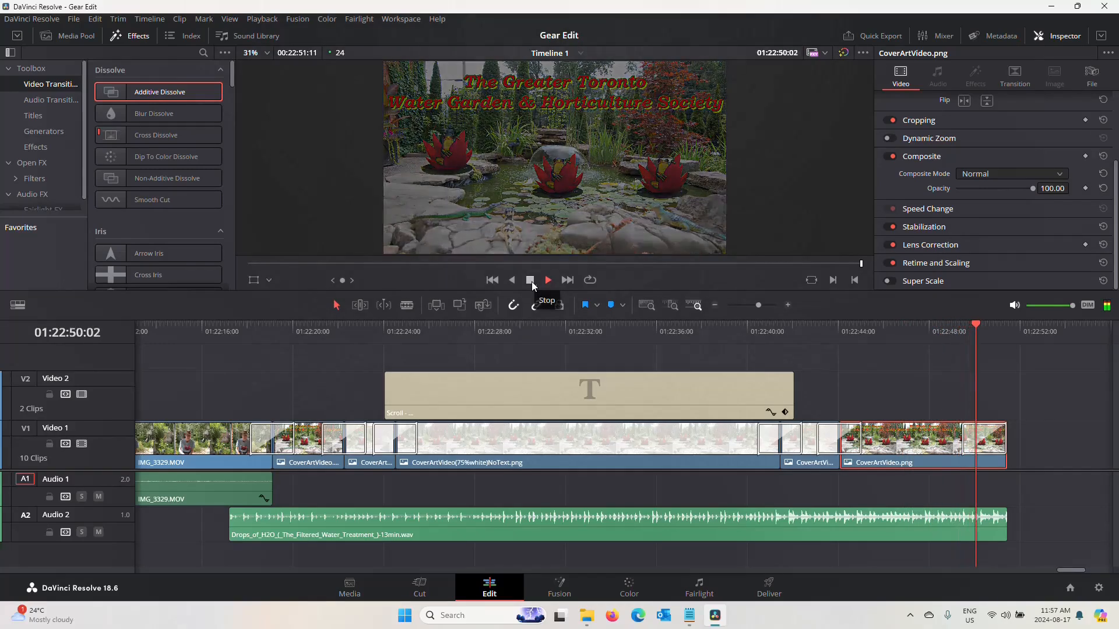
left_click(530, 282)
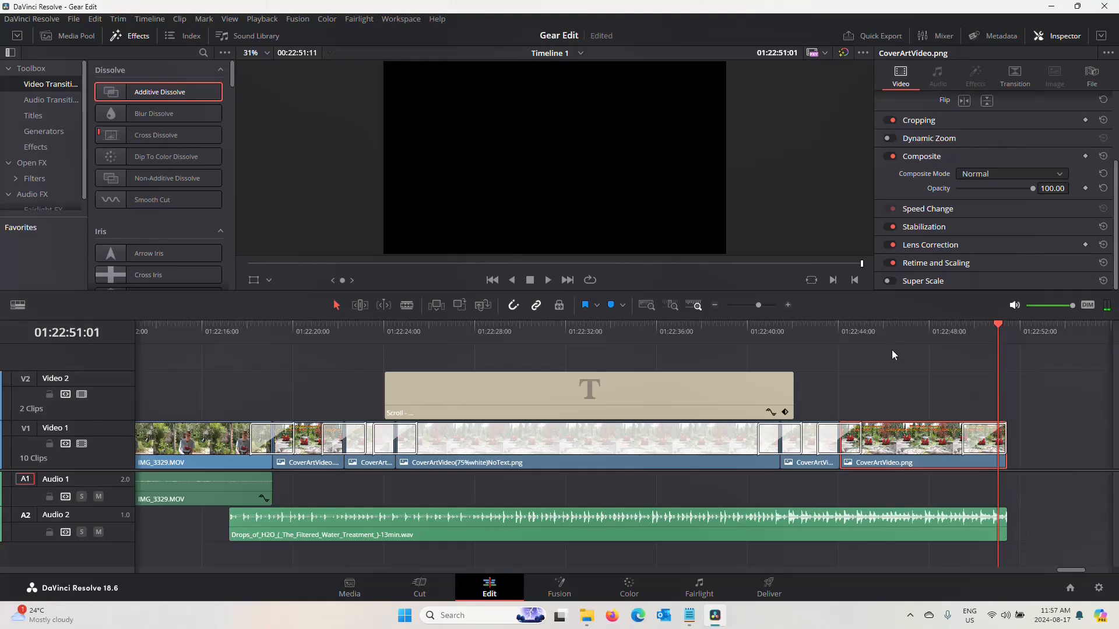
Step: Add a Cross Fade 0 dB to the end of the Drops_of_H2O music on Audio 2 and save the project
left_click(862, 342)
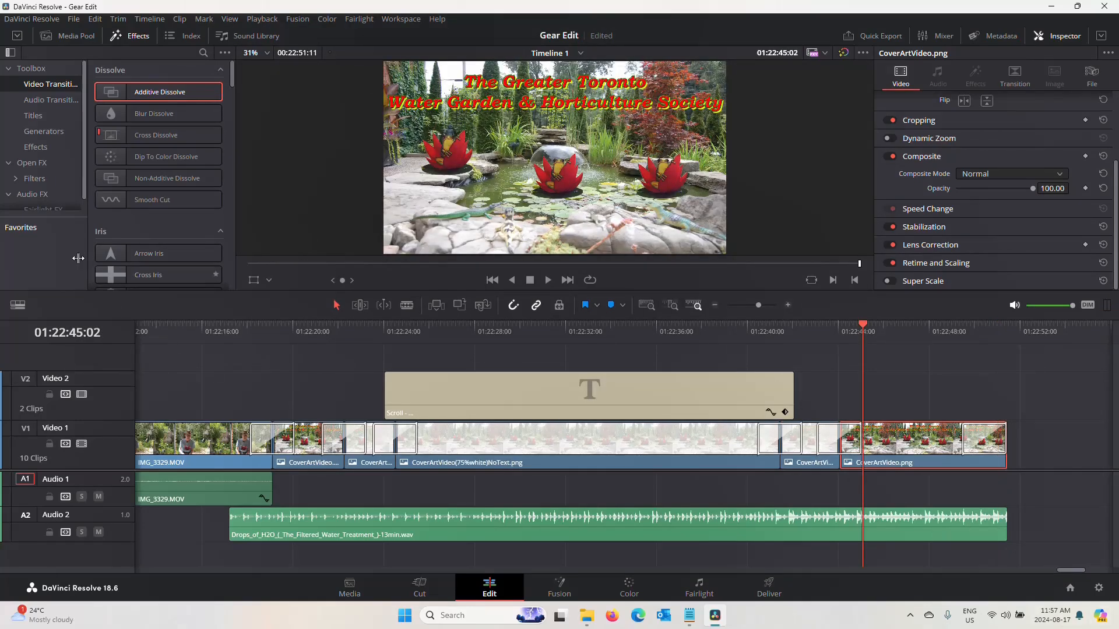
left_click(38, 98)
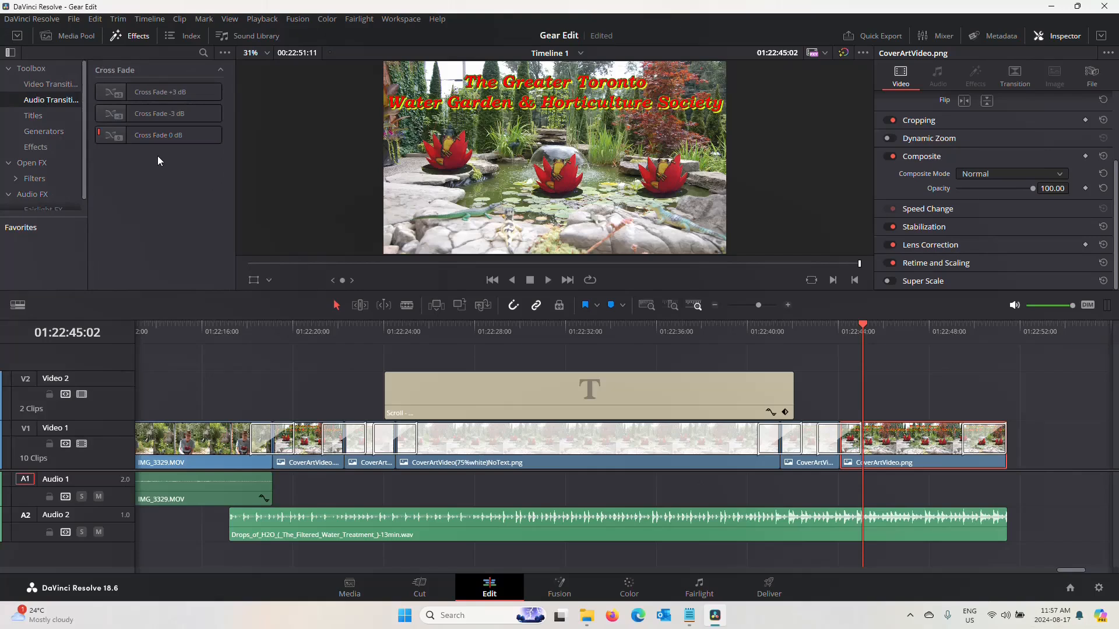
left_click_drag(119, 142, 992, 531)
left_click(884, 339)
left_click(548, 279)
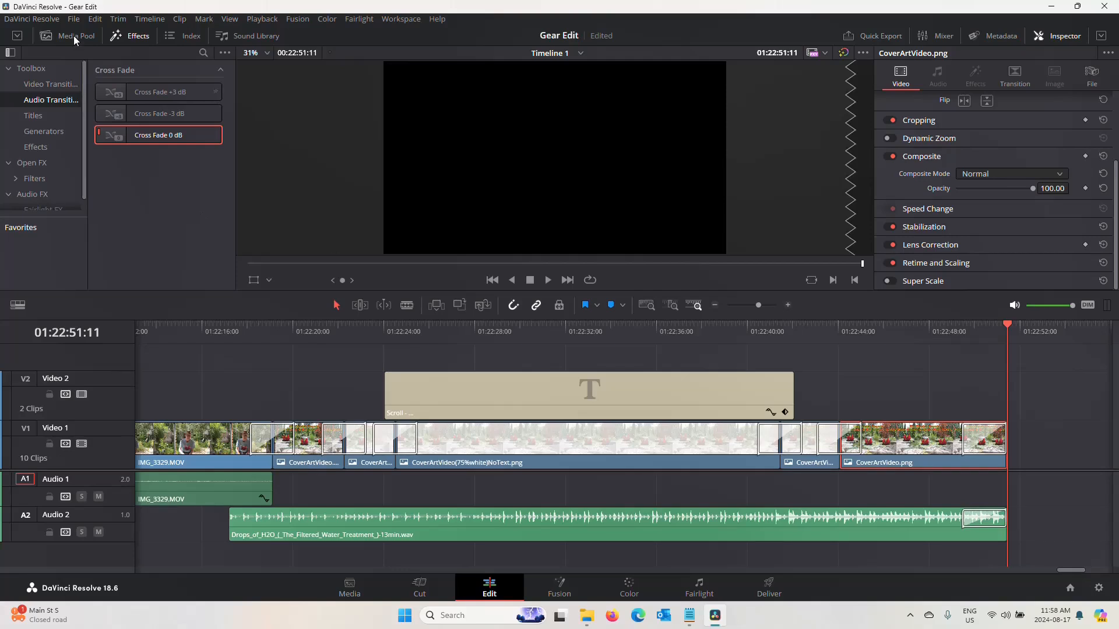
left_click(71, 19)
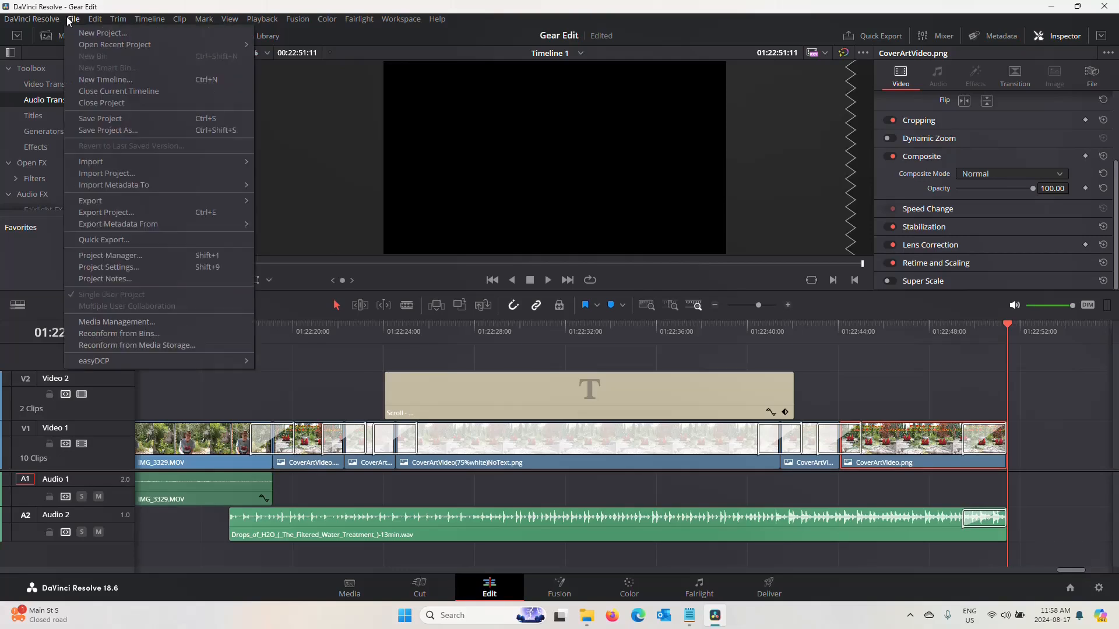
left_click(107, 116)
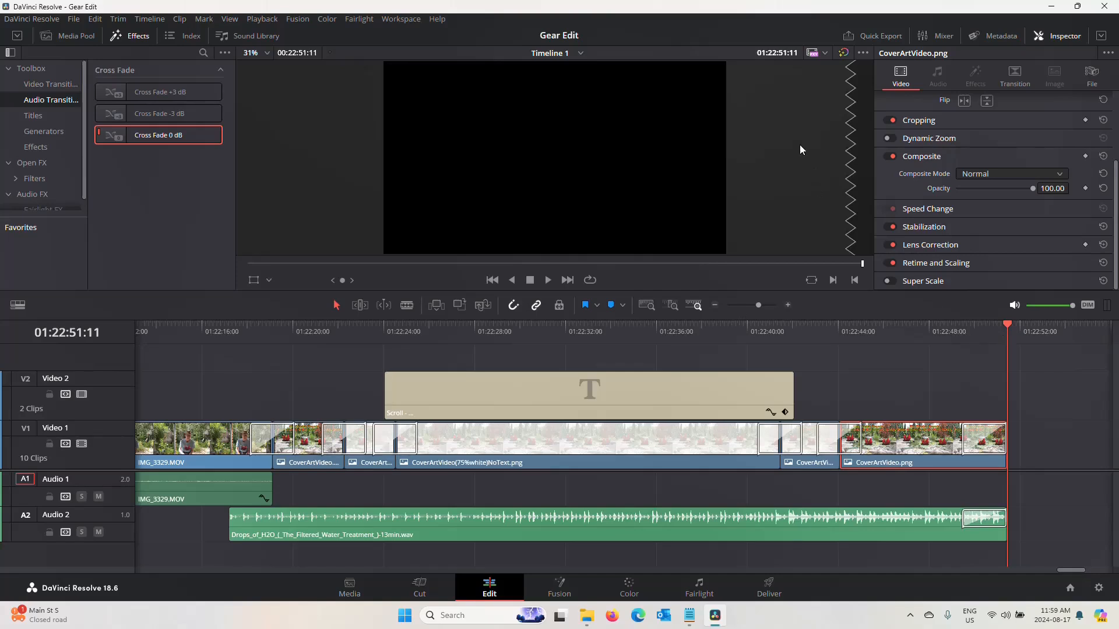
Step: Start a Quick Export, compare the YouTube, Presentations, HyperDeck and H.265 Master presets, and choose H.264 Master
left_click(876, 37)
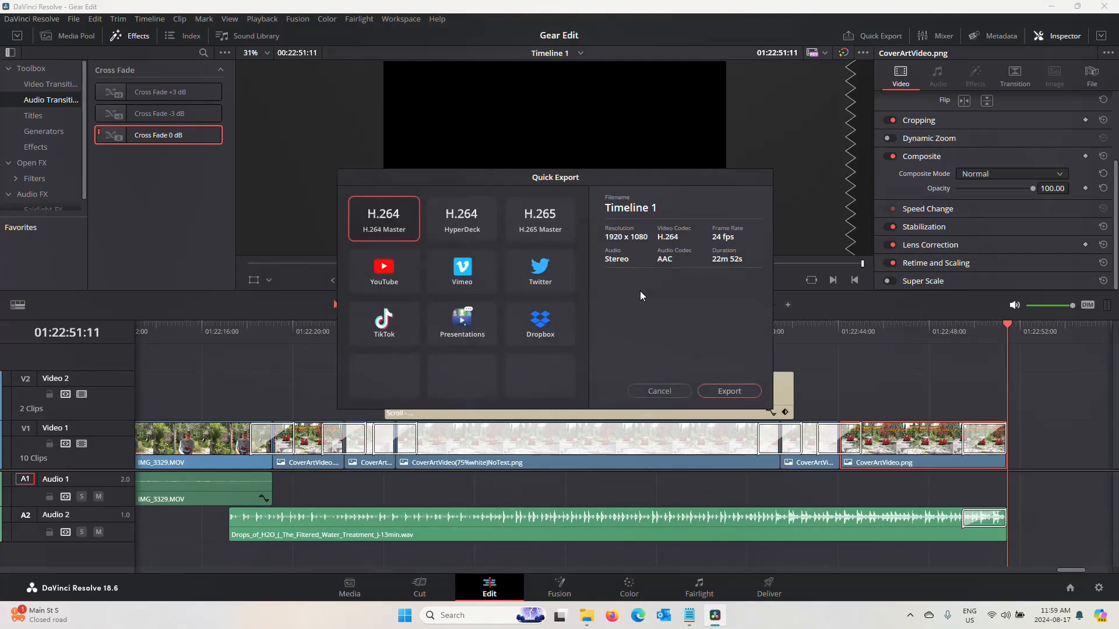
left_click(391, 266)
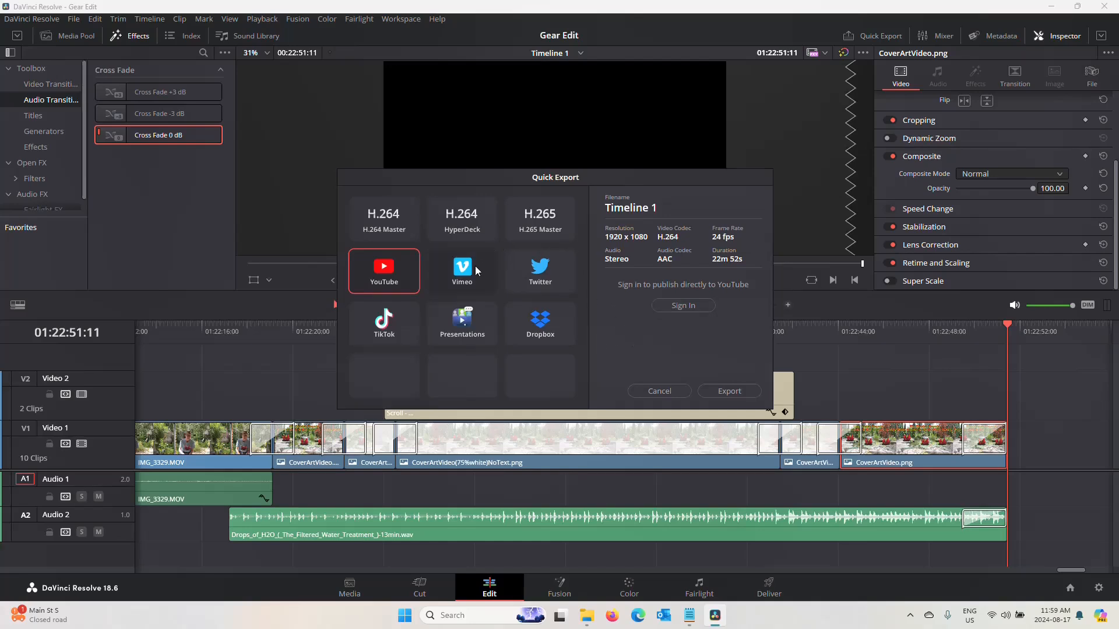
left_click(470, 324)
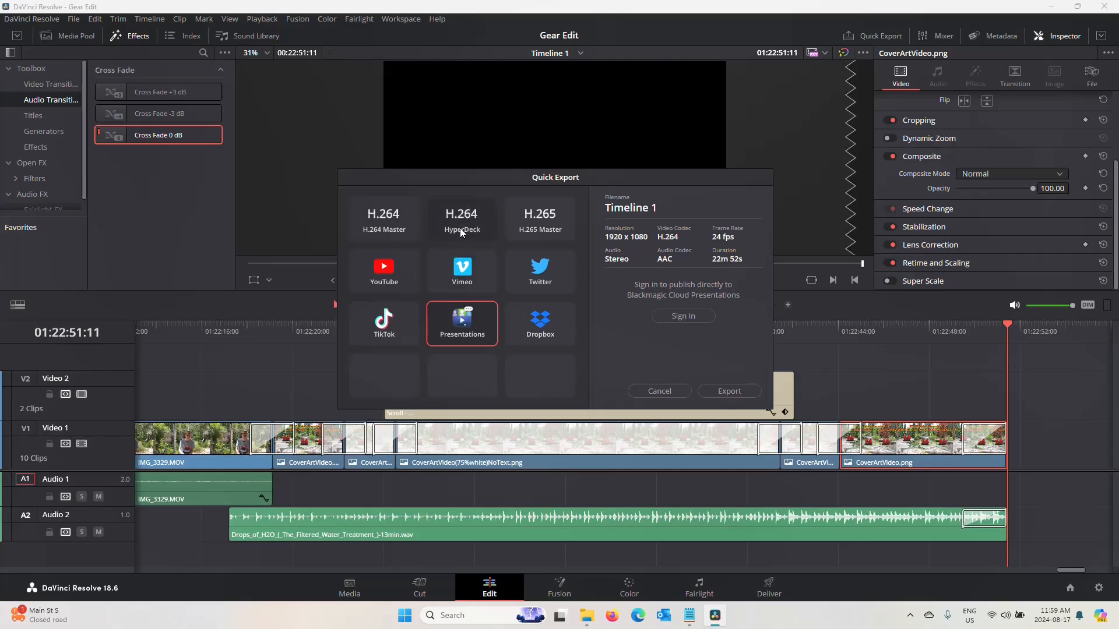
left_click(411, 224)
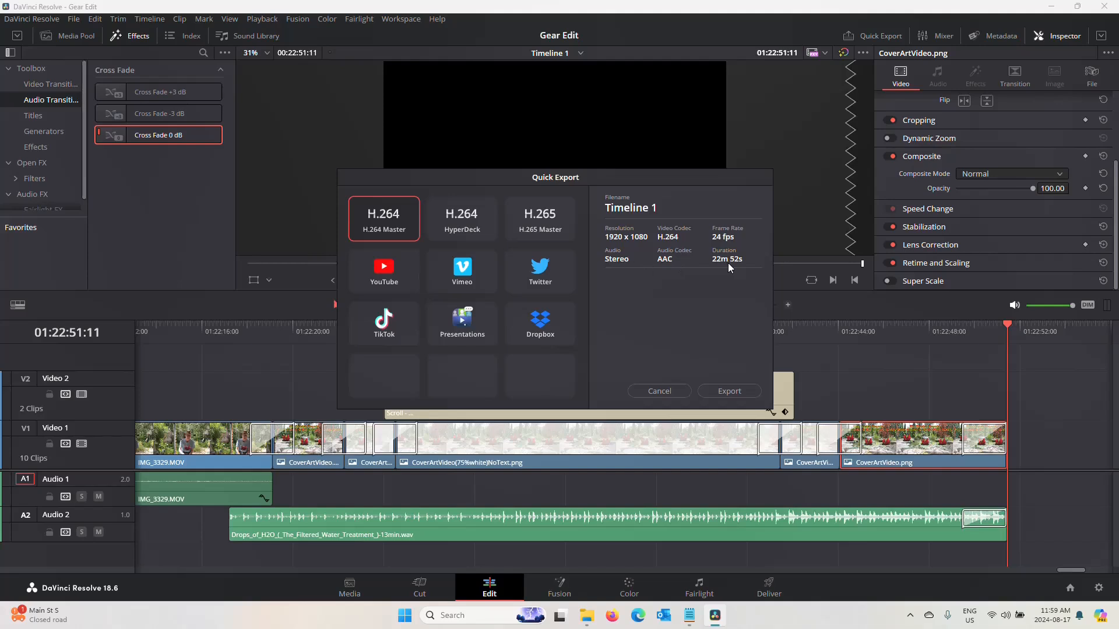
left_click(461, 214)
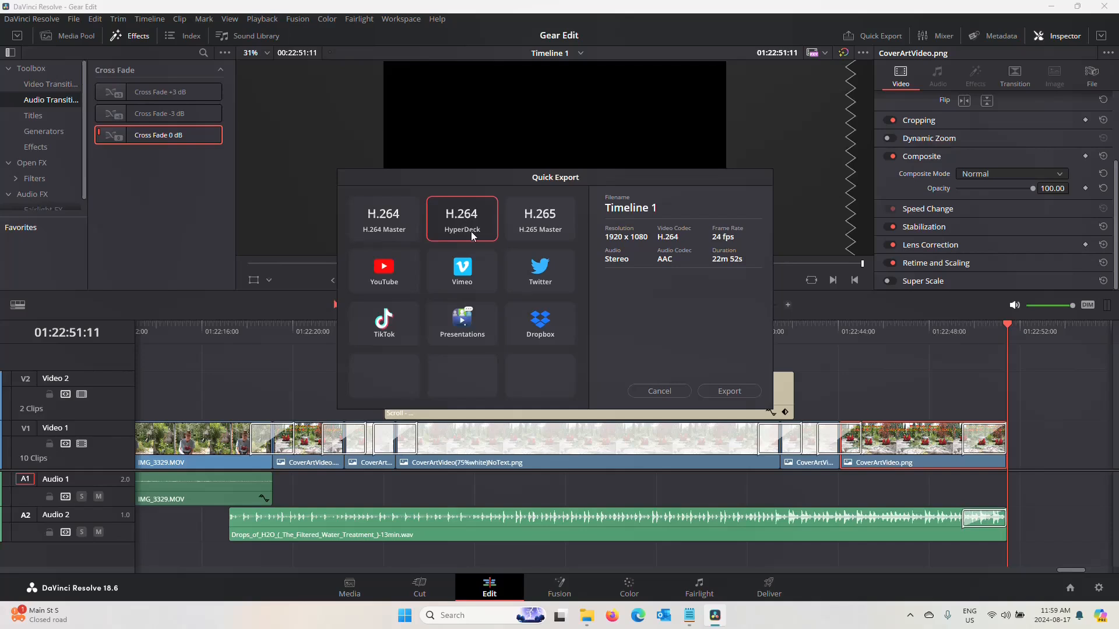
left_click(546, 225)
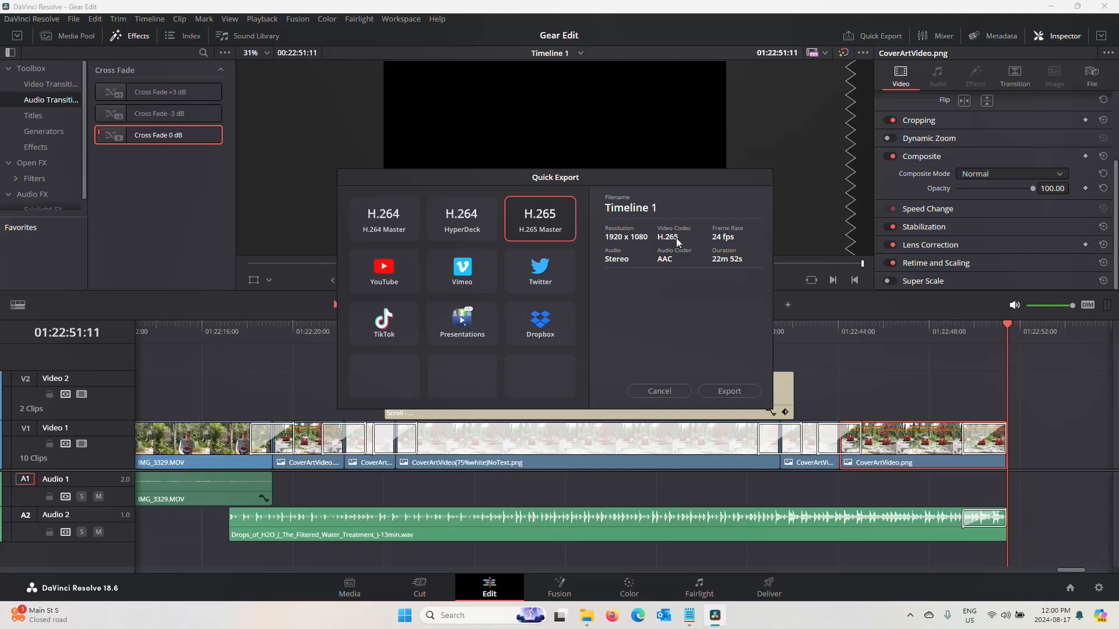
left_click(367, 224)
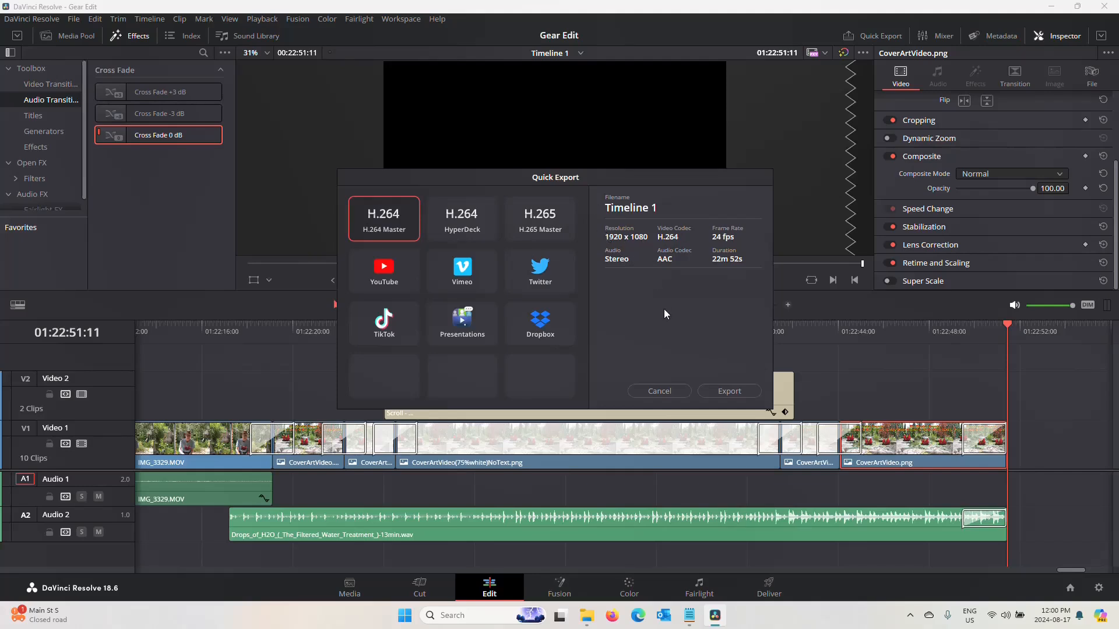
Step: Export the timeline as "Content Creation - Gear" into the Renders folder under Video Projects > Editing > Davinci
left_click(722, 392)
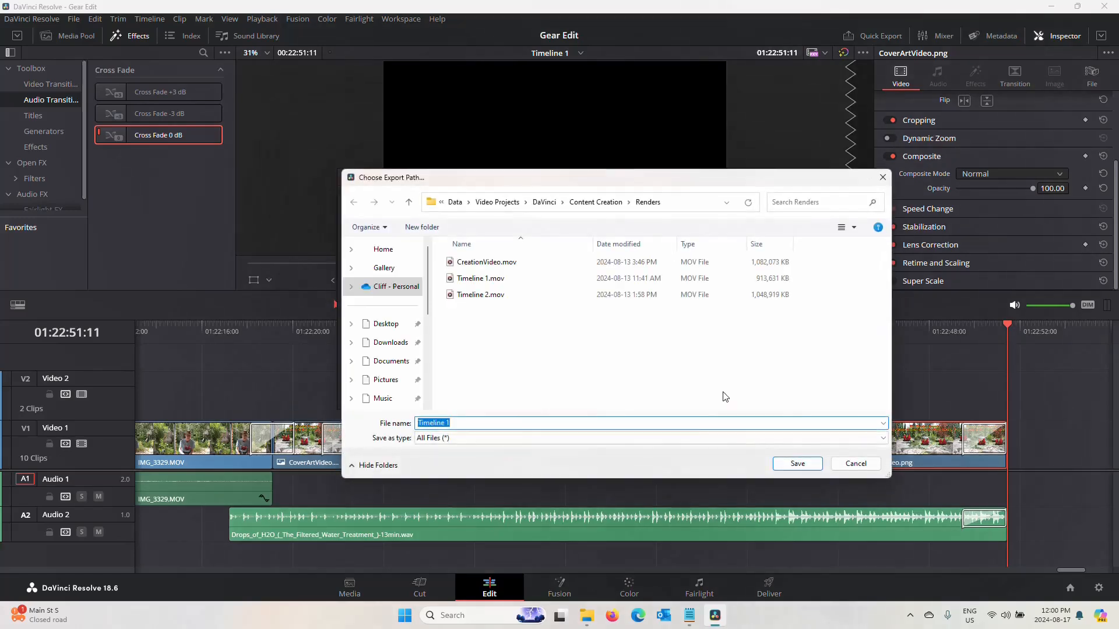
left_click(545, 202)
left_click(564, 203)
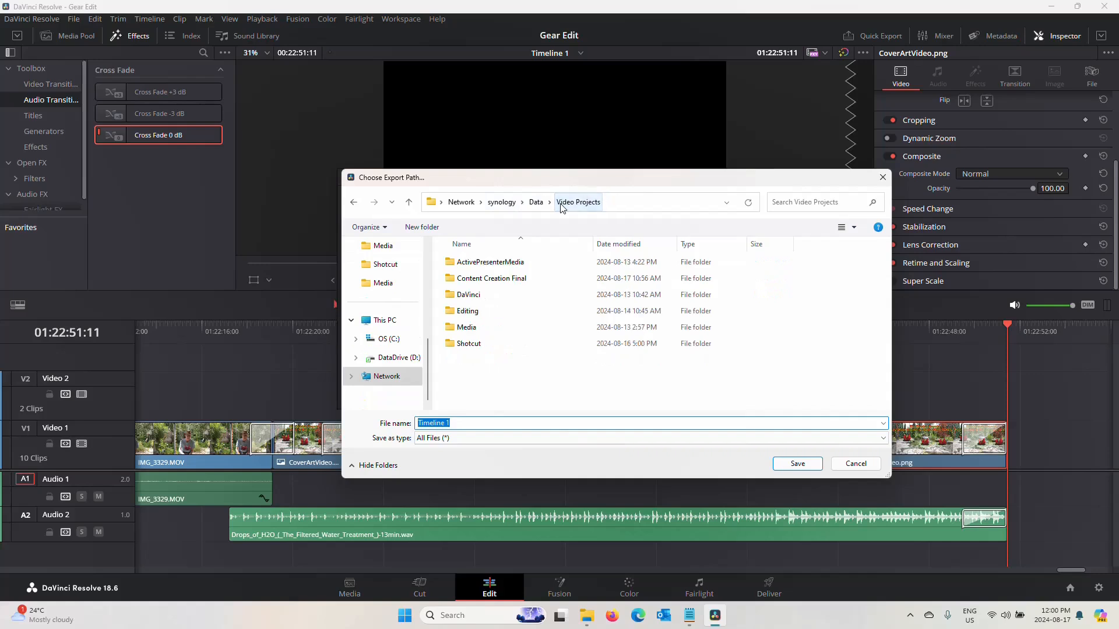
double_click(472, 315)
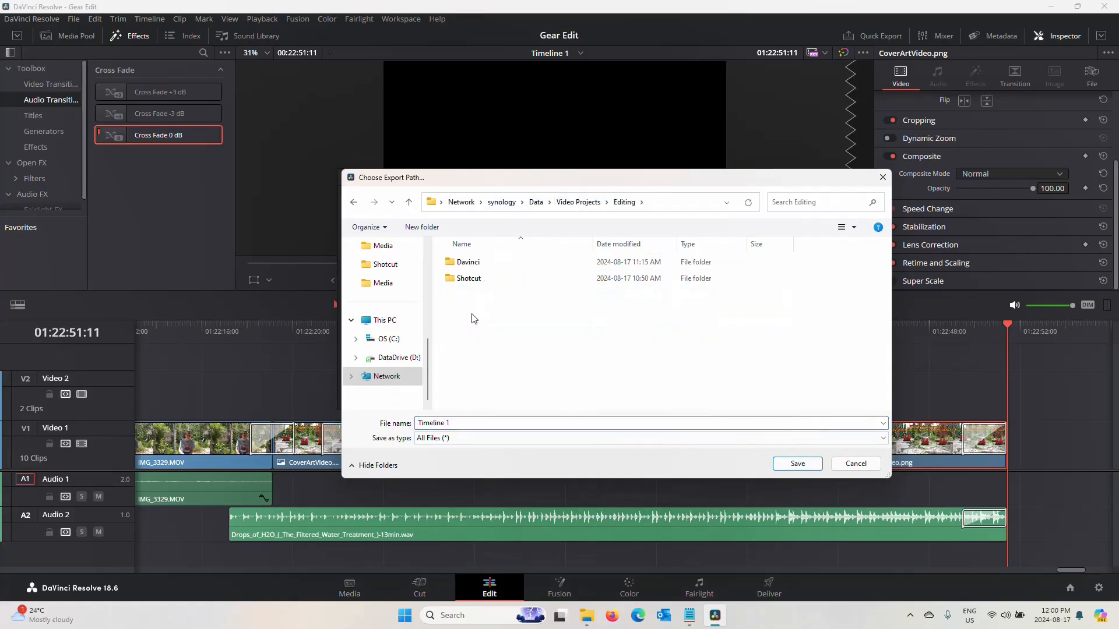
left_click(468, 263)
double_click(468, 263)
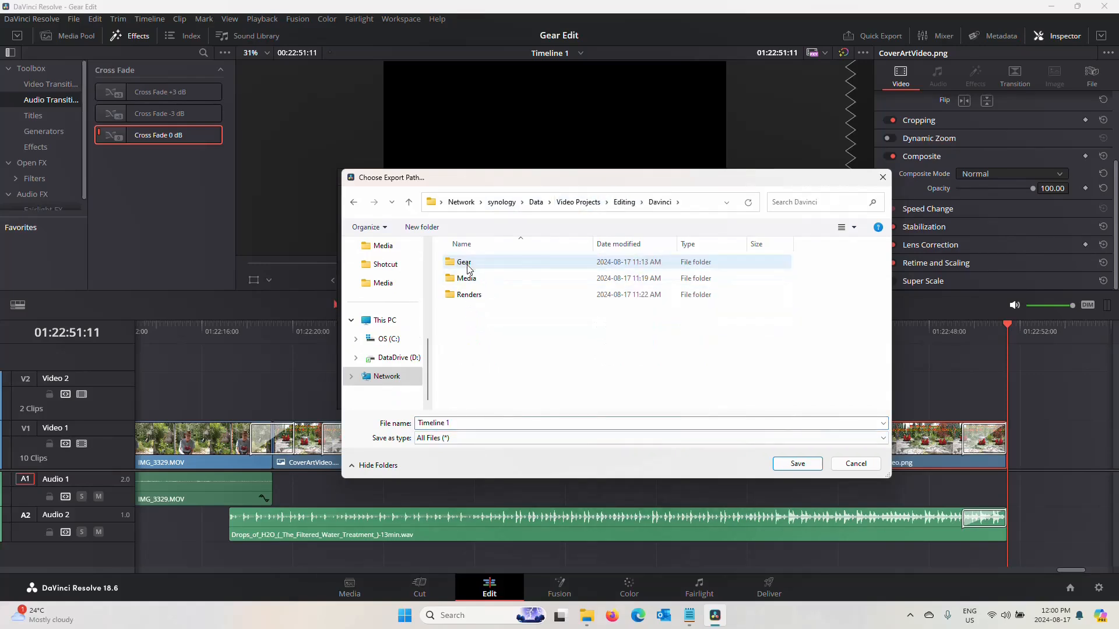
double_click(468, 295)
left_click(463, 424)
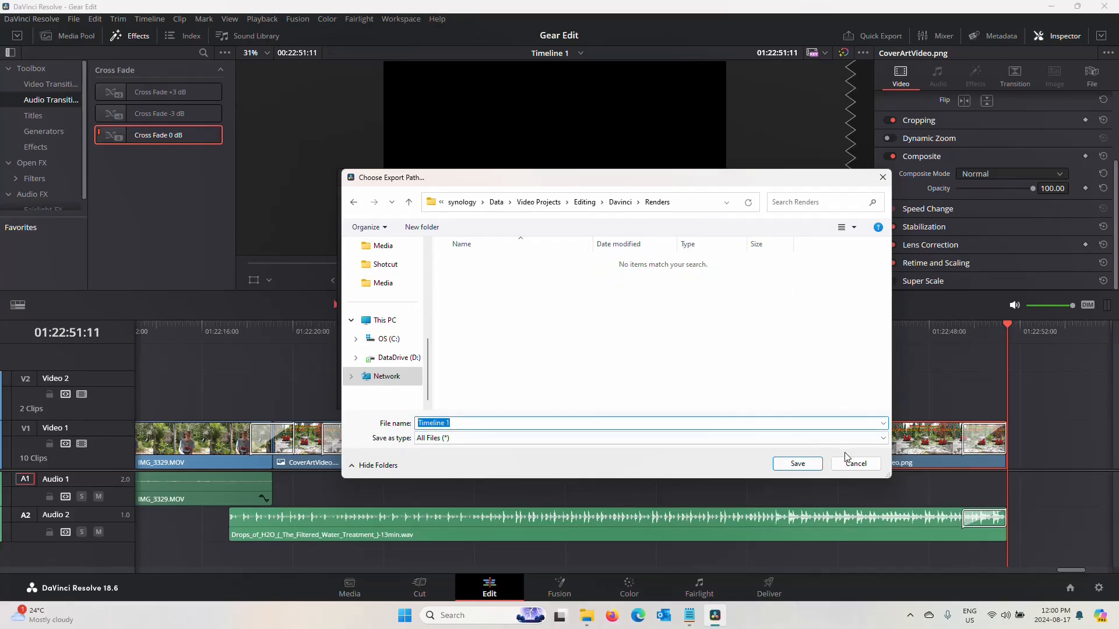
type("Content Creation - Gear")
left_click(796, 464)
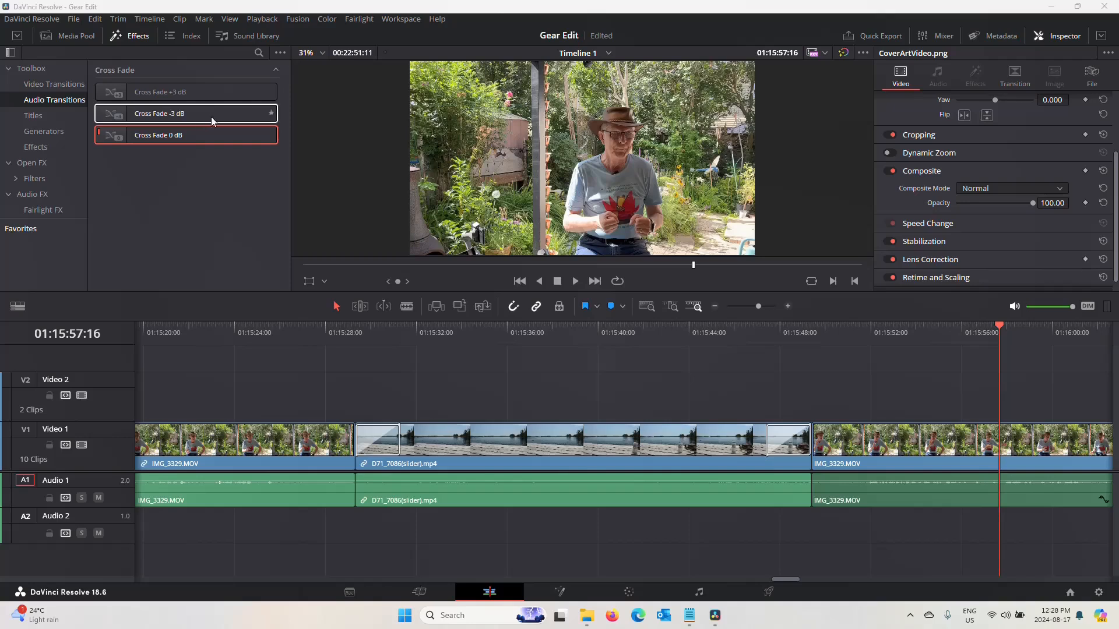
Step: Save the Gear Edit project after the export
left_click(73, 18)
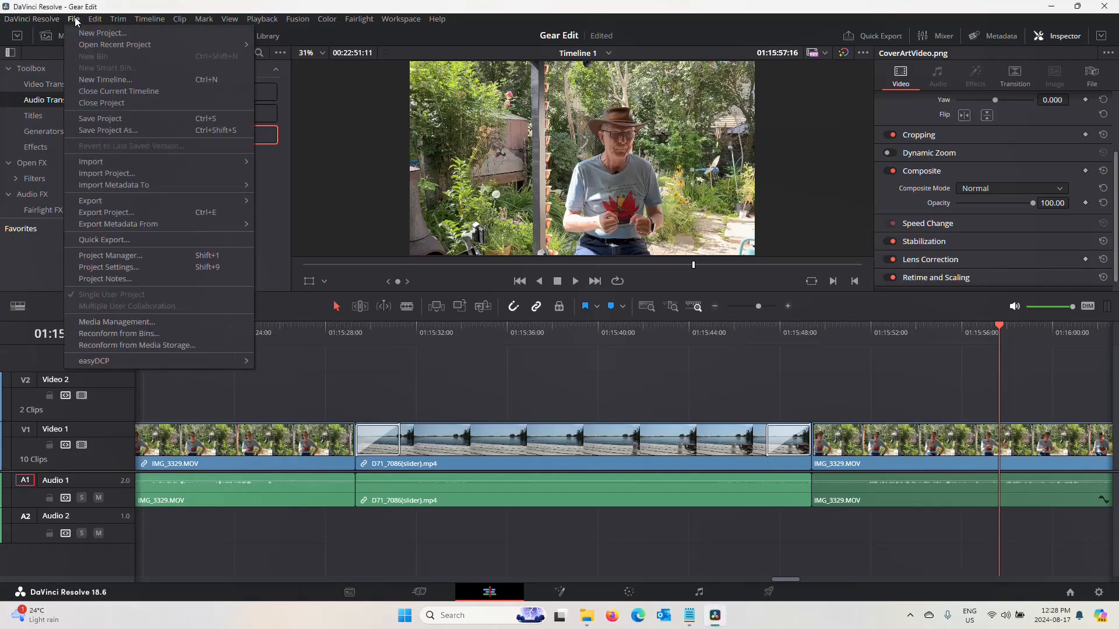
left_click(107, 120)
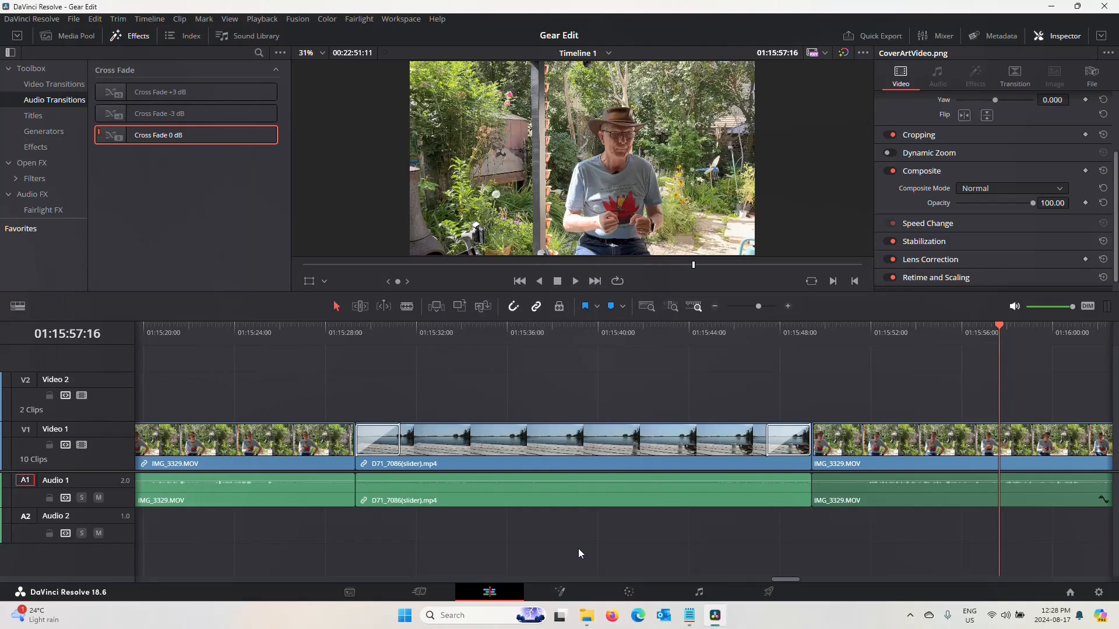
Step: Open the exported Content Creation - Gear.mov from the Renders folder in File Explorer and play it in Media Player
left_click(586, 616)
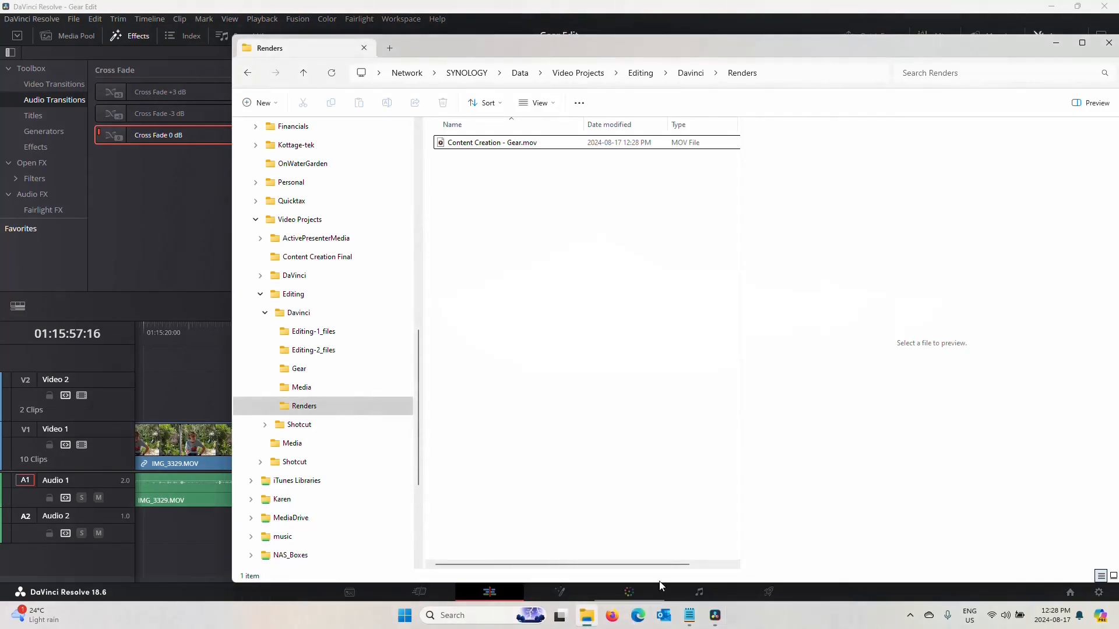
left_click(458, 147)
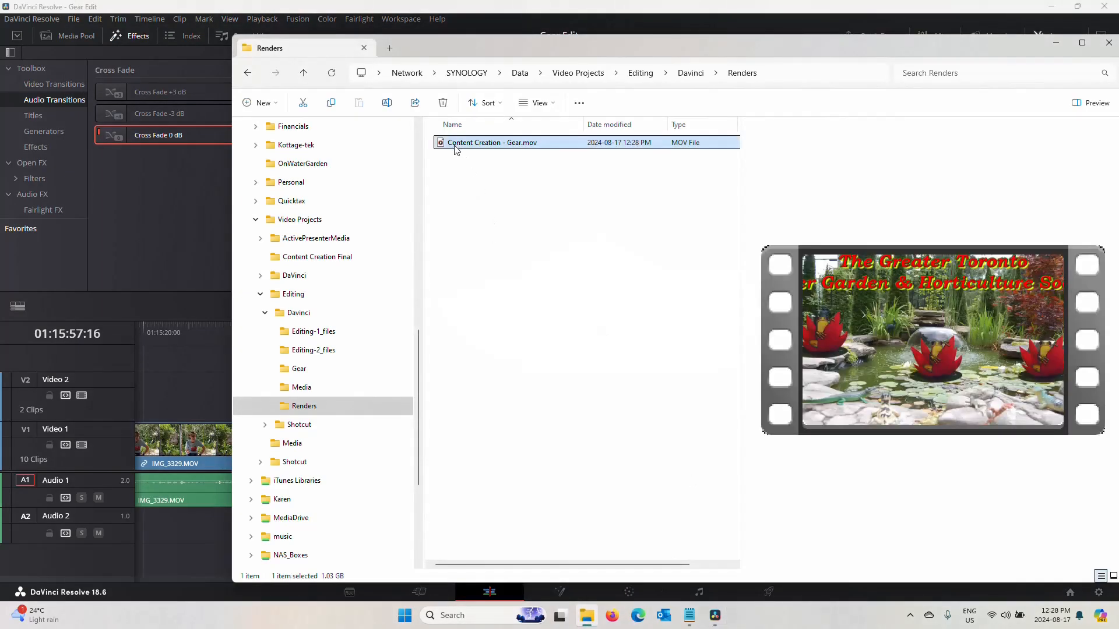
double_click(449, 145)
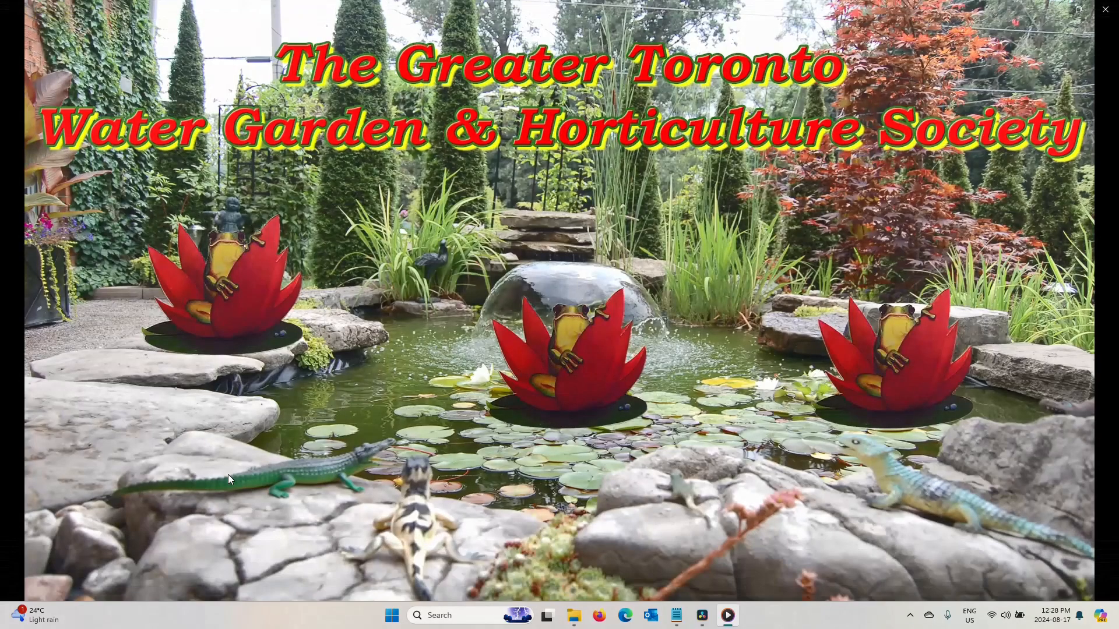
mouse_move(215, 432)
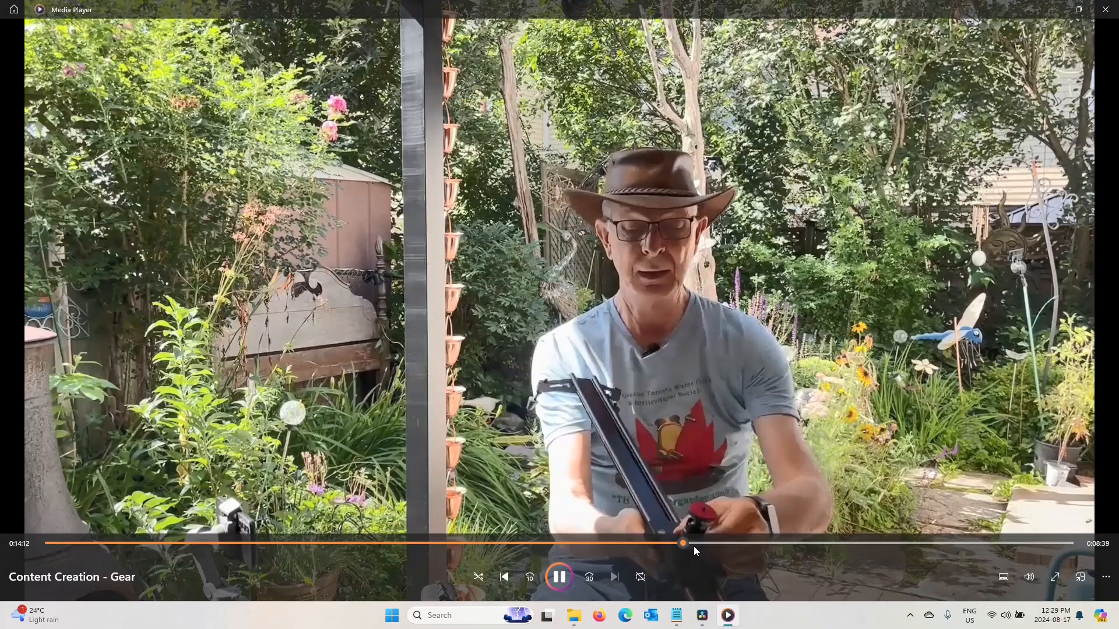
Step: Skip forward through the exported video to check the inserted slider clip section and the closing part with the credits
left_click(704, 543)
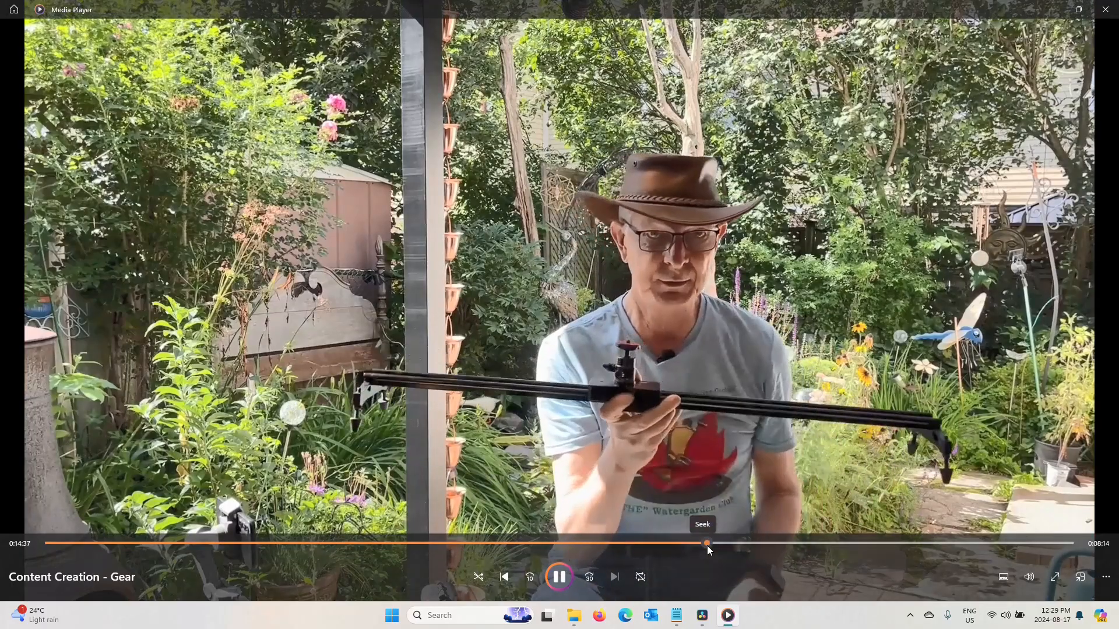
left_click(732, 544)
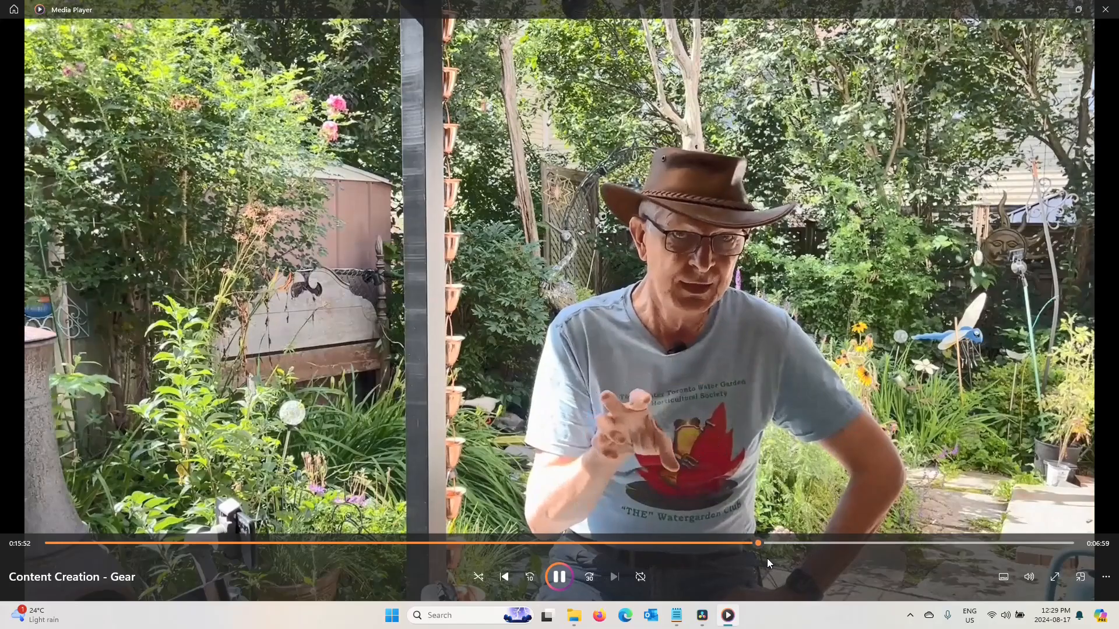
left_click(1044, 543)
left_click(1022, 545)
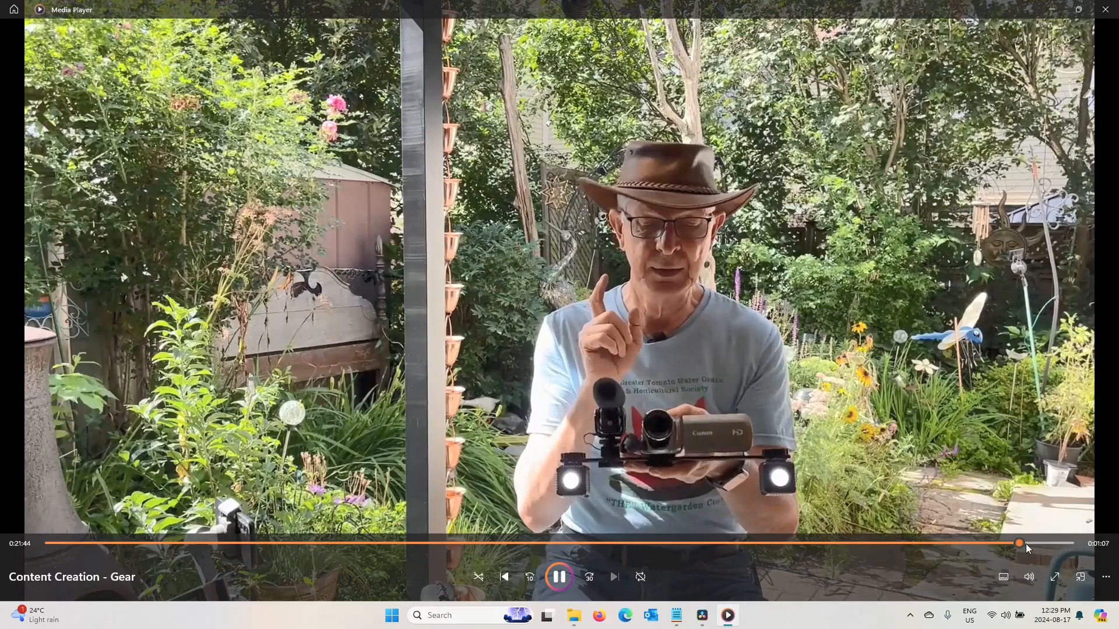
left_click(1031, 544)
left_click(1036, 544)
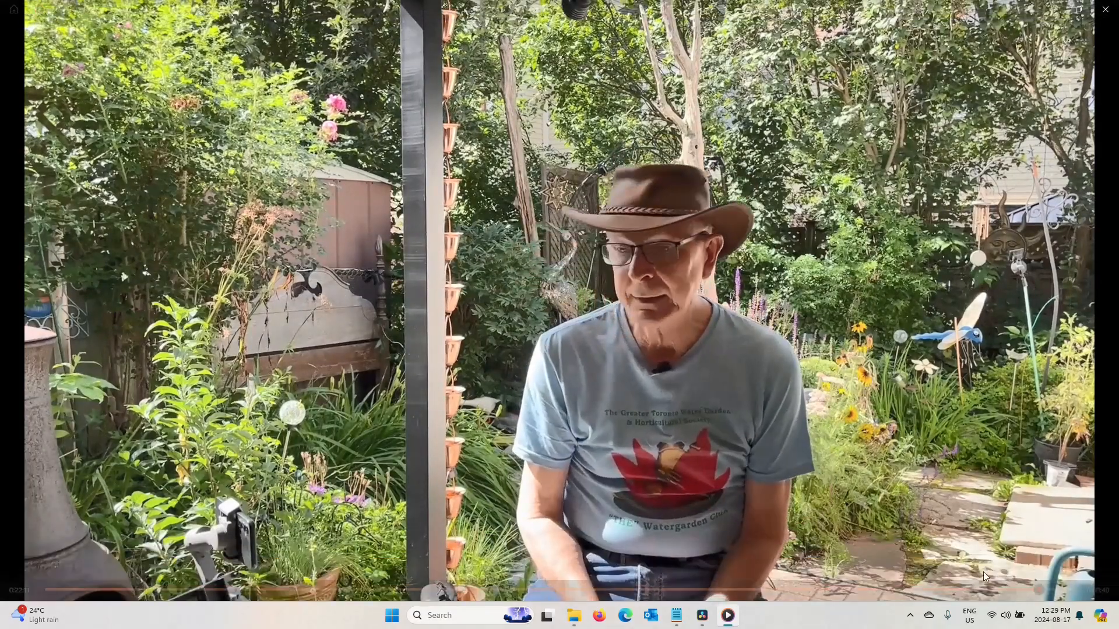
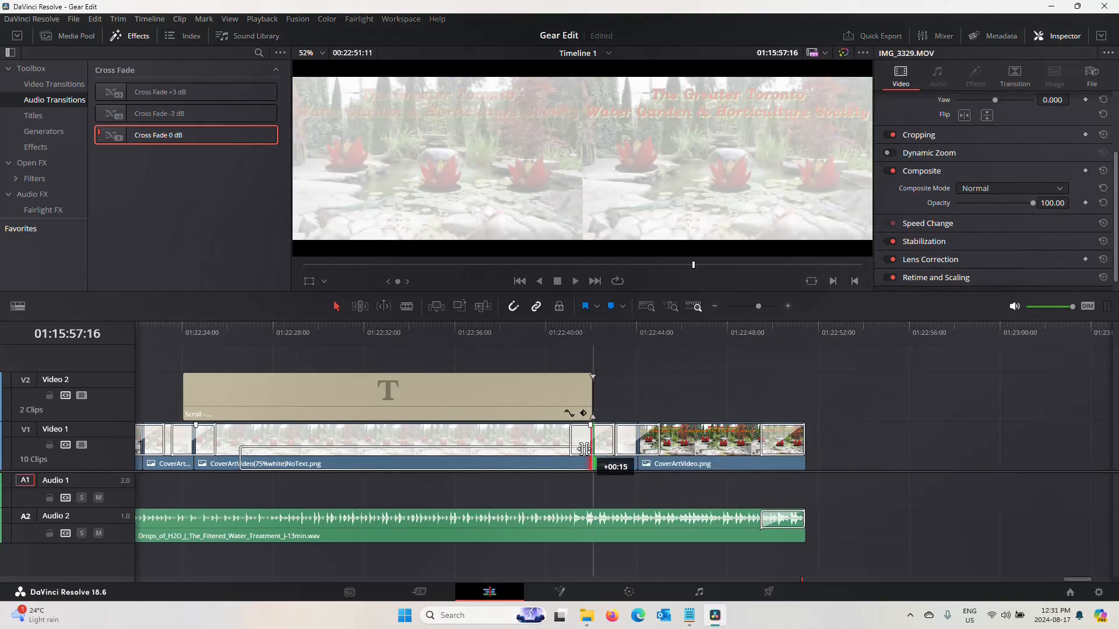
Step: In DaVinci Resolve, move the last two Video 1 cuts later and extend the final CoverArtVideo.png about 5 seconds past the music
left_click(636, 444)
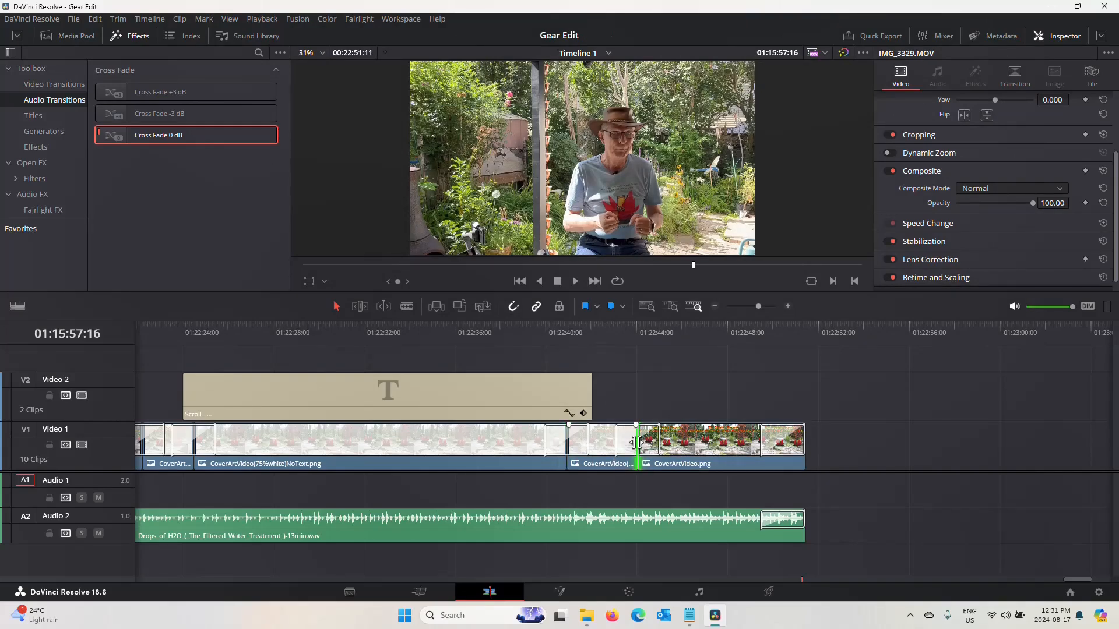
left_click_drag(636, 444, 678, 444)
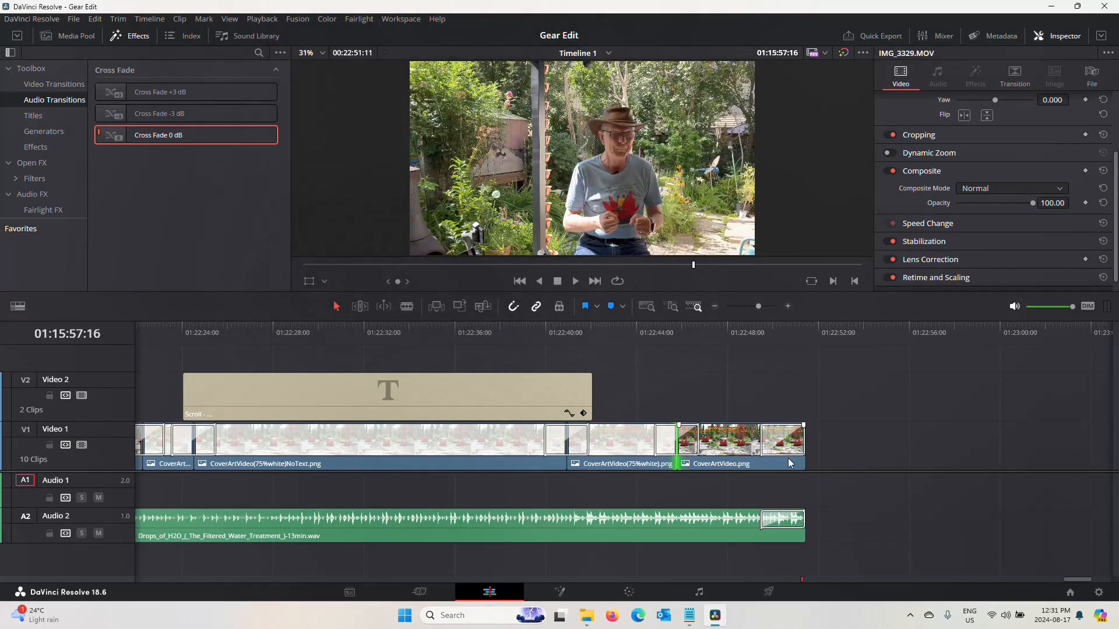
left_click_drag(808, 456, 922, 456)
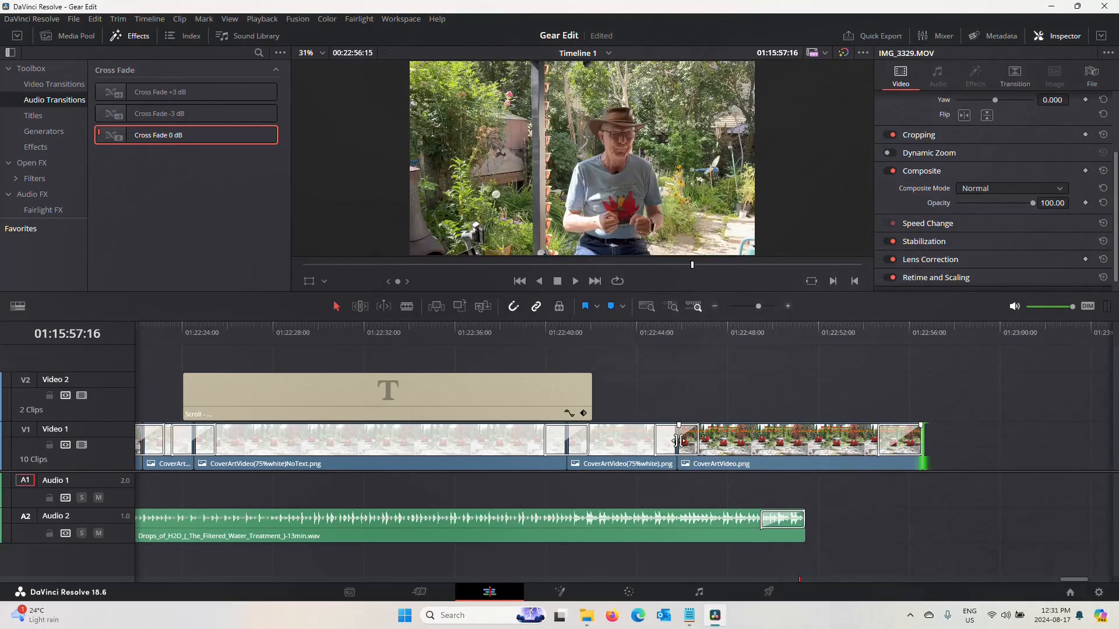
left_click_drag(679, 441, 747, 438)
left_click_drag(574, 449, 662, 446)
Step: Extend the end of the Scroll title on Video 2 to about 01:22:46:00 and play back the end of the credits
left_click(571, 398)
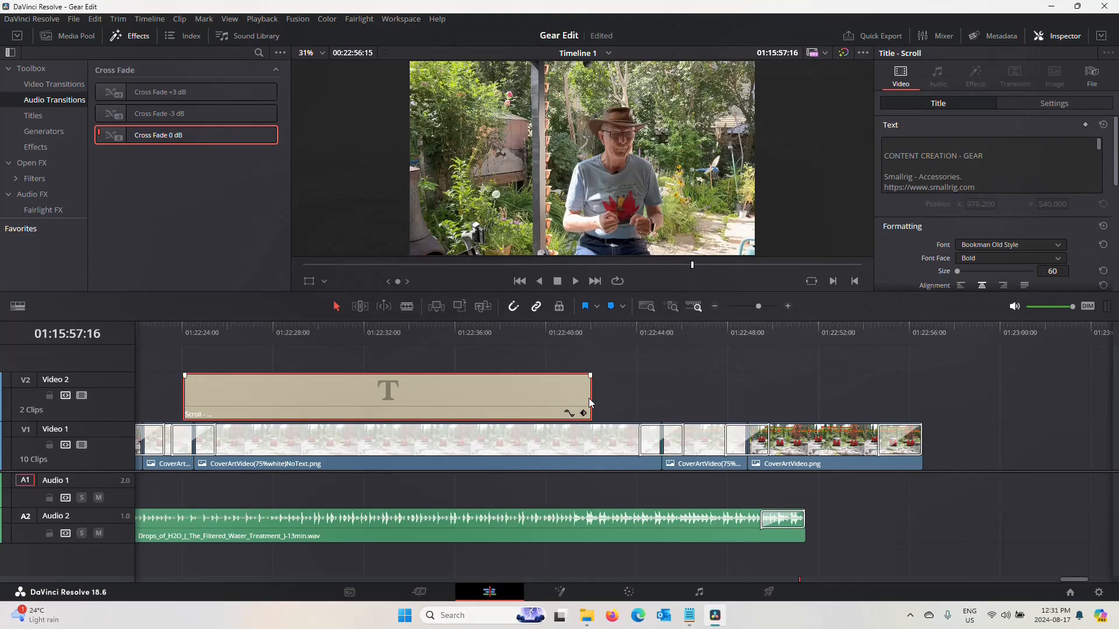
left_click_drag(589, 397, 671, 390)
left_click(568, 340)
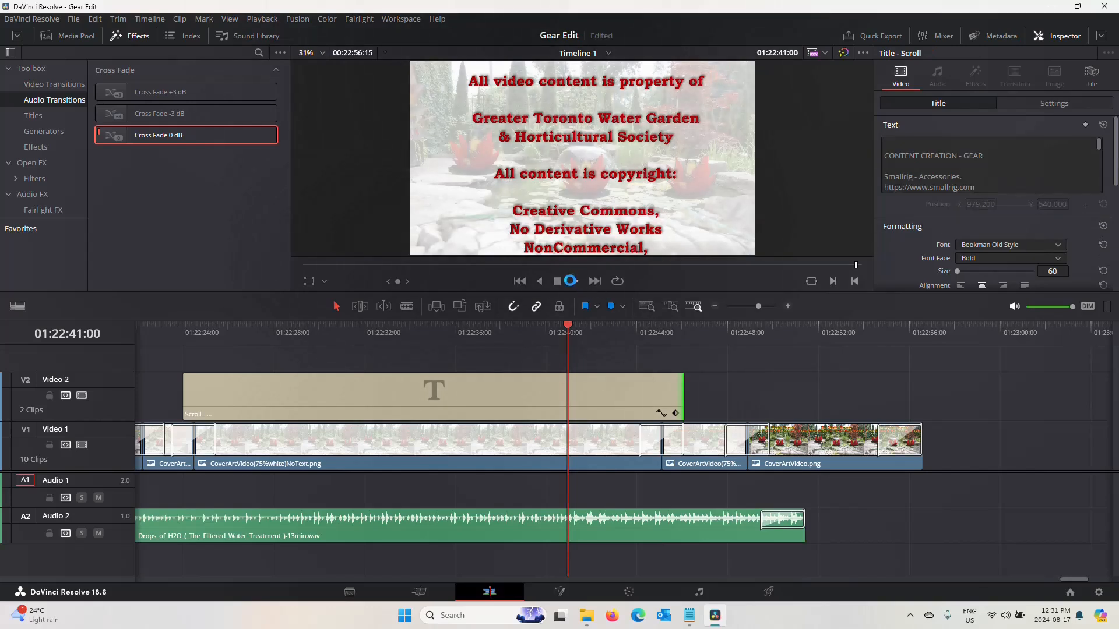
left_click(574, 282)
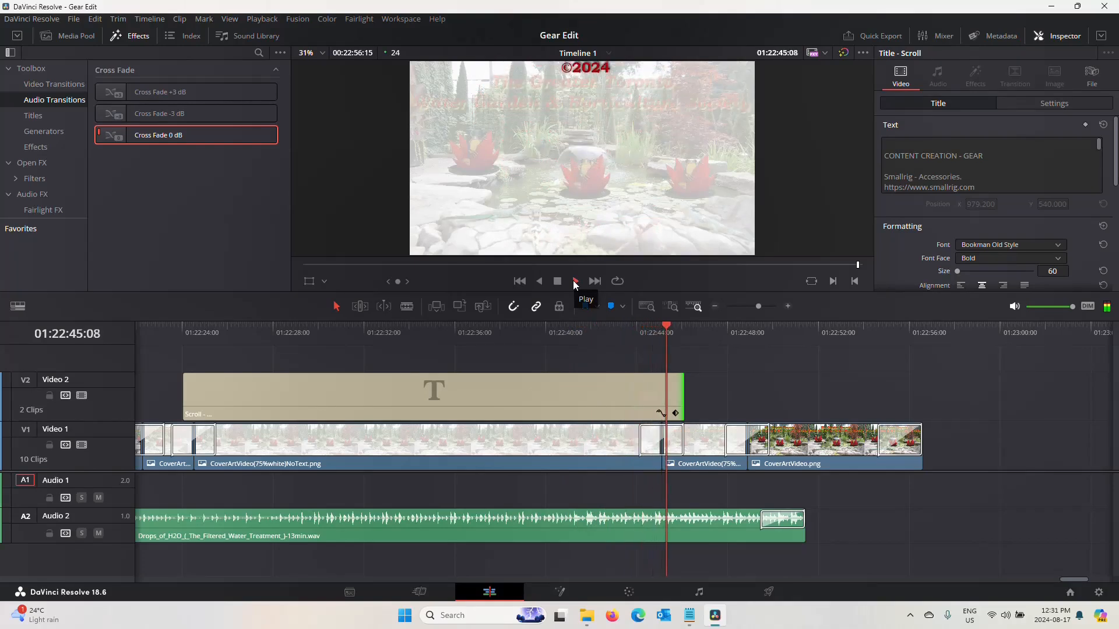
left_click(558, 282)
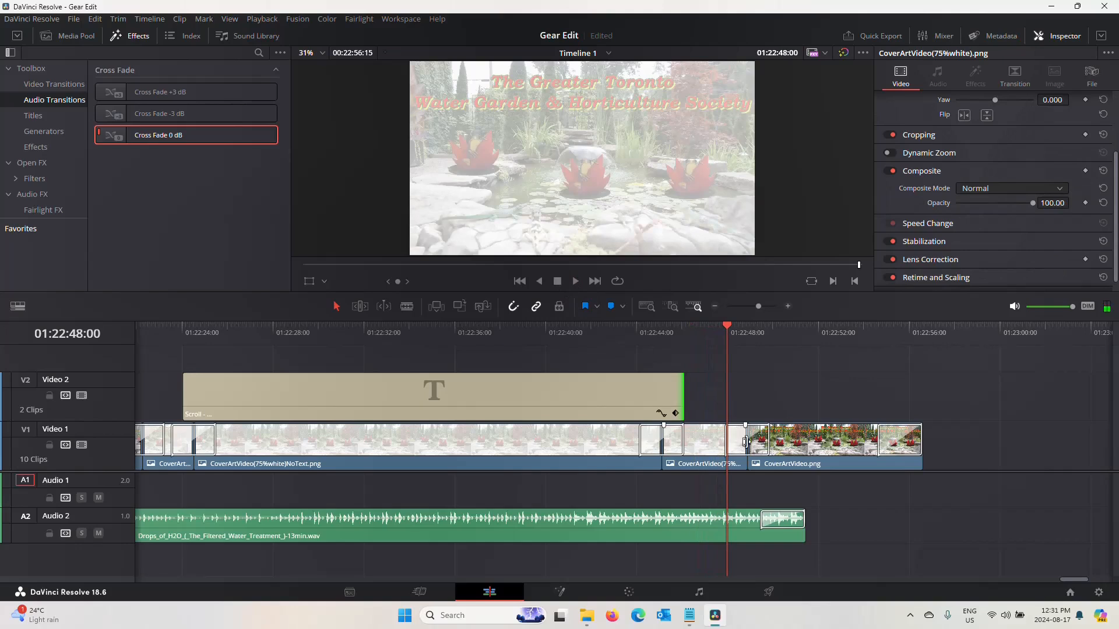
Step: Move the last Video 1 cut back to about 01:22:47 and trim the final CoverArtVideo.png to the end of the Audio 2 music
left_click(593, 329)
left_click_drag(752, 439, 713, 446)
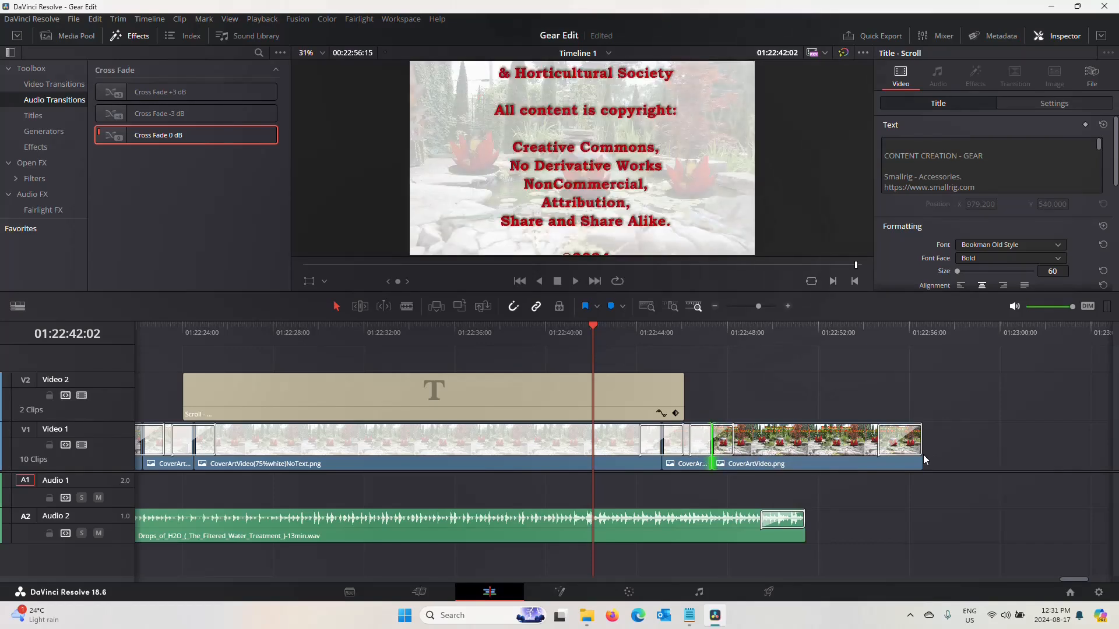
key("ctrl+s")
left_click_drag(921, 448, 810, 448)
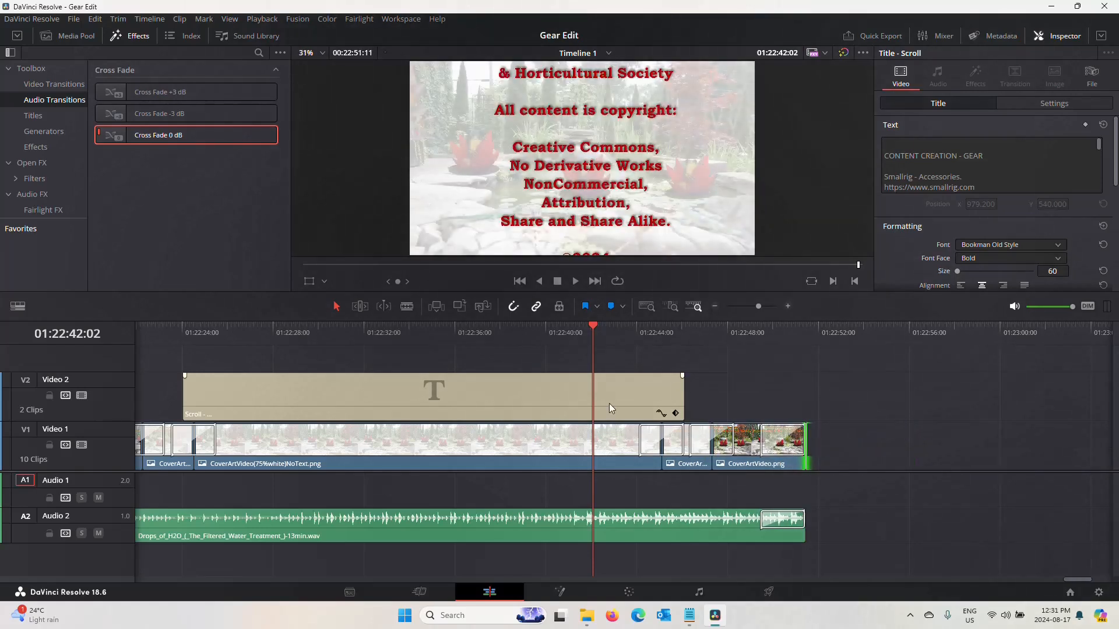
Step: Play the ending from 01:22:42:02 to the end of the timeline and save the project
left_click(577, 282)
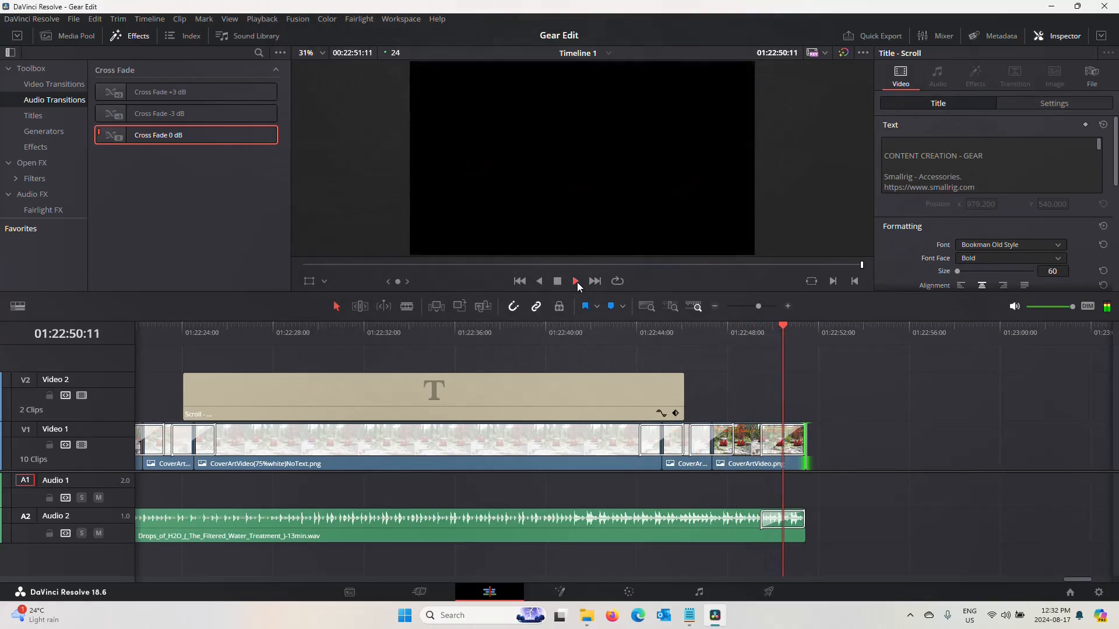
left_click(558, 282)
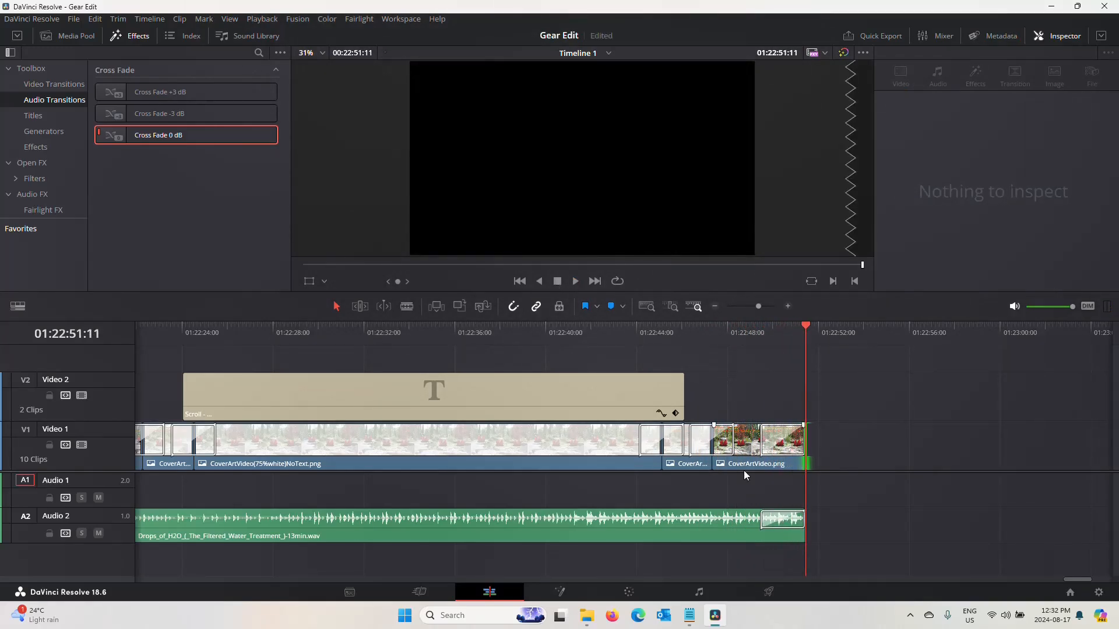
left_click(74, 18)
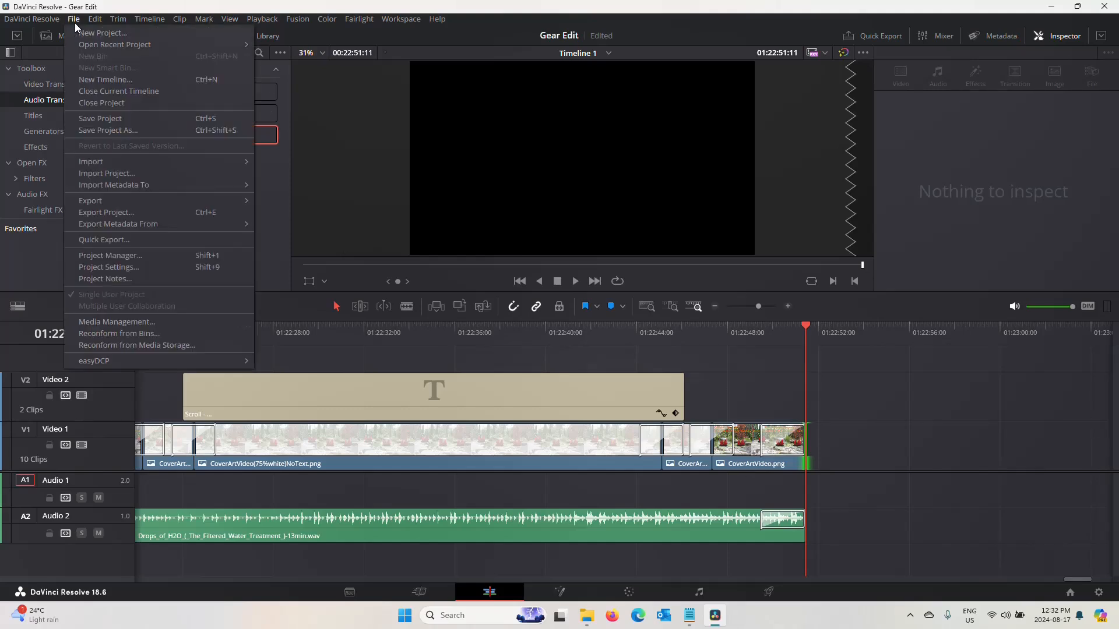
left_click(103, 118)
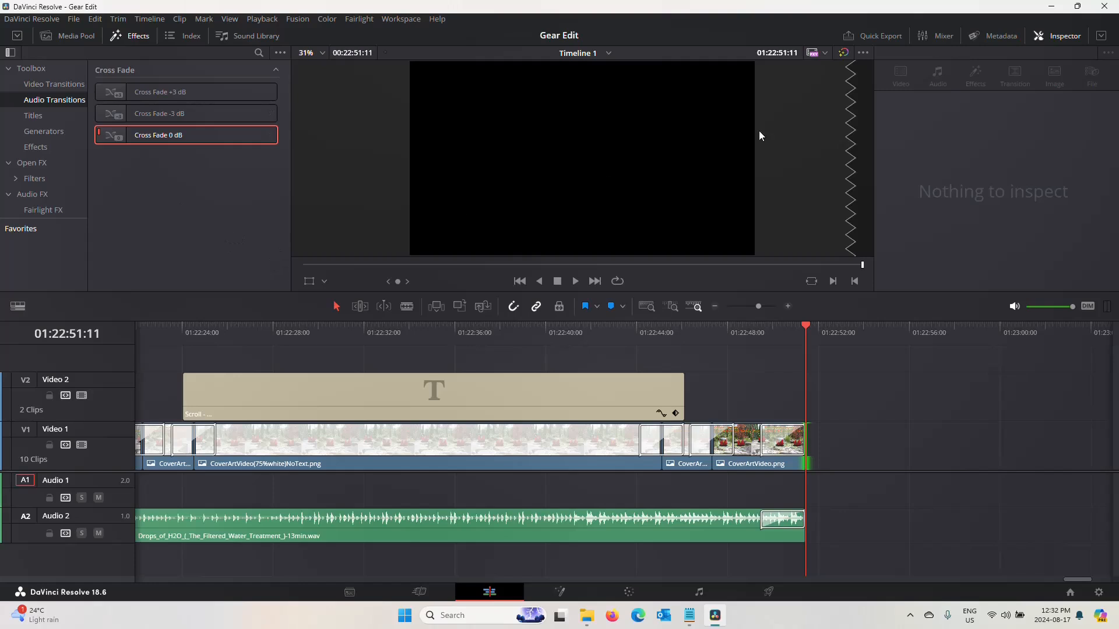
Step: Quick Export the timeline with the H.264 Master preset as "Content Creation - Gear(2).mov" in the Renders folder
left_click(884, 36)
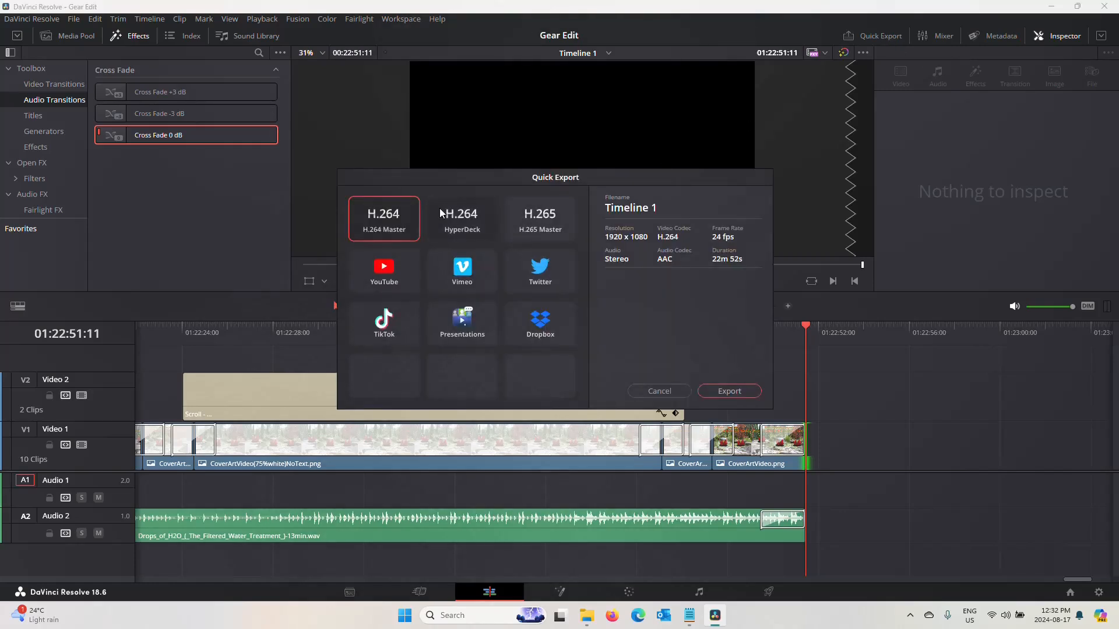
left_click(736, 393)
left_click(522, 264)
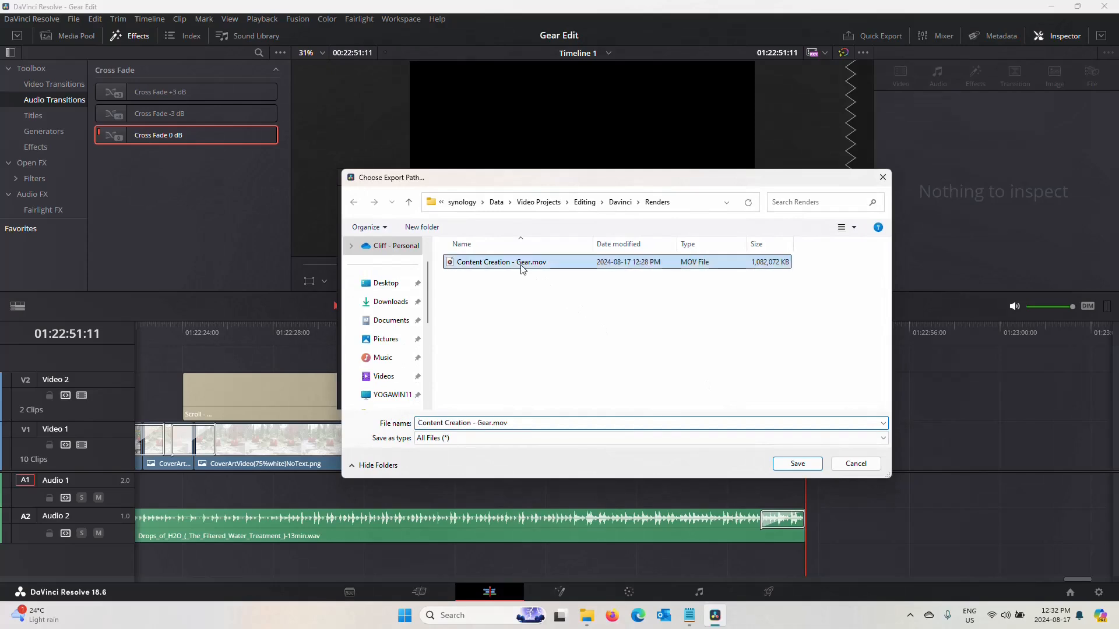
left_click(492, 422)
double_click(501, 422)
left_click(493, 422)
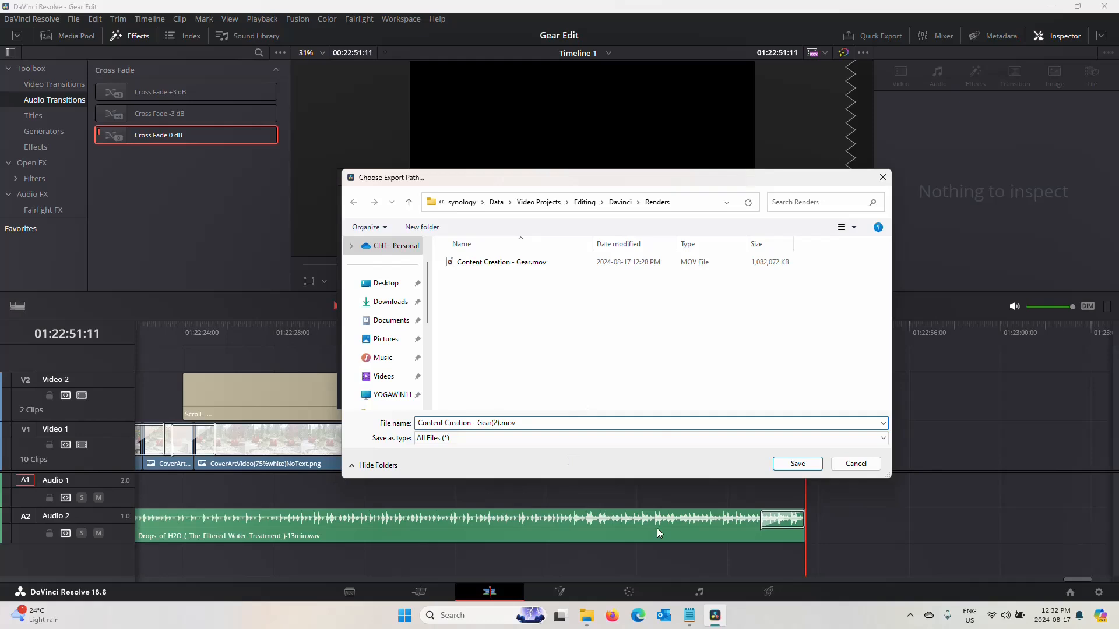
left_click(783, 467)
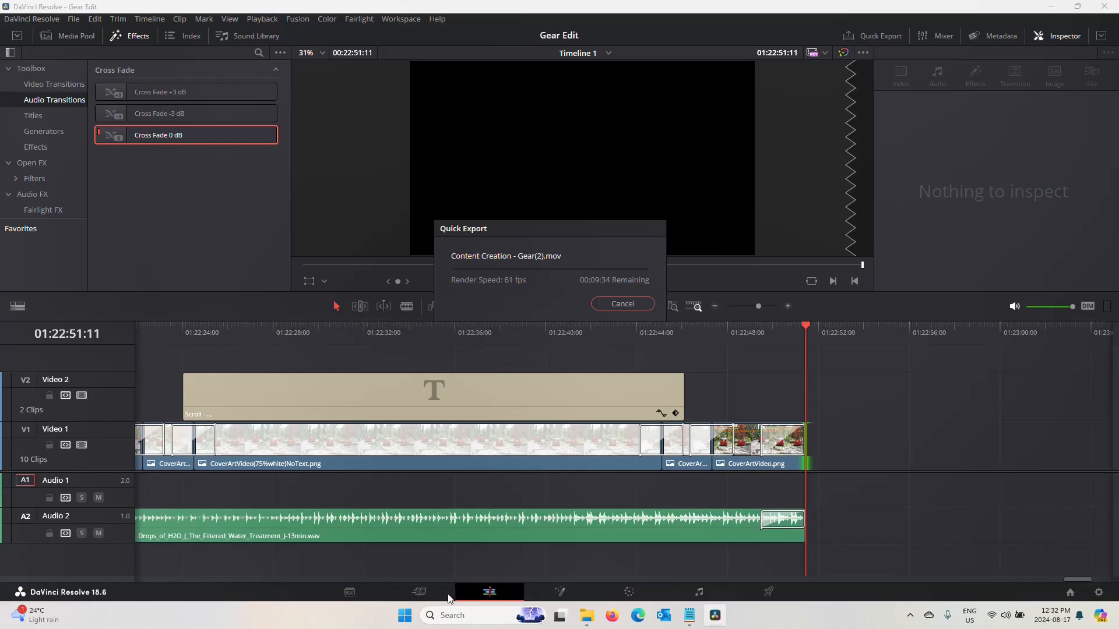
Step: Open Google Chrome, search Google for "scrolling credits in davinci resolve" and play the rolling credits video from the results
left_click(411, 617)
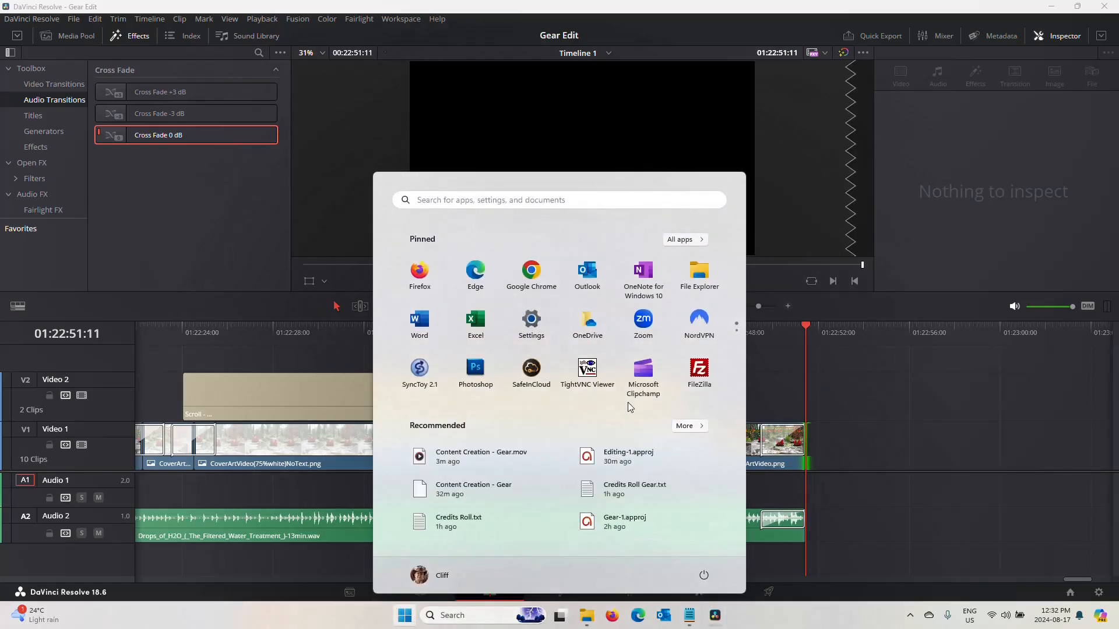
left_click(532, 270)
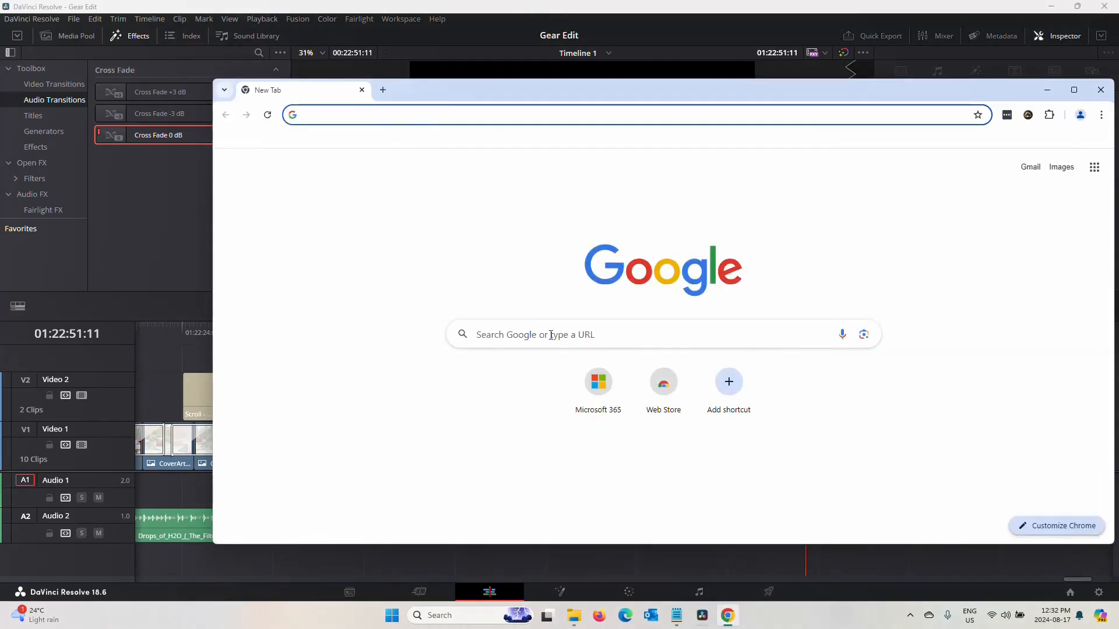
left_click(551, 335)
type("scrolli")
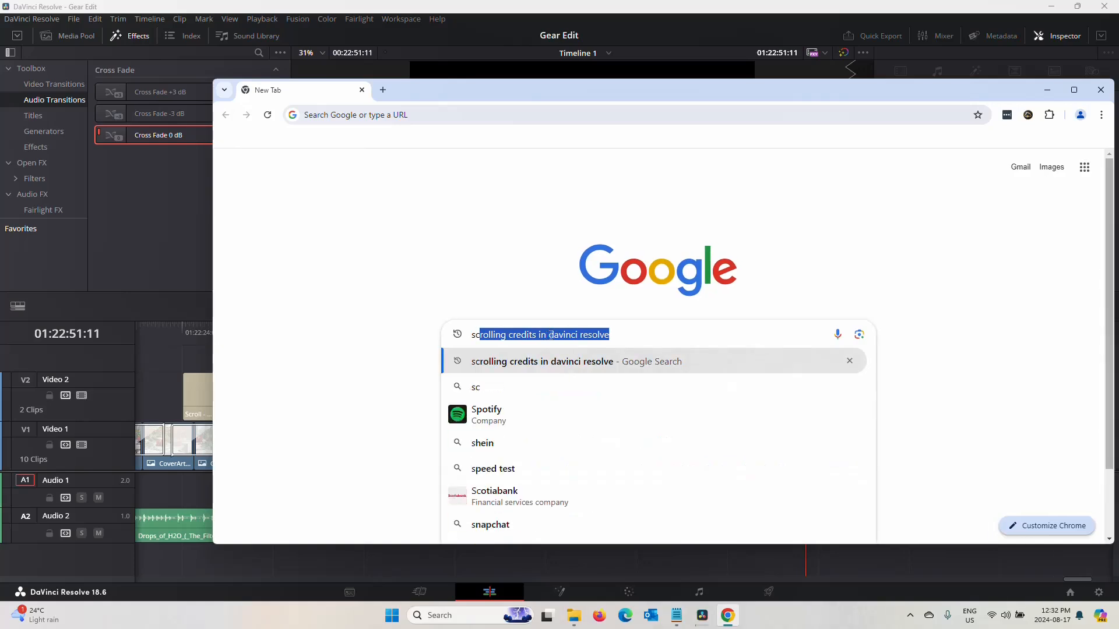
type("ng")
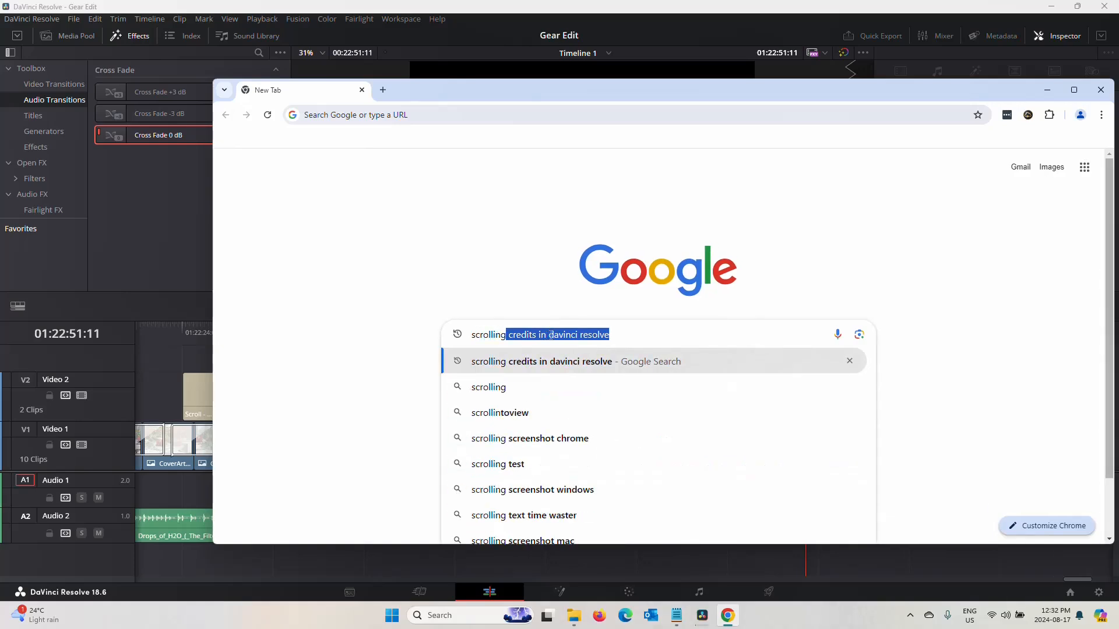
type(" credit")
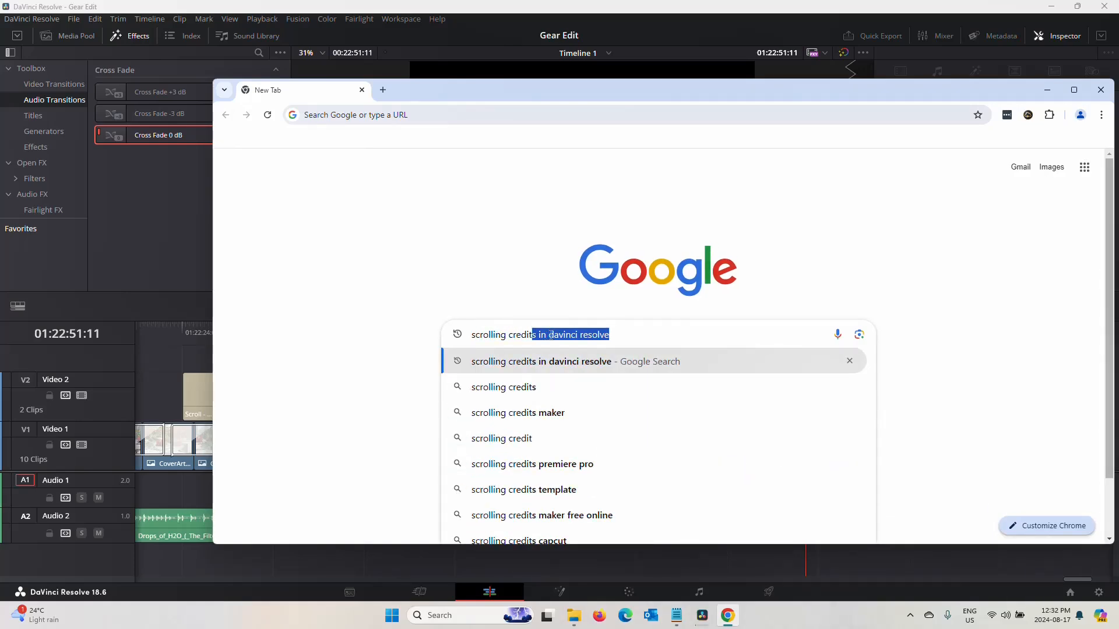
type("s in da")
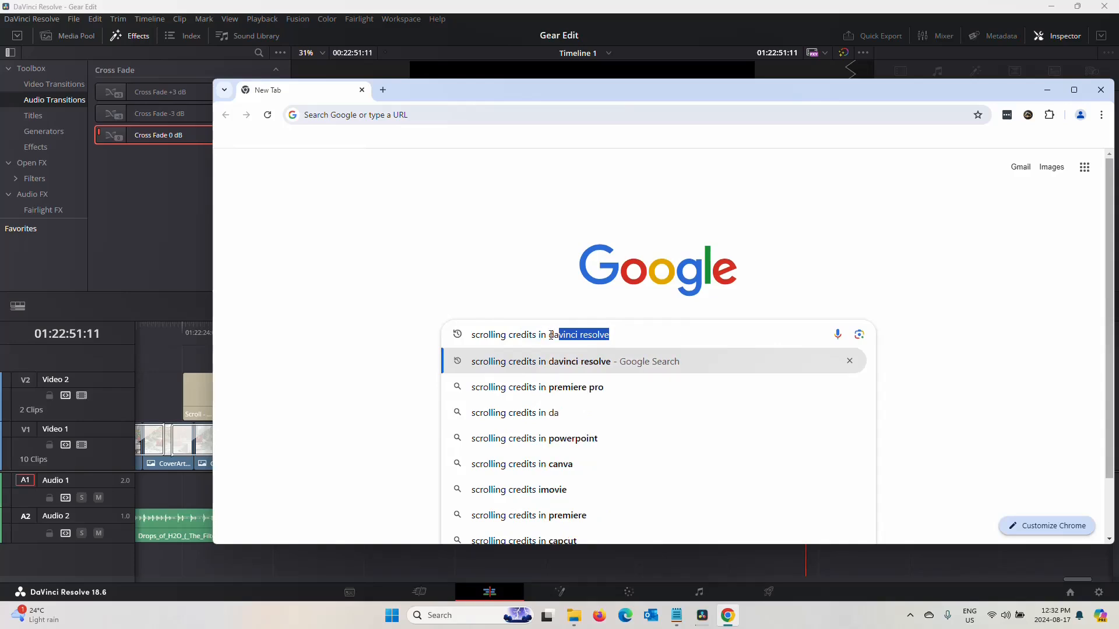
type("vinci")
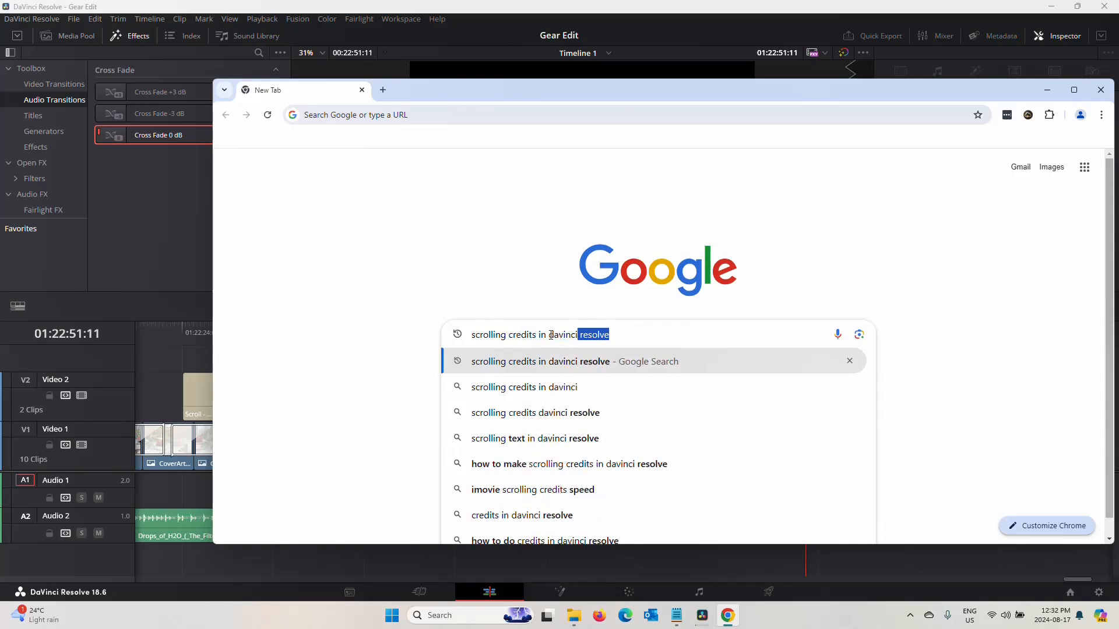
key("Return")
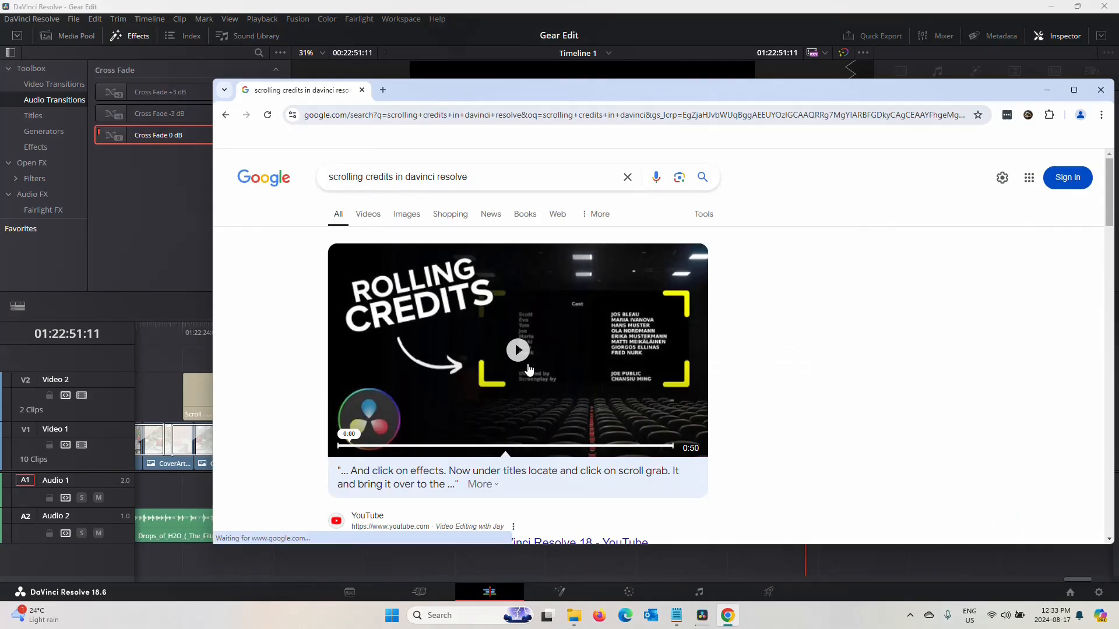
left_click(518, 351)
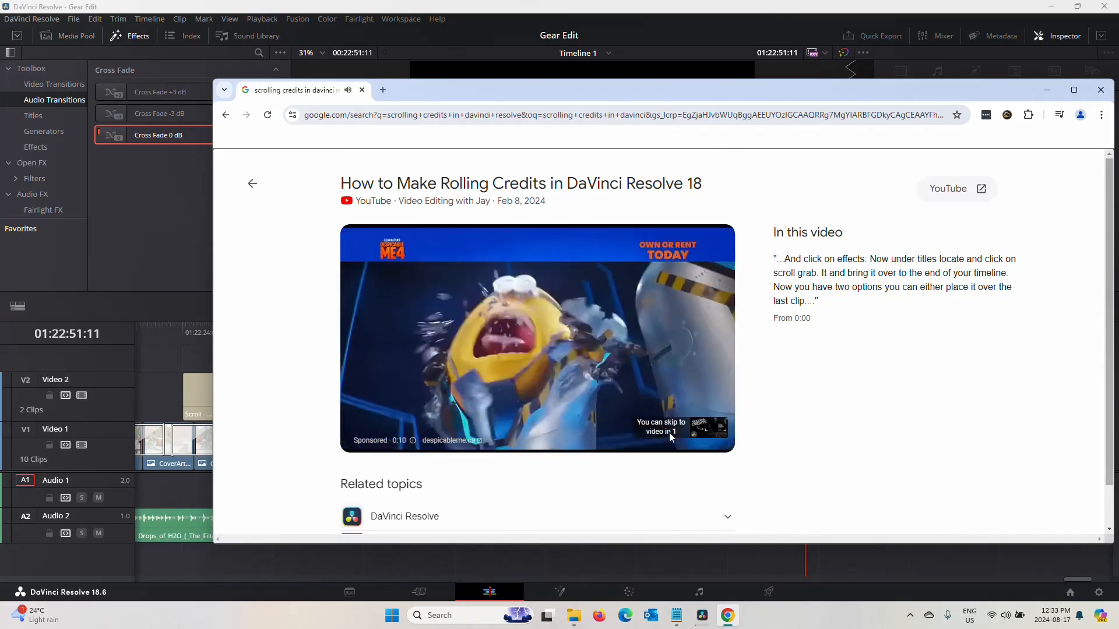
Step: Skip the ad, jump ahead in the rolling credits video to about 0:20 and 0:27, and pause it
left_click(672, 431)
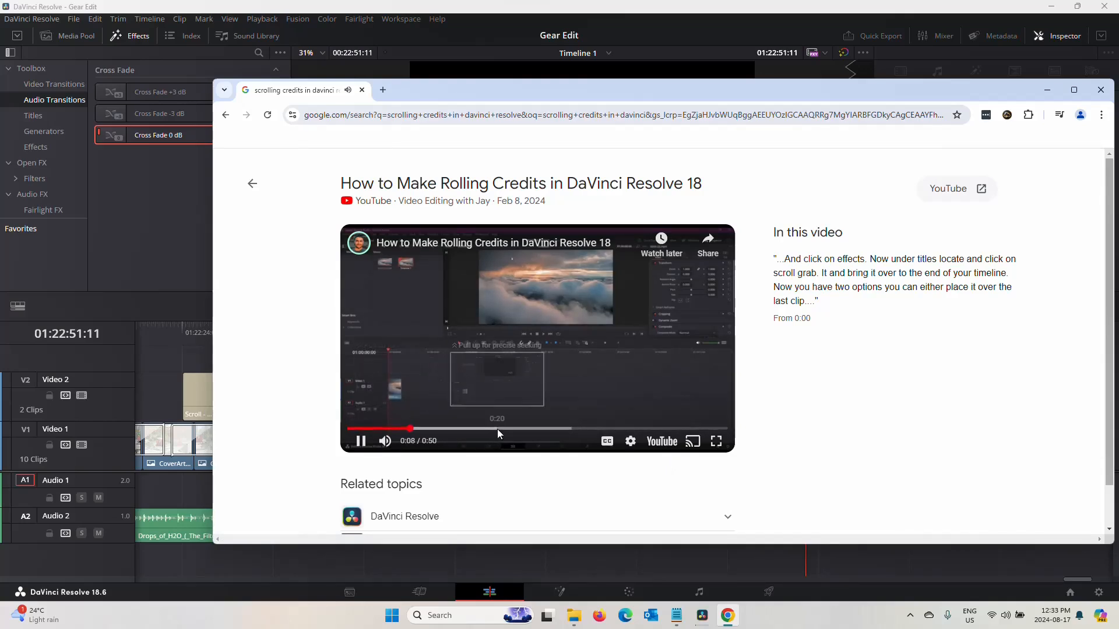
left_click(497, 430)
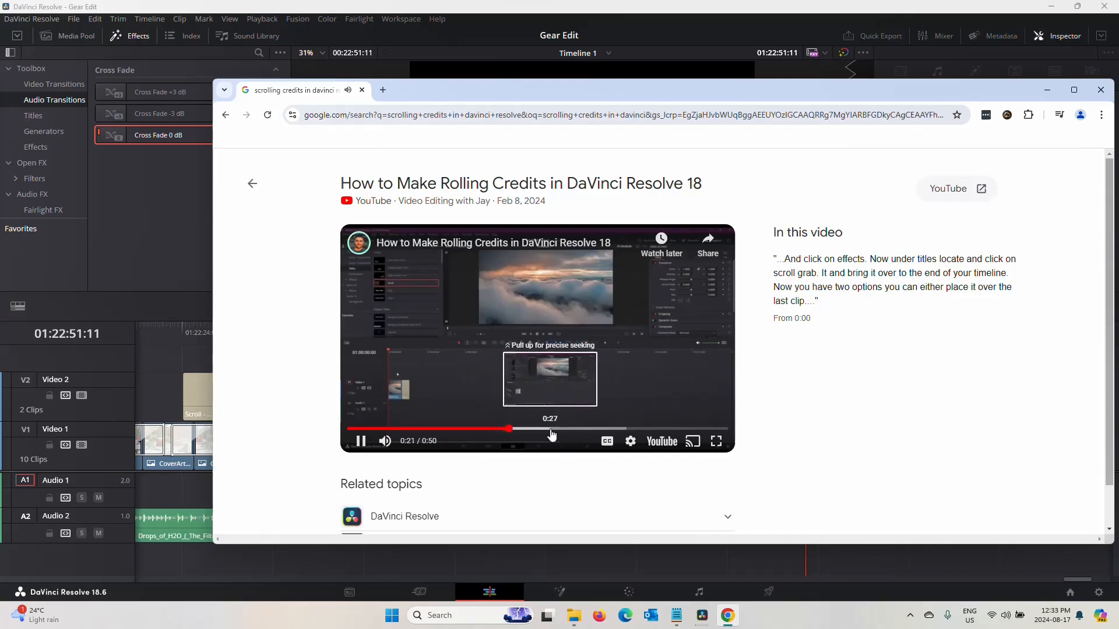
left_click(552, 431)
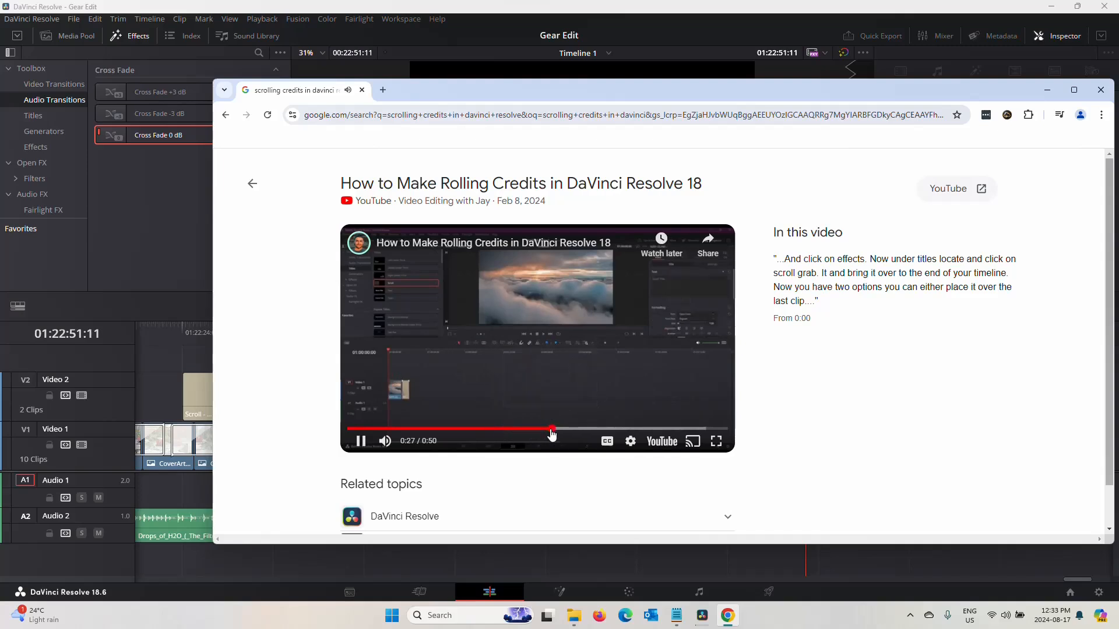
left_click(362, 443)
scroll(613, 369, "down", 1)
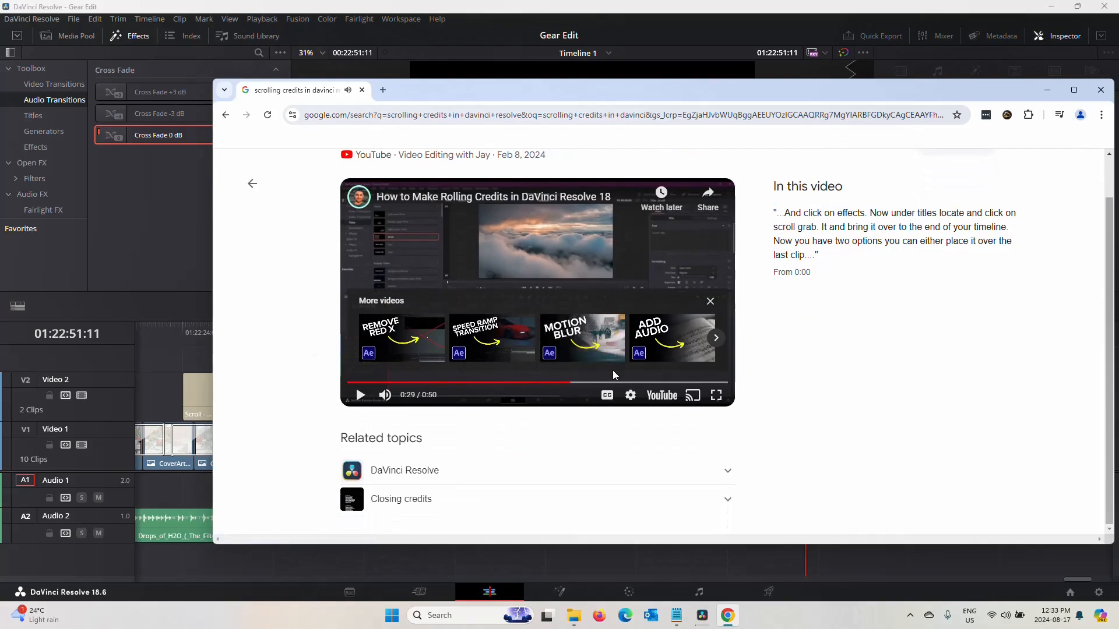
scroll(947, 396, "up", 1)
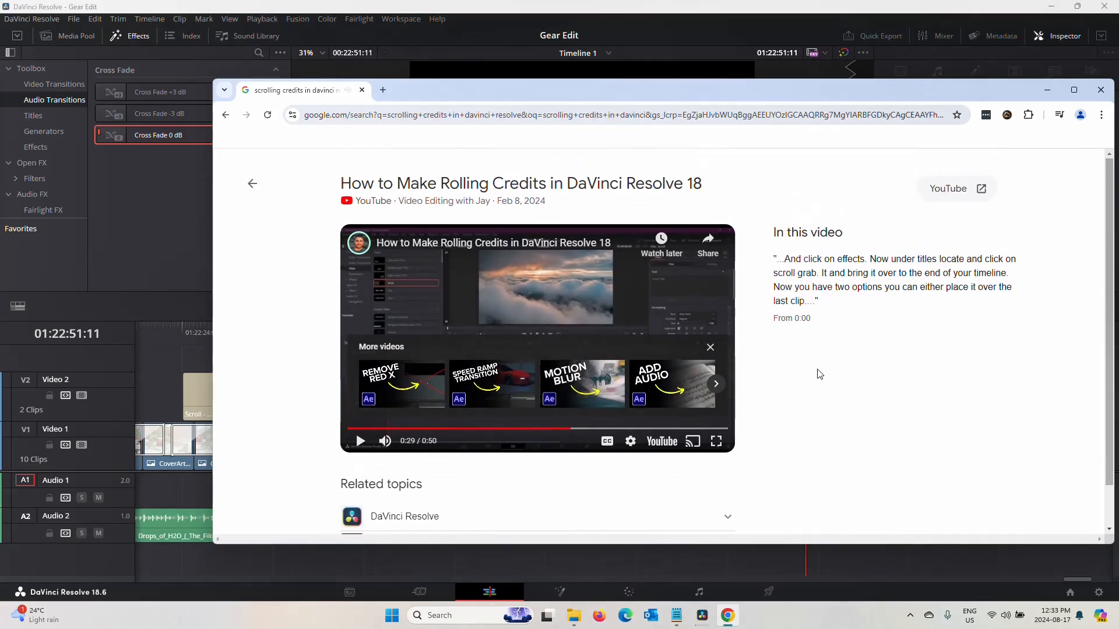
Step: Return to the Google results, look through the other scrolling credits tutorials, and close Chrome to get back to DaVinci Resolve
left_click(250, 188)
scroll(286, 349, "down", 6)
scroll(295, 377, "down", 9)
scroll(746, 383, "down", 4)
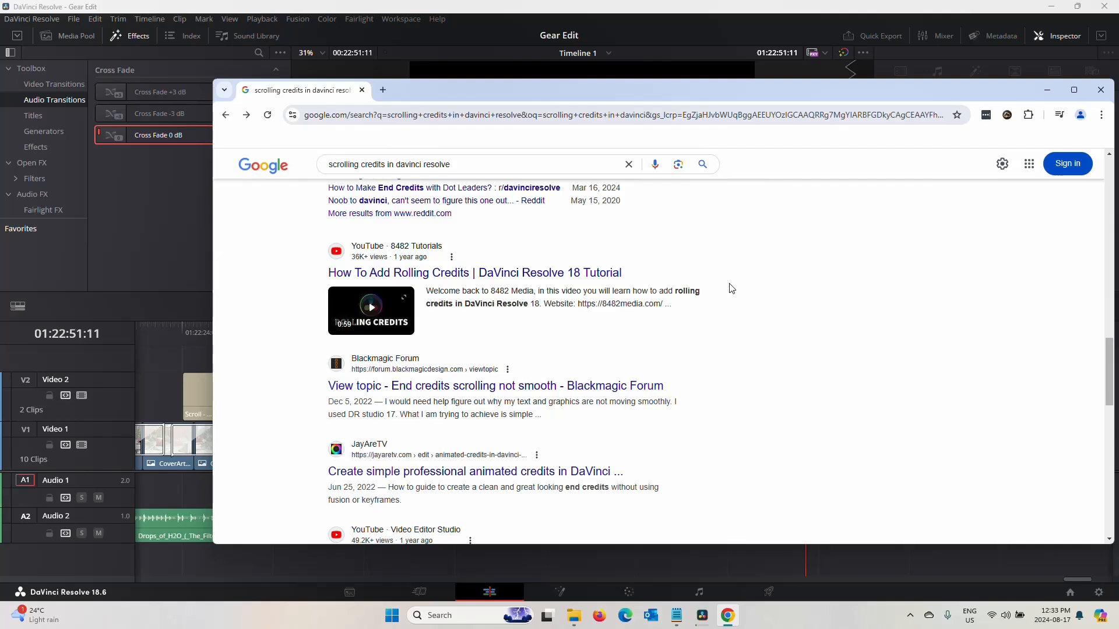
scroll(732, 288, "up", 15)
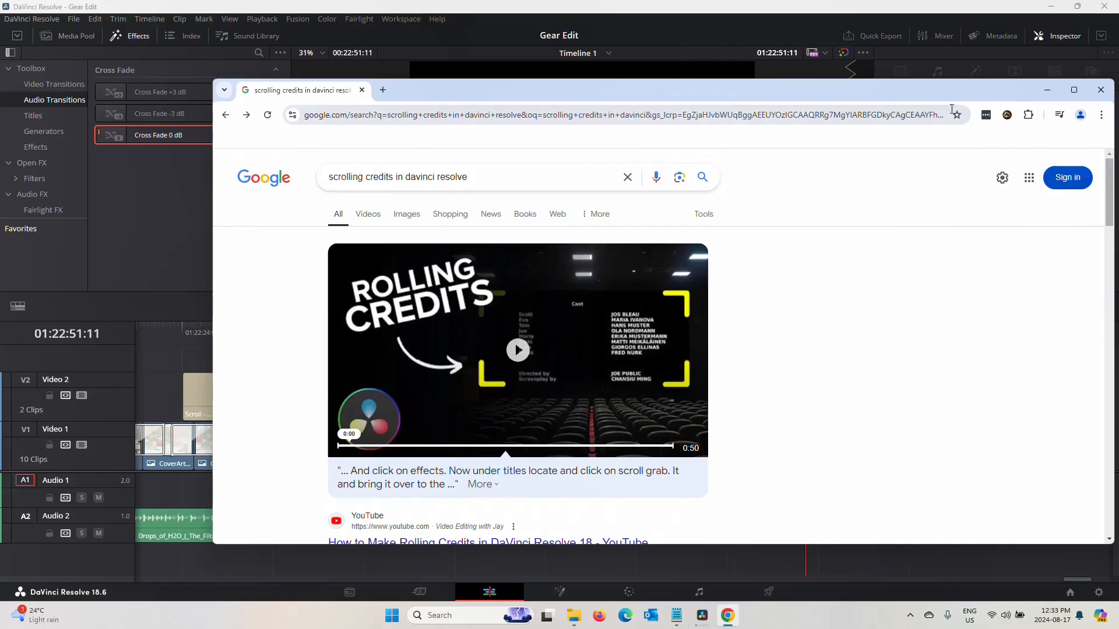
left_click(1101, 89)
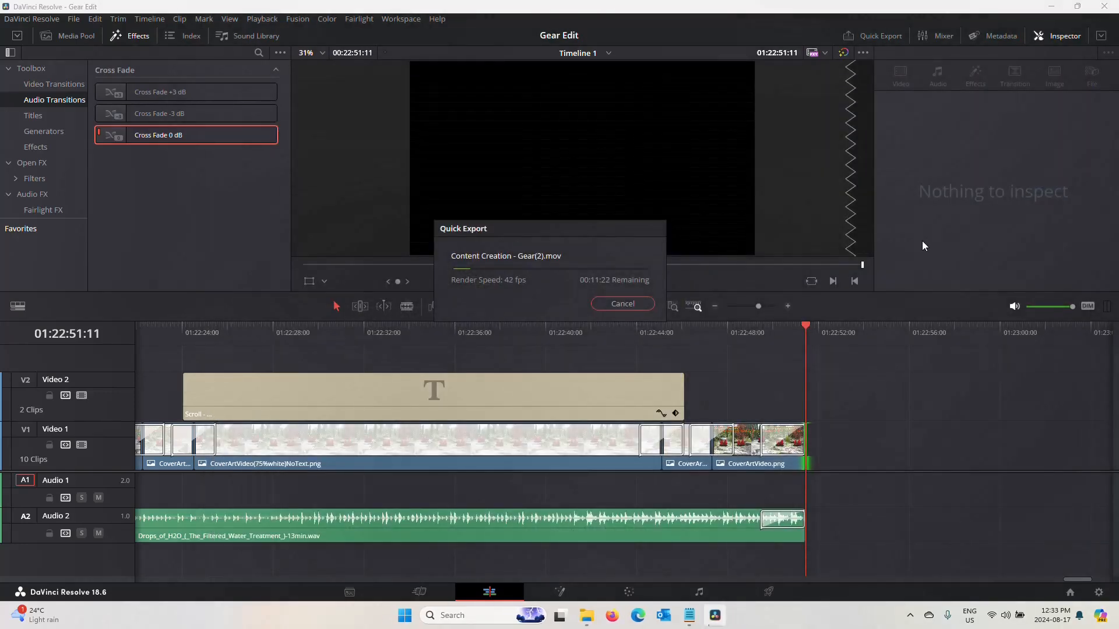